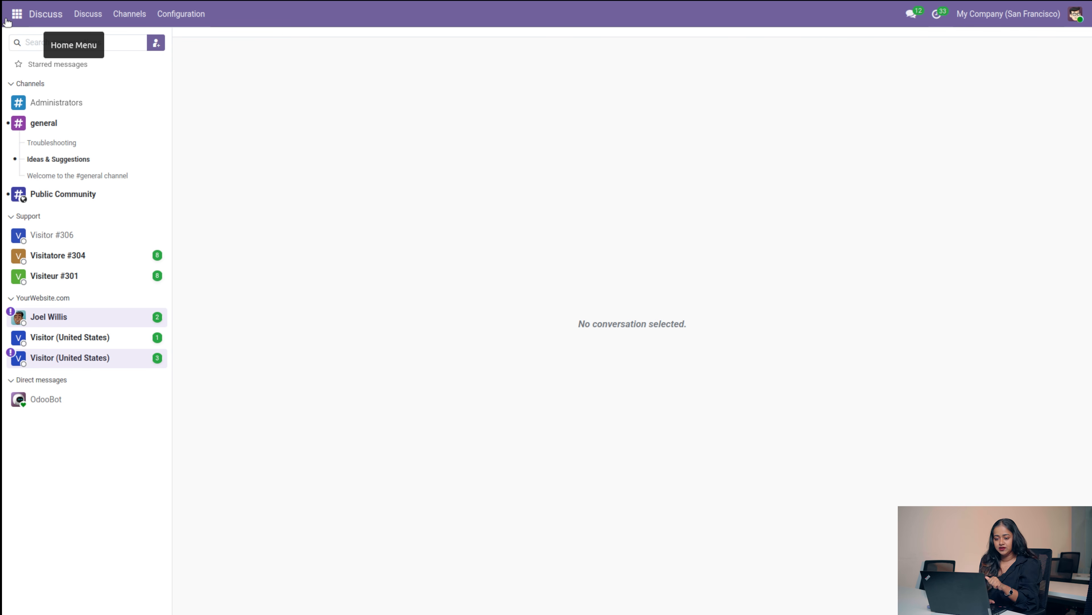
Step: Open the Apps catalogue and look through the available applications
click(8, 21)
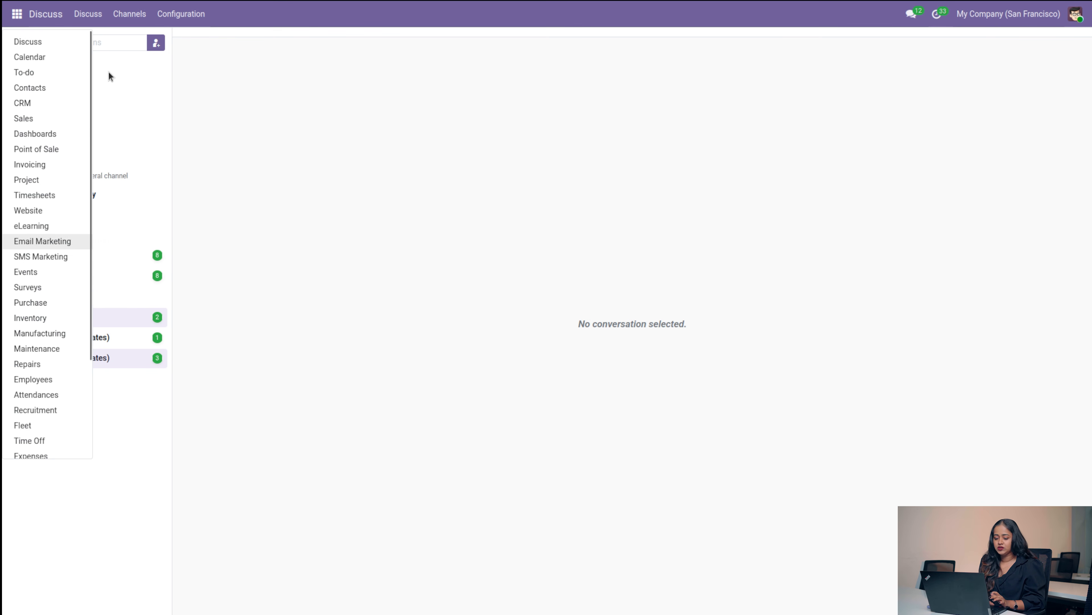
scroll(26, 259, down, 3)
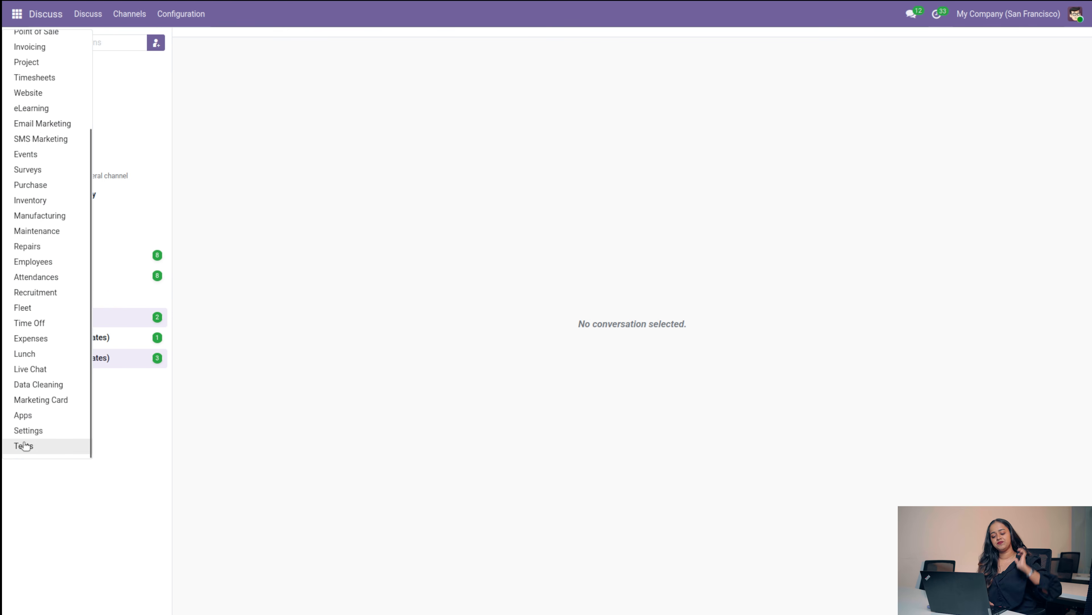
click(19, 414)
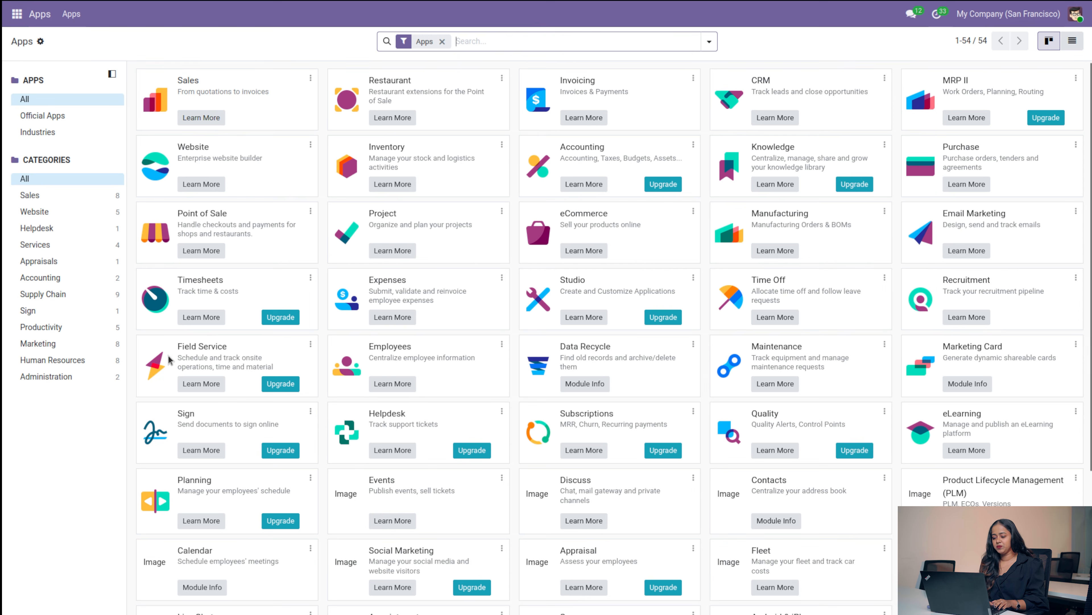
scroll(529, 502, down, 5)
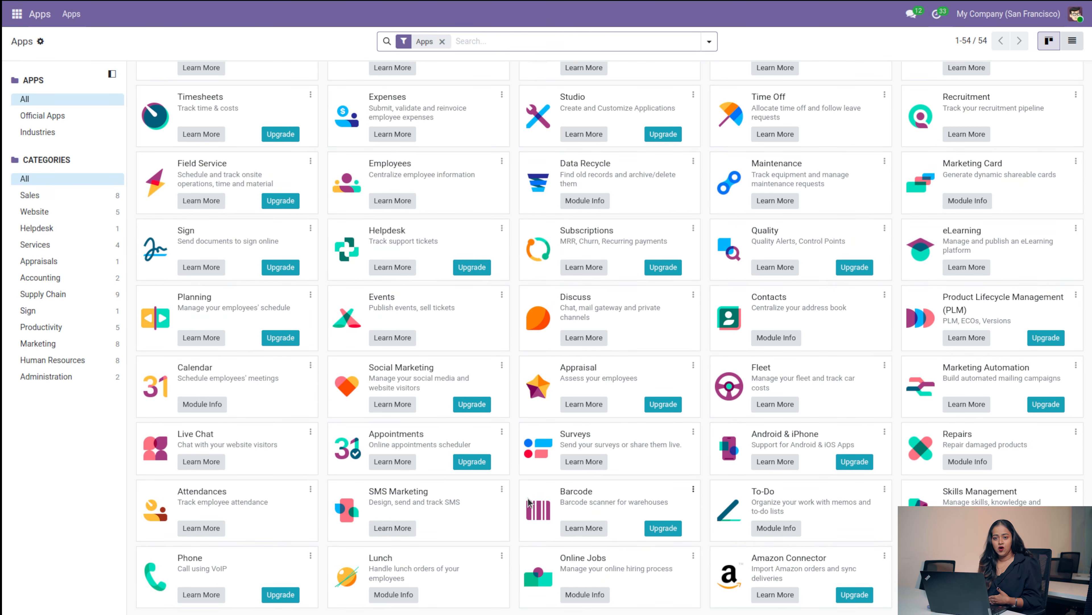
scroll(530, 501, up, 5)
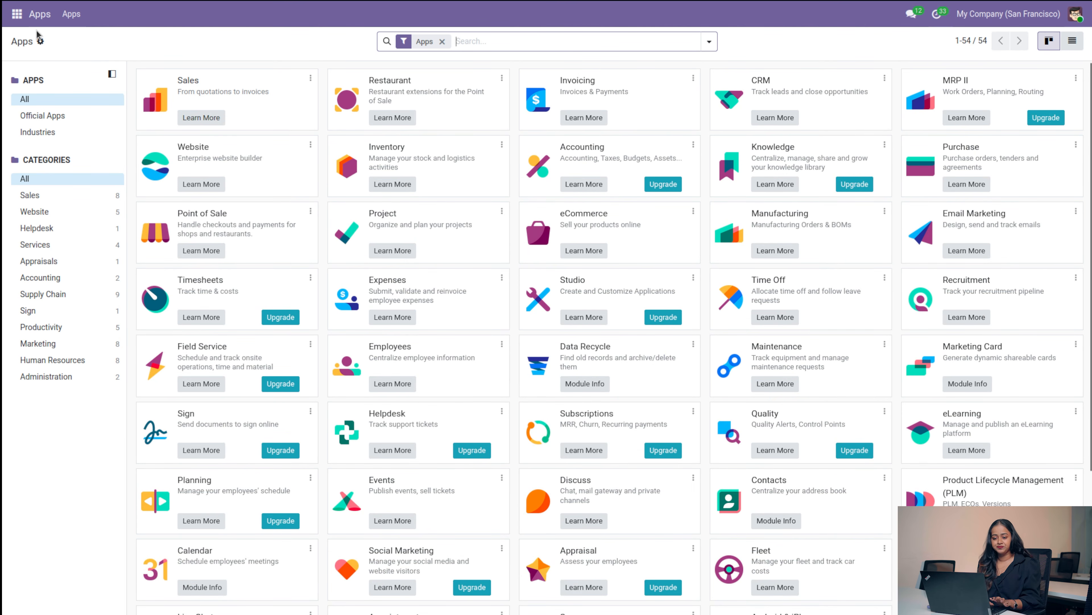
Step: Open the Sales app and look through the list of existing quotations
click(7, 16)
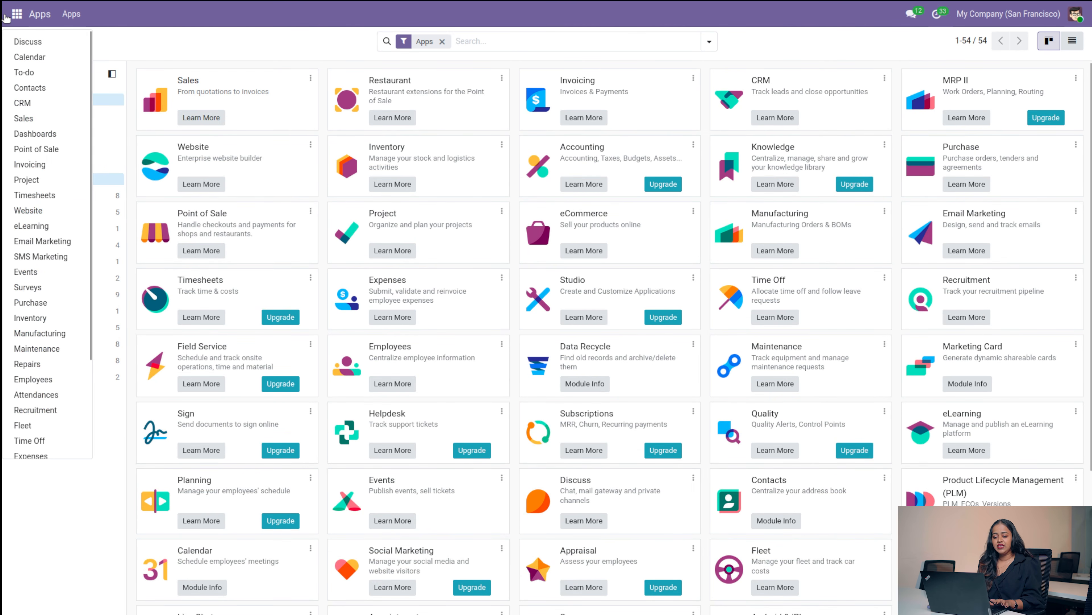
click(40, 123)
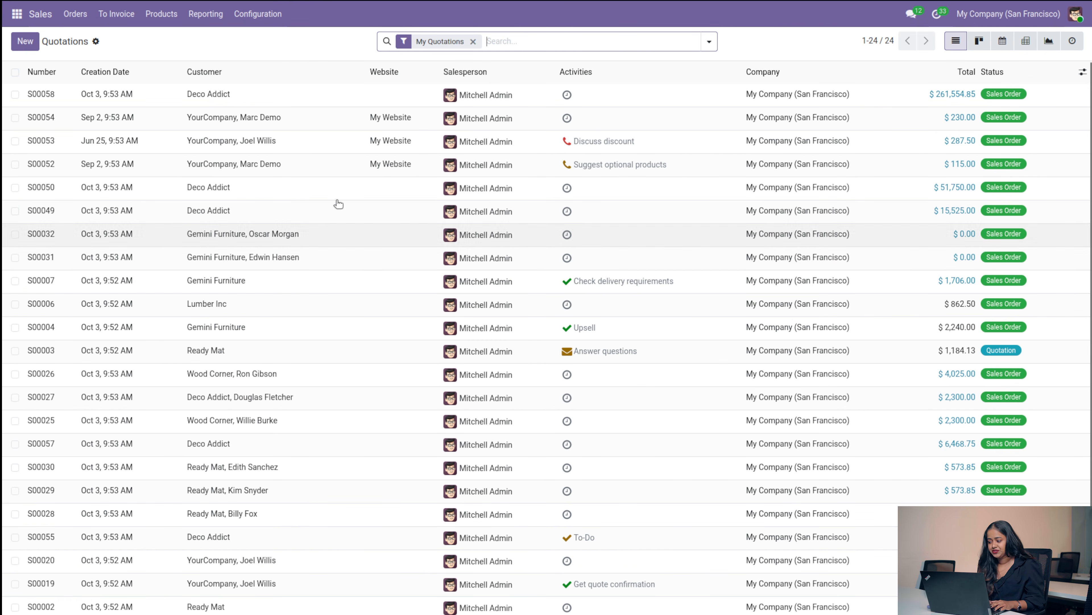
scroll(311, 537, down, 2)
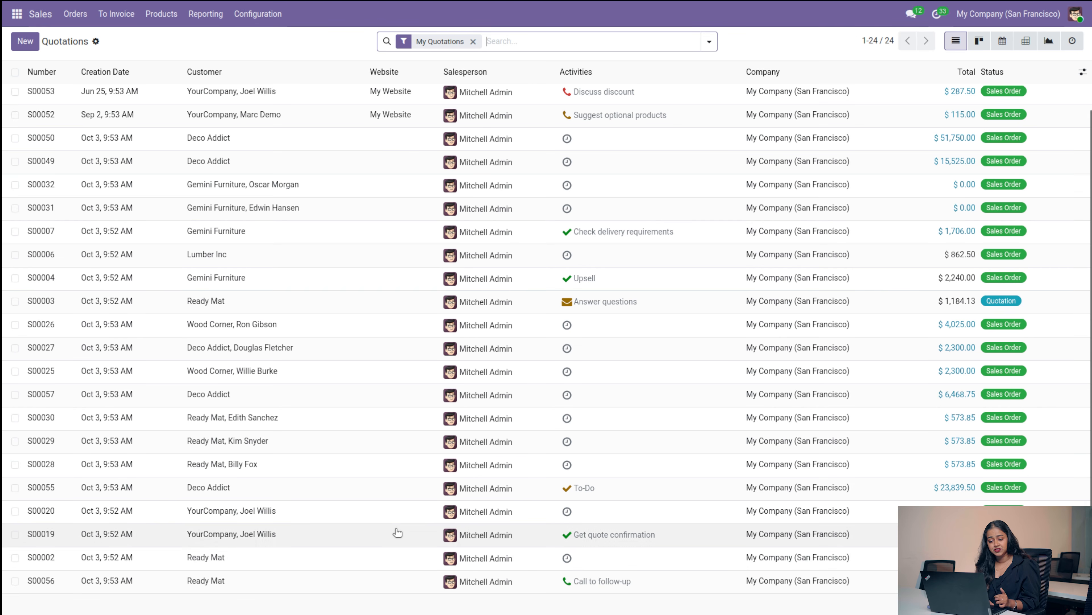
scroll(397, 532, up, 2)
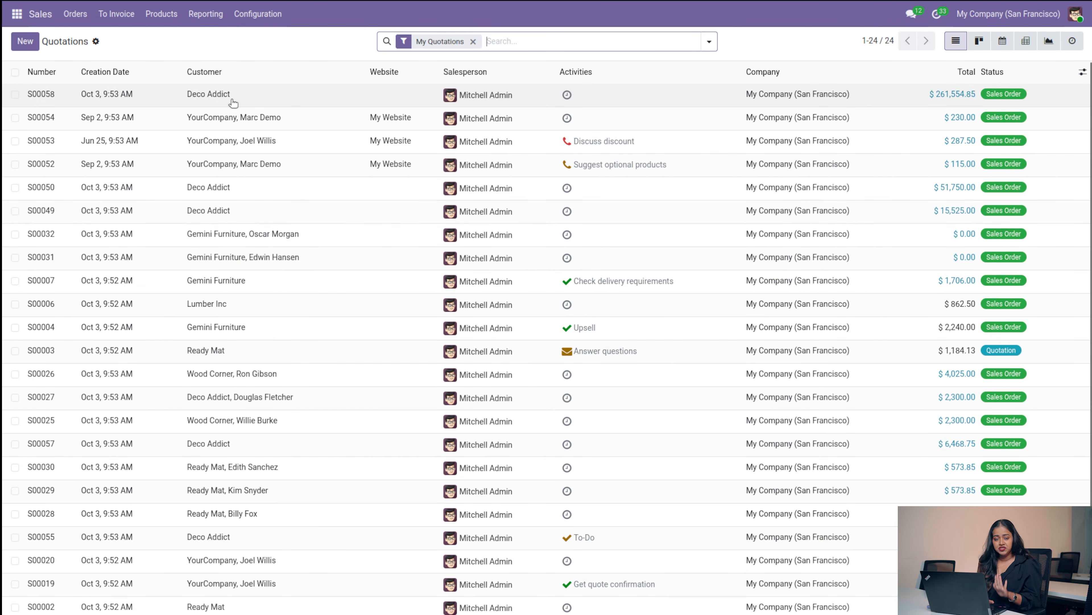
Step: Create a new quotation for the customer Deco Addict, reviewing the quotation's Other Info details first
click(17, 43)
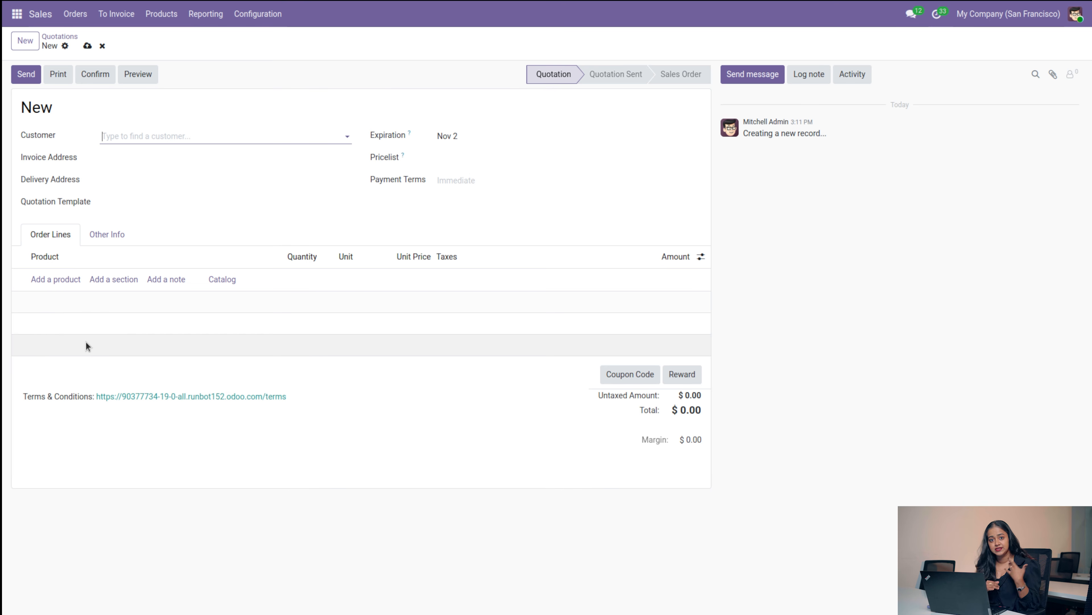
click(93, 239)
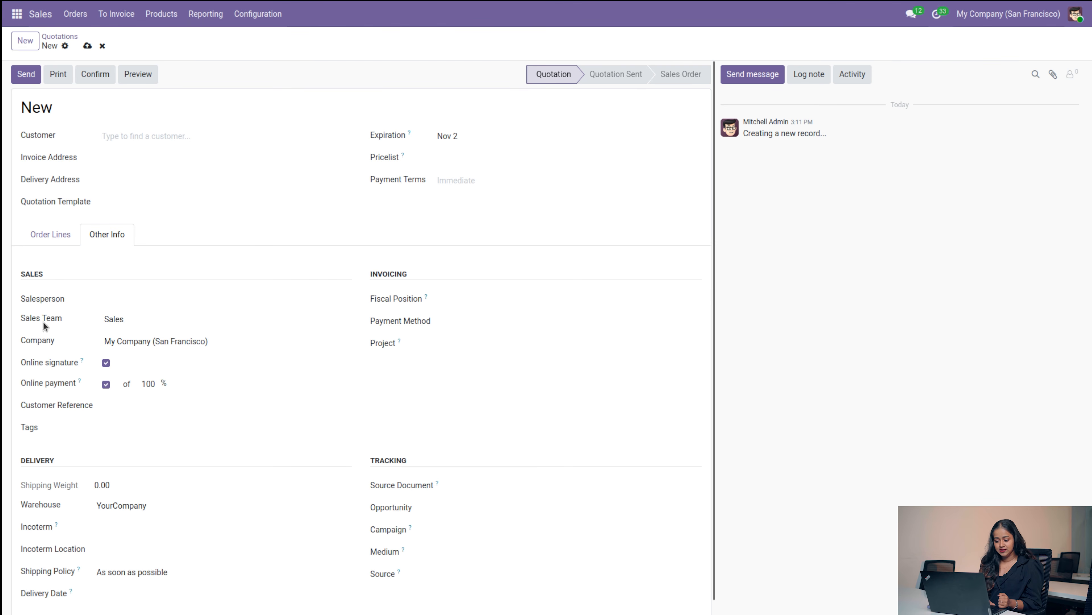
scroll(313, 326, down, 1)
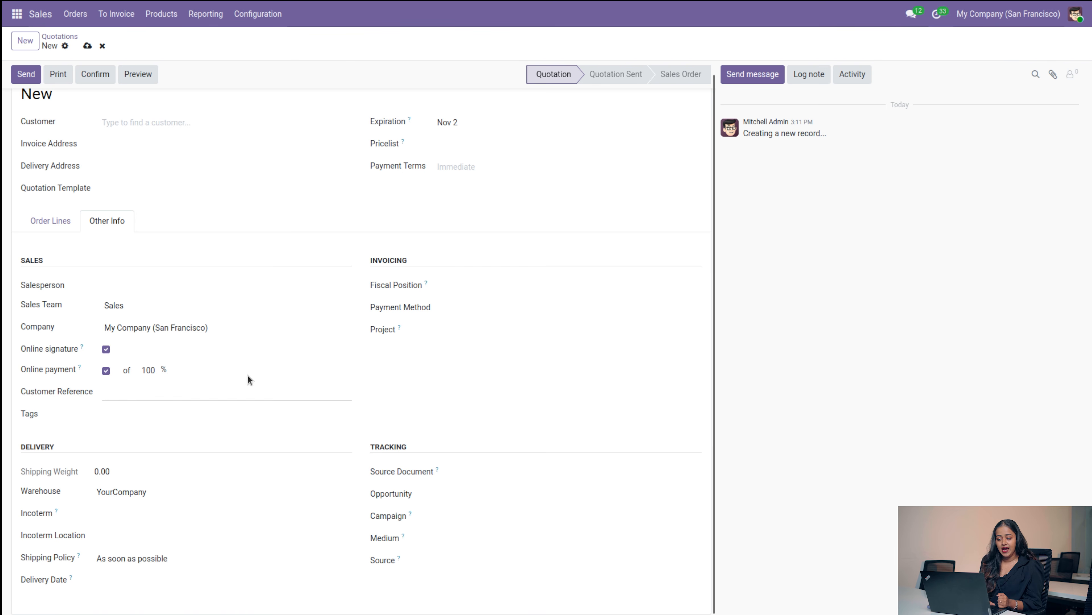
scroll(387, 418, up, 1)
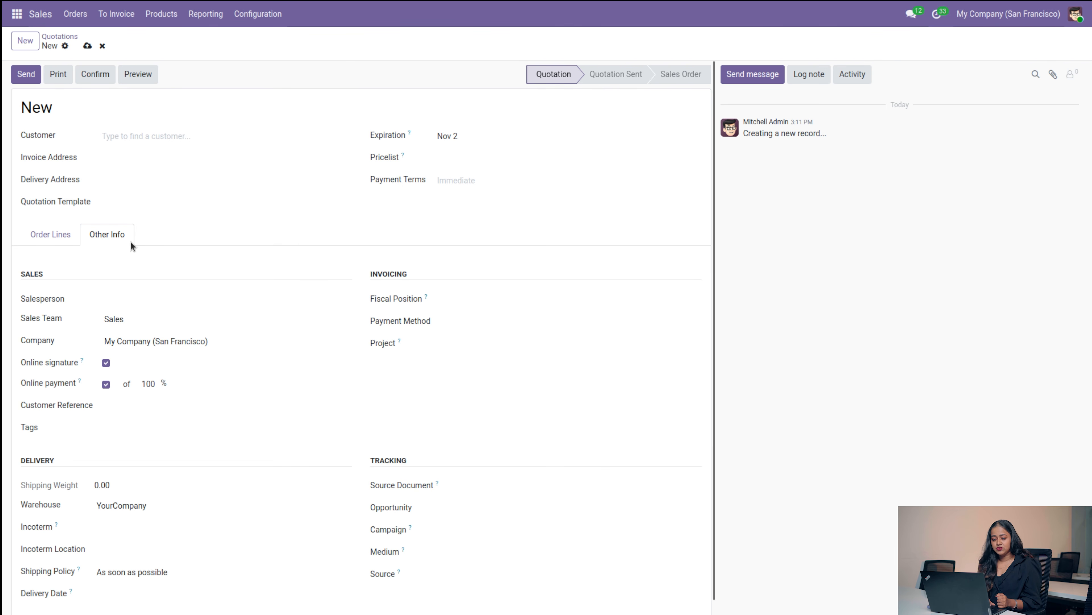
click(51, 236)
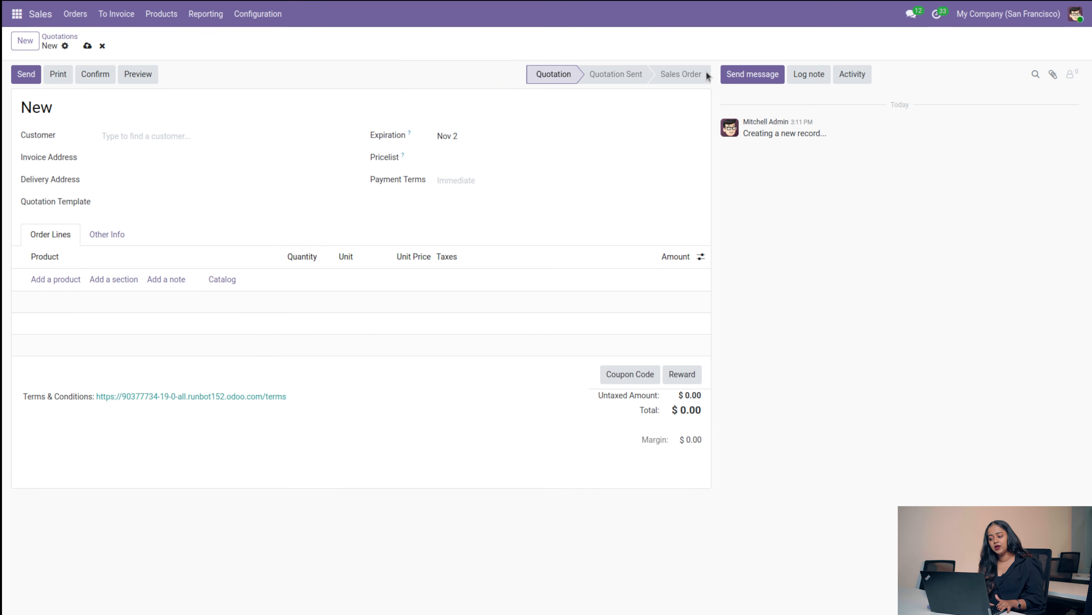
click(139, 137)
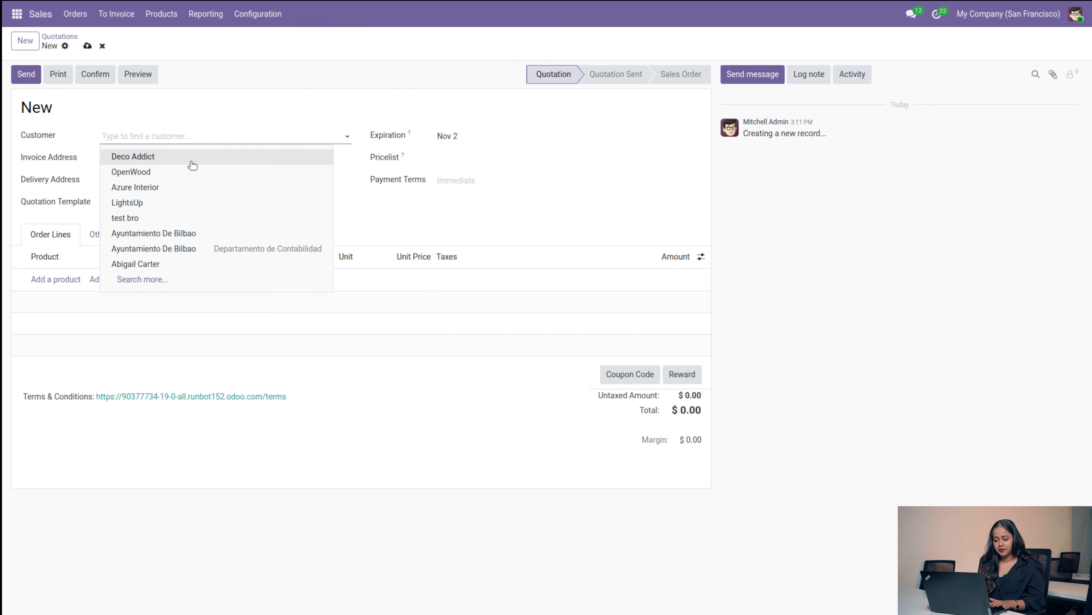
click(190, 160)
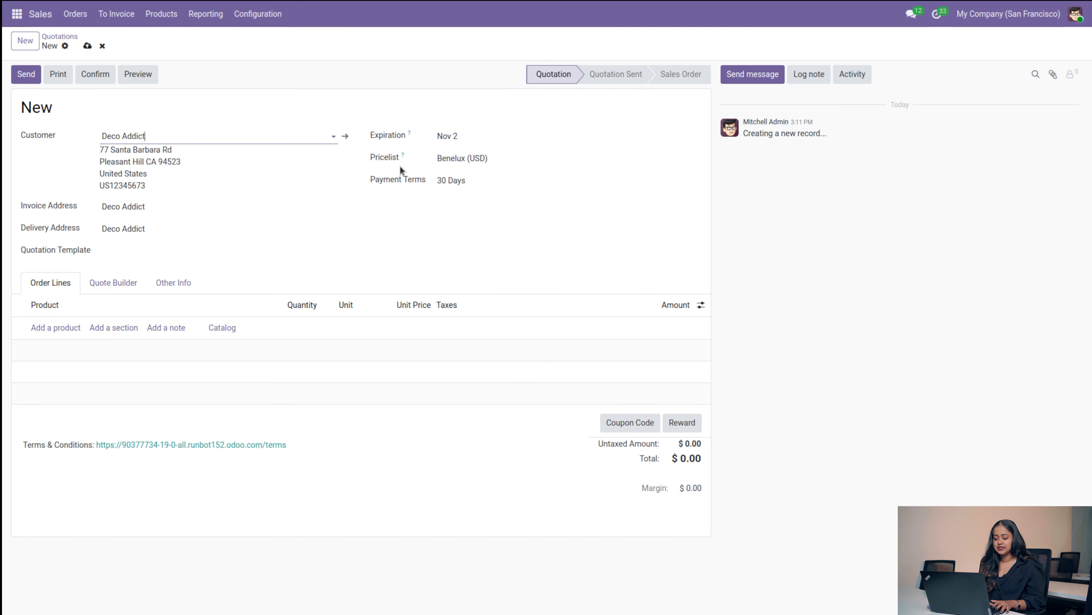
Step: Add an order line for one Acoustic Bloc Screens in black, leaving the customization text empty
click(65, 328)
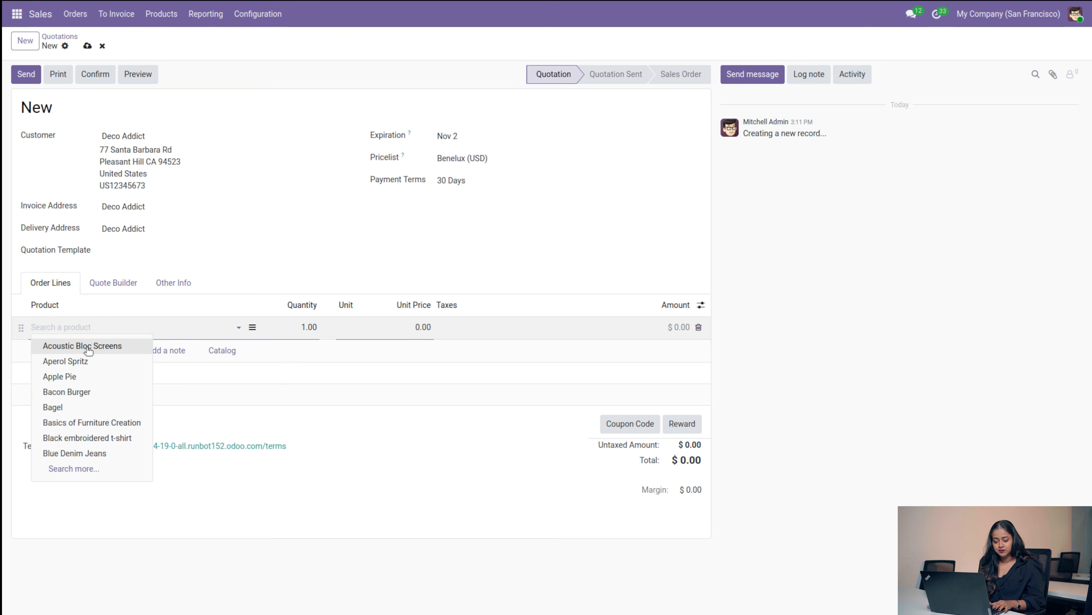
click(110, 350)
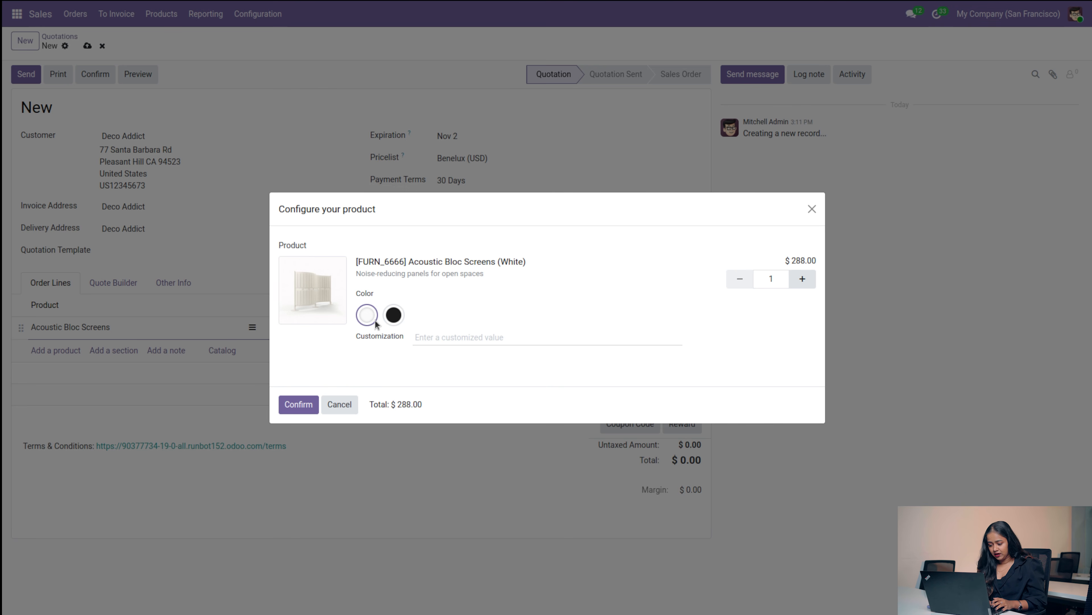
click(395, 320)
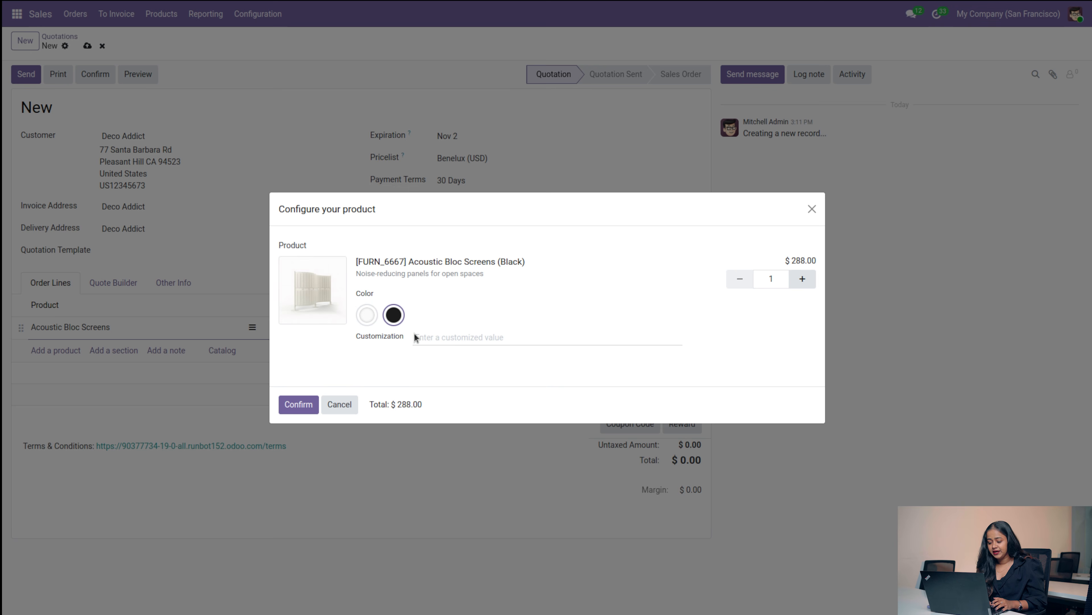
click(439, 338)
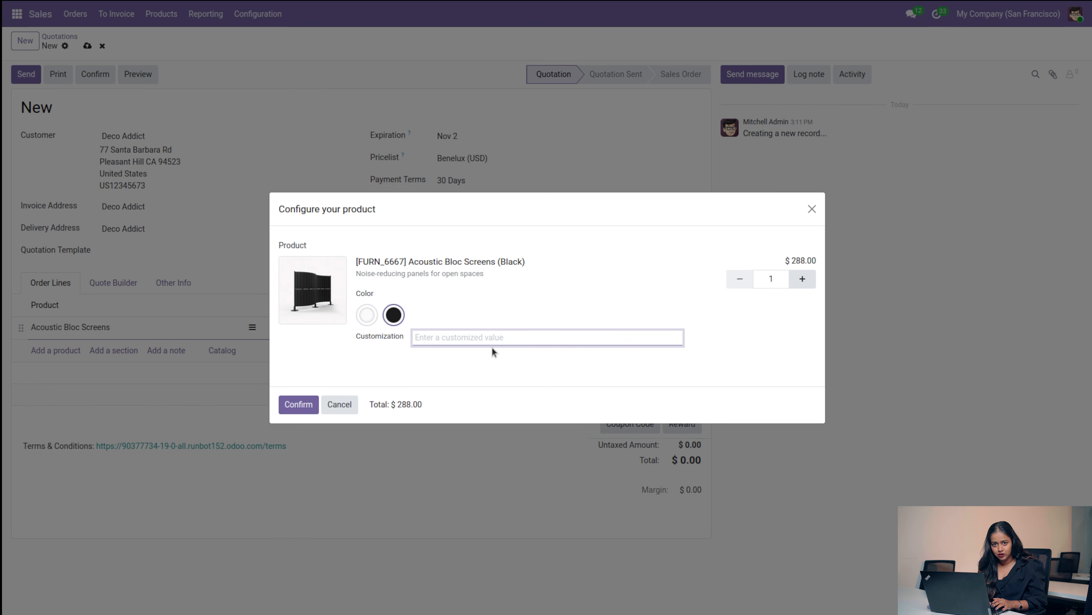
click(379, 354)
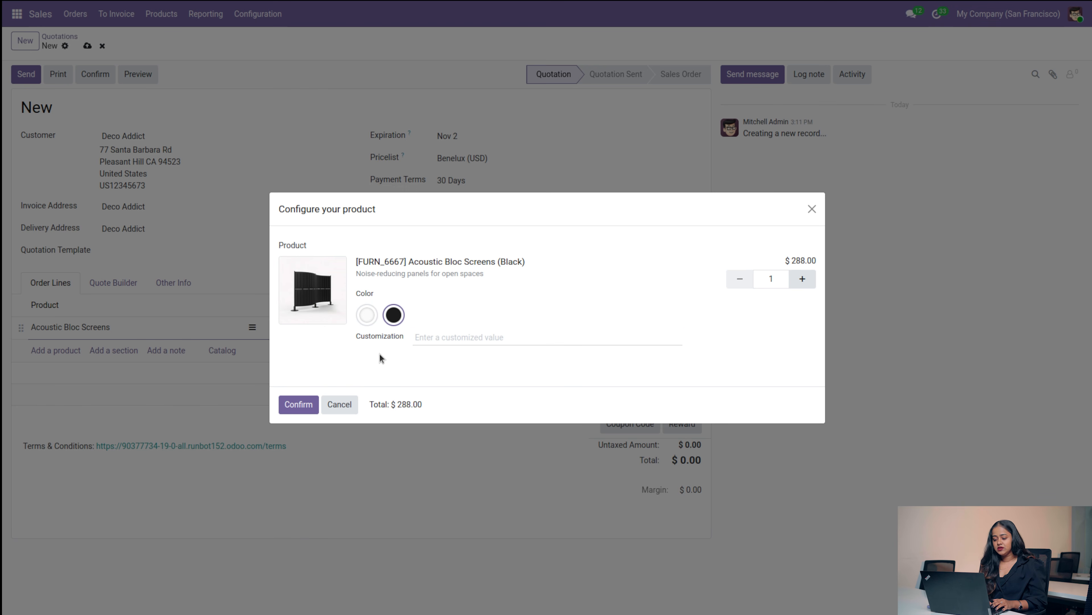
click(298, 411)
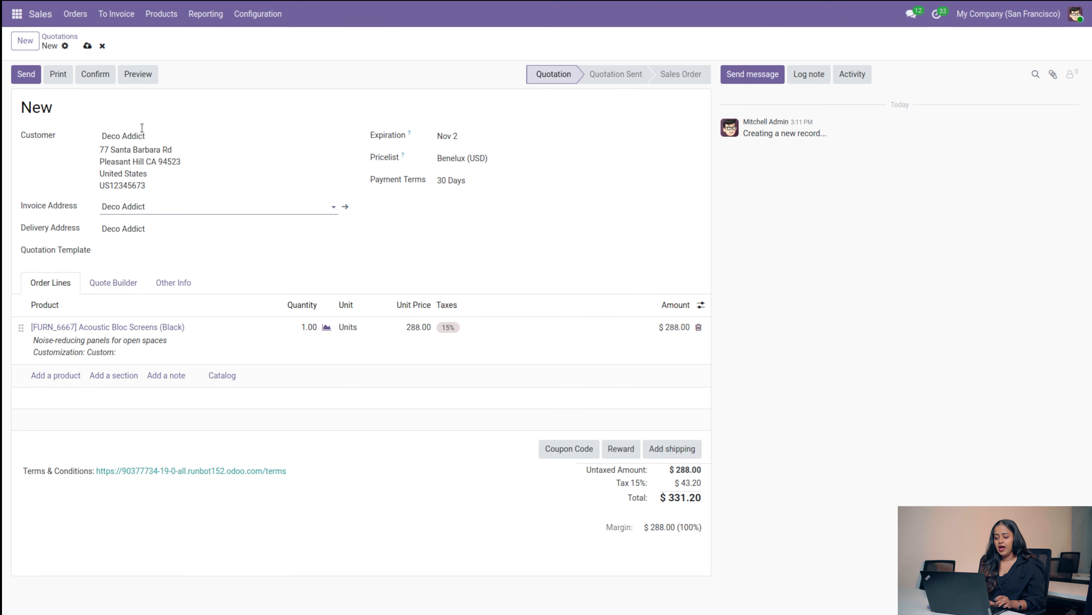
Step: Send the quotation to the customer by email with its PDF attached, keeping the Light document layout
click(26, 76)
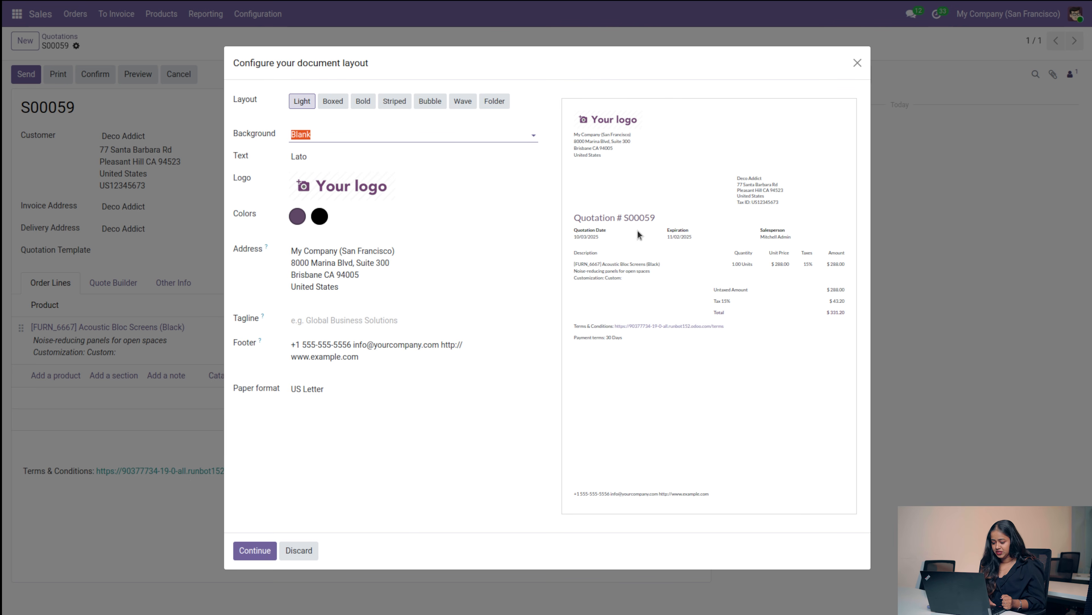
click(255, 551)
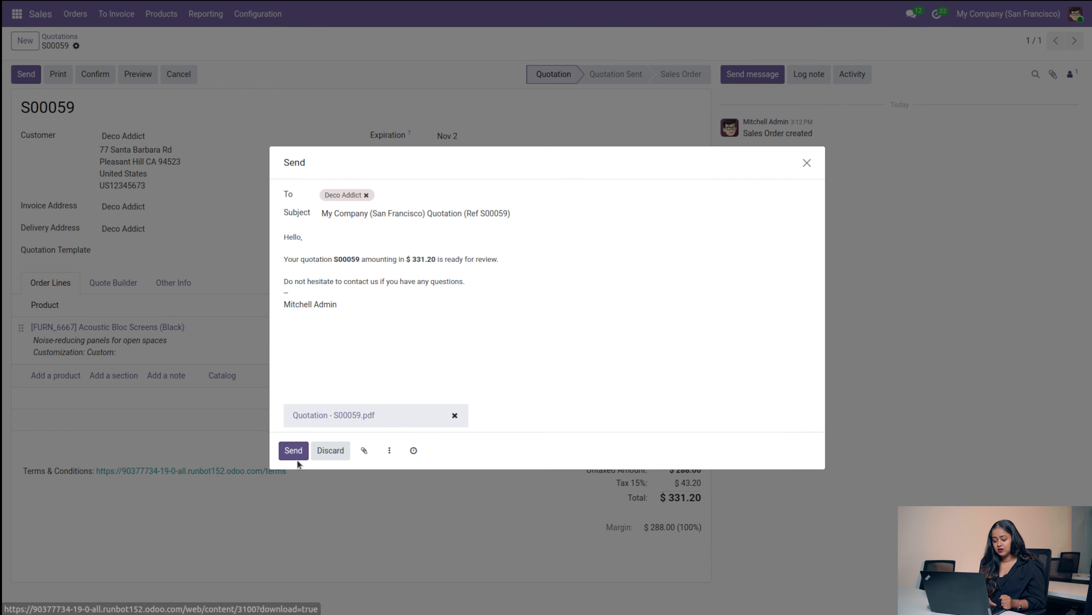
click(298, 455)
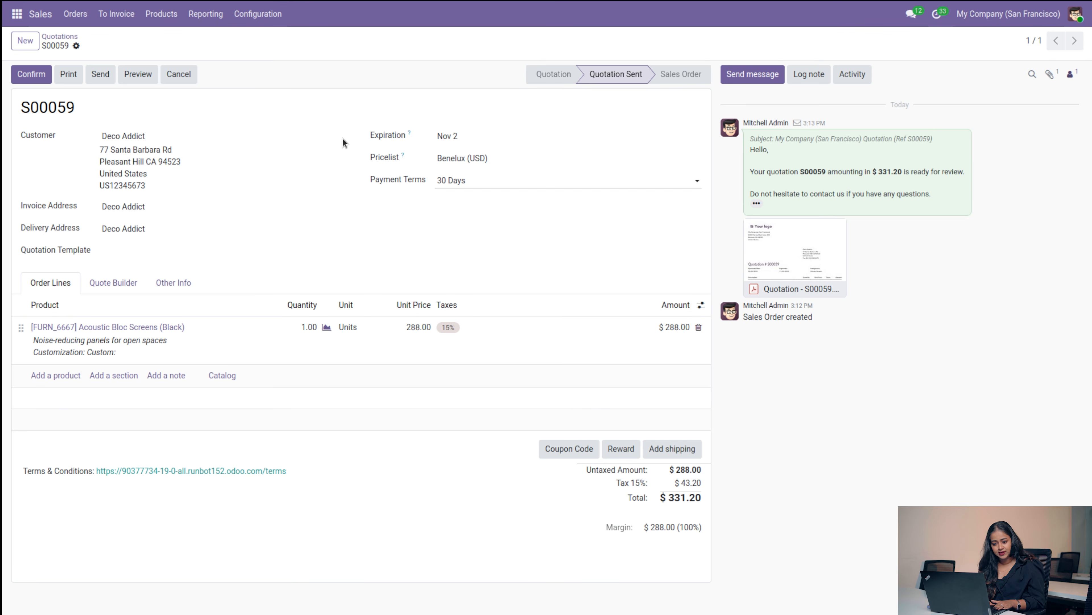
Step: Confirm the quotation as a sales order and check product availability on its delivery order
click(35, 81)
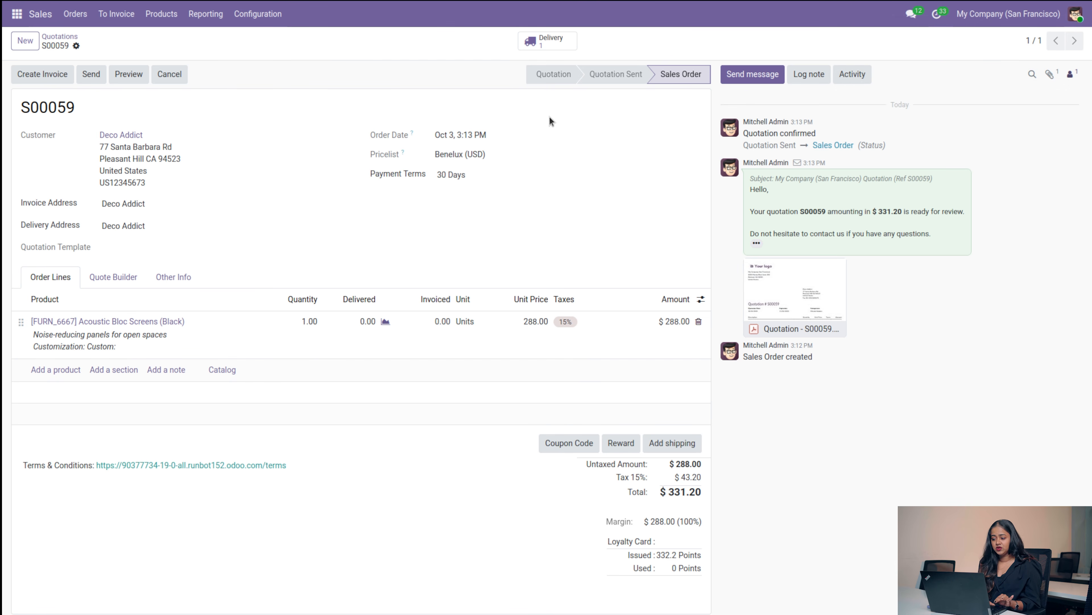
click(546, 40)
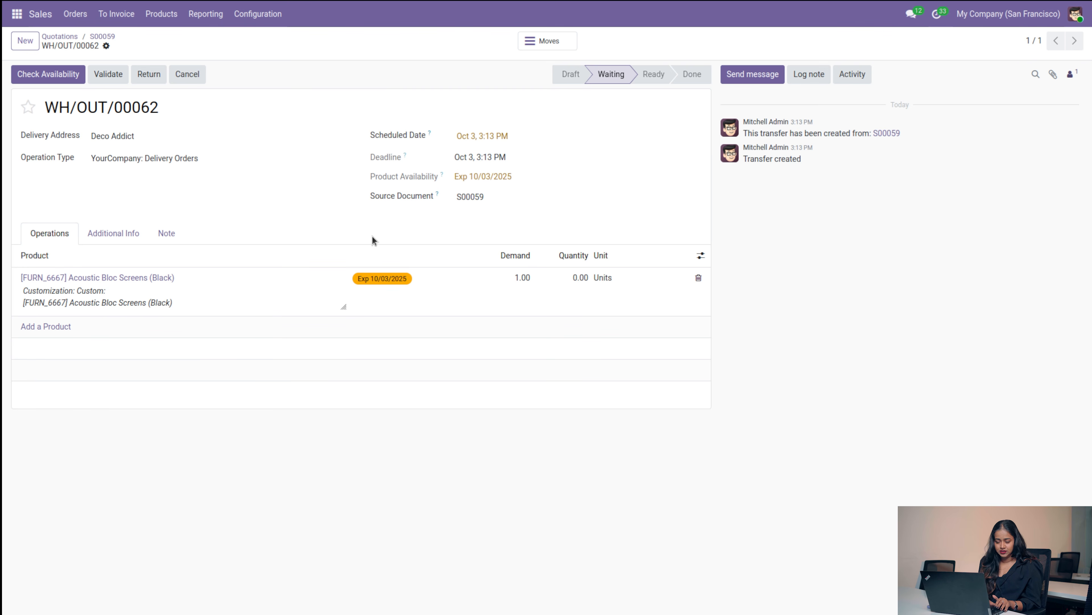
click(37, 74)
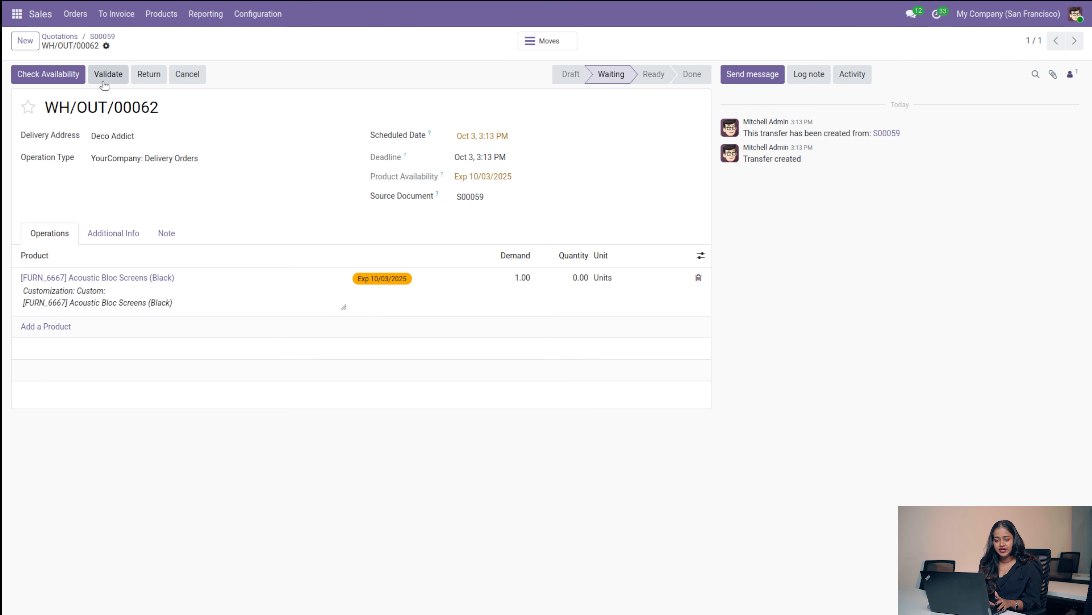
Step: Try to validate the delivery order without a delivered quantity
click(104, 73)
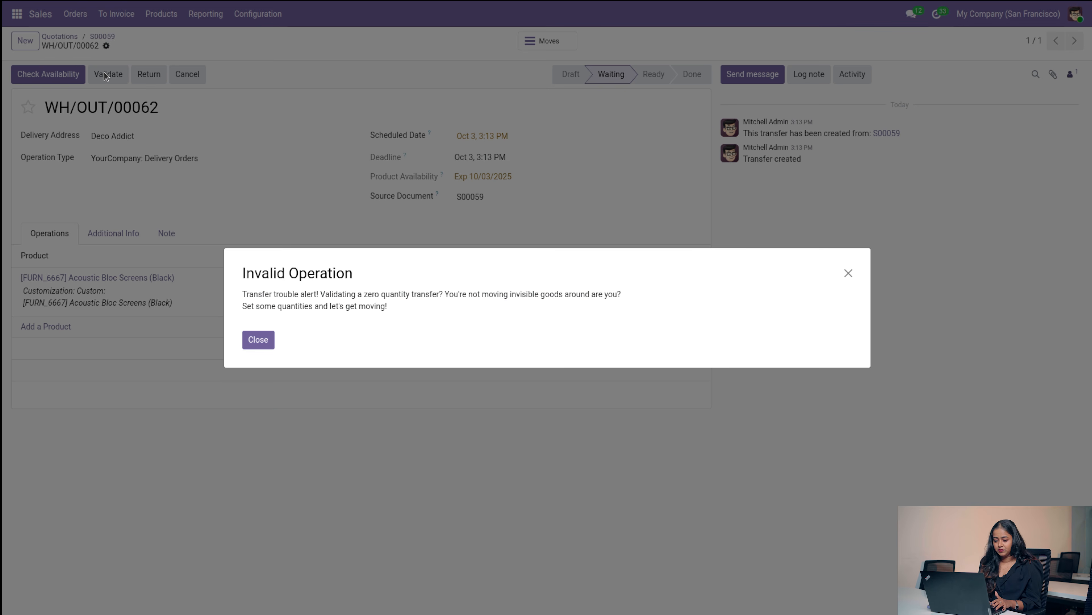
click(250, 343)
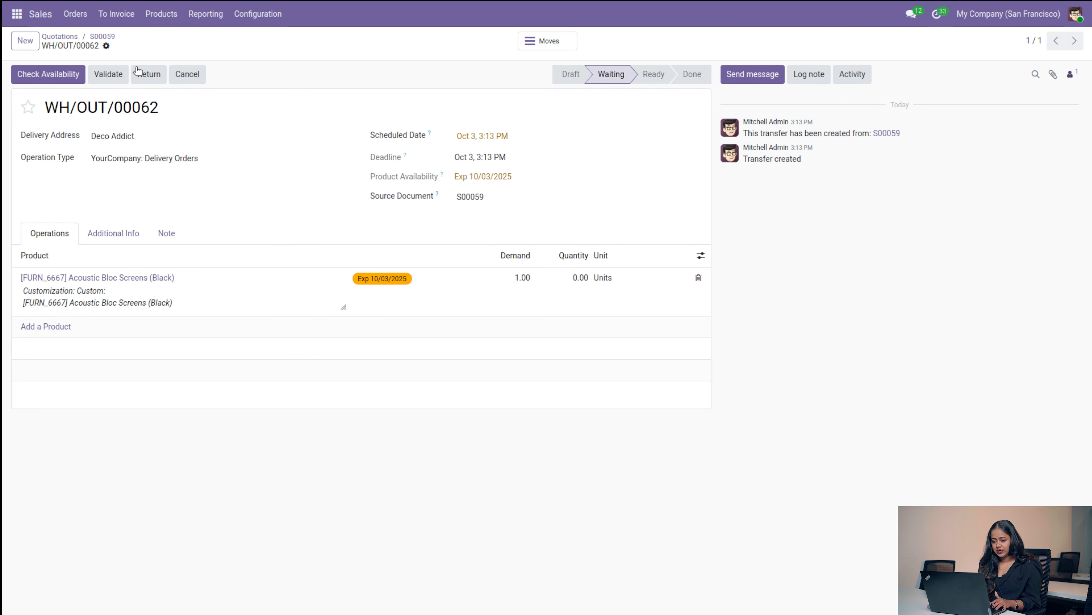
click(106, 75)
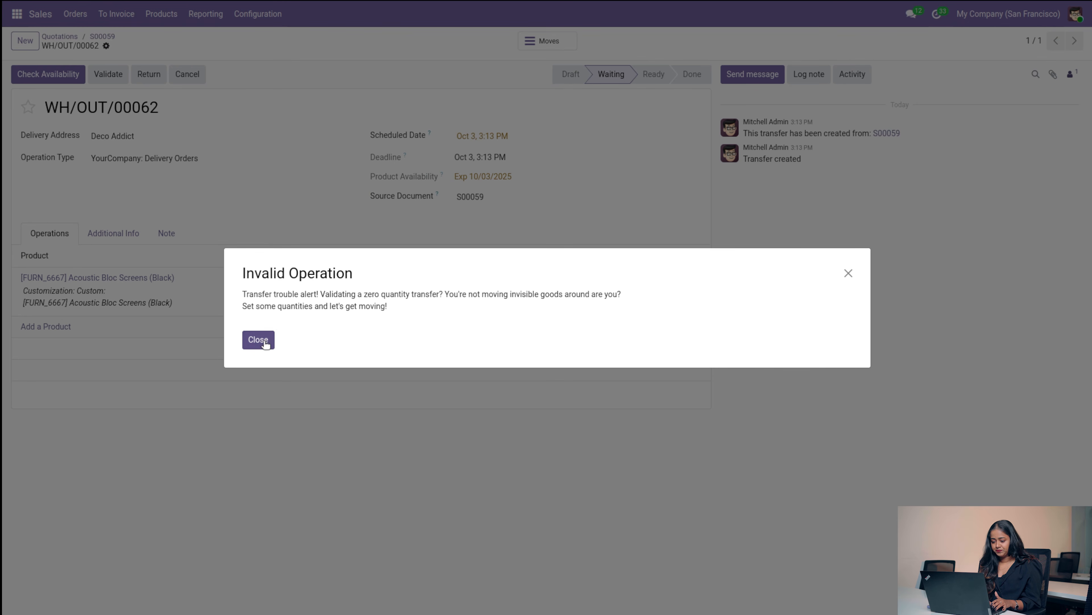
click(244, 340)
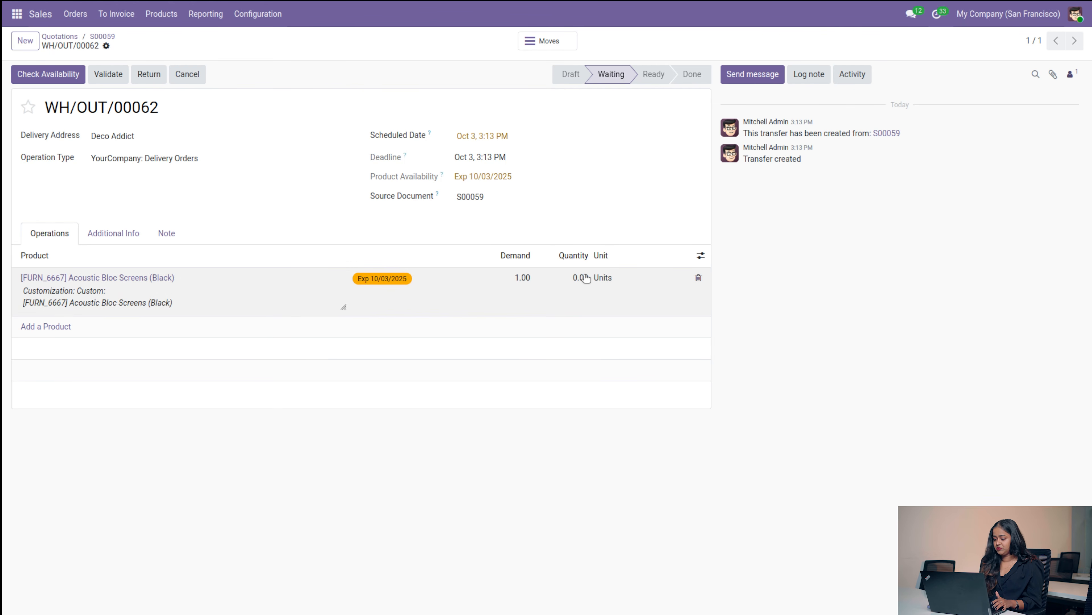
Step: Set the delivered quantity of the black Acoustic Bloc Screens to 1 and validate the delivery, confirming the SMS notification
click(593, 279)
text(4)
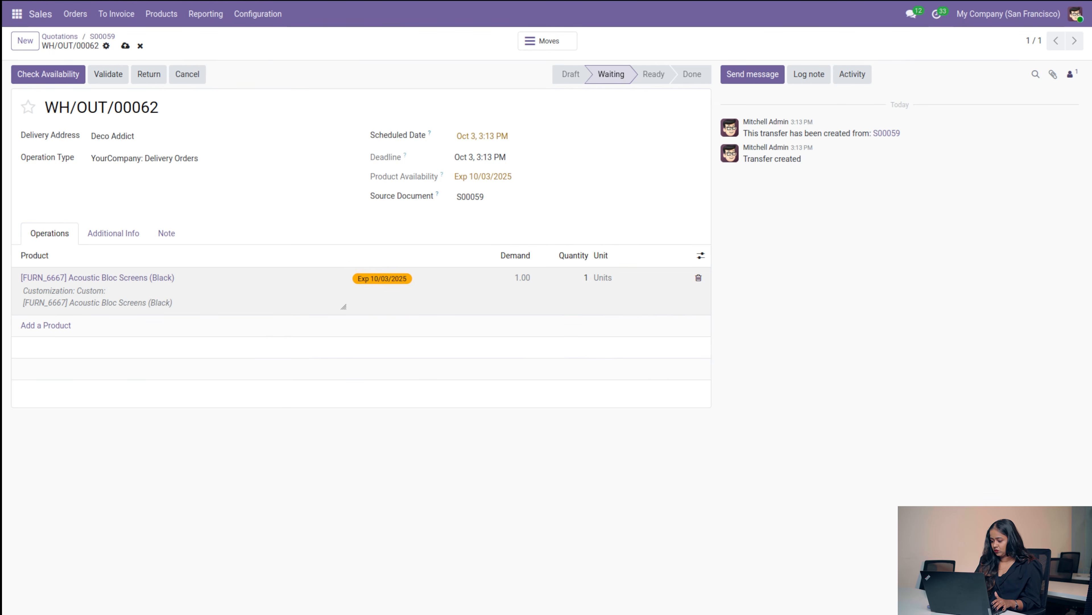
click(183, 236)
click(99, 77)
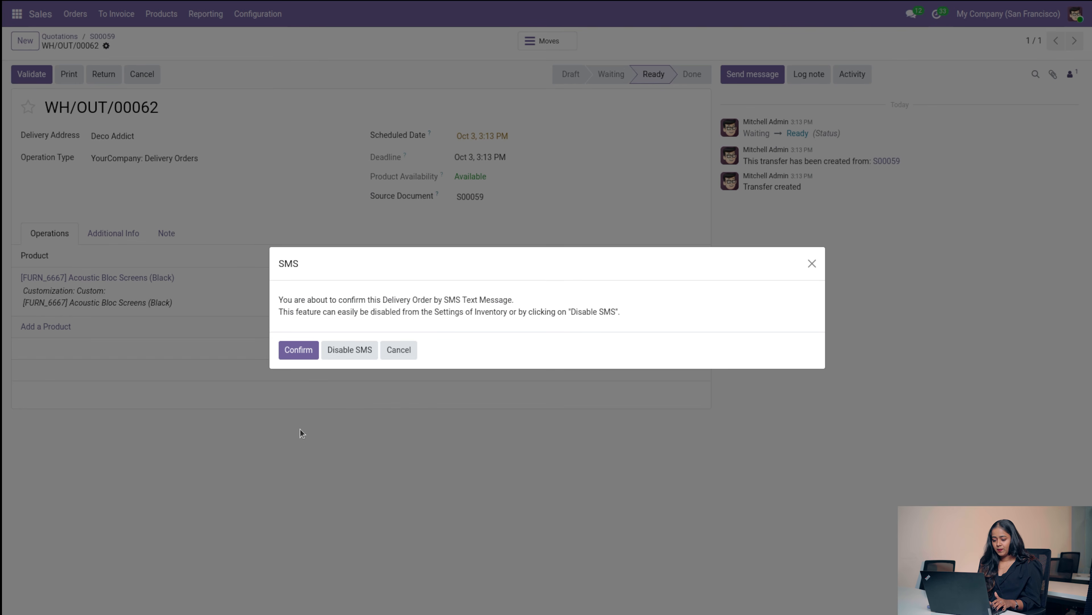
click(308, 349)
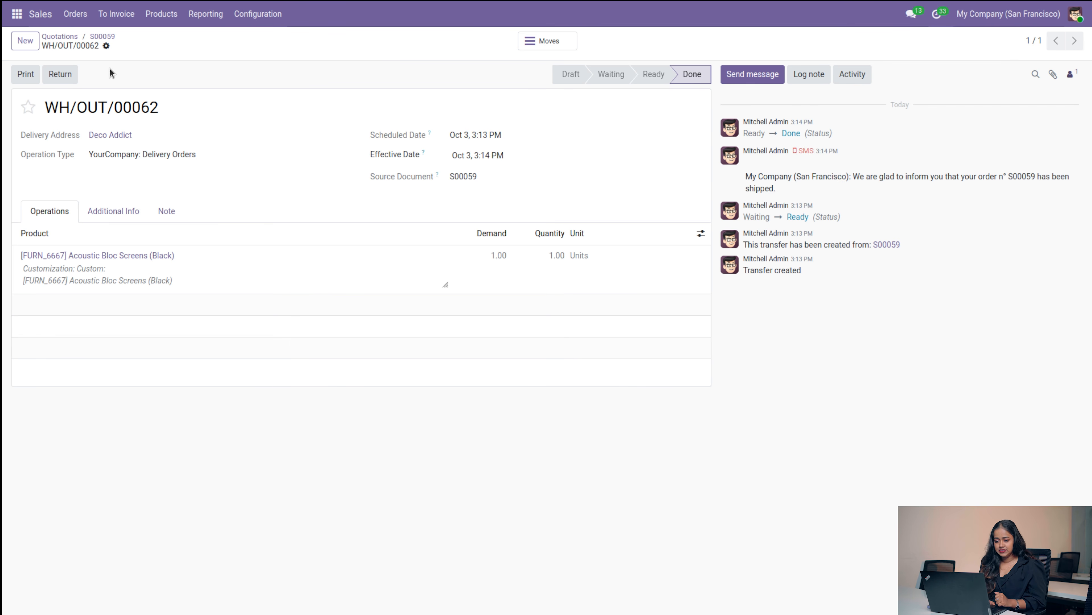
Step: Create a regular invoice from the delivered sales order and confirm the draft invoice
click(105, 38)
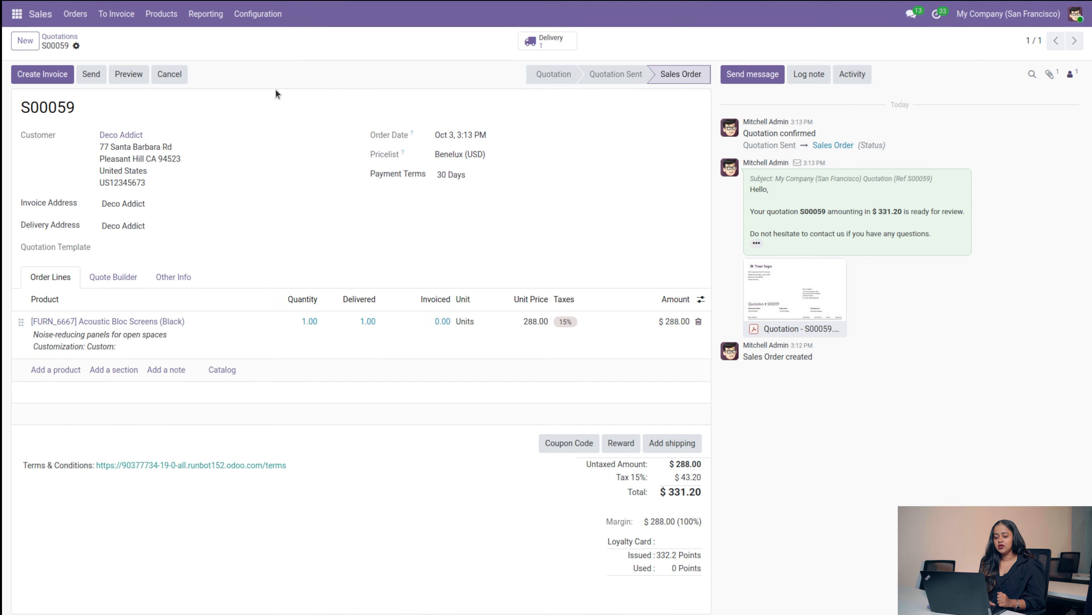
click(41, 74)
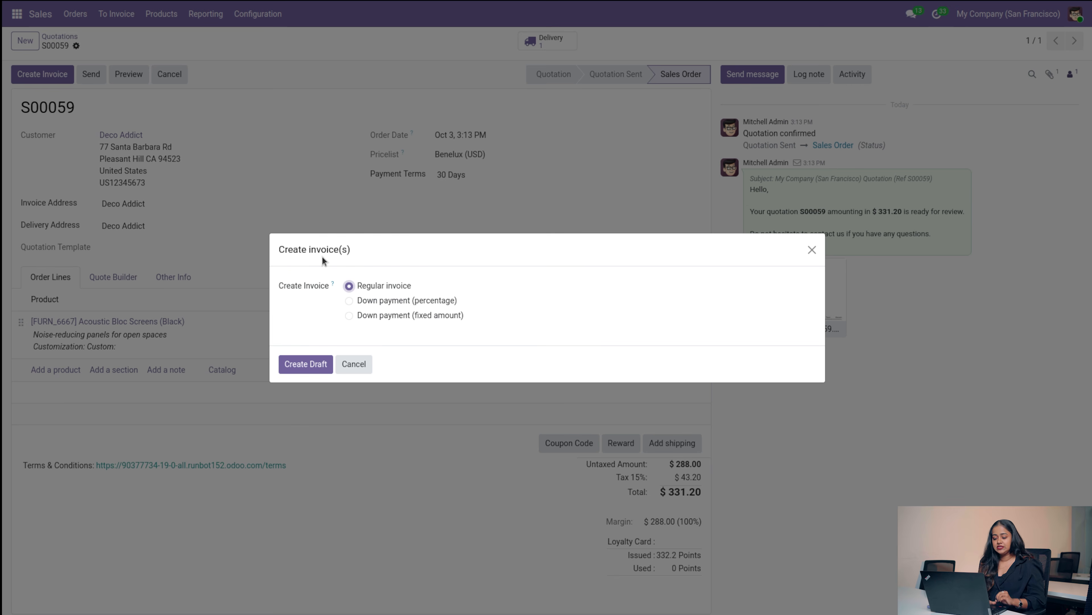
click(318, 366)
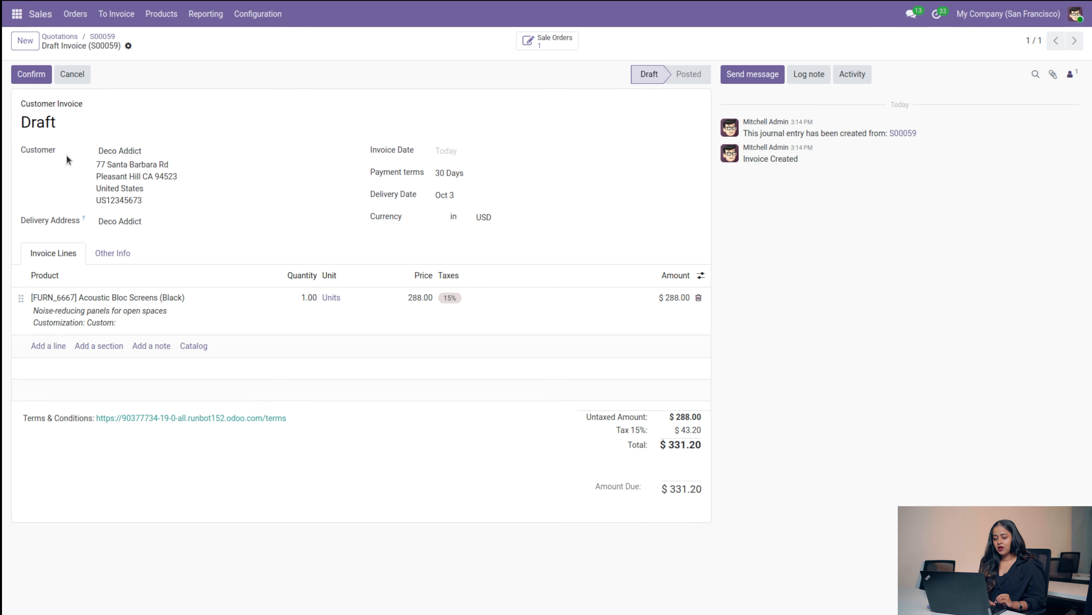
click(22, 77)
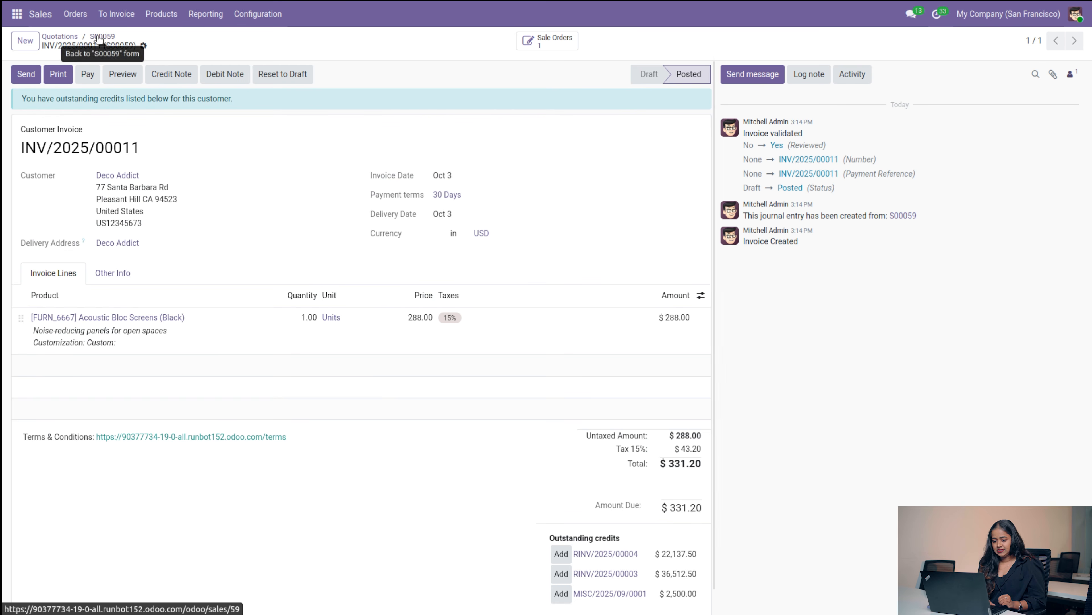
Step: Register payment of the invoice through the Bank journal with Manual Payment and return to its sales order
click(86, 74)
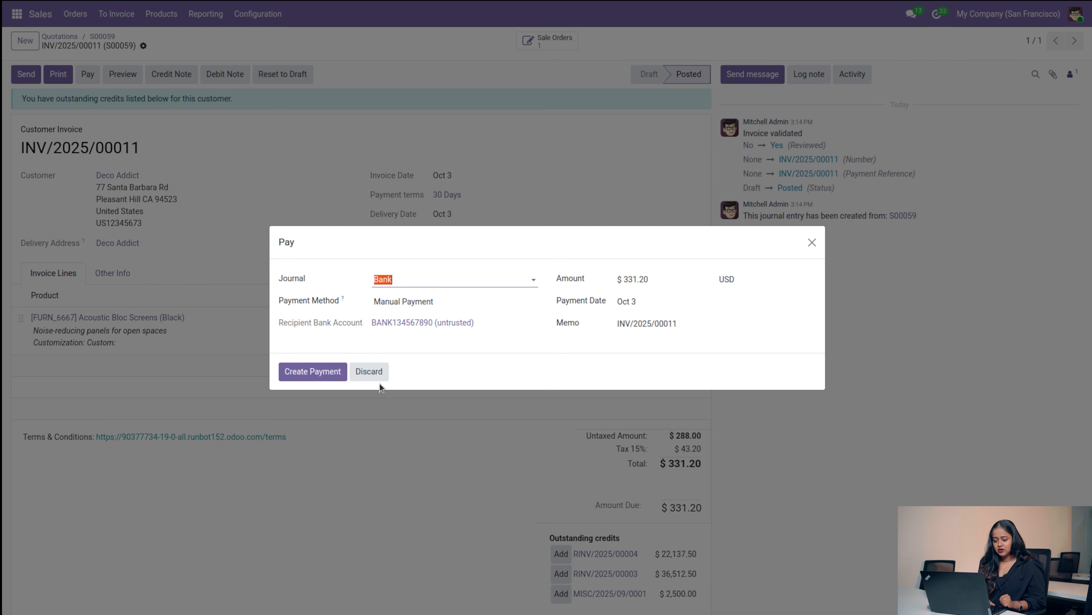
click(320, 366)
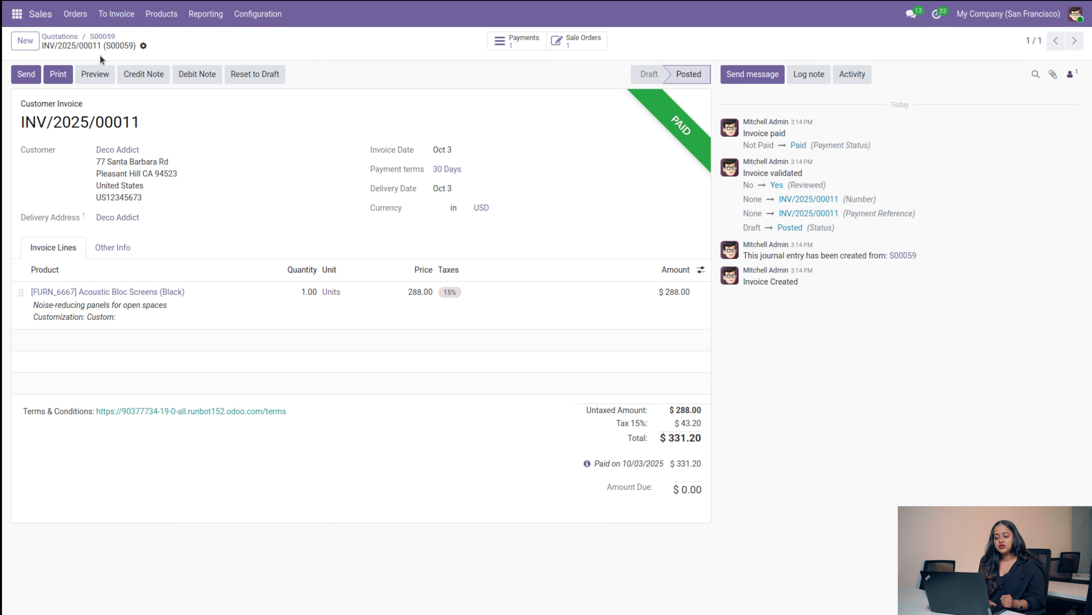
click(102, 36)
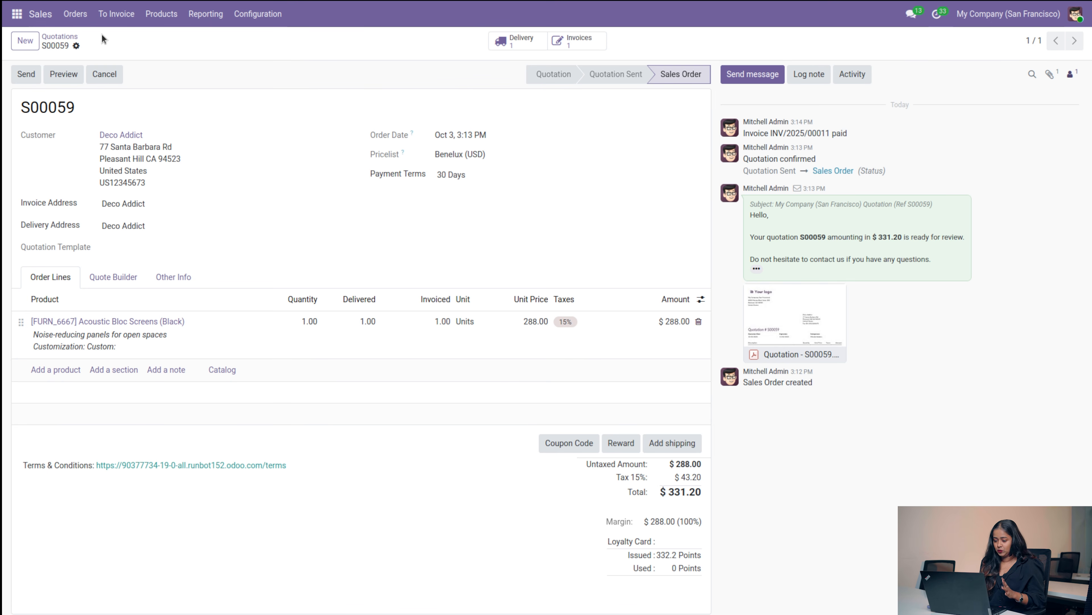
Step: Go back to the quotations and view them as a list, as Kanban cards and in the calendar
click(58, 41)
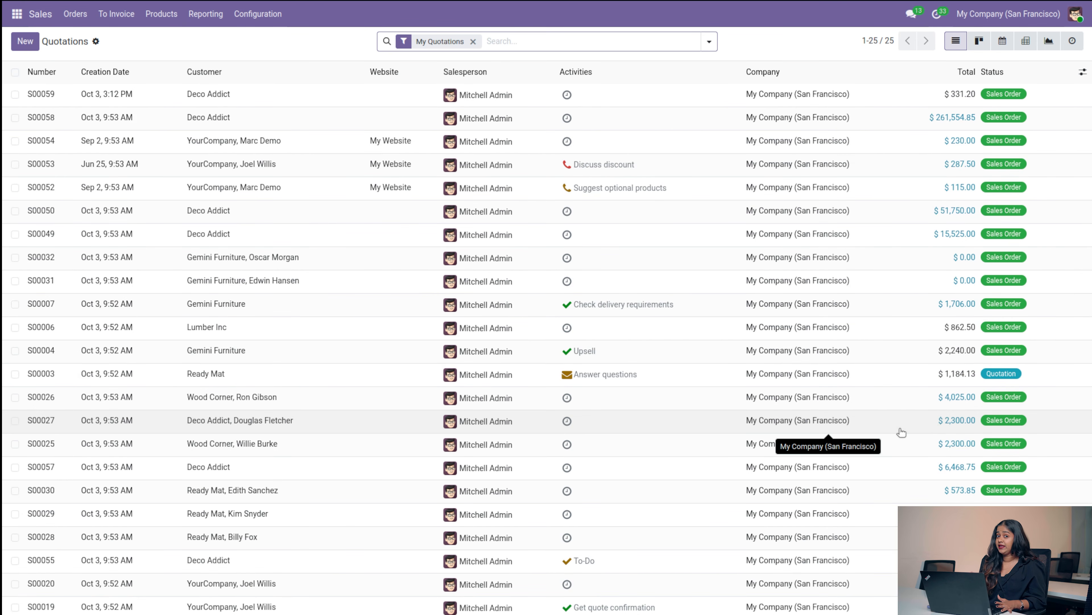
click(979, 42)
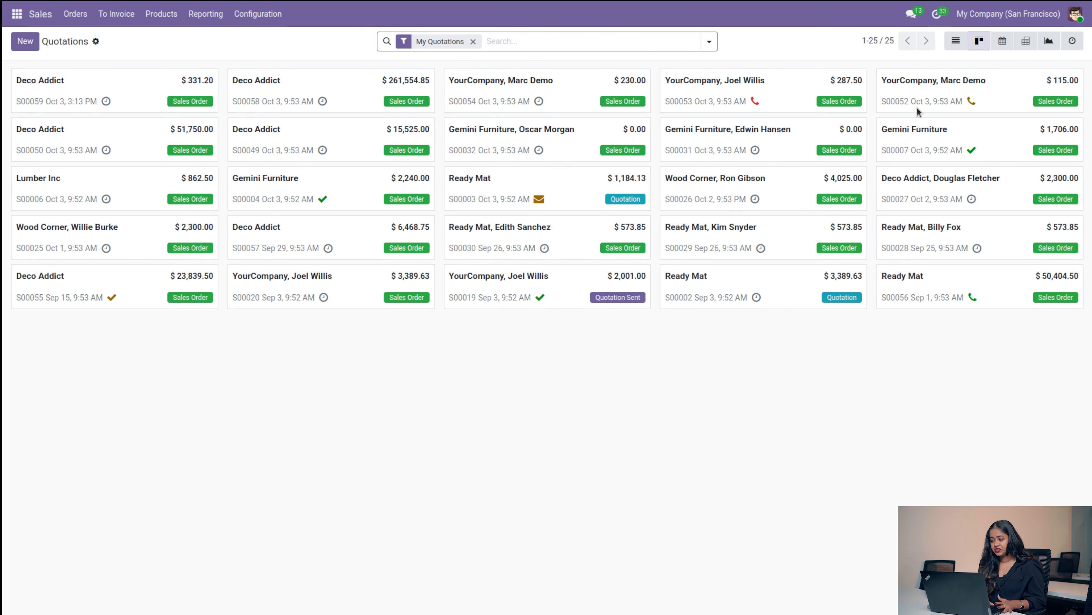
click(1001, 43)
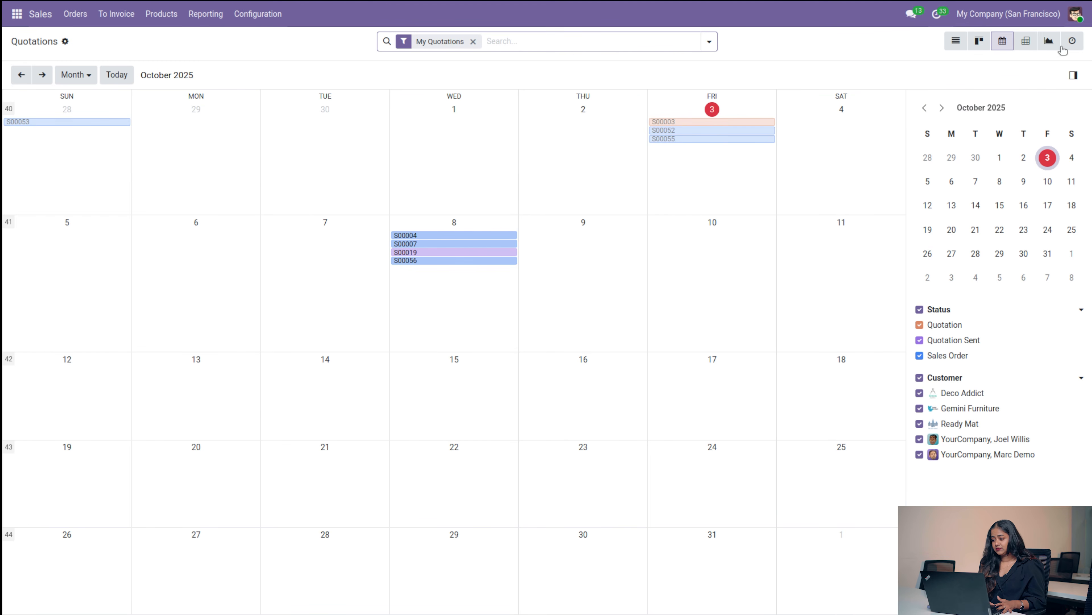
Step: Show the quotations as a pivot table and add Shipping Weight as a measure
click(1032, 44)
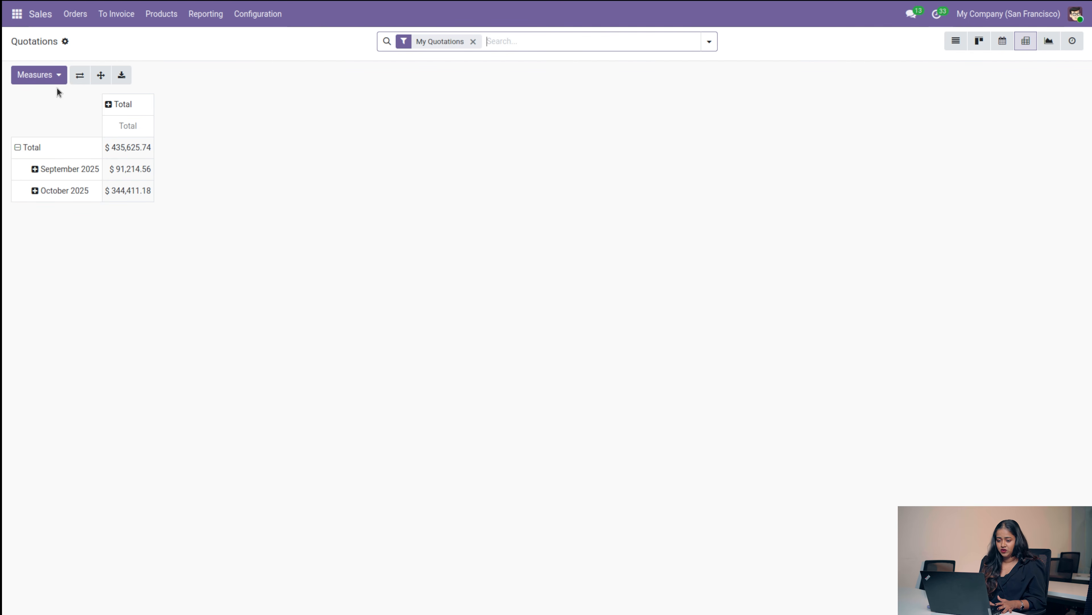
click(53, 74)
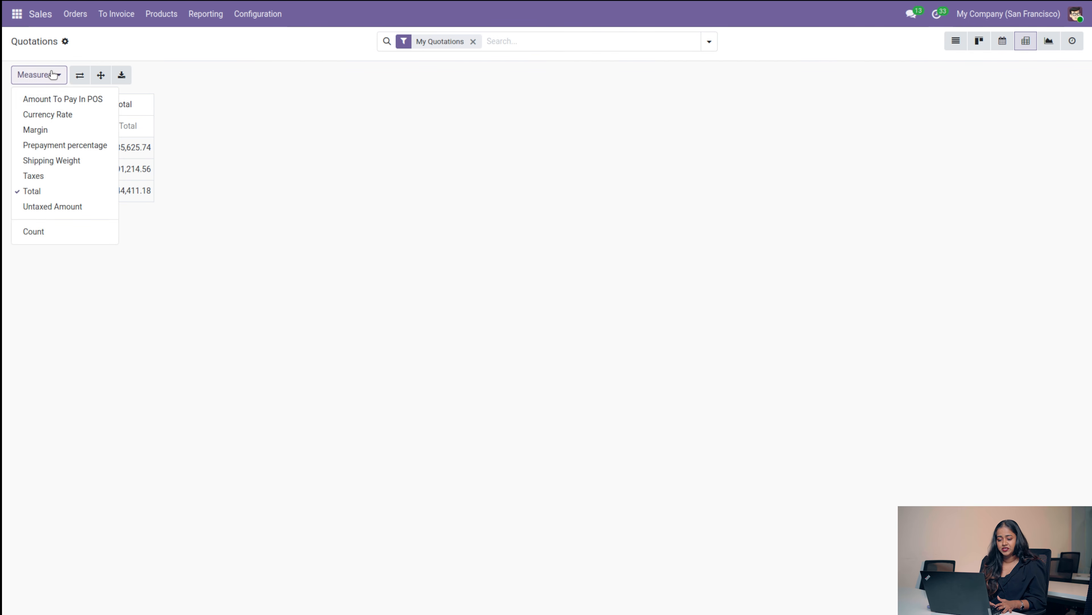
click(66, 165)
click(355, 274)
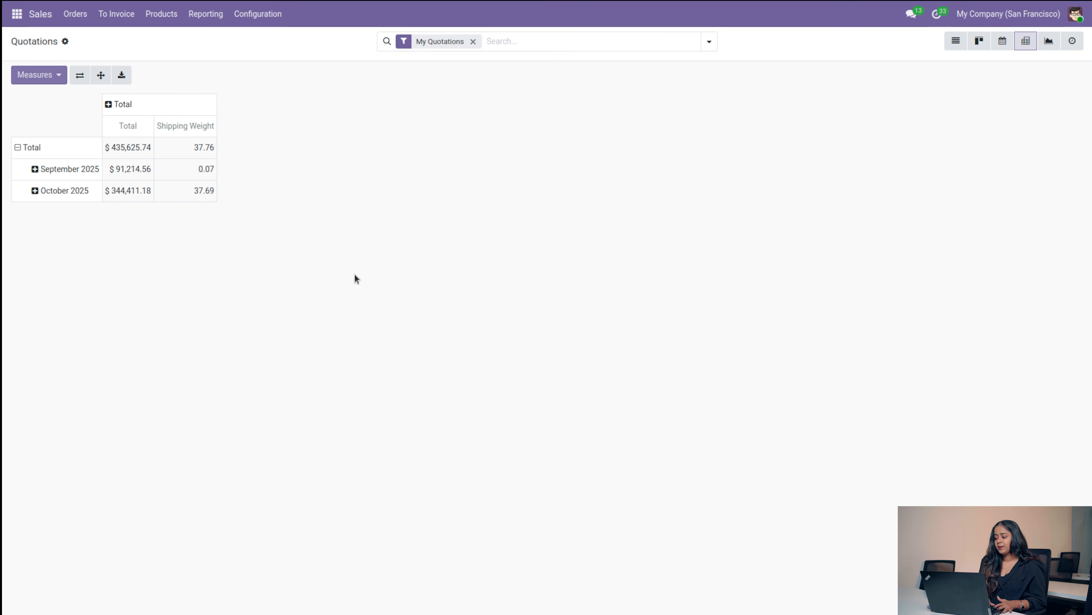
Step: View the quotations as a graph and by their scheduled activities
click(1048, 41)
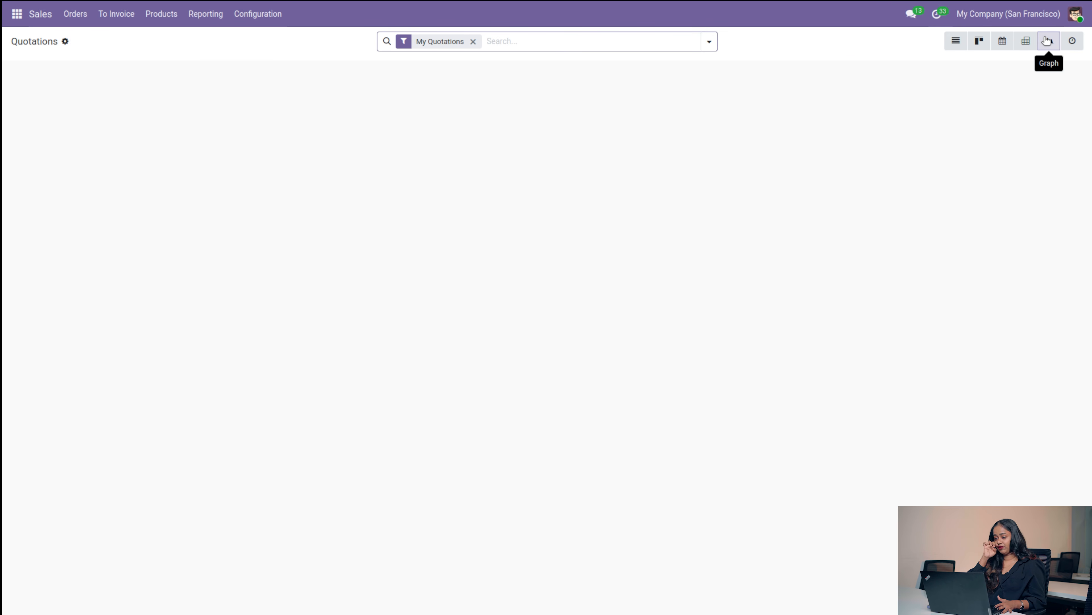
click(1072, 40)
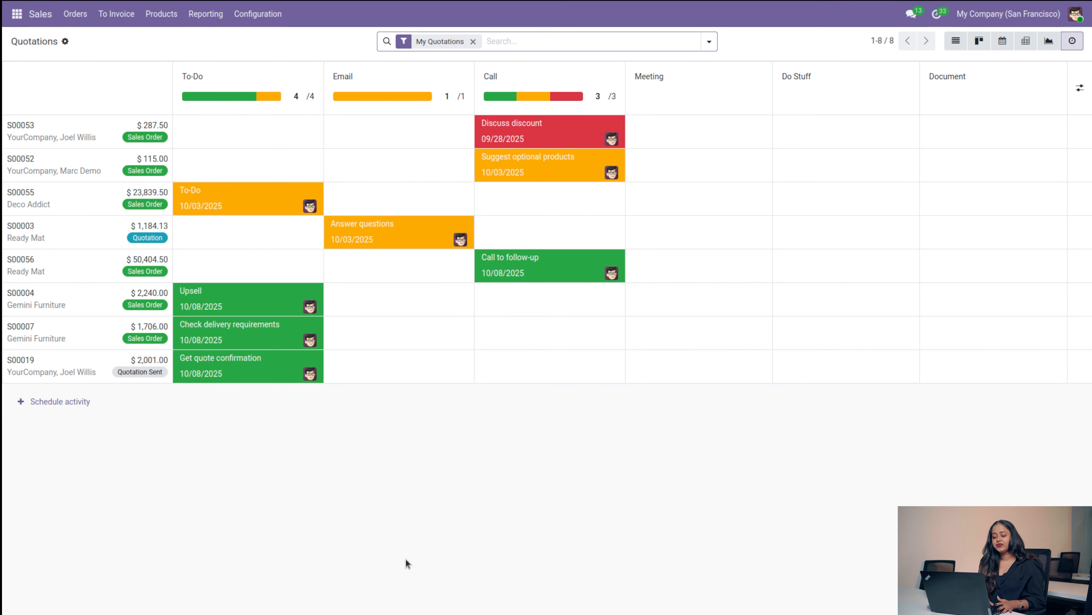
click(403, 555)
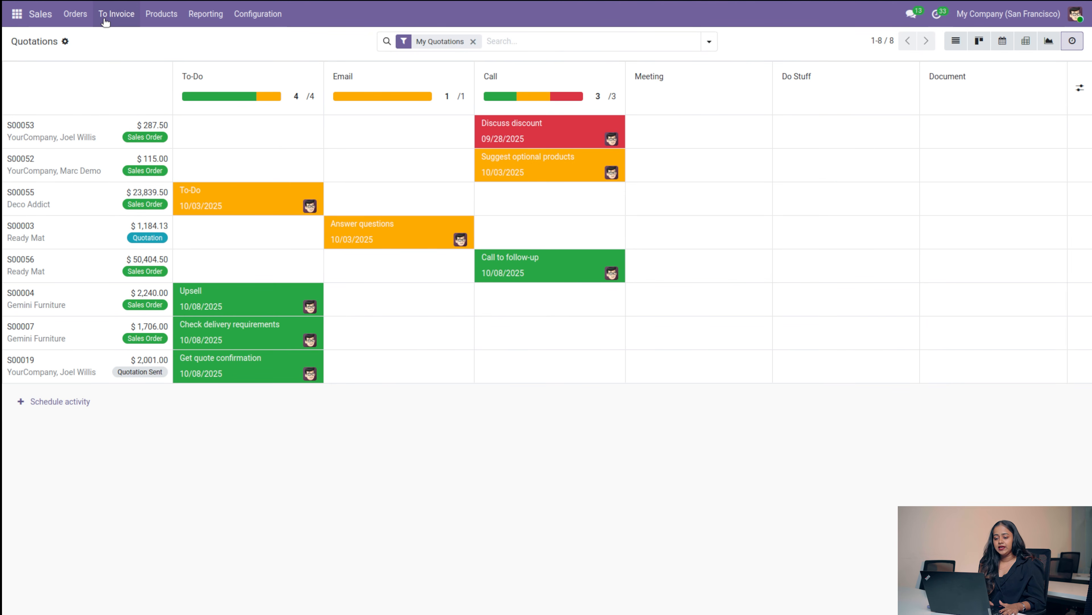
Step: Open the list of sales orders and look through their invoice statuses
click(77, 16)
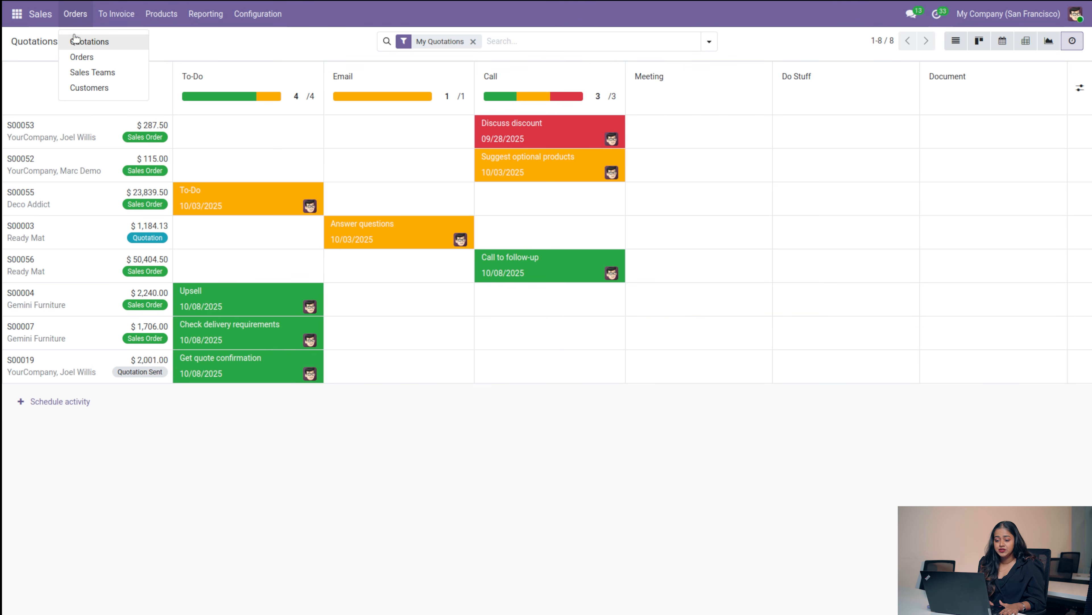
click(102, 60)
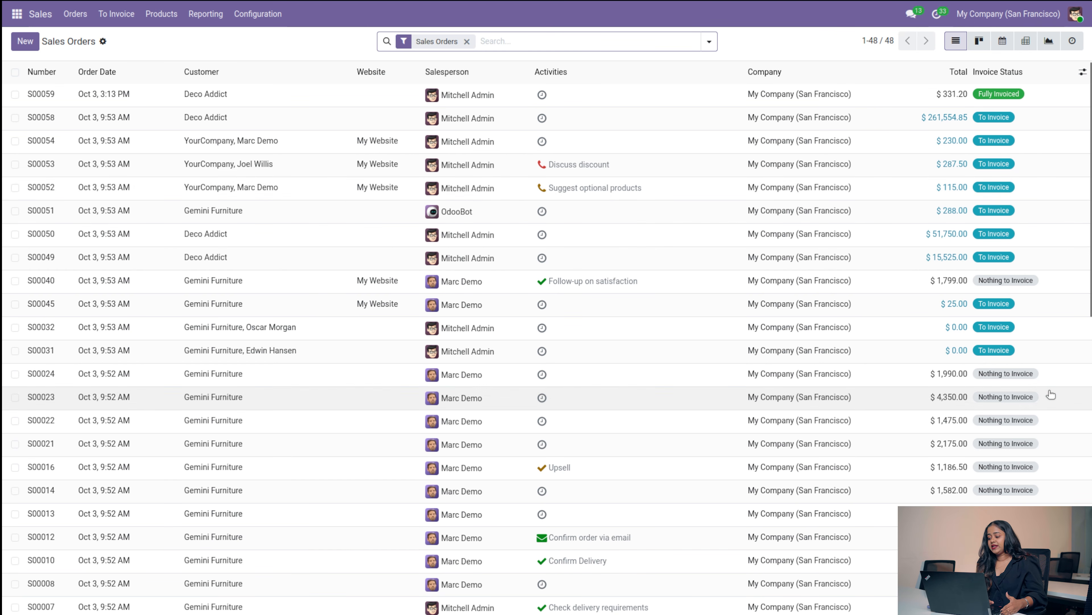
scroll(1049, 394, down, 3)
scroll(1049, 392, down, 10)
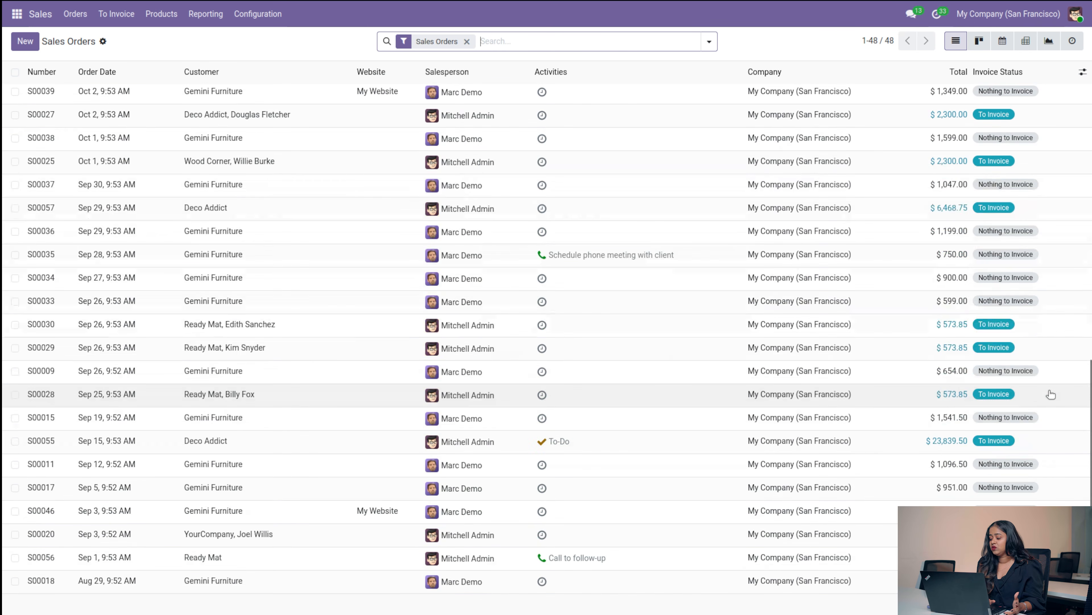
scroll(1049, 392, up, 15)
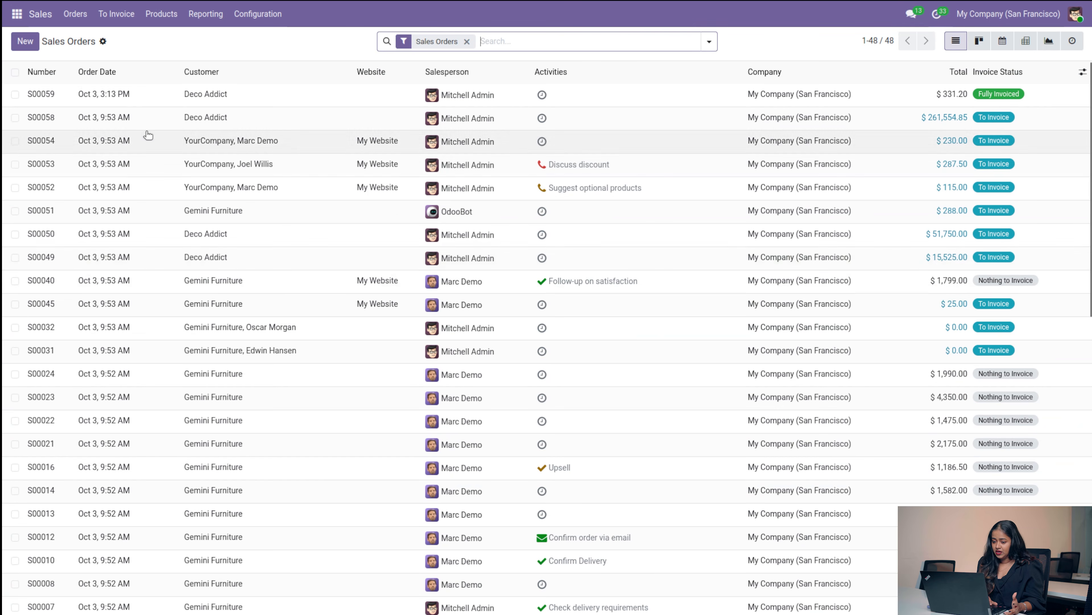
Step: View the sales teams overview and the customers, showing the customers as Kanban cards
click(69, 20)
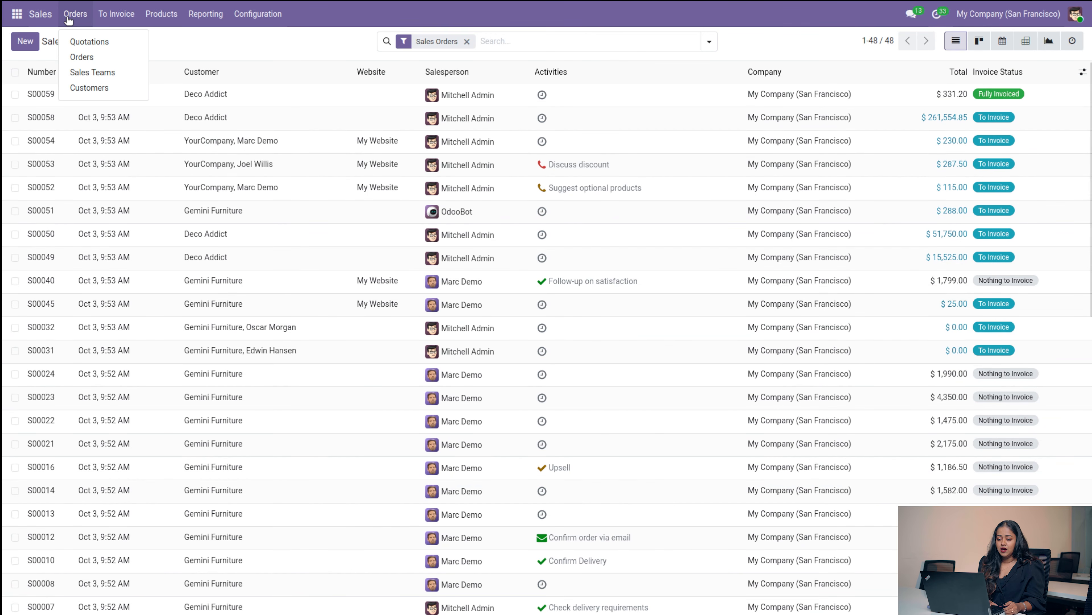
click(85, 76)
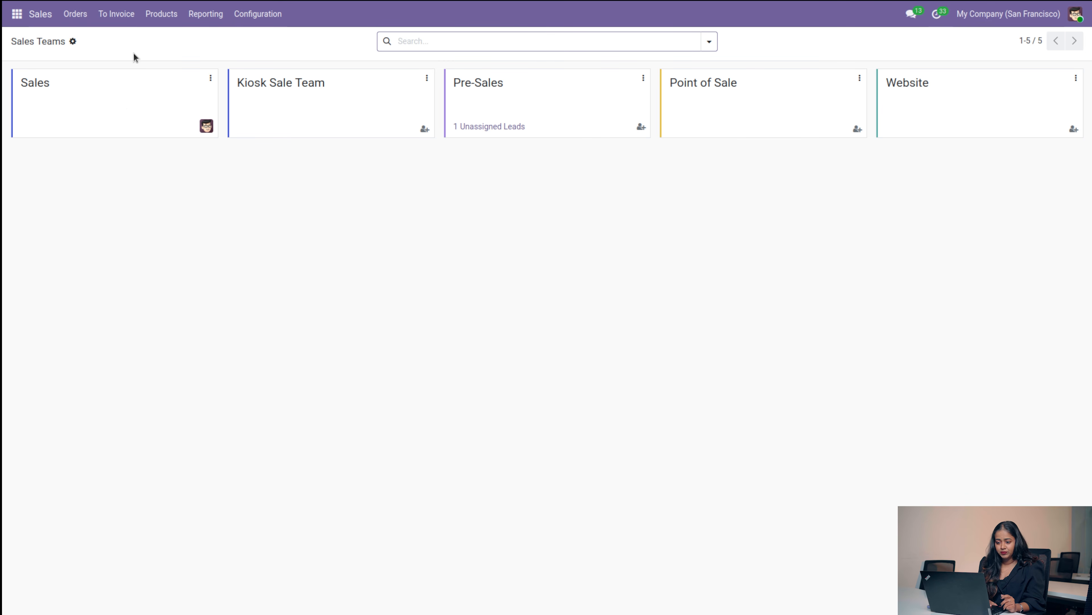
click(70, 14)
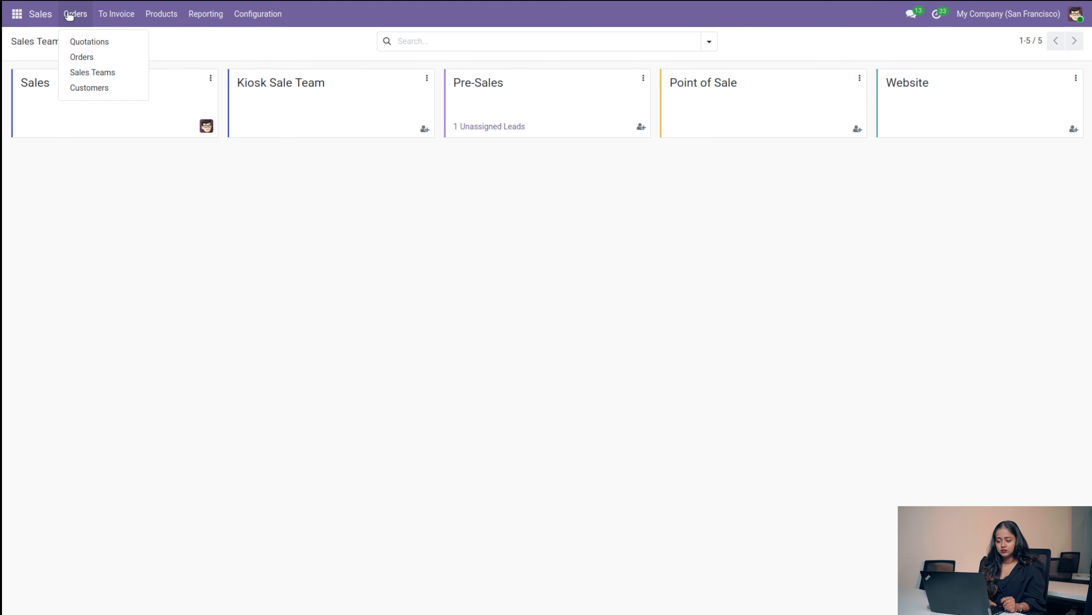
click(110, 91)
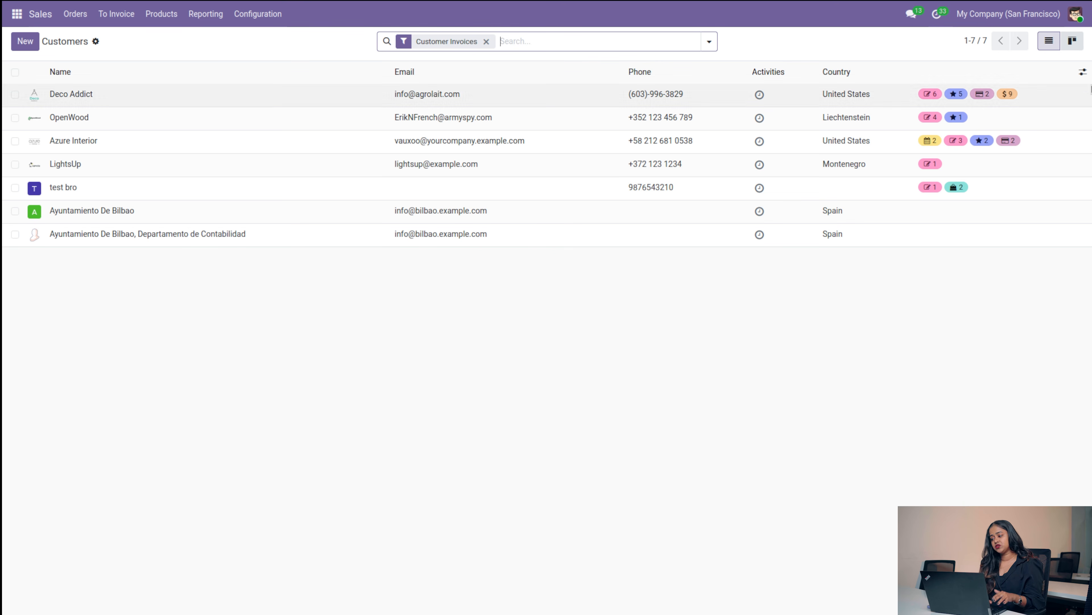
click(1073, 42)
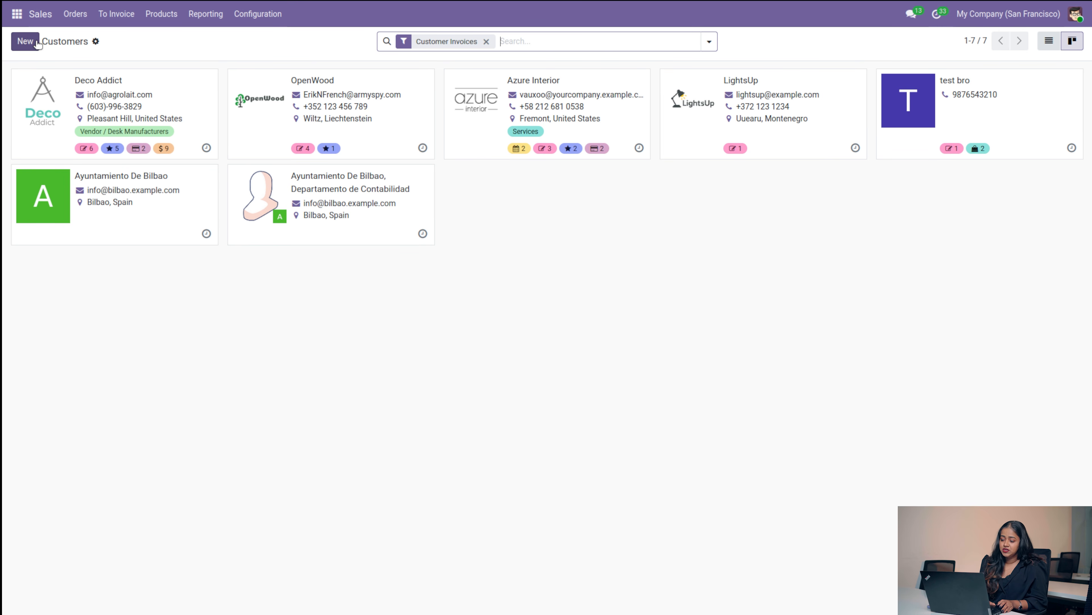
Step: Open a blank customer form, examine its Sales & Purchase, Invoicing, Partner Assignment and Notes sections, and discard it
click(30, 43)
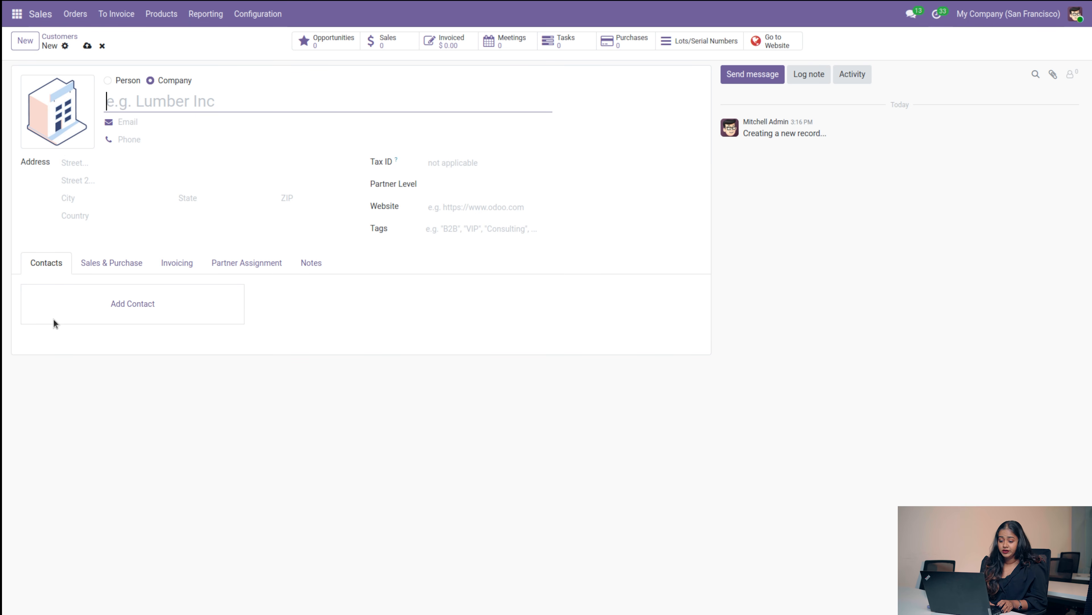
click(118, 265)
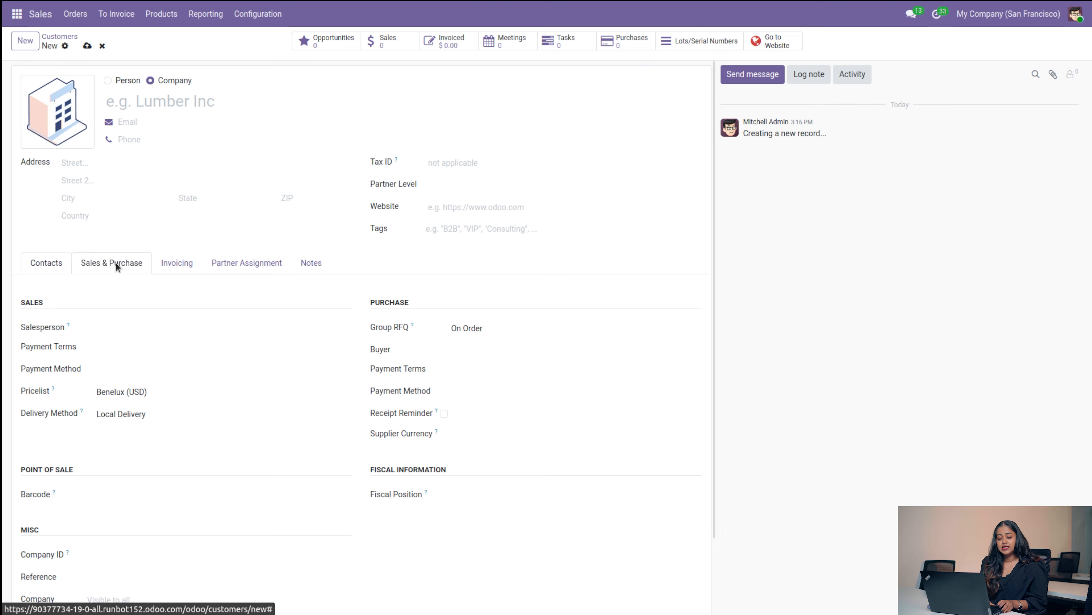
click(194, 266)
click(262, 265)
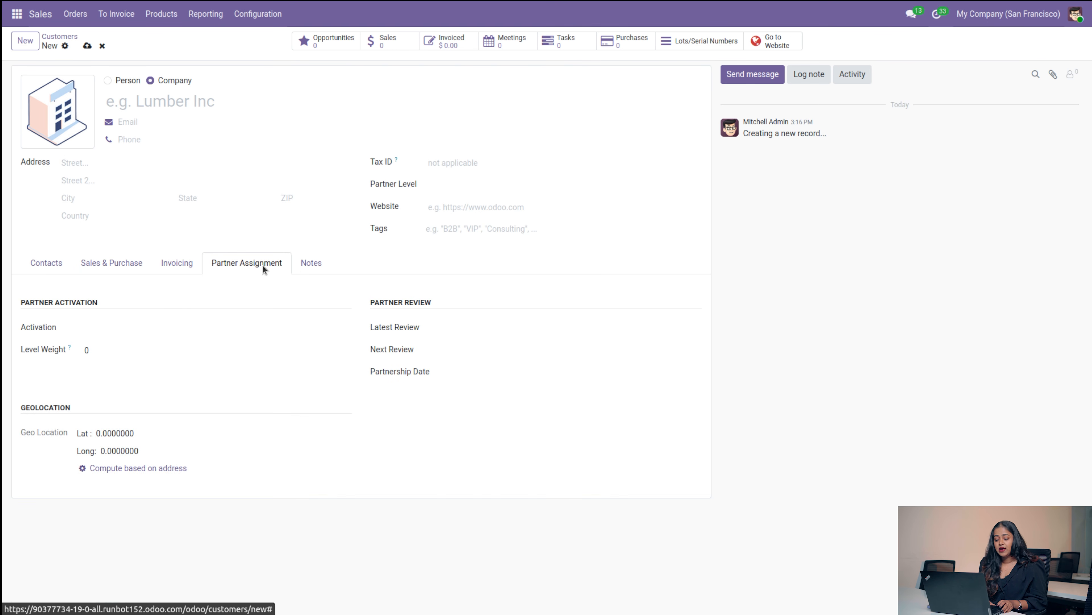
click(301, 267)
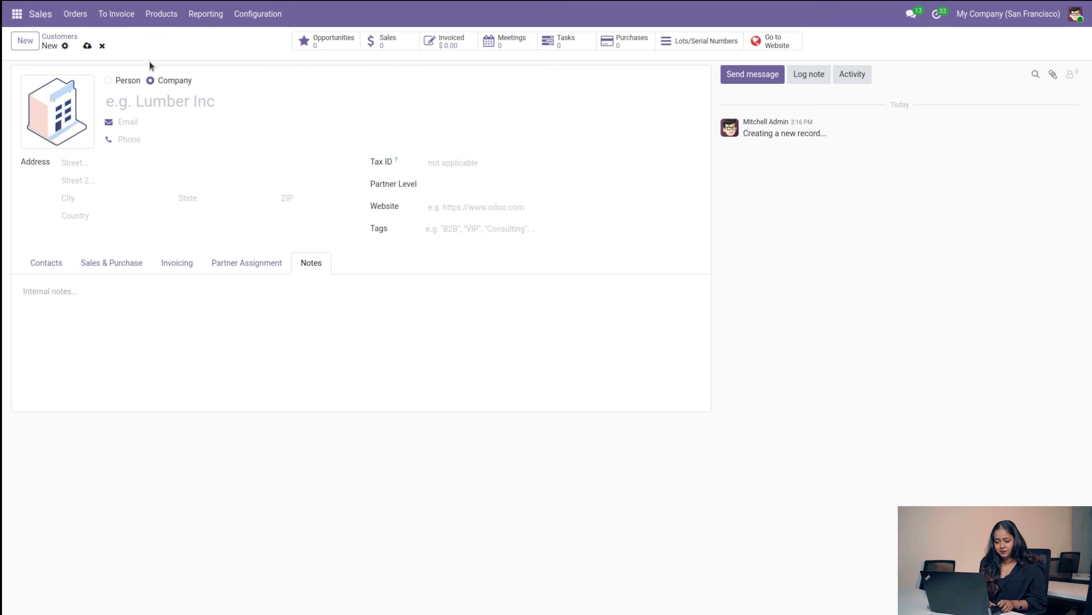
click(106, 47)
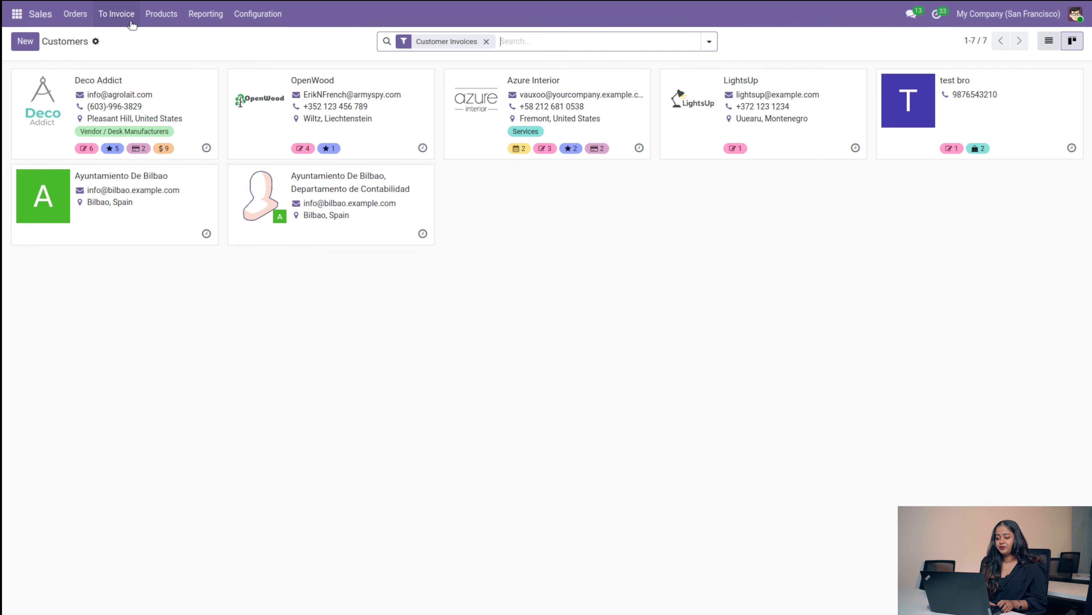
Step: View the Orders to Invoice list and the Orders to Upsell list
click(119, 19)
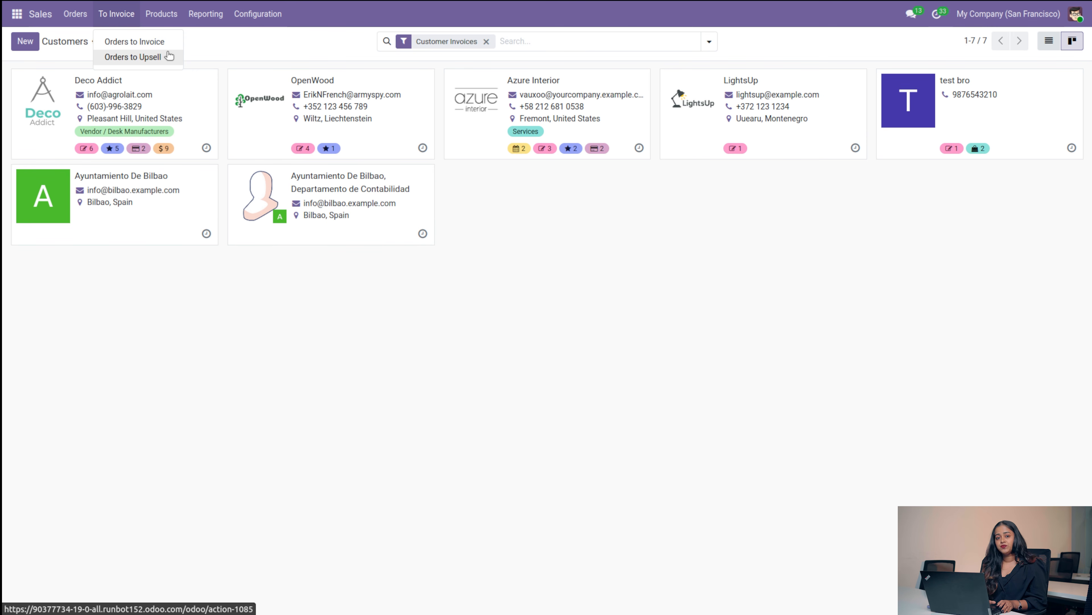
click(147, 44)
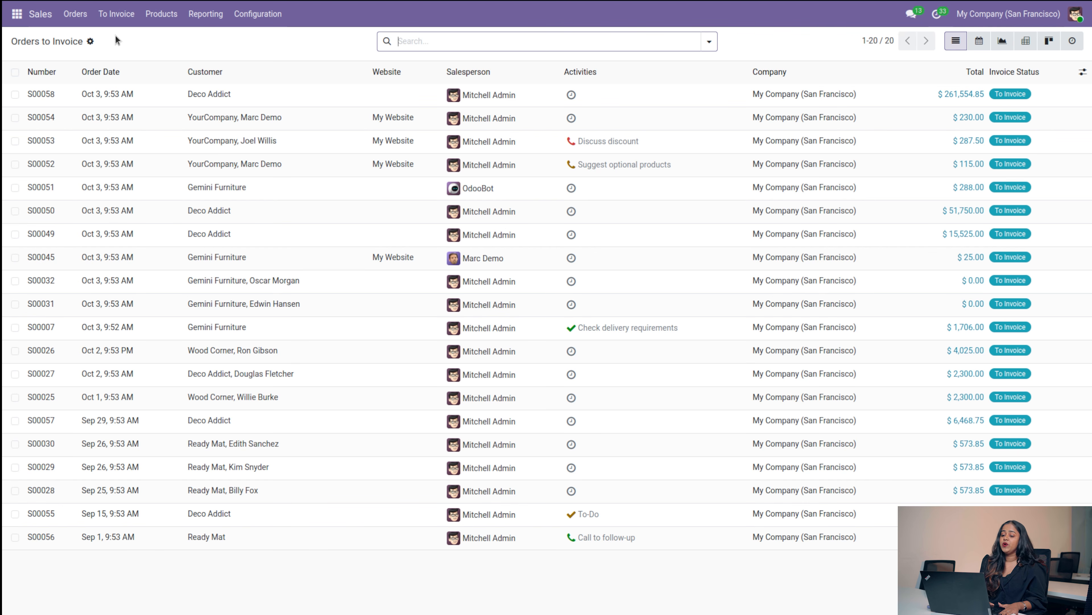
click(111, 15)
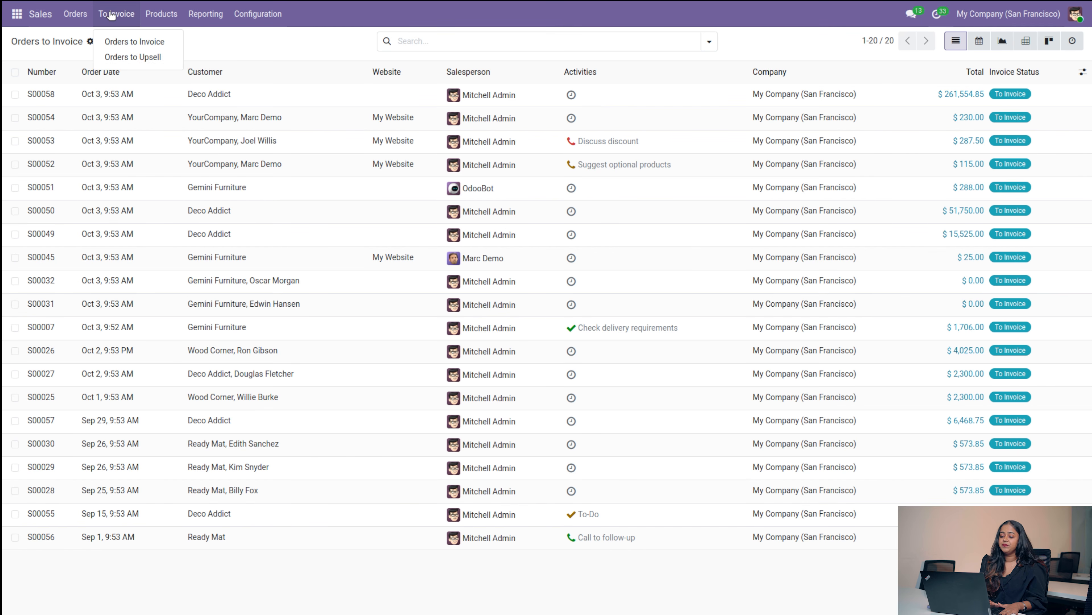
click(133, 57)
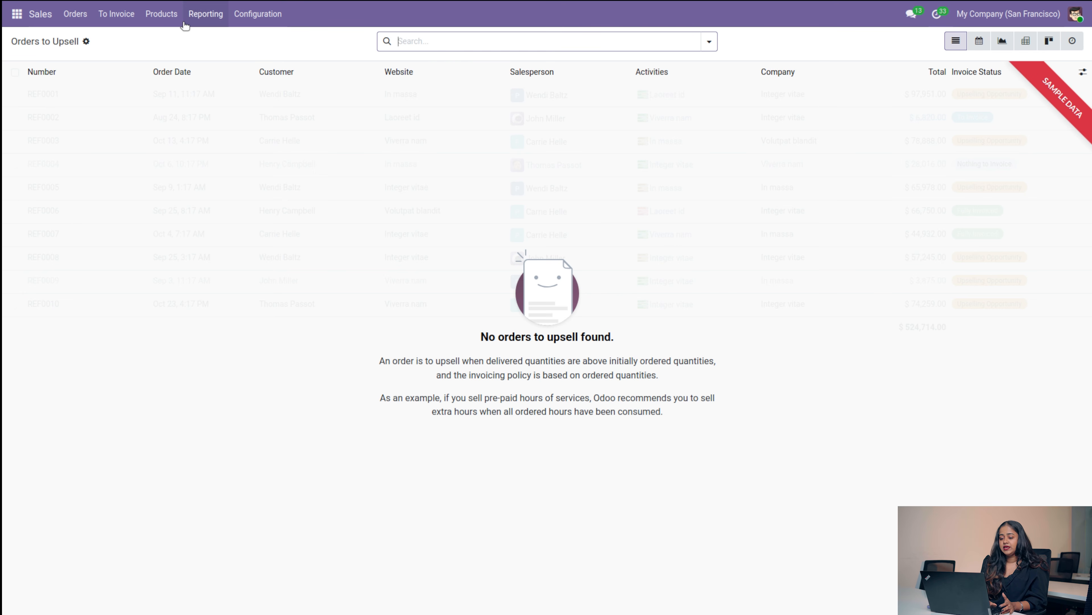
Step: Open the catalogue of products available for sale
click(171, 15)
click(185, 42)
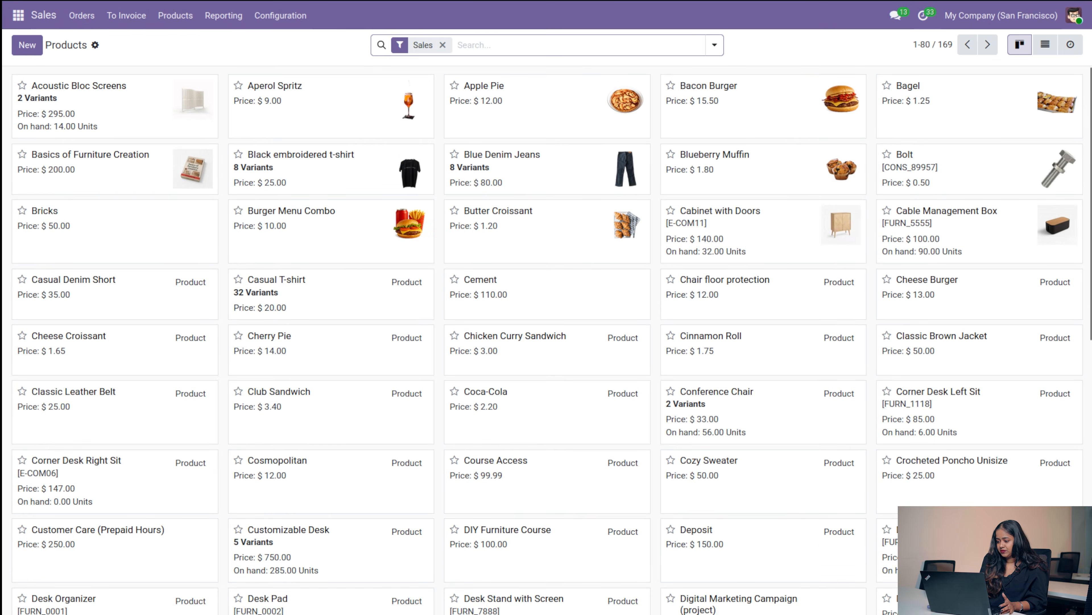
Step: Browse the catalogue of products available for sale and open a blank product form
key(ctrl+plus)
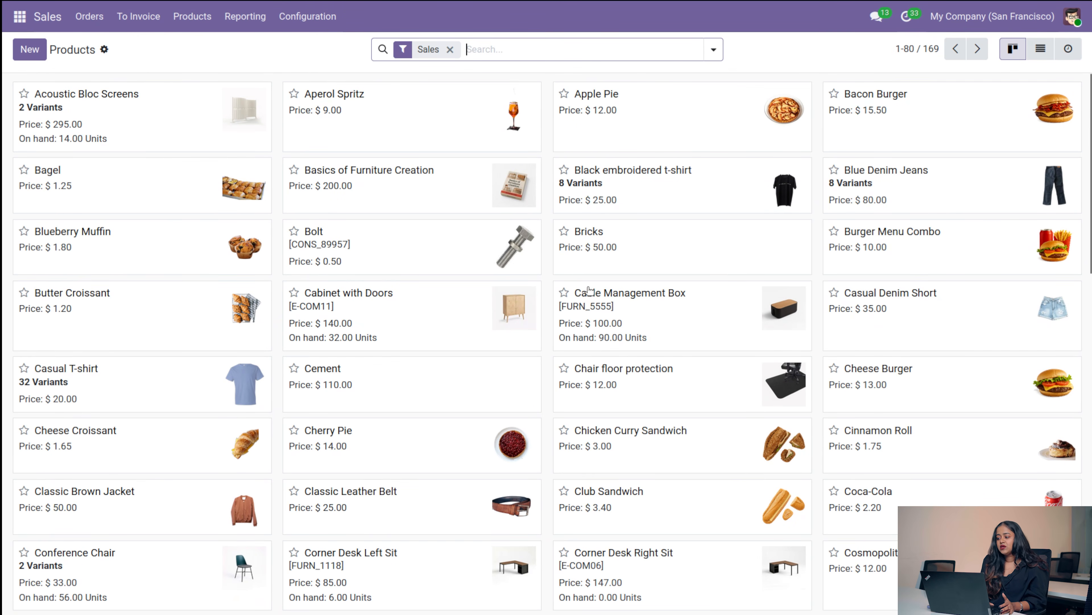
scroll(322, 472, down, 15)
scroll(323, 472, up, 15)
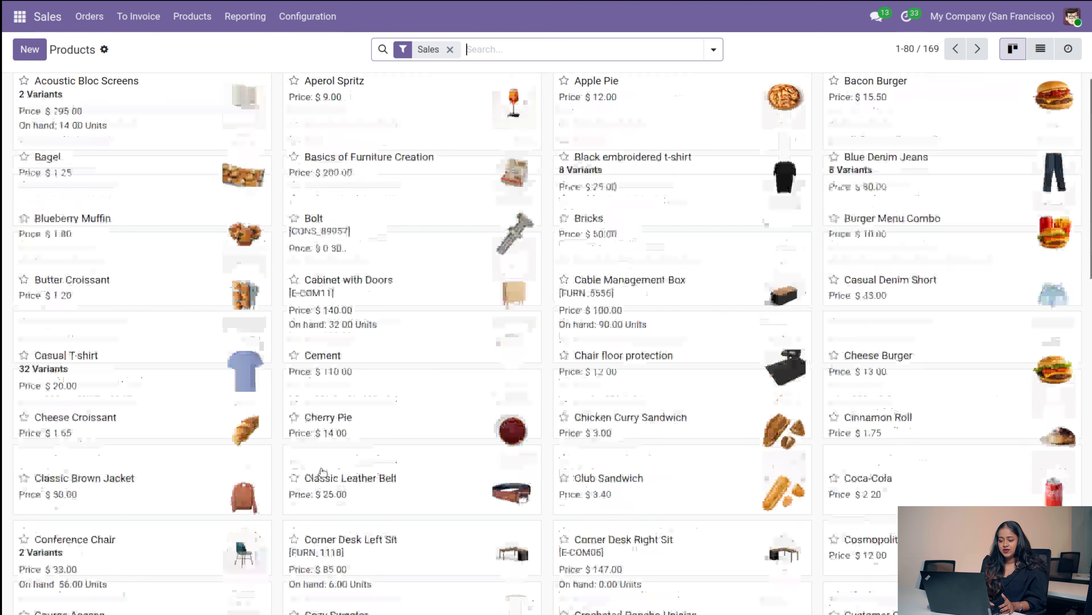
scroll(323, 472, up, 1)
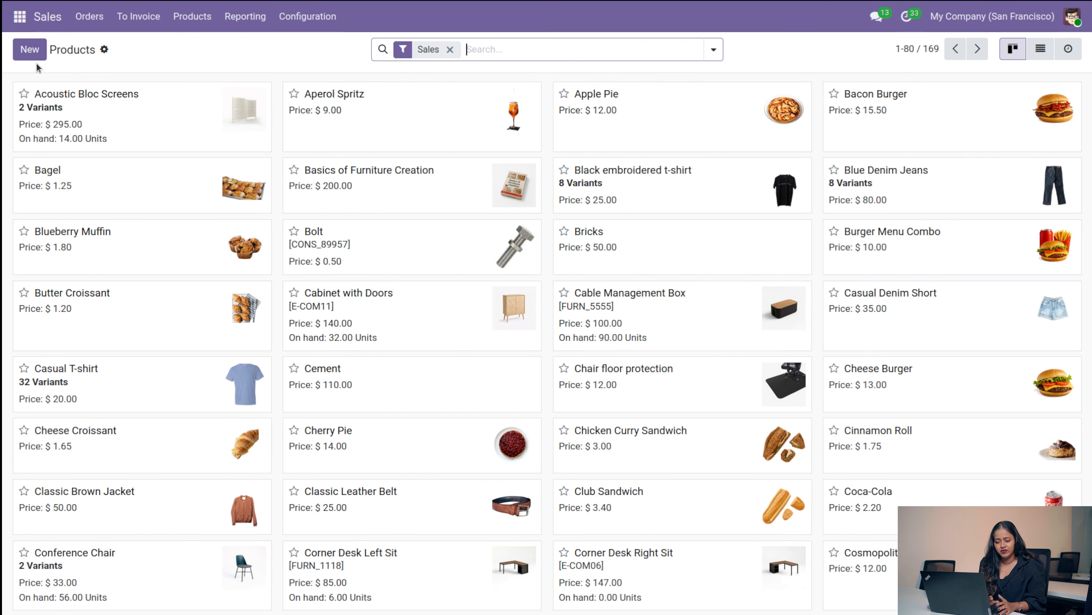
click(28, 59)
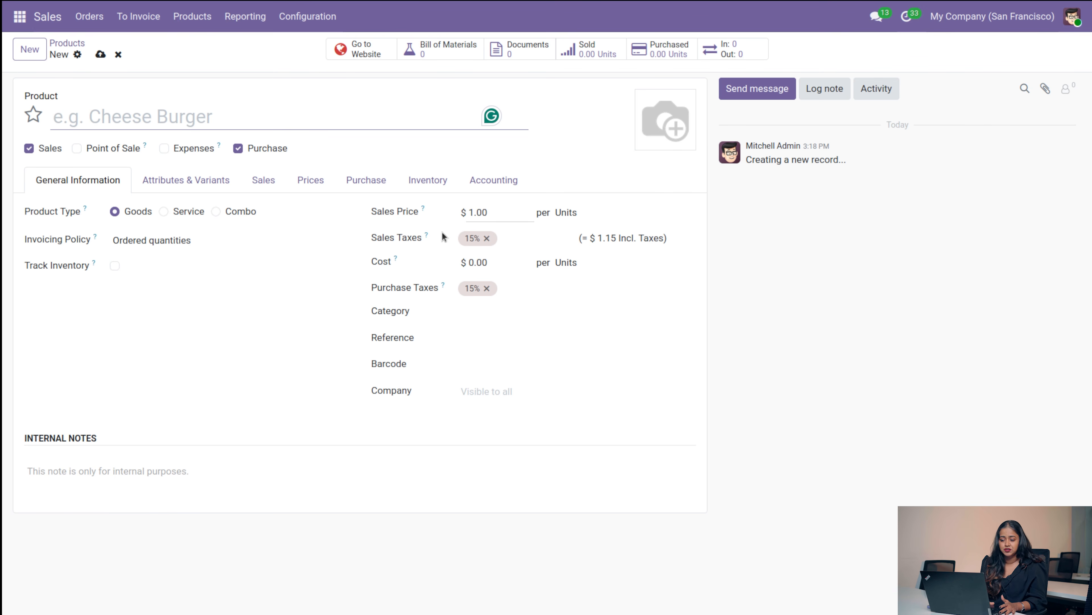
Step: Leave the blank product form and browse the Product Variants list with its variant values, prices and stock quantities
click(180, 18)
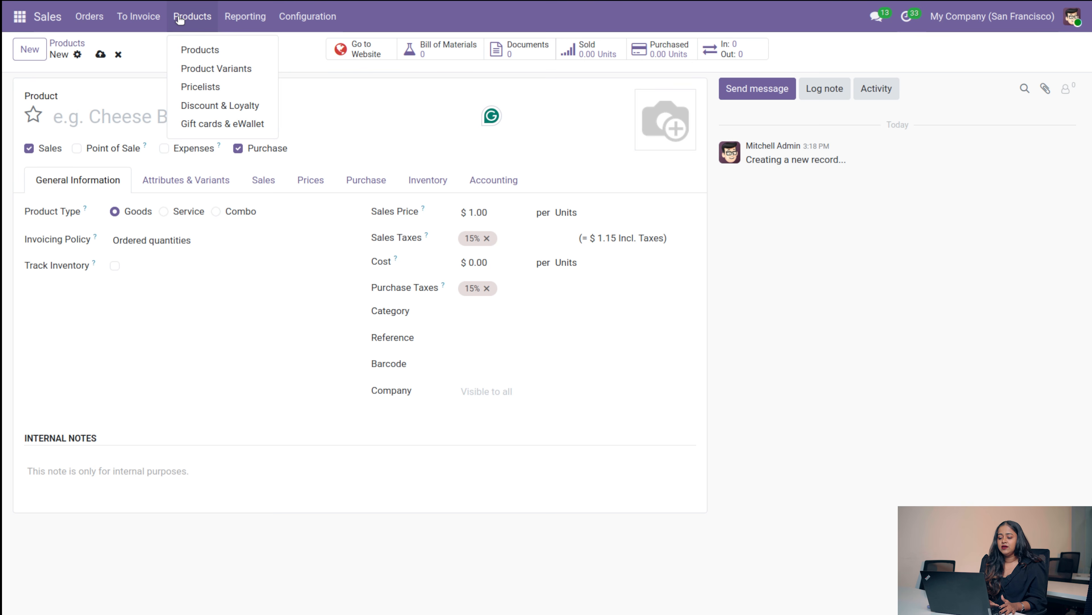
click(215, 71)
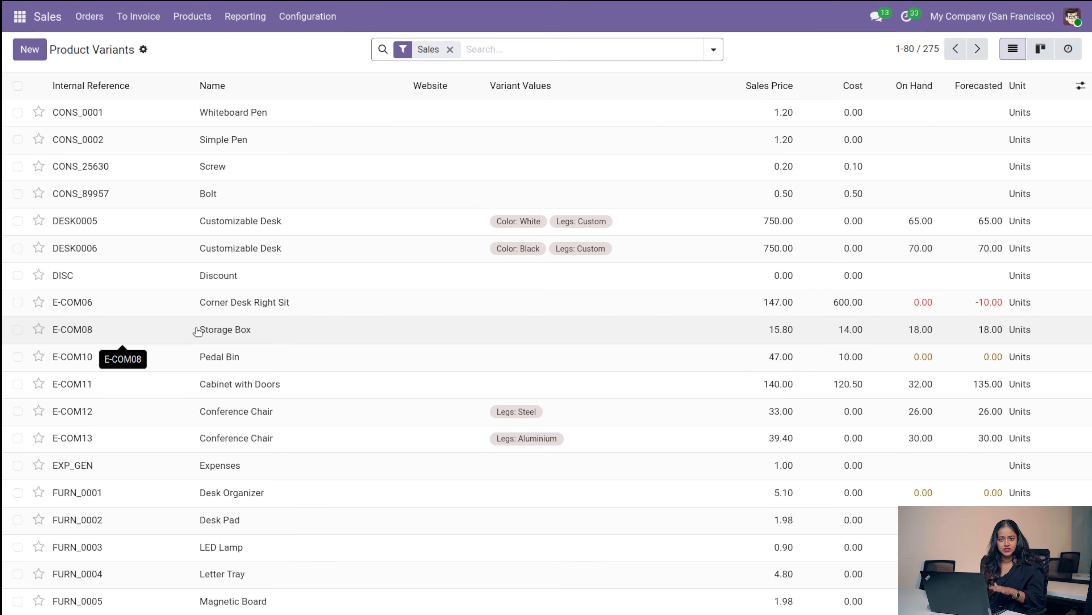
scroll(120, 338, down, 10)
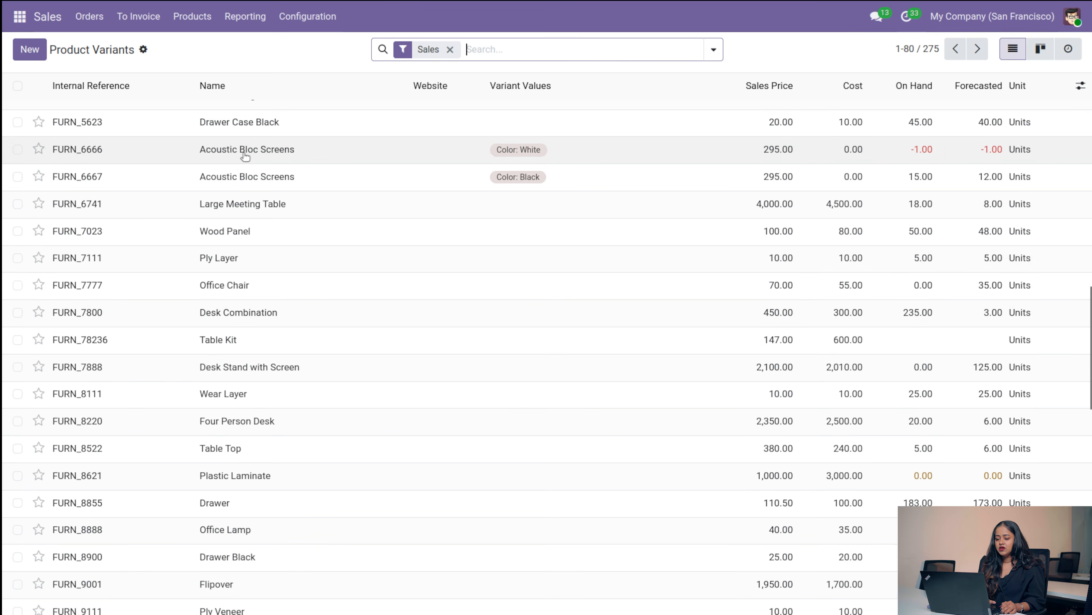
scroll(244, 153, up, 10)
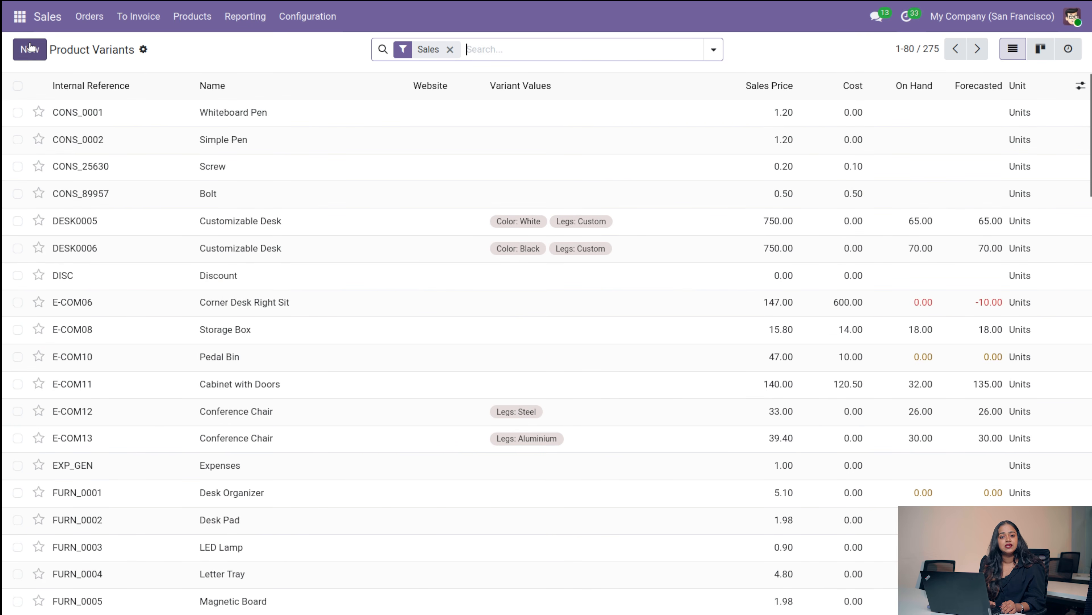
scroll(269, 302, down, 1)
scroll(262, 375, up, 1)
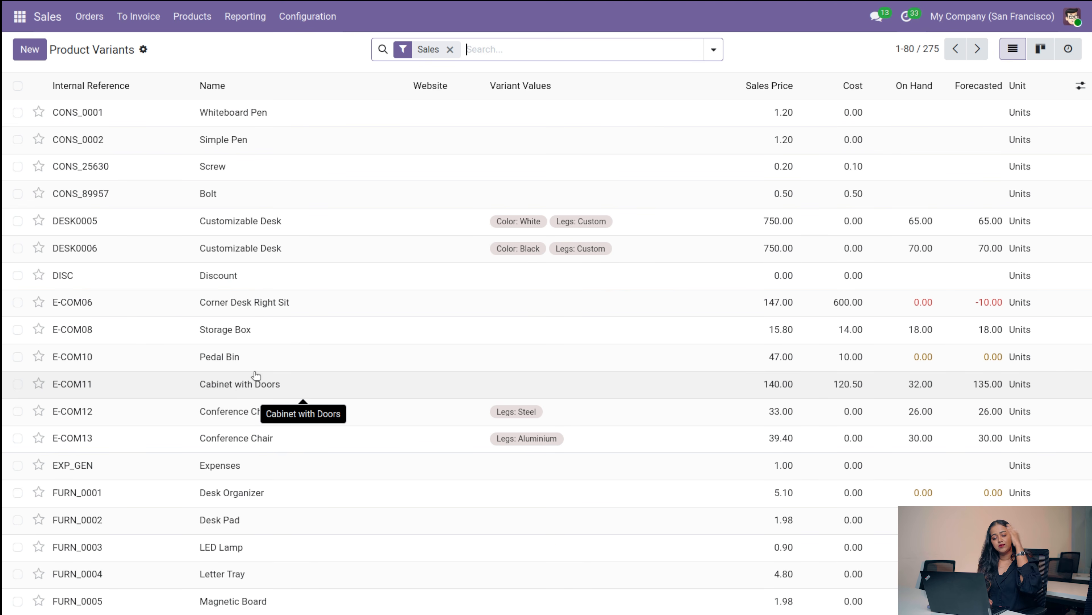
Step: View the pricelists and open the Christmas pricelist to examine its price rule
click(193, 16)
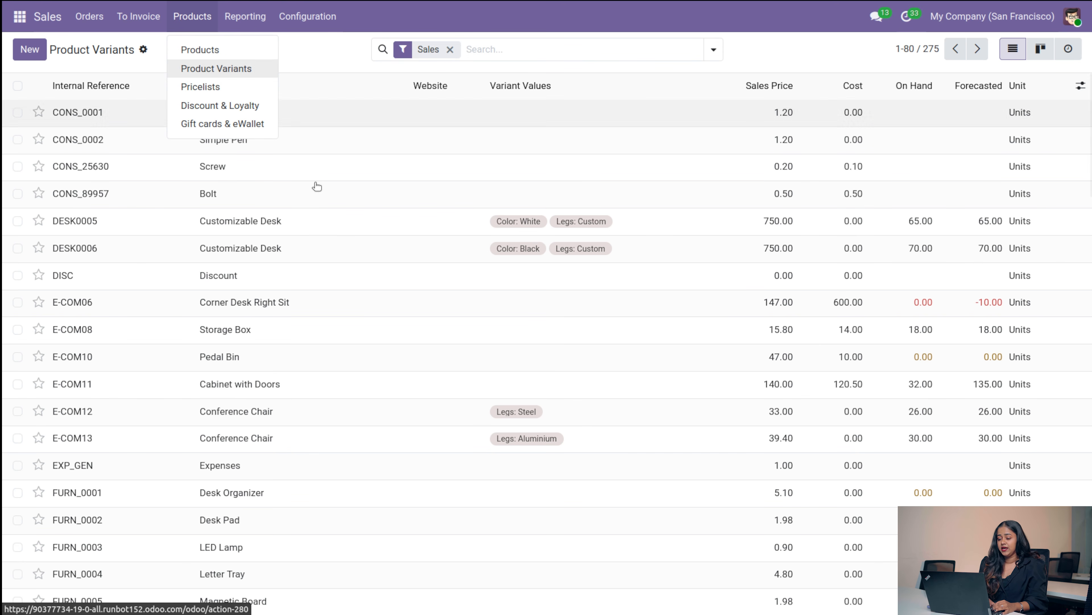
click(215, 91)
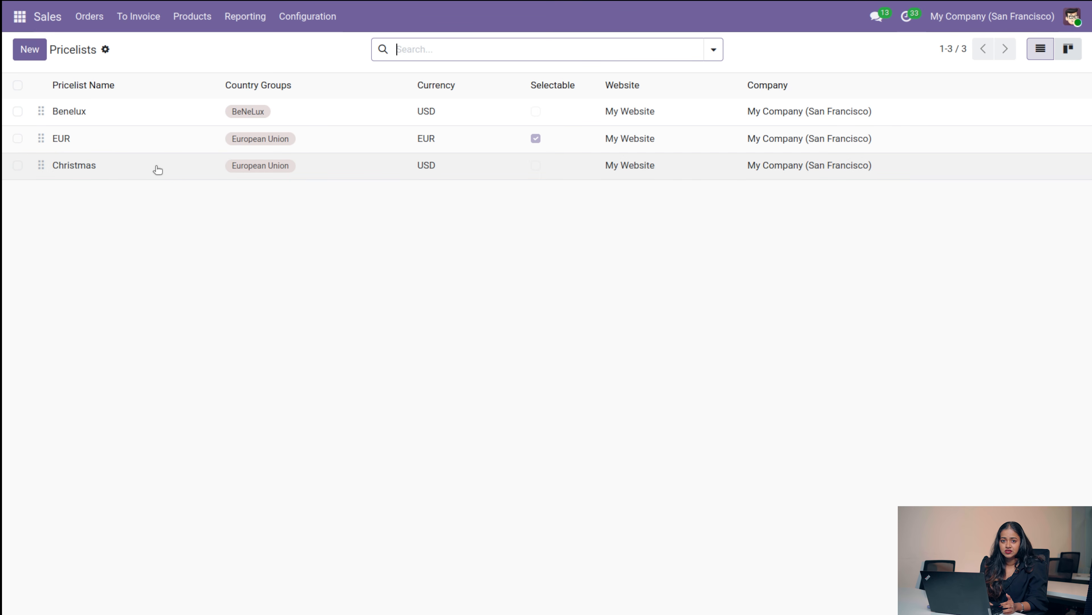
click(173, 166)
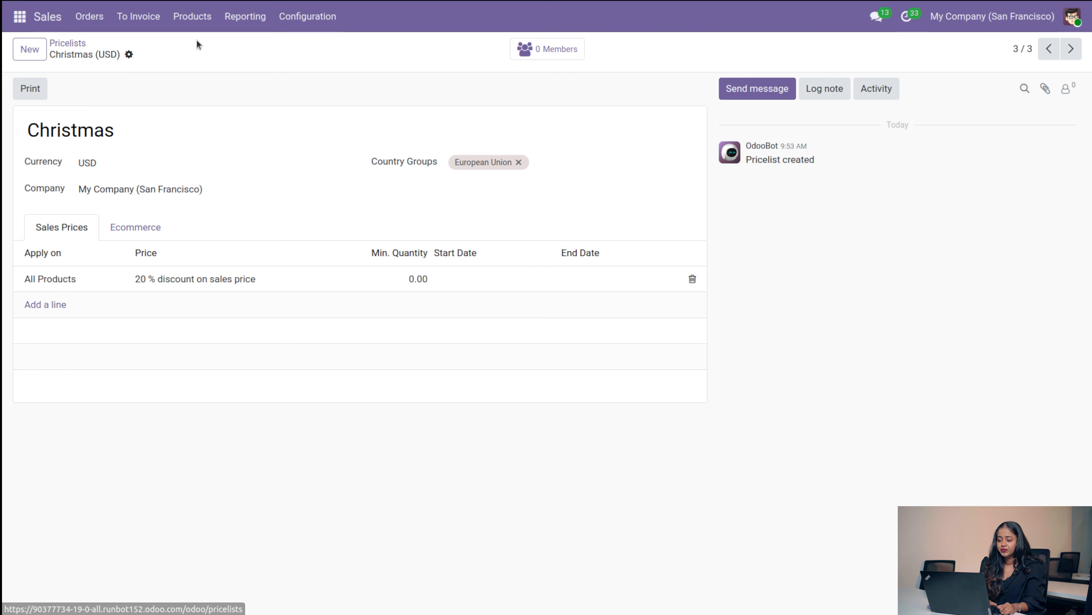
Step: View the Discount & Loyalty programs and the Gift cards & eWallet programs
click(185, 20)
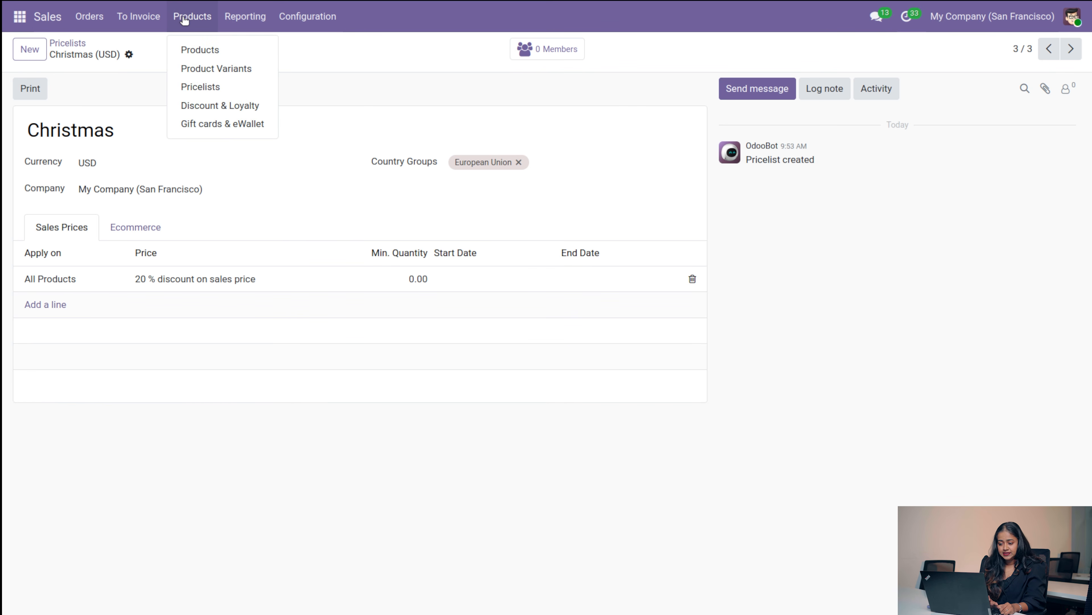
click(220, 106)
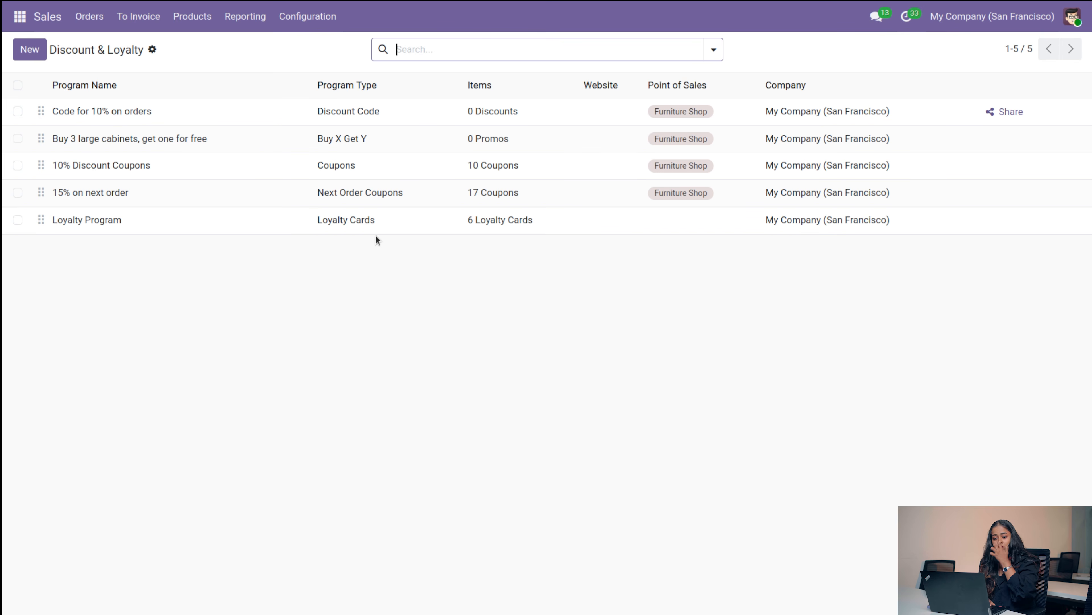
click(192, 13)
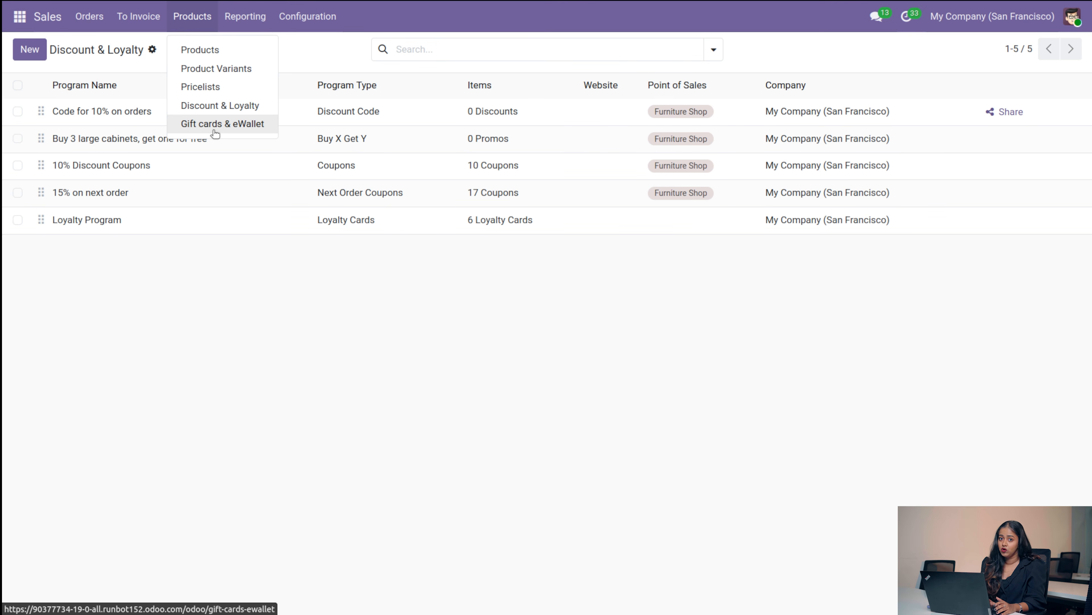
click(236, 125)
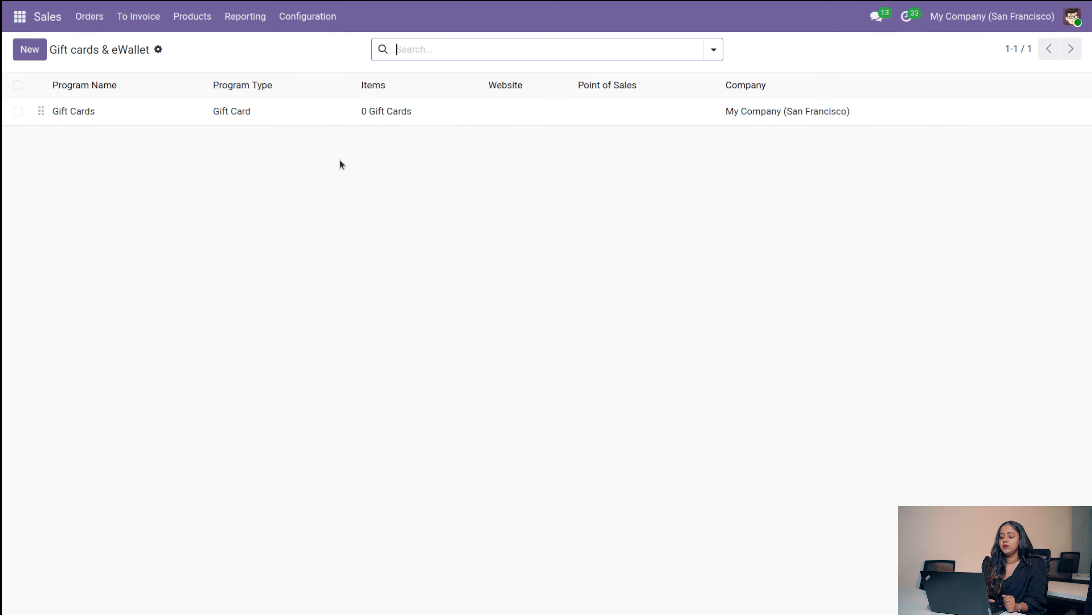
Step: View the Sales Analysis report and look through the available reporting and configuration options
click(254, 17)
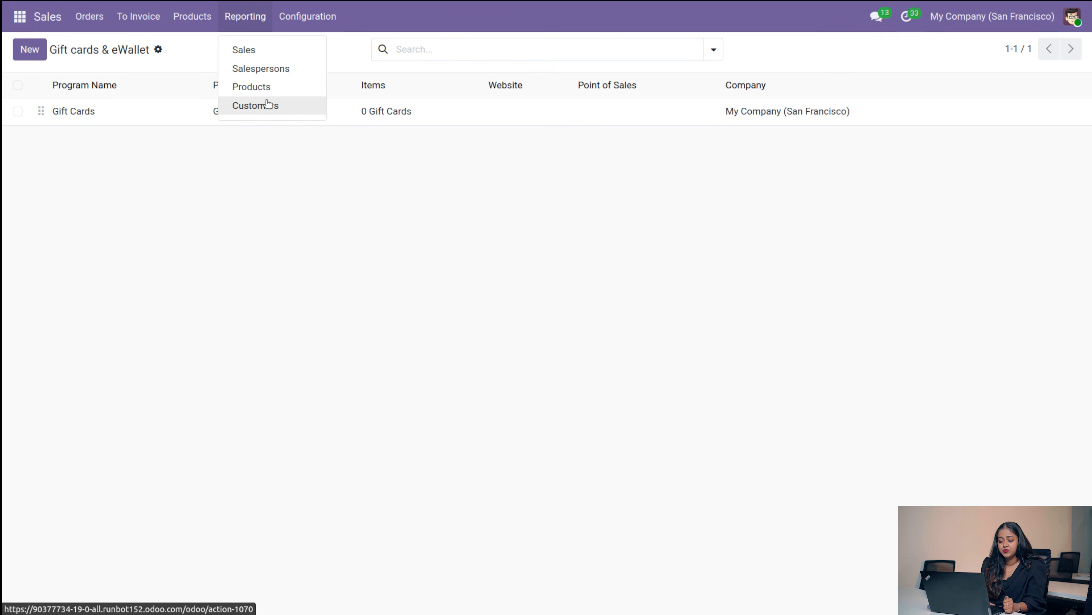
click(244, 51)
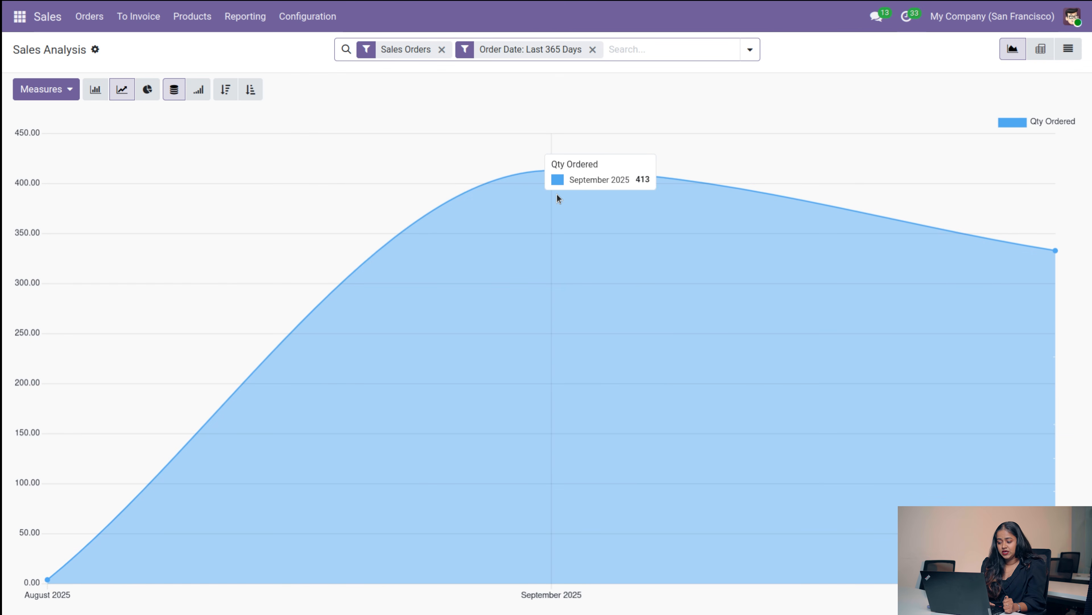
click(244, 17)
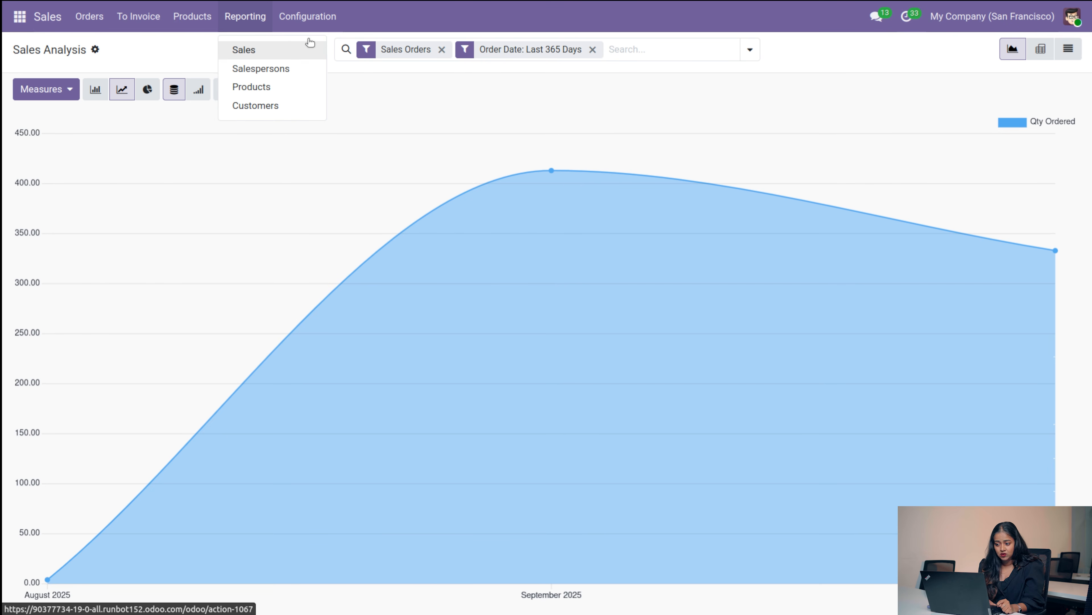
click(304, 19)
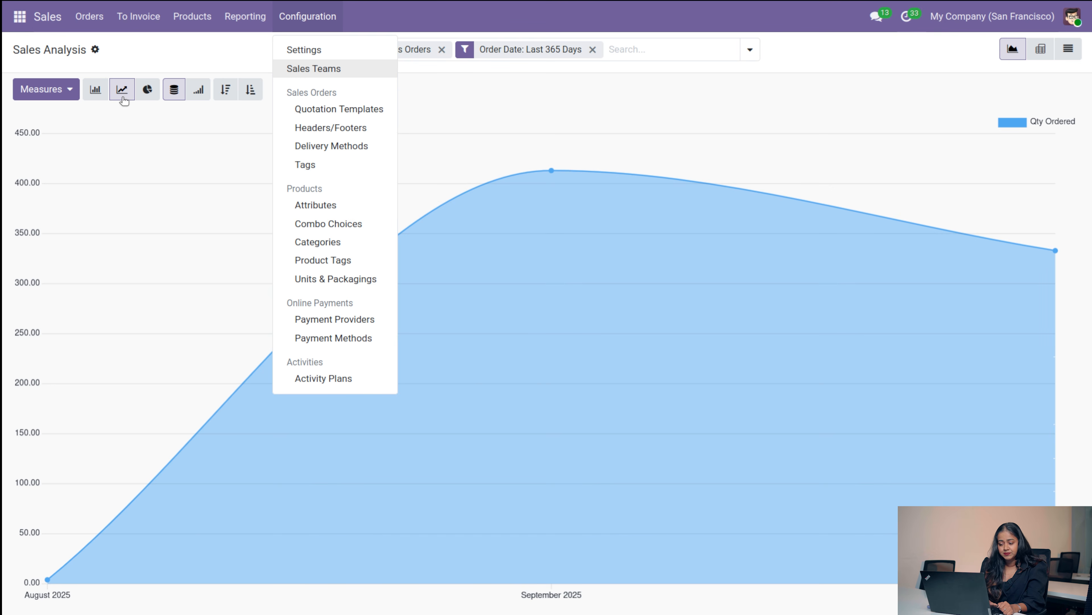
Step: Switch to the Purchase app, view the Requests for Quotation overview and open a blank request for quotation
click(20, 17)
click(21, 18)
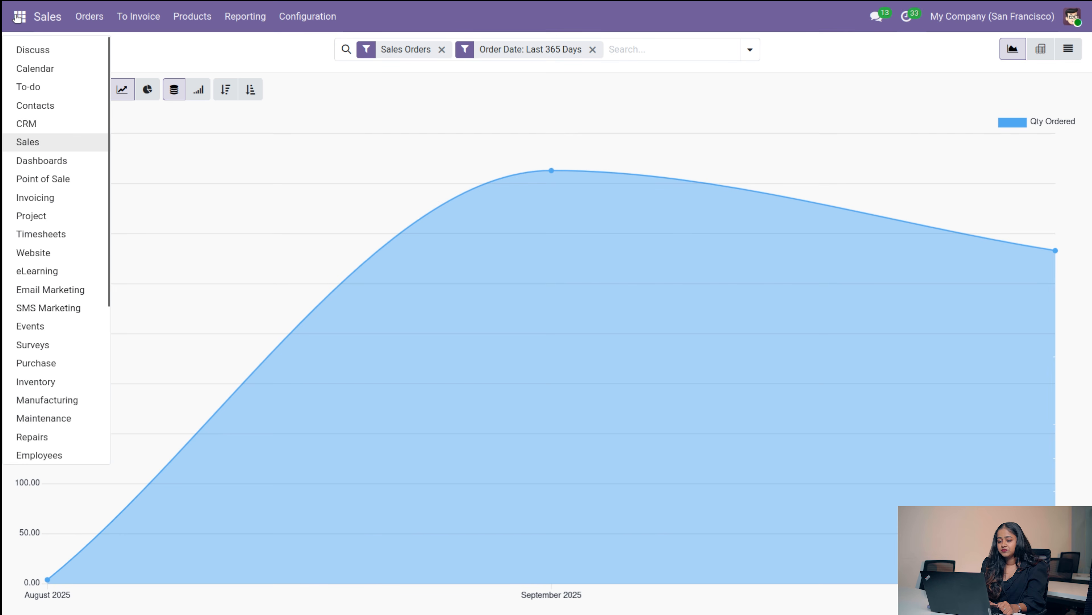
click(53, 363)
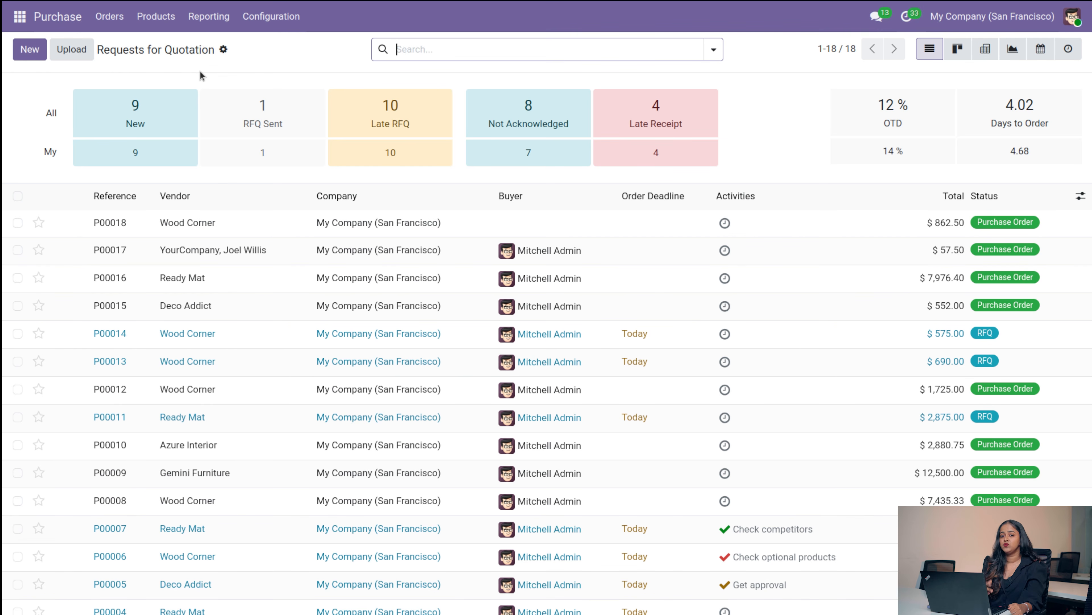
click(31, 48)
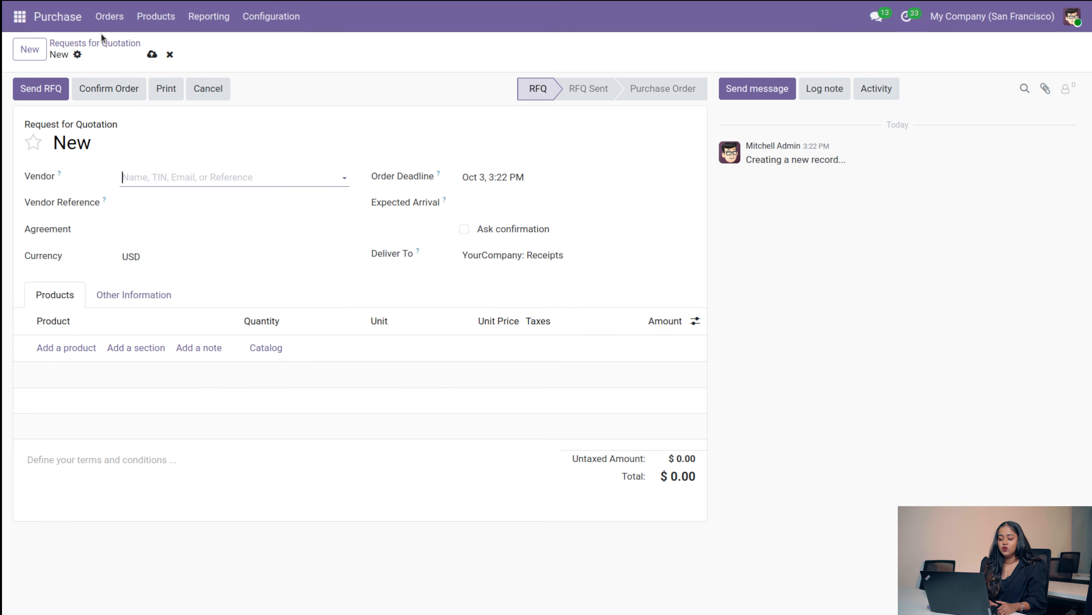
Step: View the Purchase Orders list and the Purchase Agreements list, and open the Wood Corner blanket order agreement
click(104, 22)
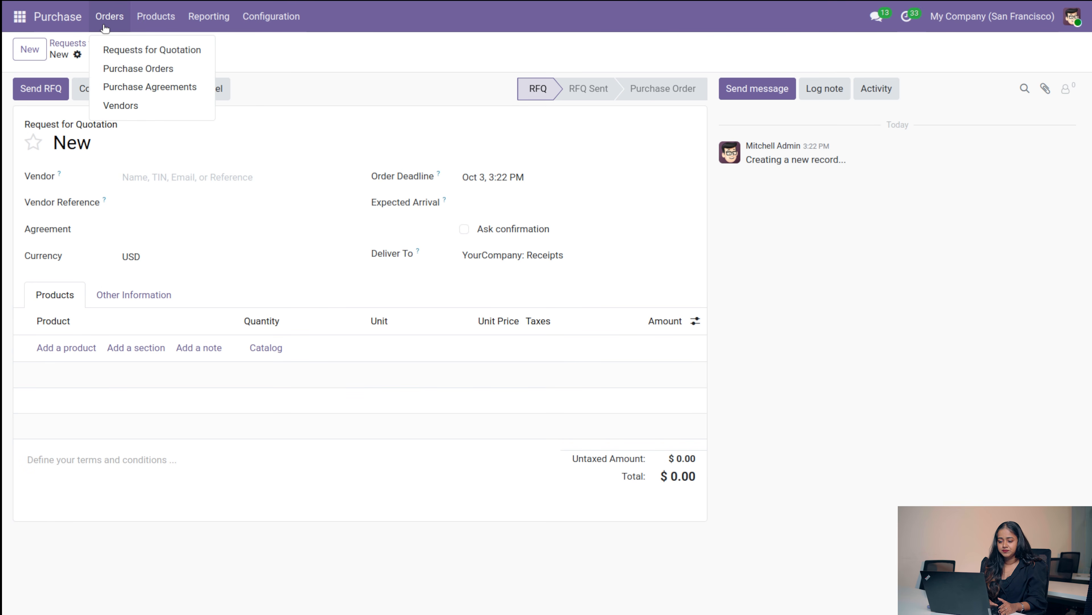
click(144, 78)
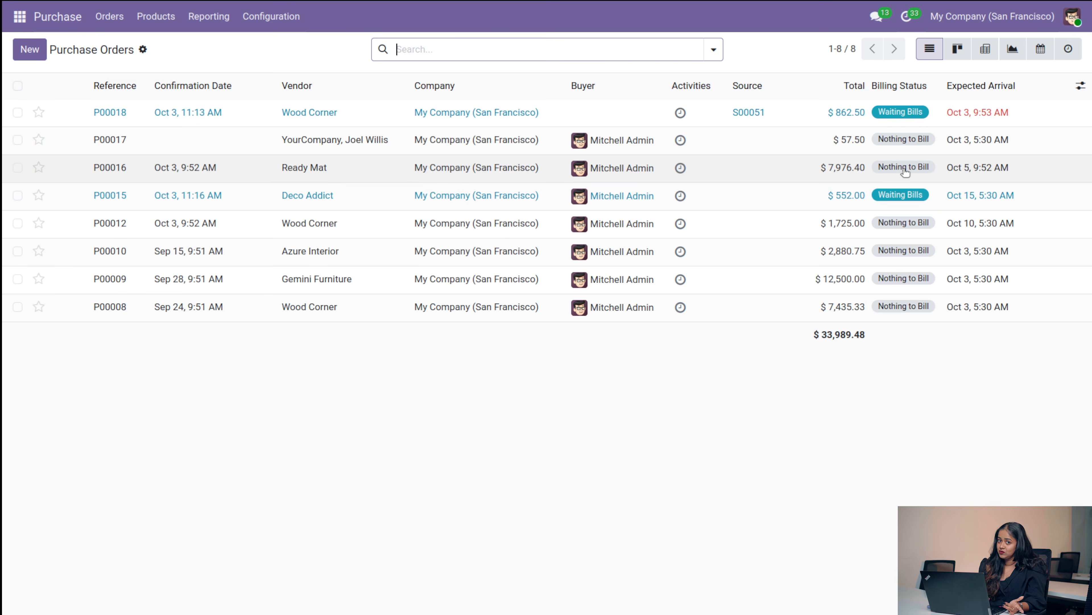
click(110, 17)
click(147, 86)
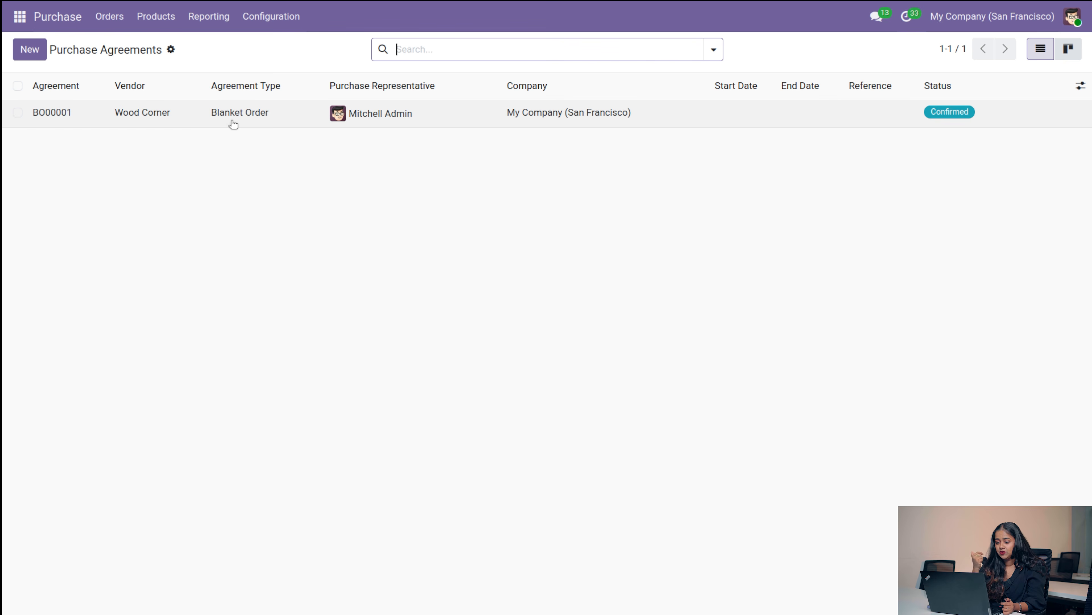
click(232, 122)
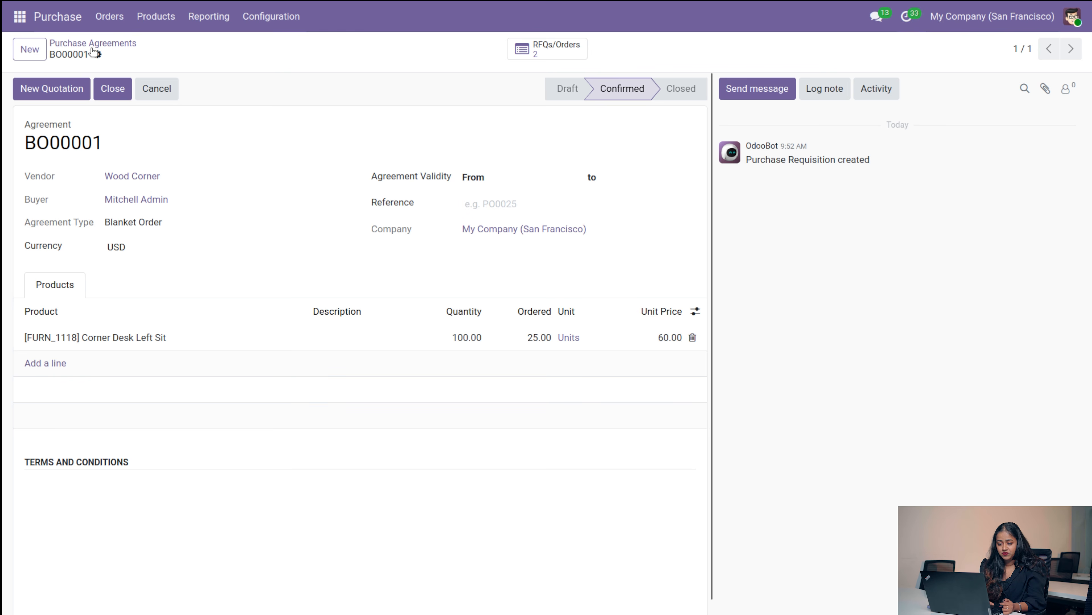
Step: Open a blank purchase agreement, examine the available agreement types and discard the form
click(19, 52)
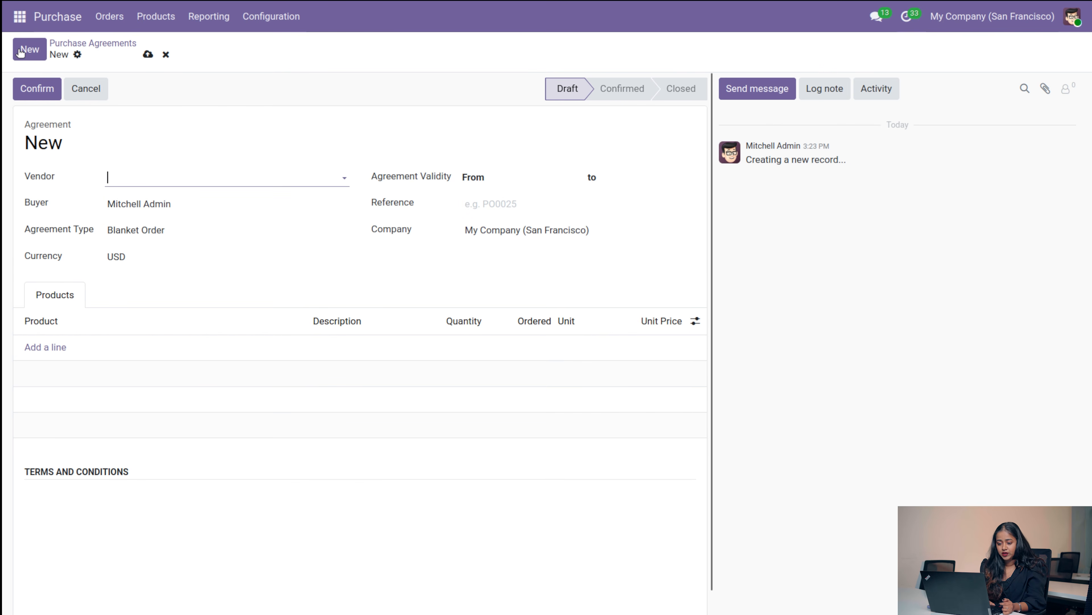
click(174, 232)
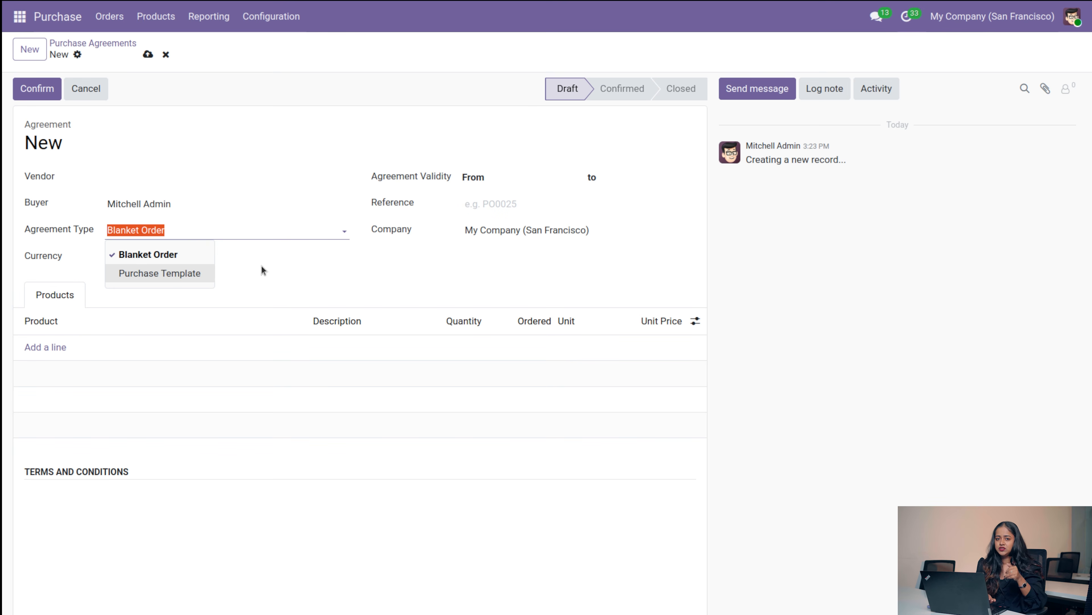
click(211, 192)
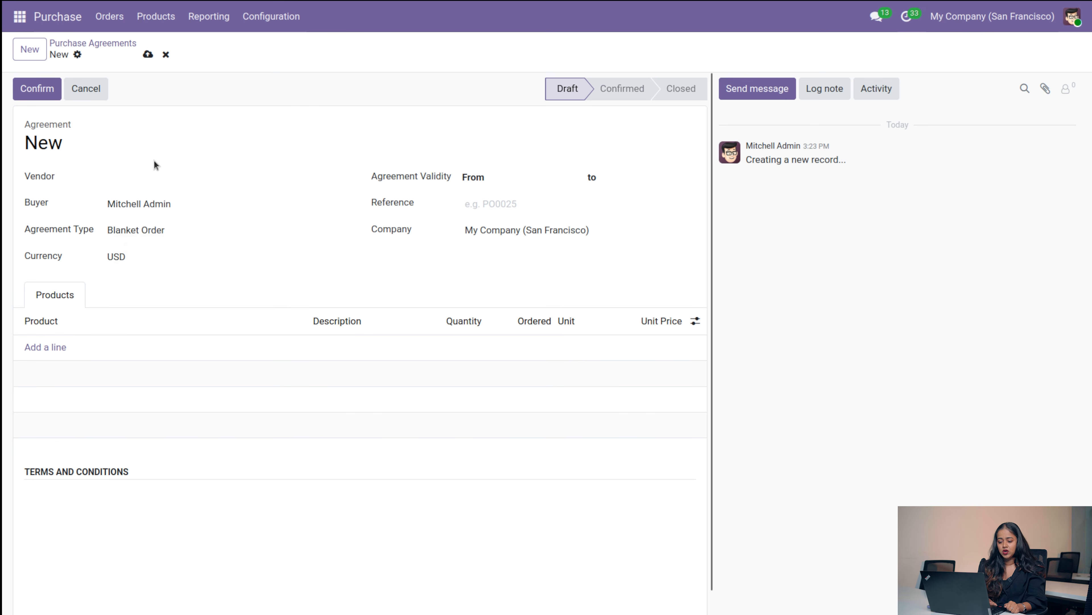
click(166, 55)
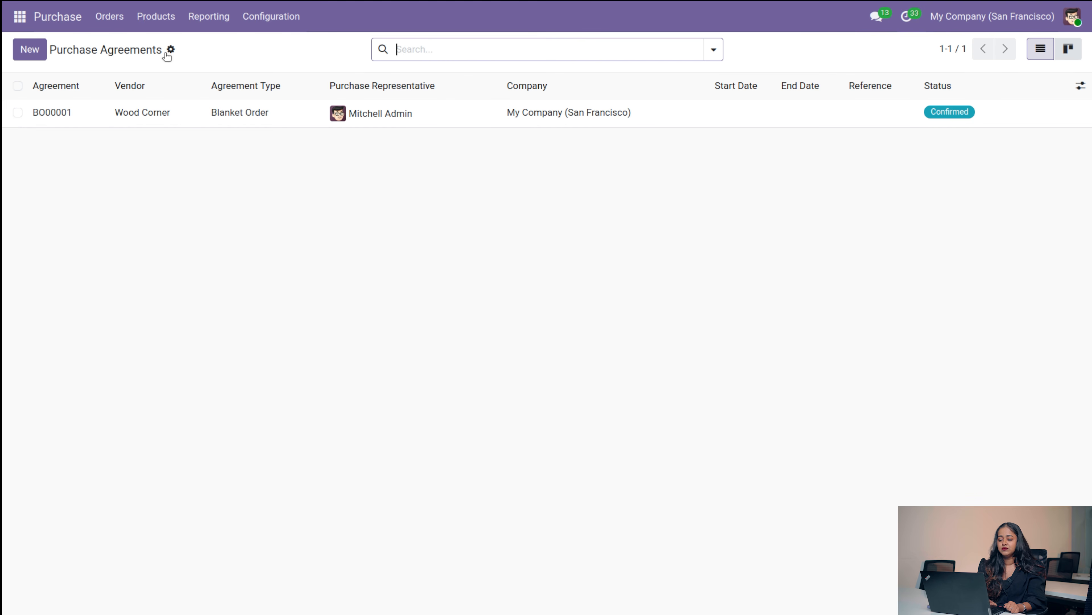
Step: View the vendors list and open a blank vendor form
click(112, 15)
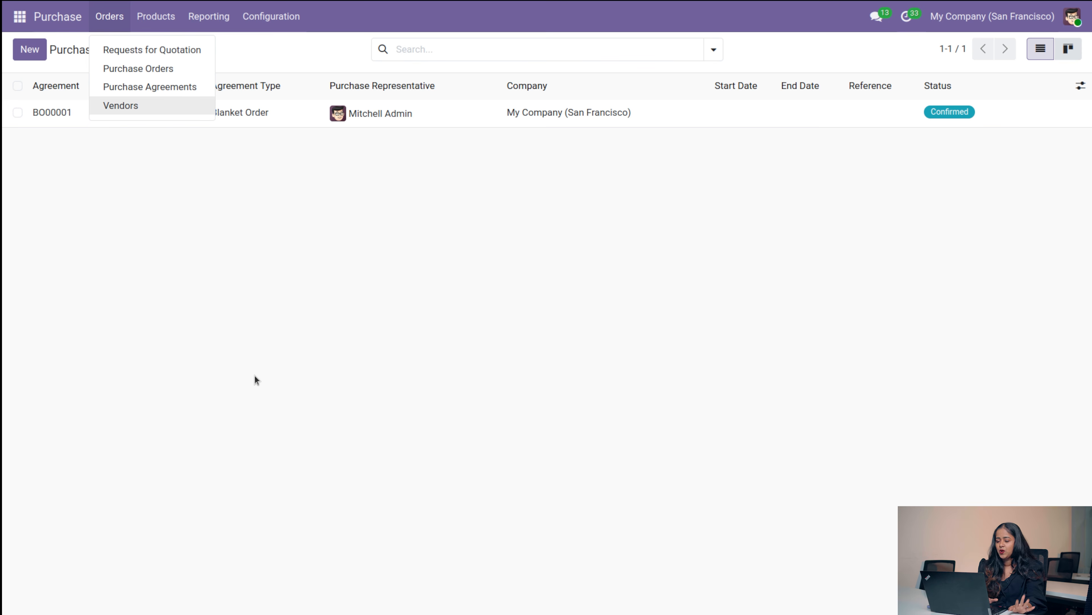
click(148, 105)
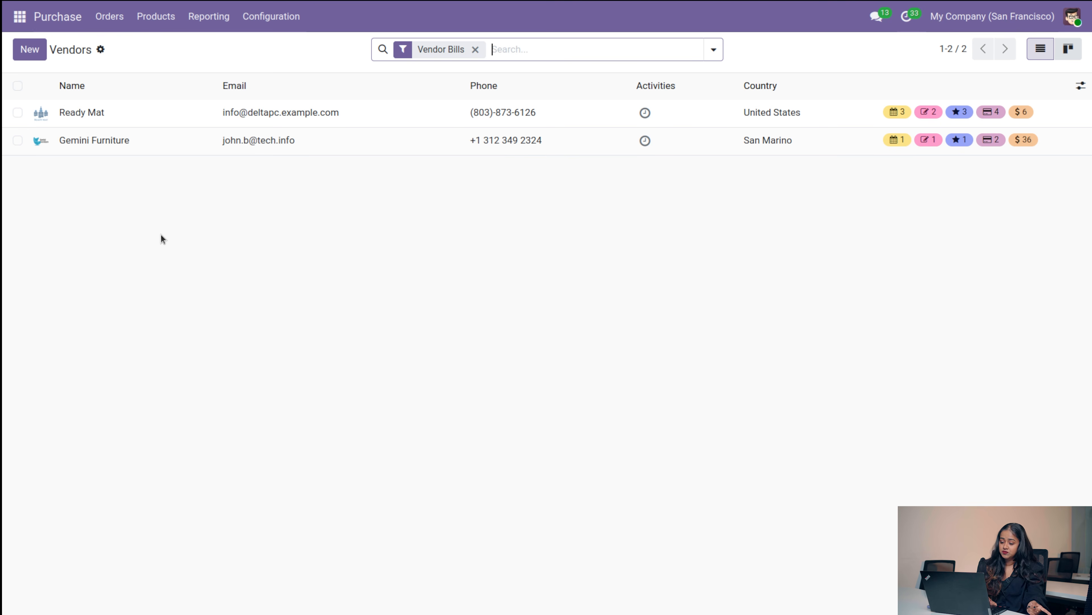
click(29, 49)
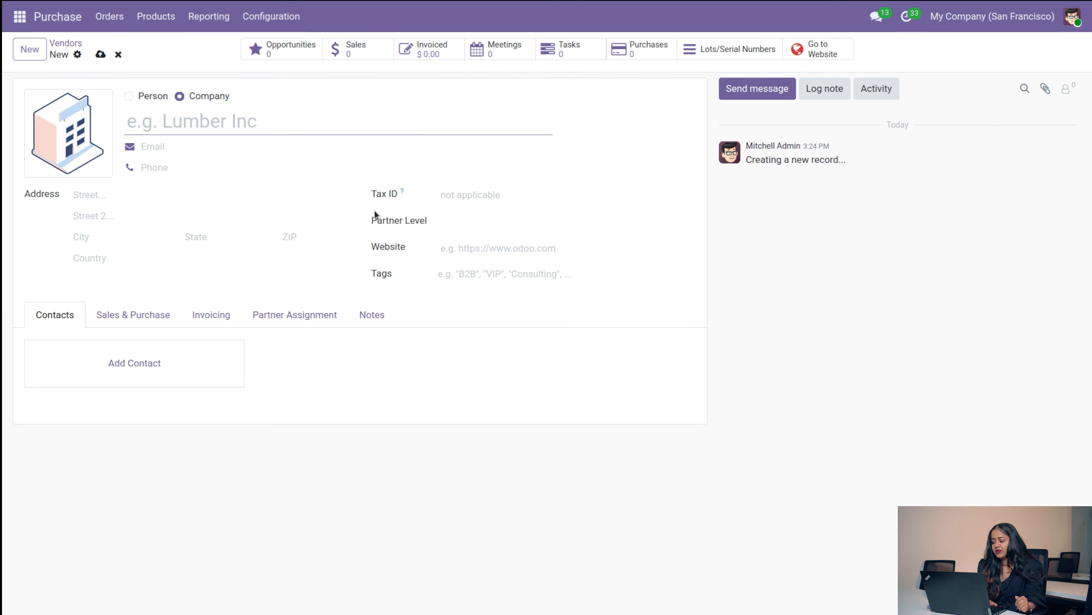
Step: View the Purchase Analysis report and examine the product and configuration options of the Purchase app
click(154, 20)
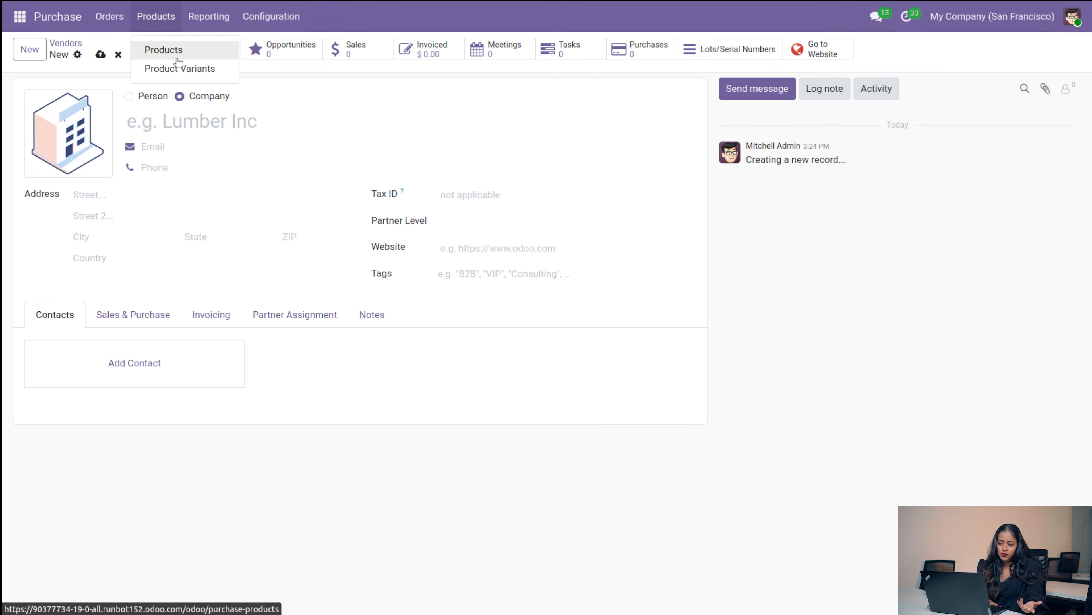
click(210, 16)
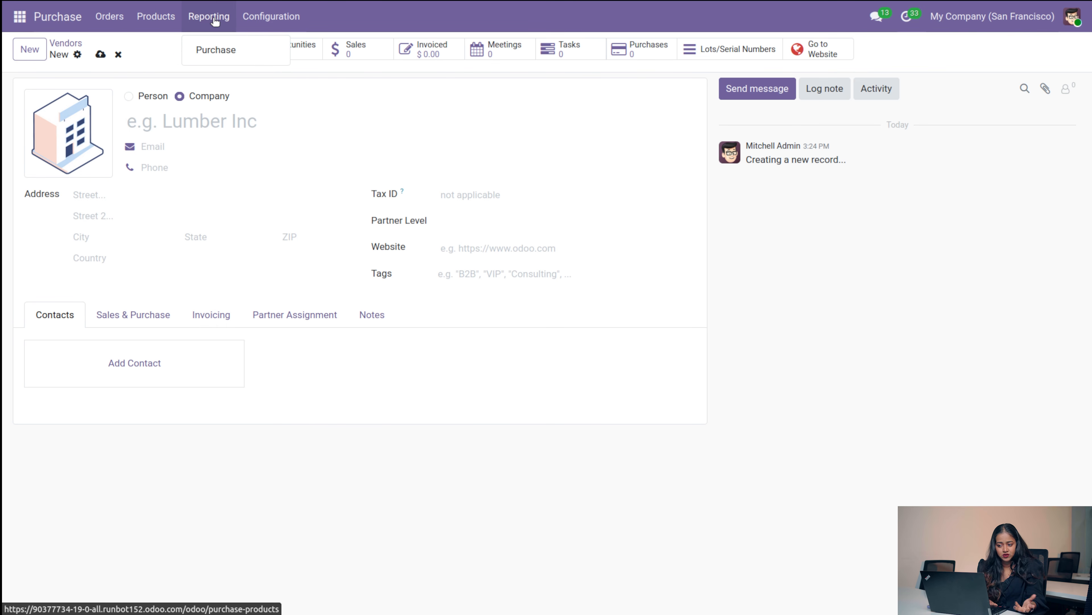
click(218, 49)
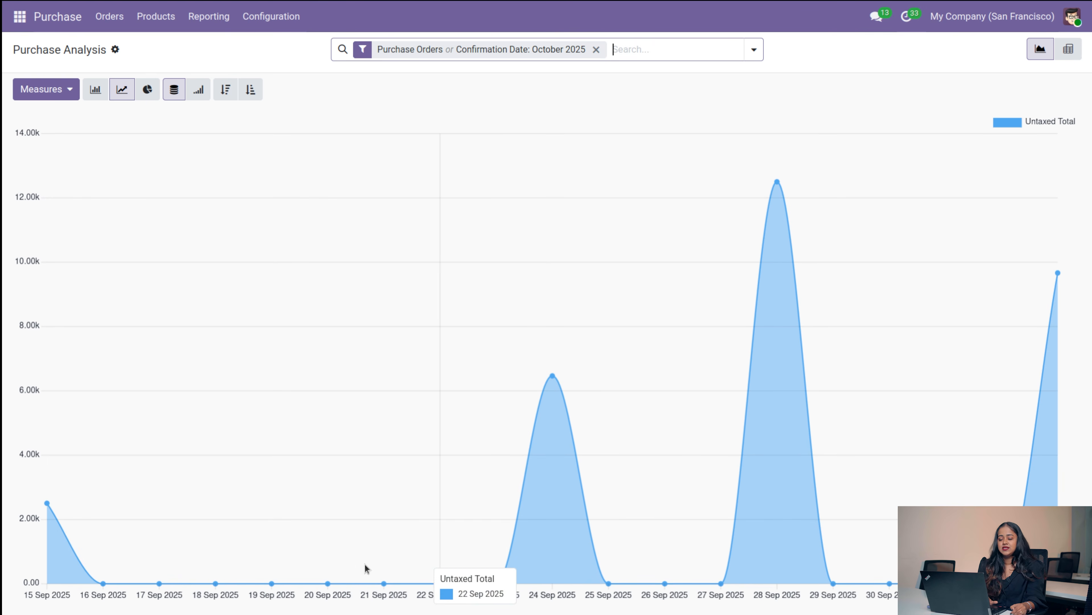
click(286, 16)
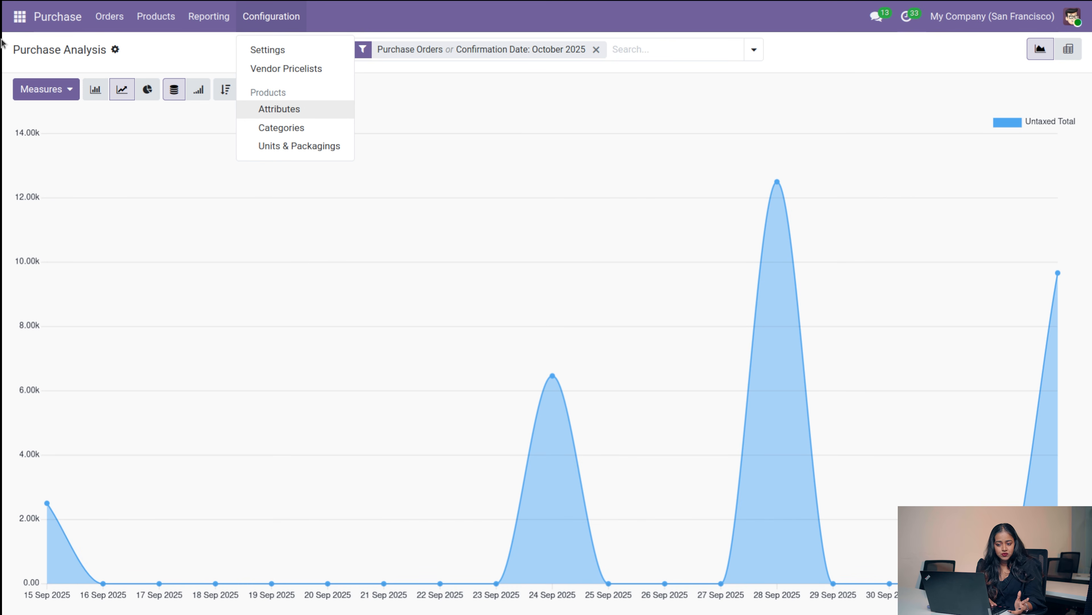
Step: Switch to the Invoicing app and show its customer invoices list
click(18, 20)
click(19, 19)
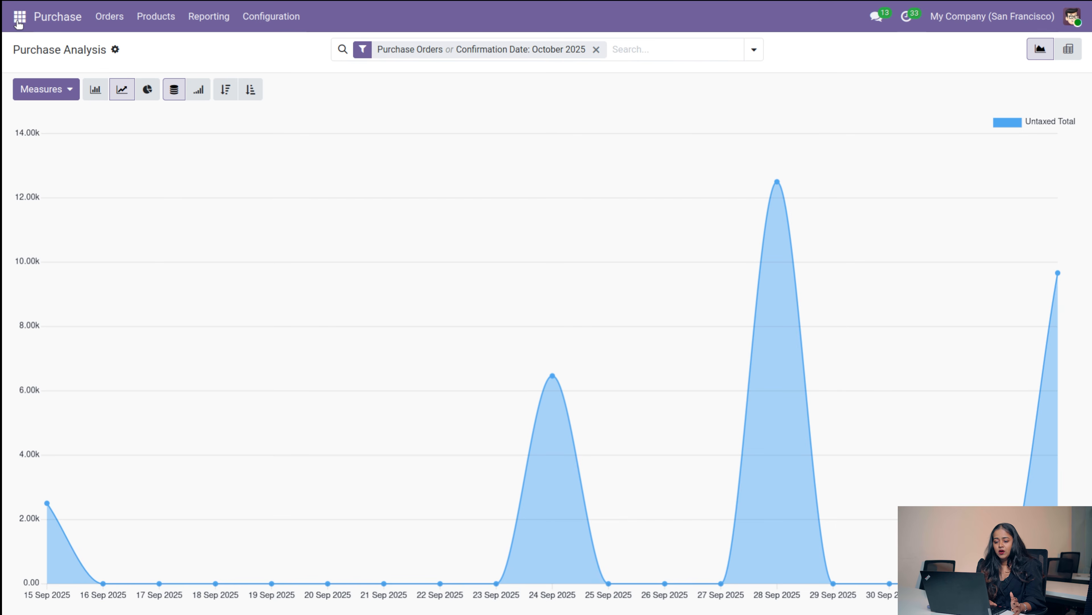
click(19, 19)
scroll(46, 355, down, 4)
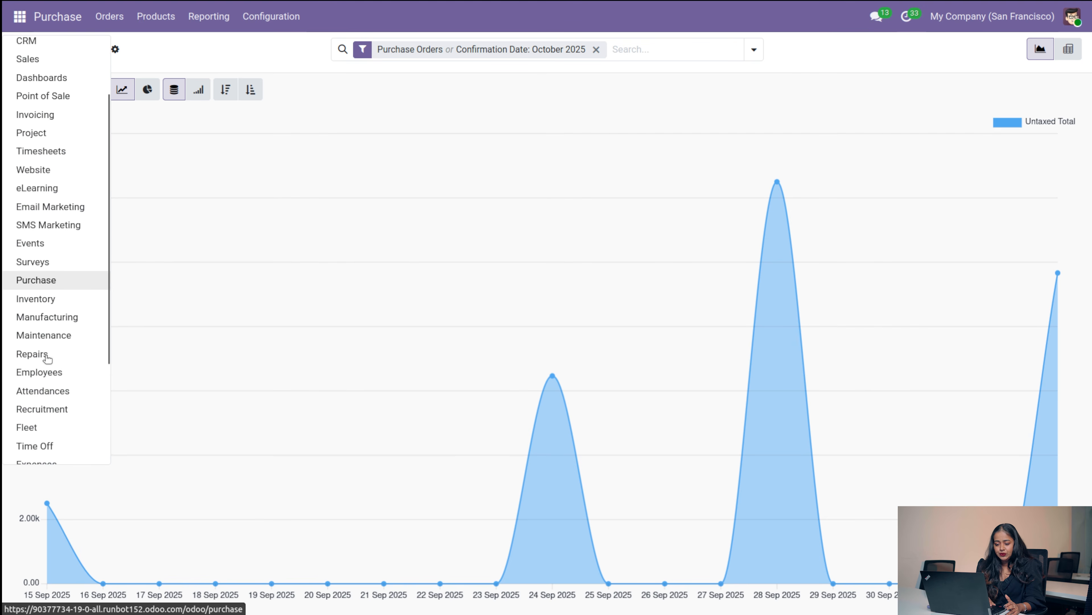
click(38, 59)
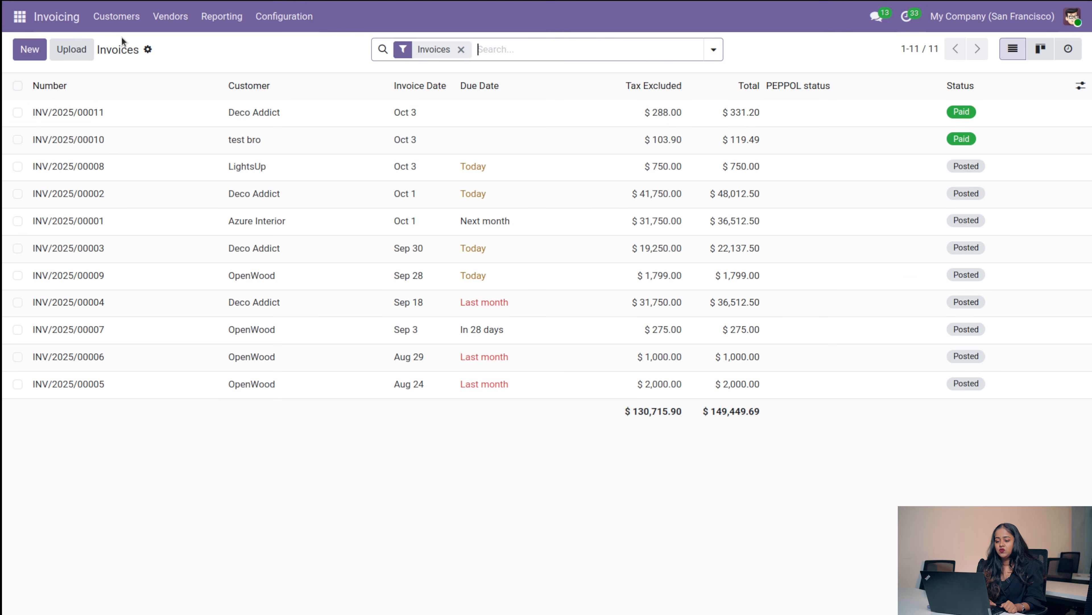
Step: Examine the vendor, reporting and configuration options available in the Invoicing app
click(116, 17)
mouse_move(226, 25)
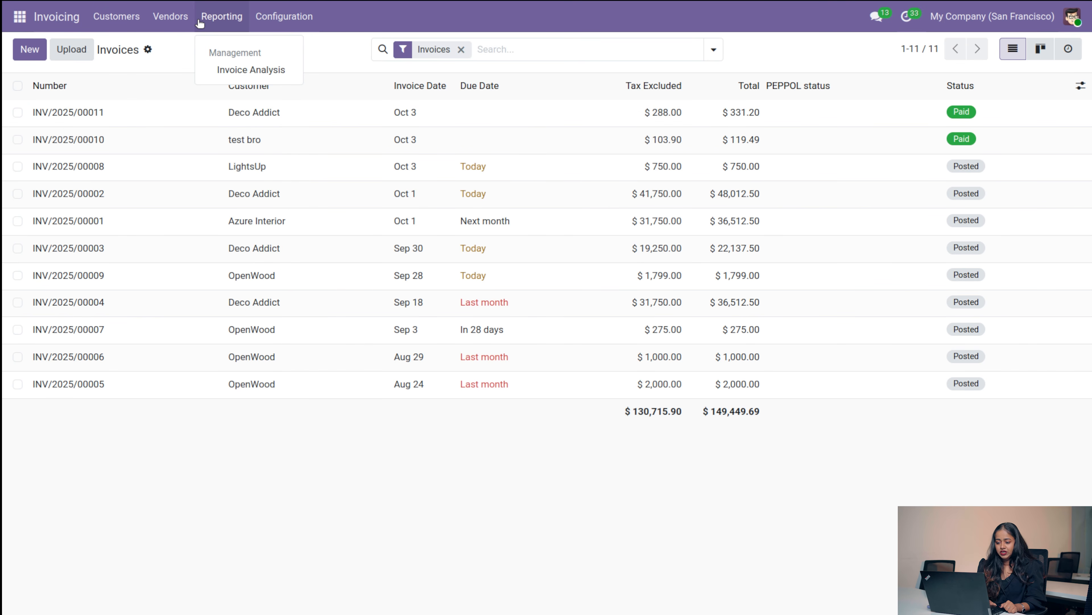
mouse_move(174, 19)
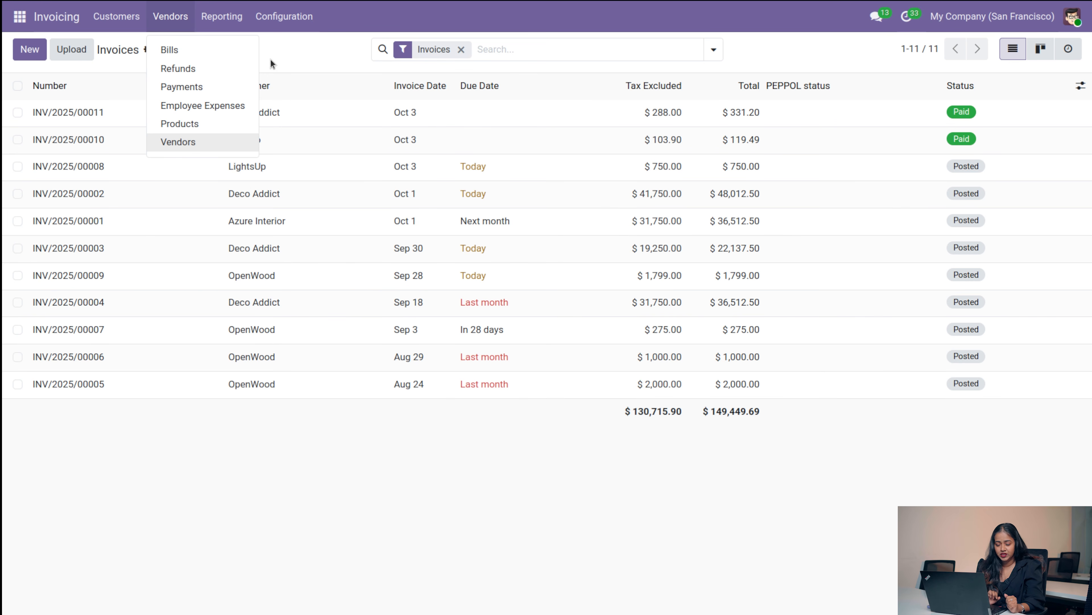
click(223, 17)
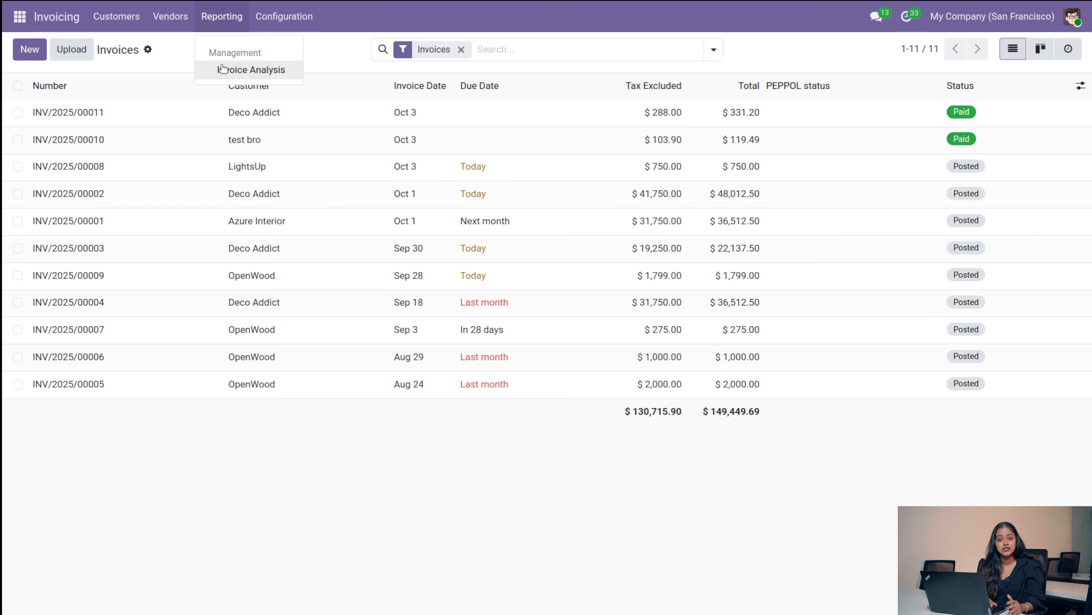
mouse_move(278, 26)
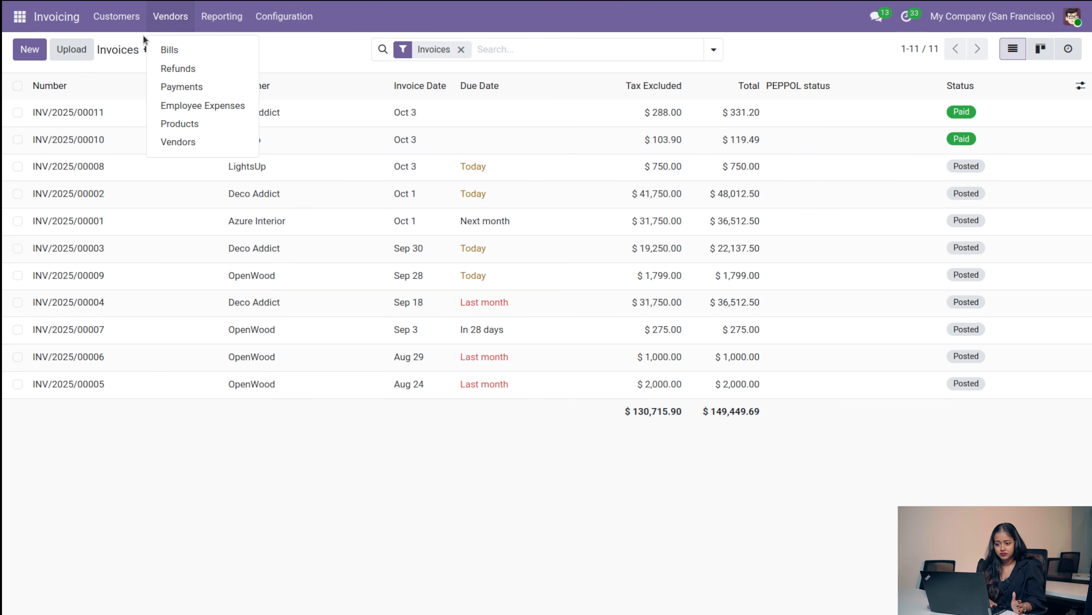
Step: View the customer credit notes list, open a blank credit note and discard it
mouse_move(102, 28)
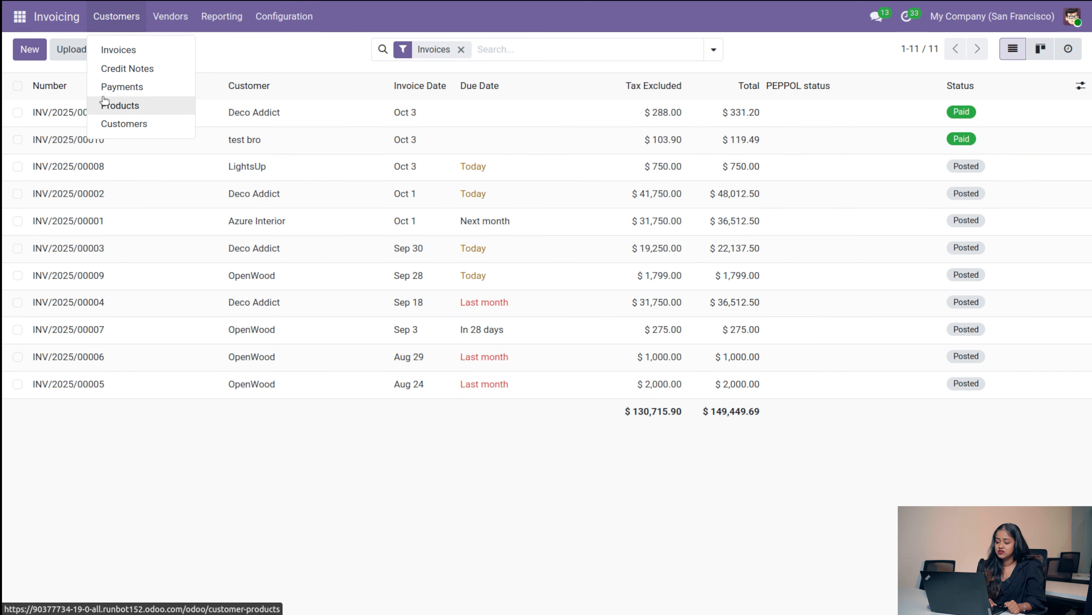
click(146, 71)
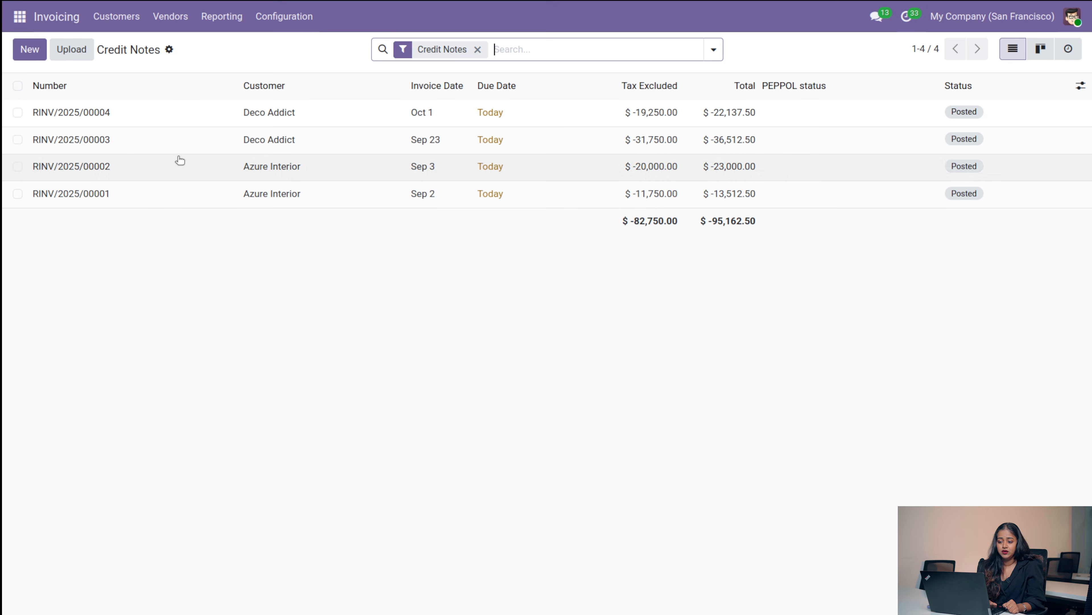
click(30, 51)
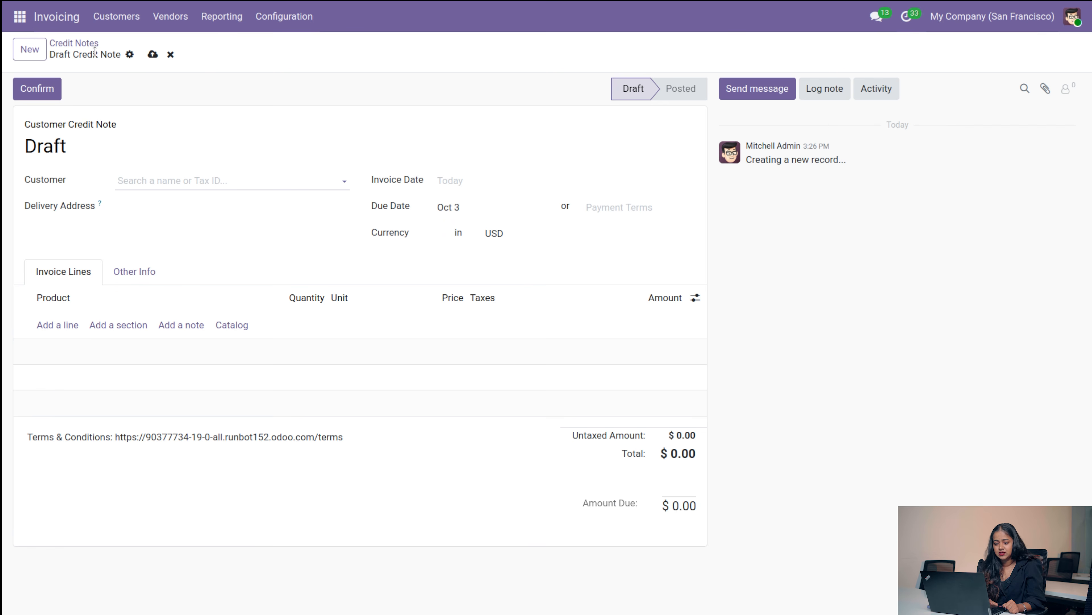
click(172, 55)
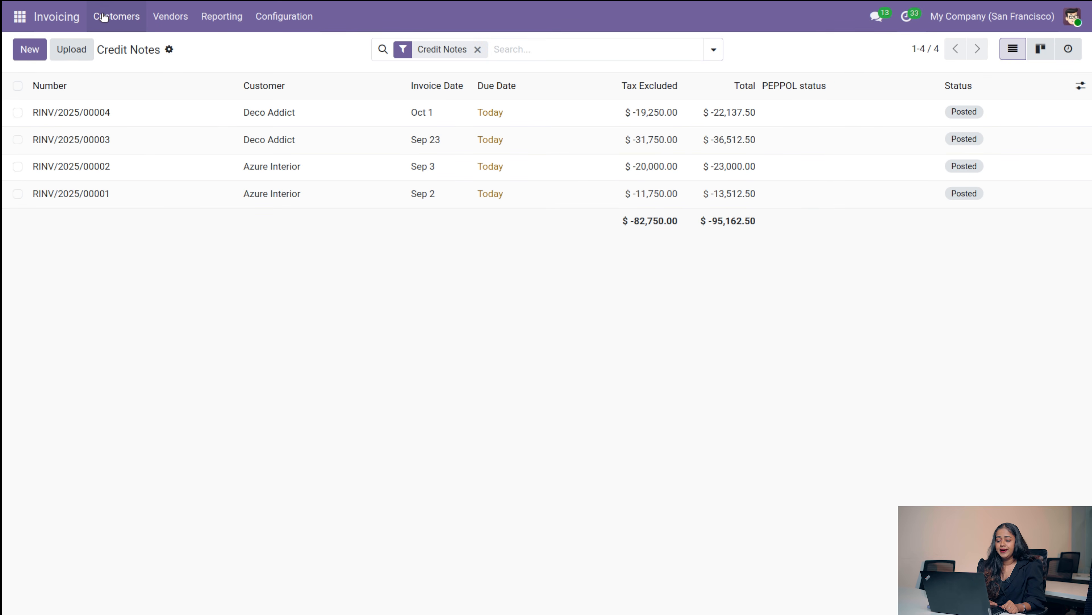
Step: View the Customer Payments list and the Employee Expenses list
click(106, 17)
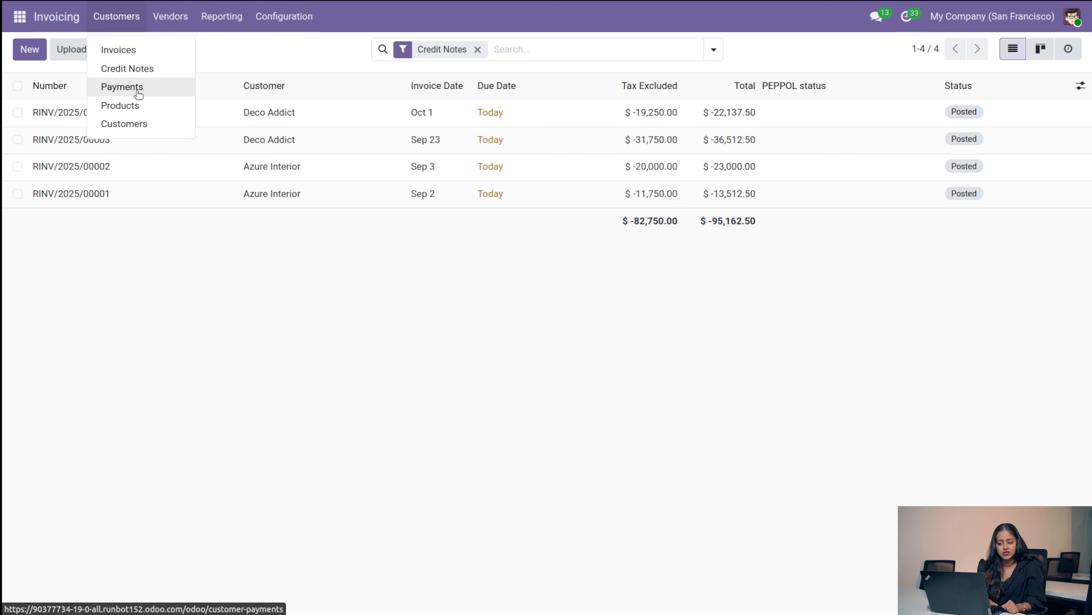
click(137, 92)
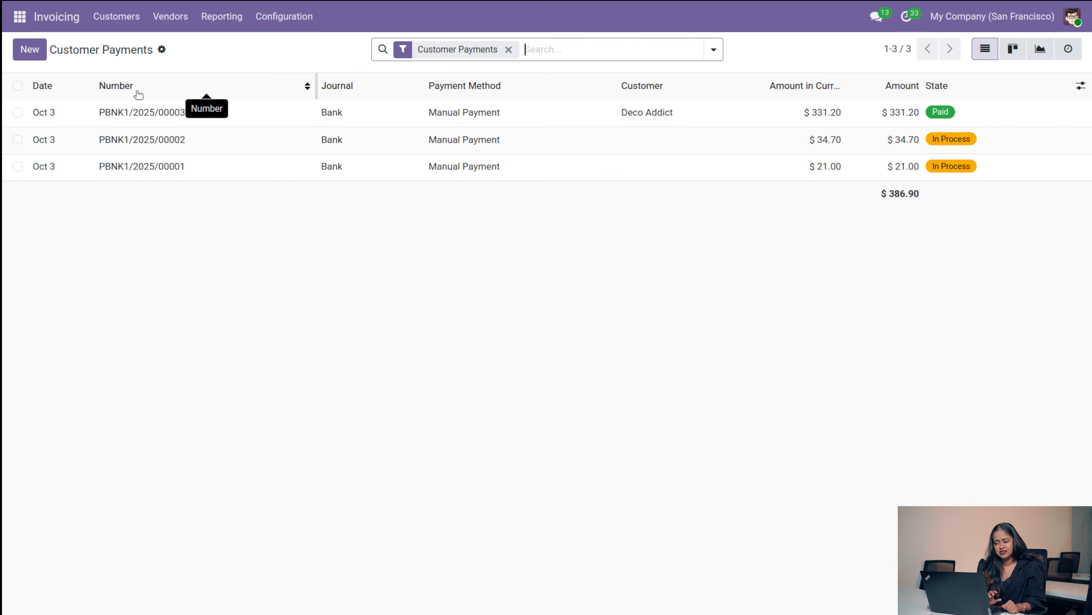
click(180, 18)
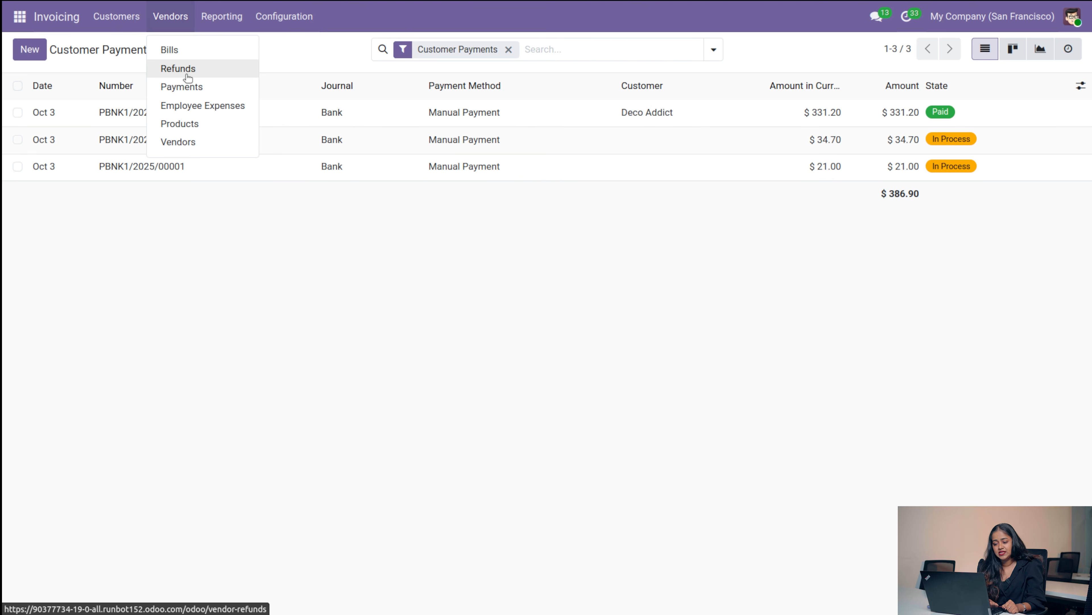
click(198, 105)
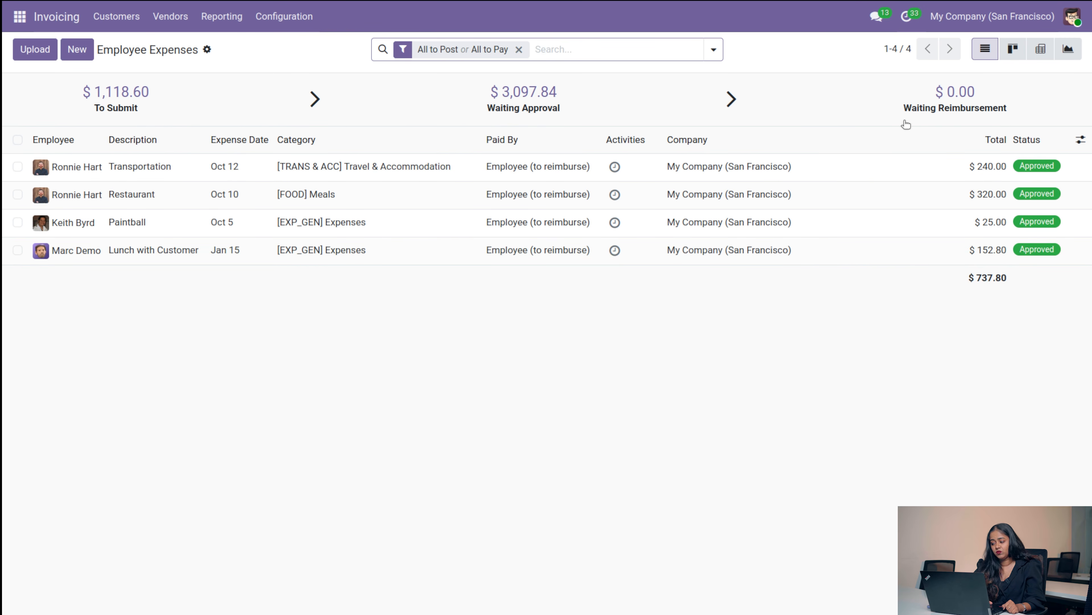
Step: View the purchasable products catalogue and the vendors list in Invoicing
click(167, 22)
click(215, 128)
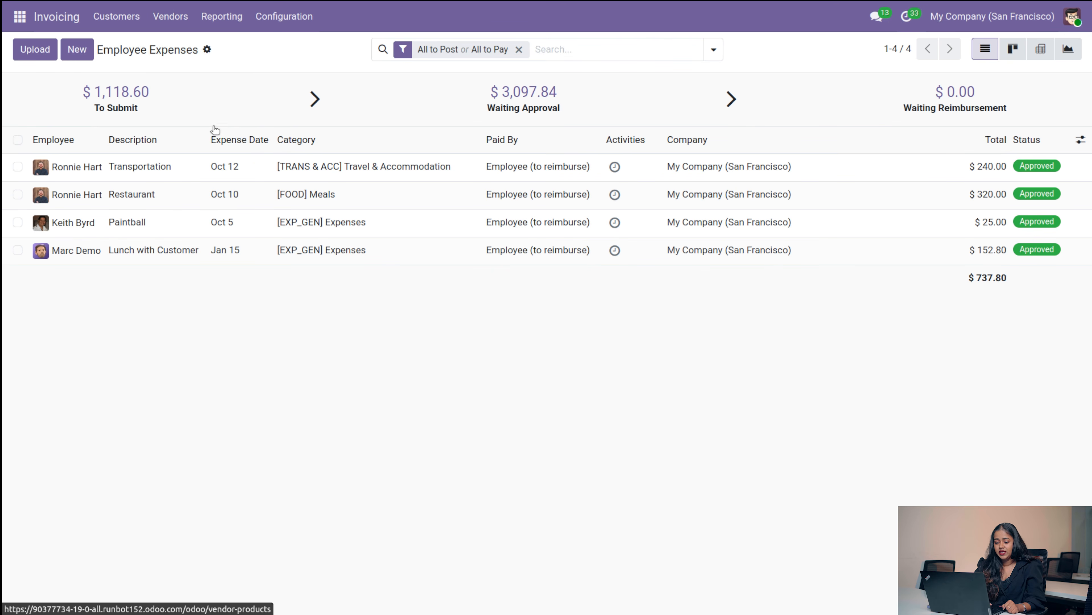
click(177, 21)
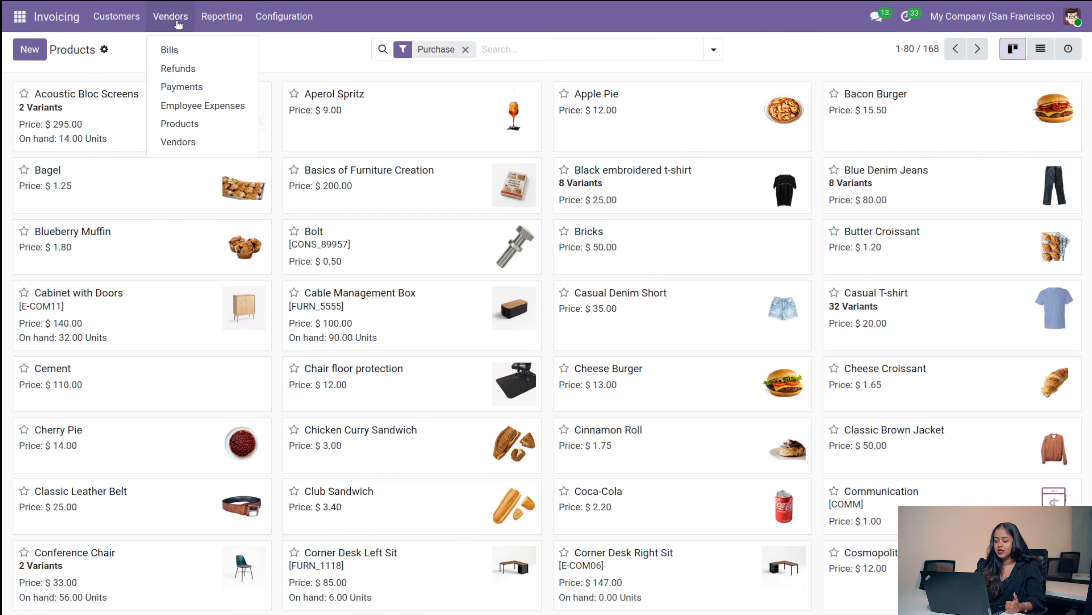
click(198, 143)
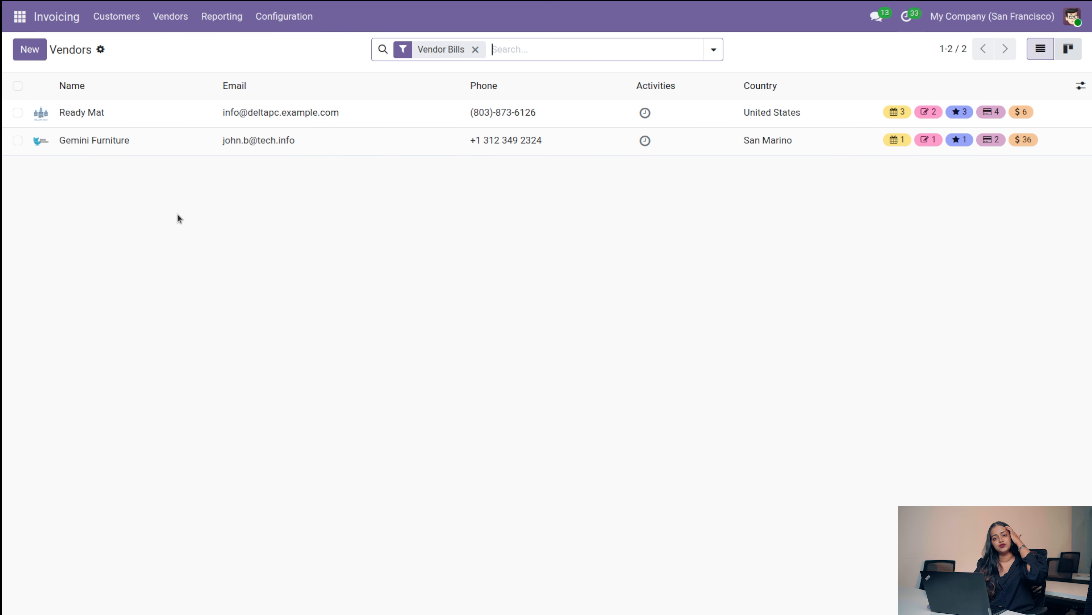
Step: View the Invoices Analysis report, checking its available measures and the Invoicing configuration options
click(223, 20)
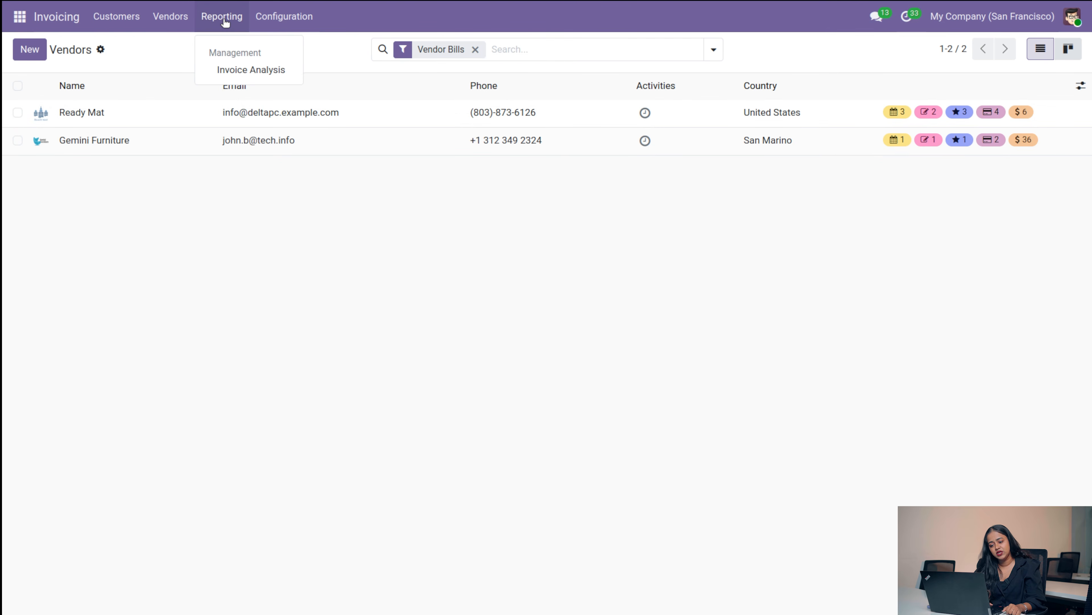
click(243, 69)
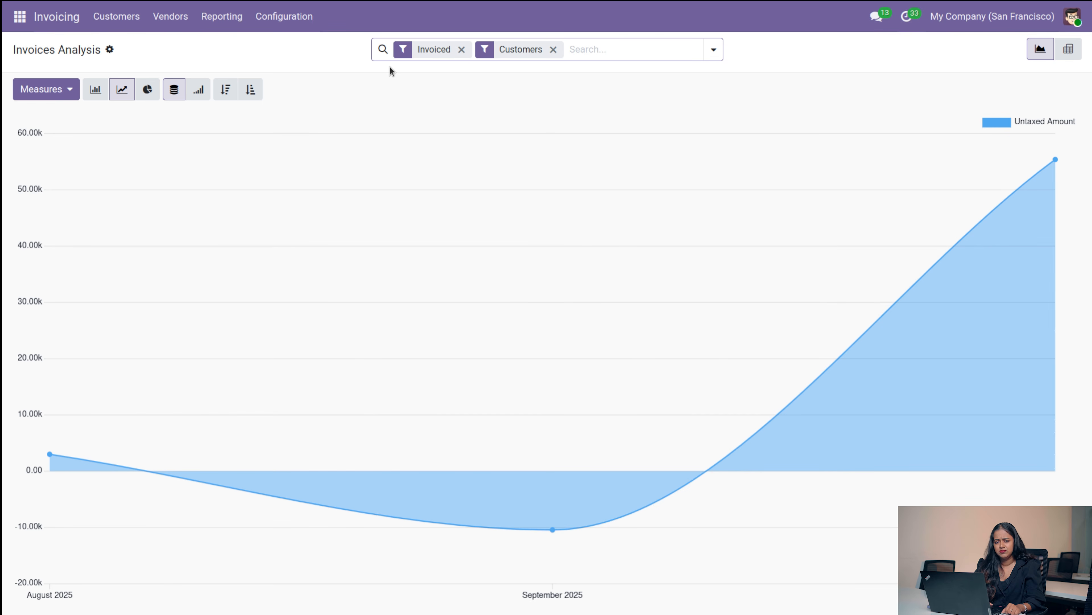
click(42, 96)
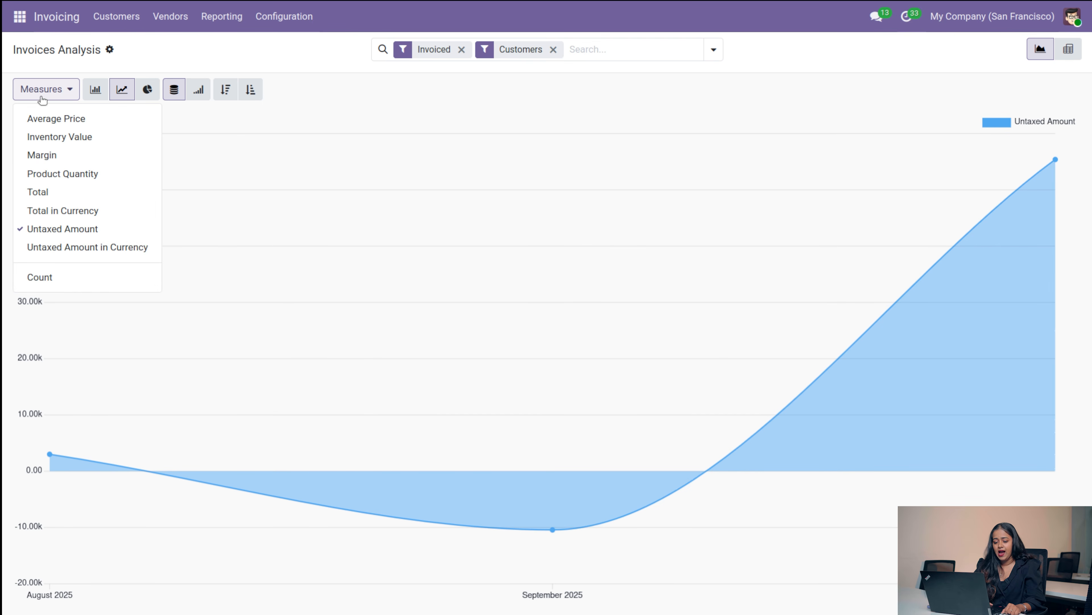
click(232, 52)
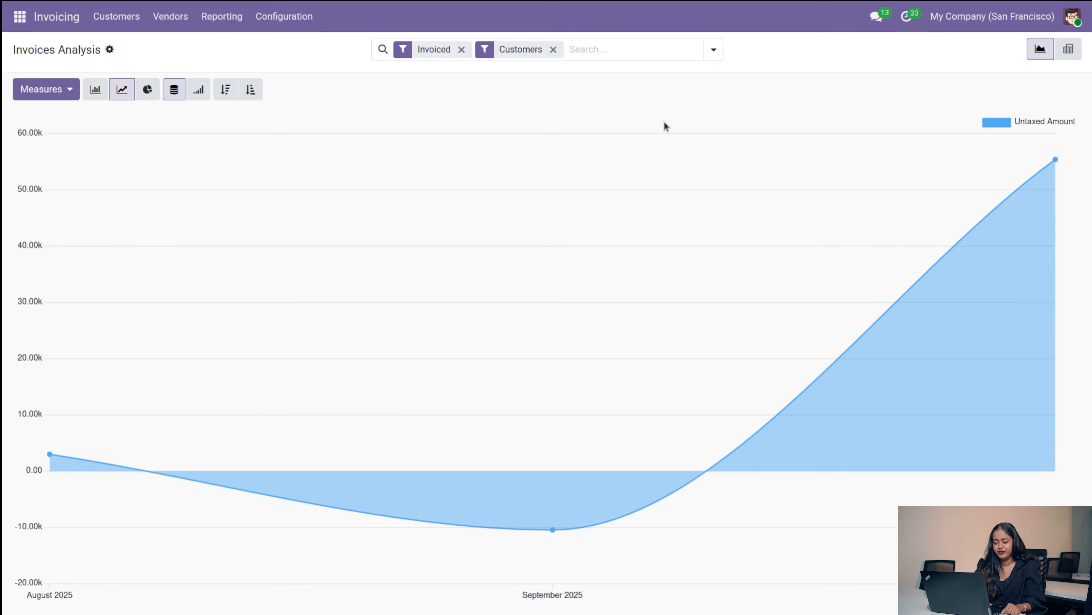
click(284, 18)
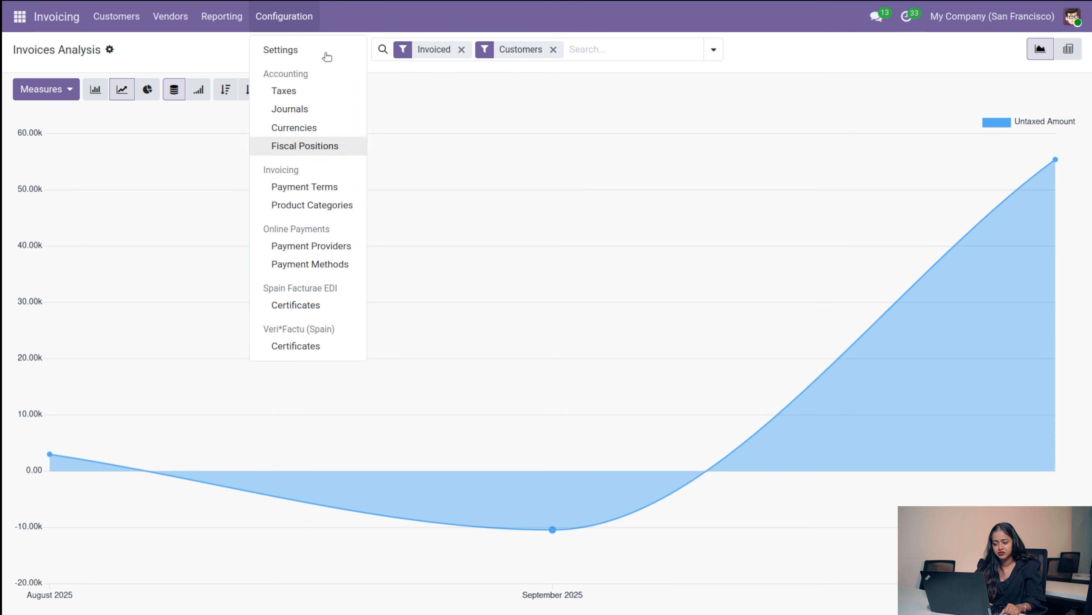
click(172, 69)
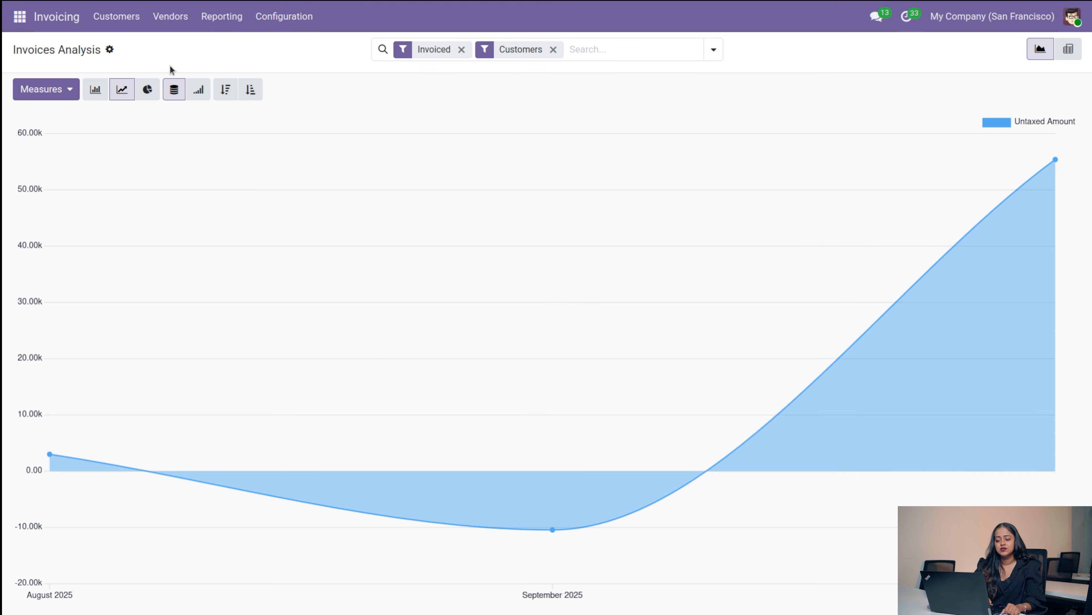
Step: Switch to the CRM app and examine its configuration options, from activities and pipeline to lead generation
click(20, 18)
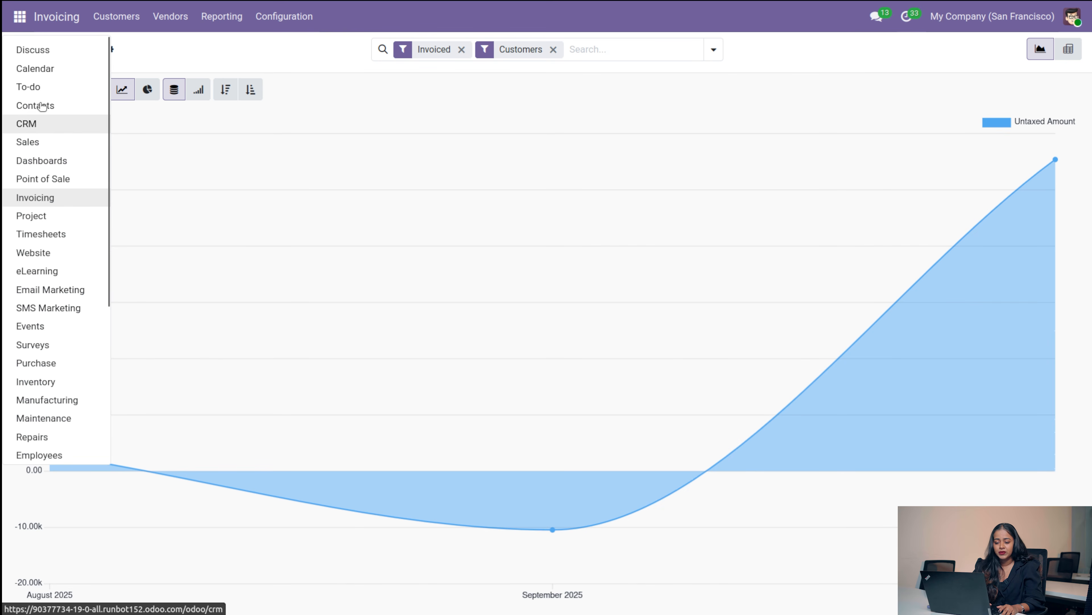
click(23, 128)
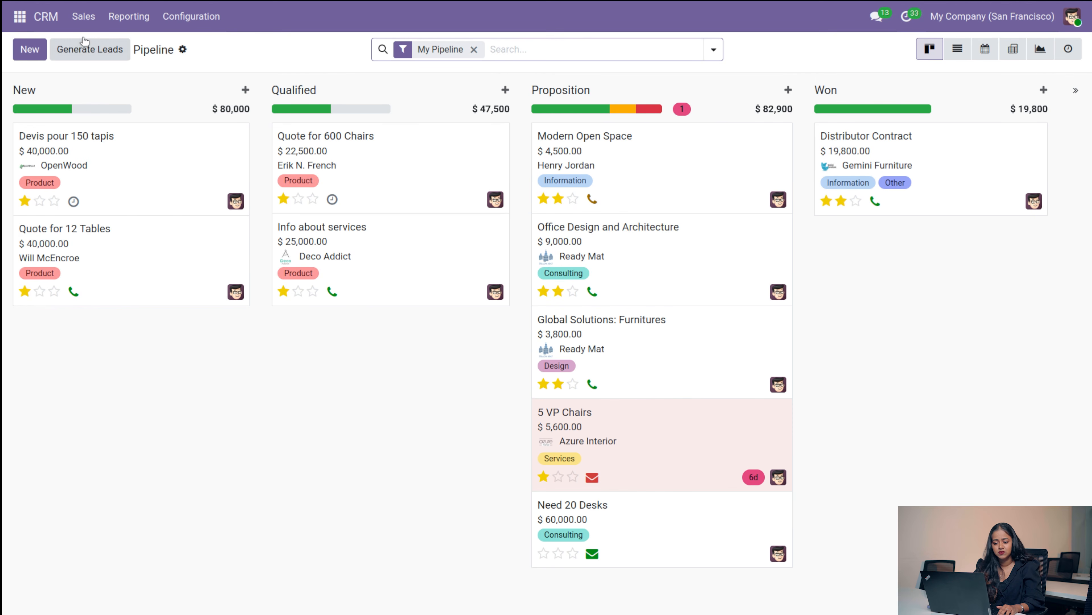
click(82, 26)
mouse_move(210, 23)
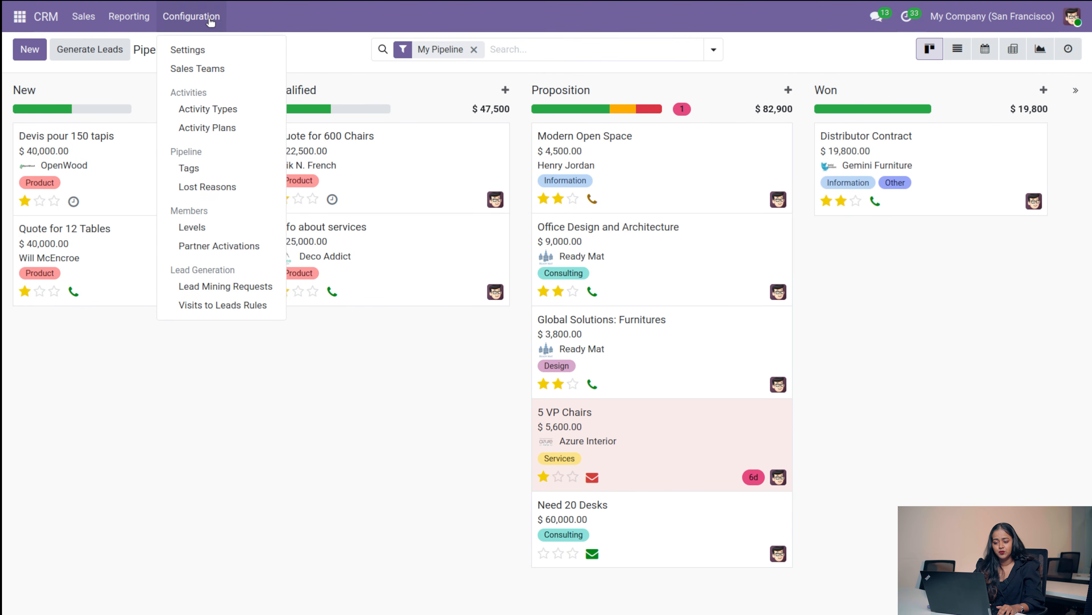
mouse_move(131, 28)
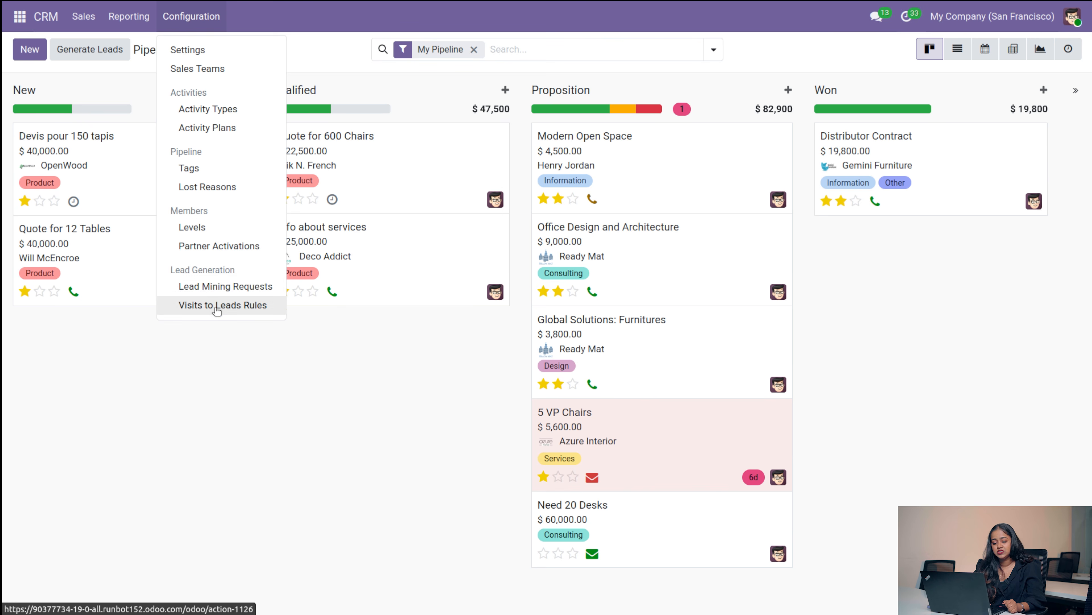
Step: Examine the CRM sales options and reopen My Pipeline to view the opportunities by stage
mouse_move(98, 28)
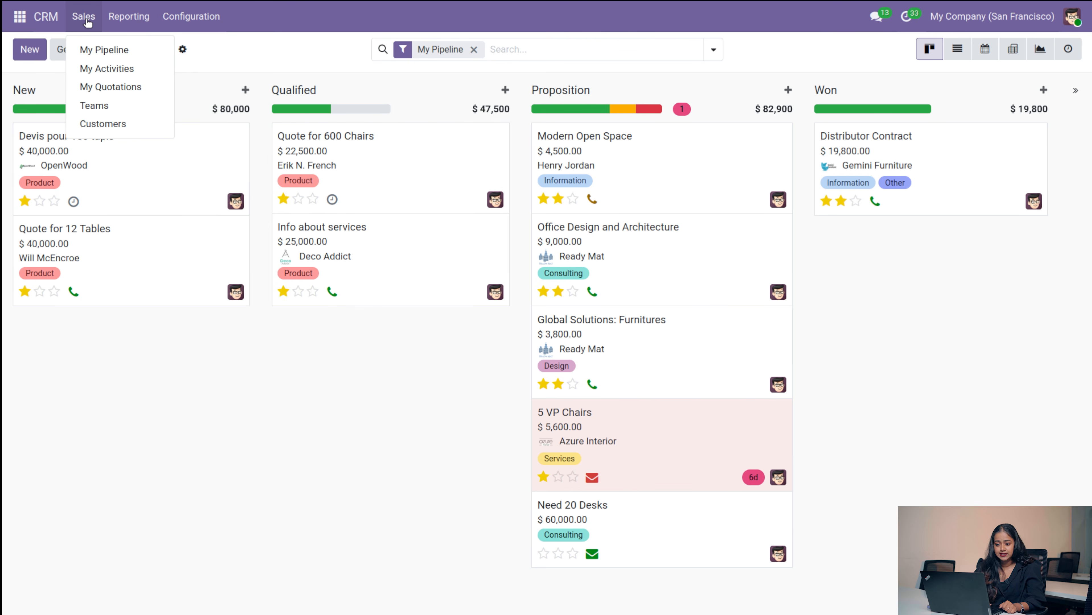
click(103, 49)
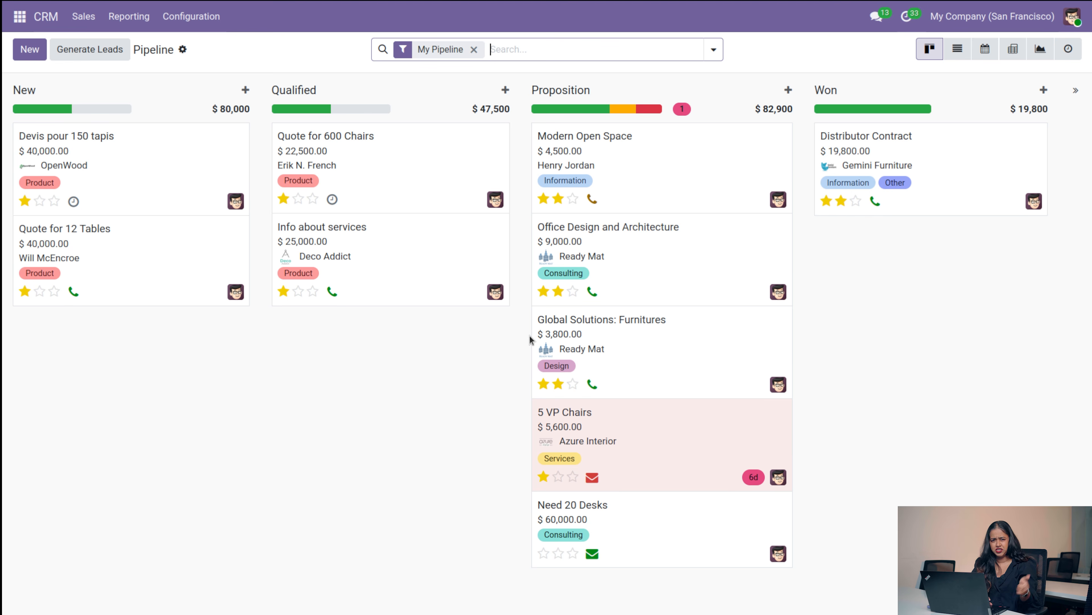
mouse_move(377, 241)
mouse_down()
mouse_move(392, 317)
mouse_move(641, 342)
mouse_move(500, 334)
mouse_move(365, 240)
mouse_up()
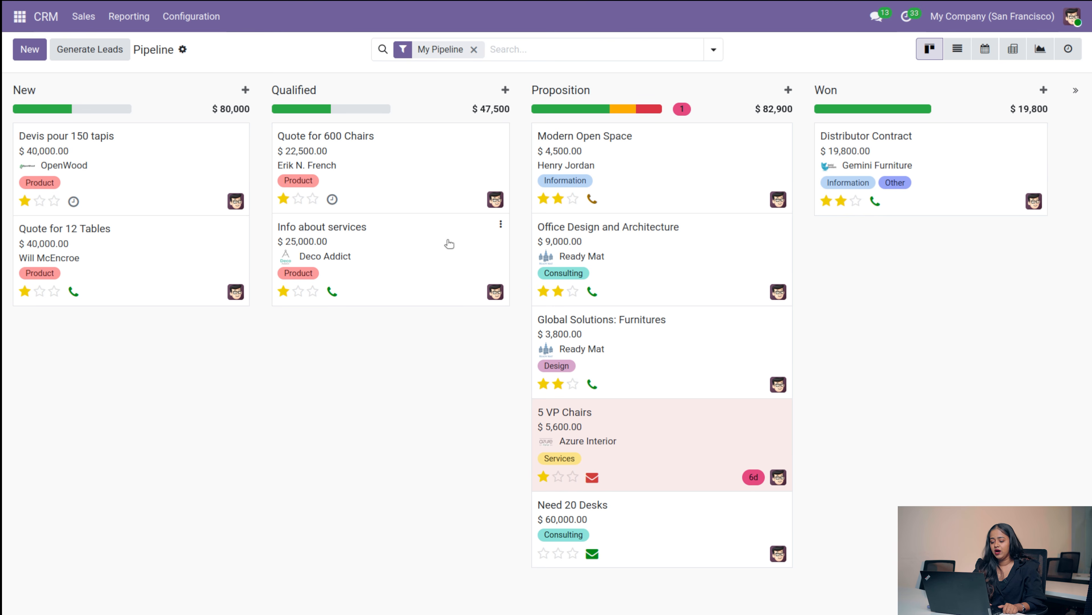
Step: Open the Info about services opportunity, move it to the Won stage and return it to New
click(431, 244)
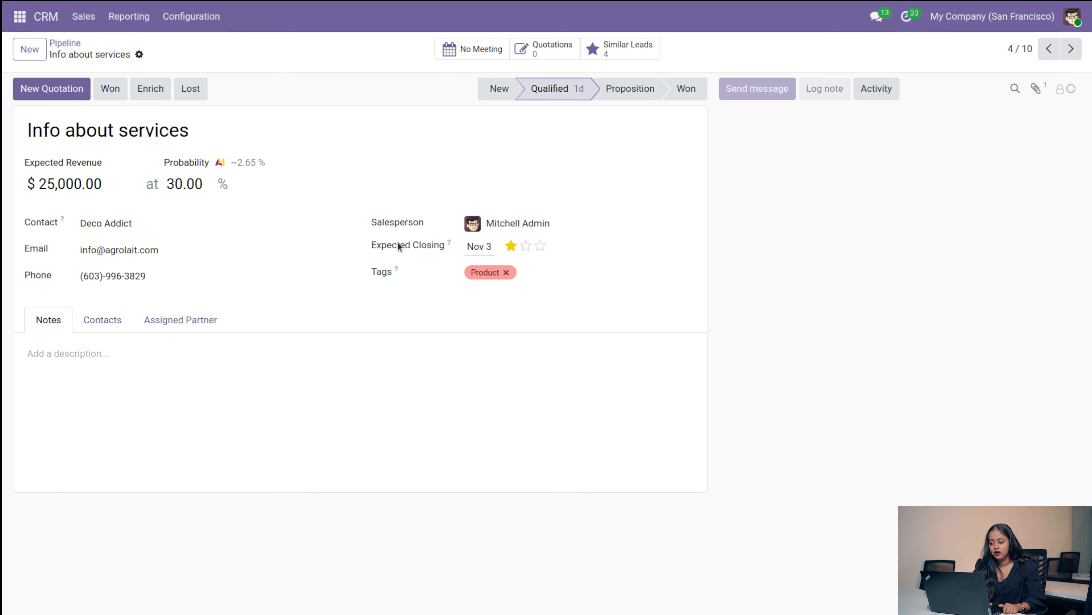
click(694, 94)
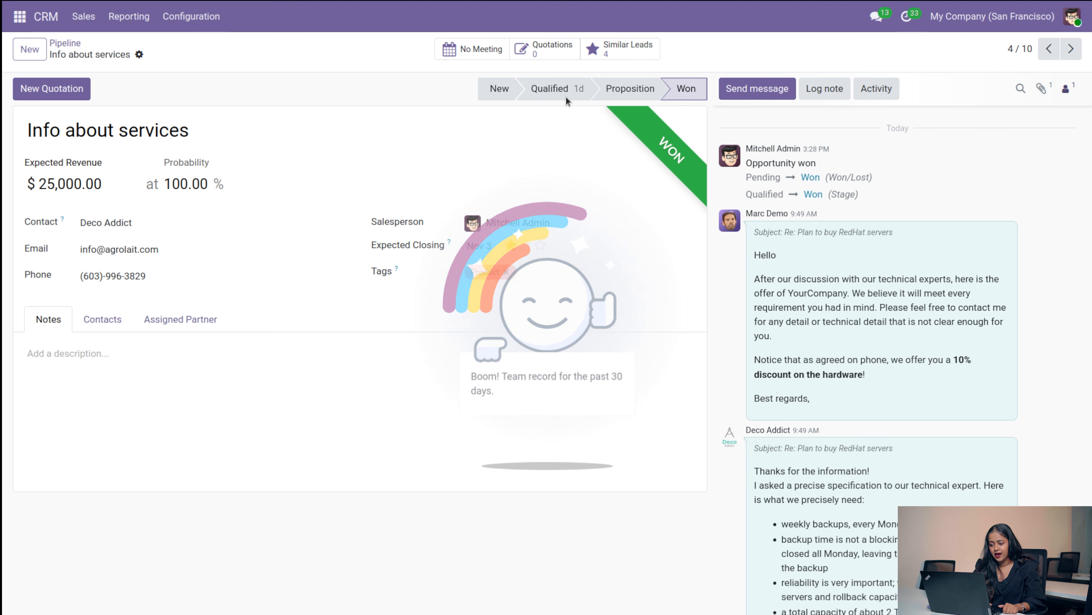
click(501, 88)
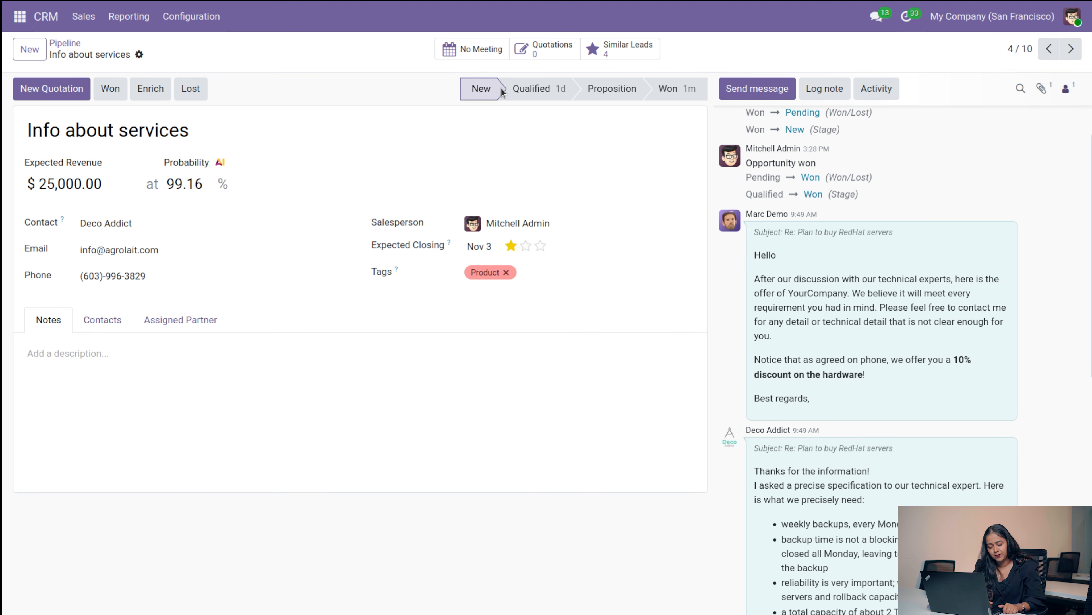
Step: Mark the Info about services opportunity as lost with the reason Too expensive
click(202, 96)
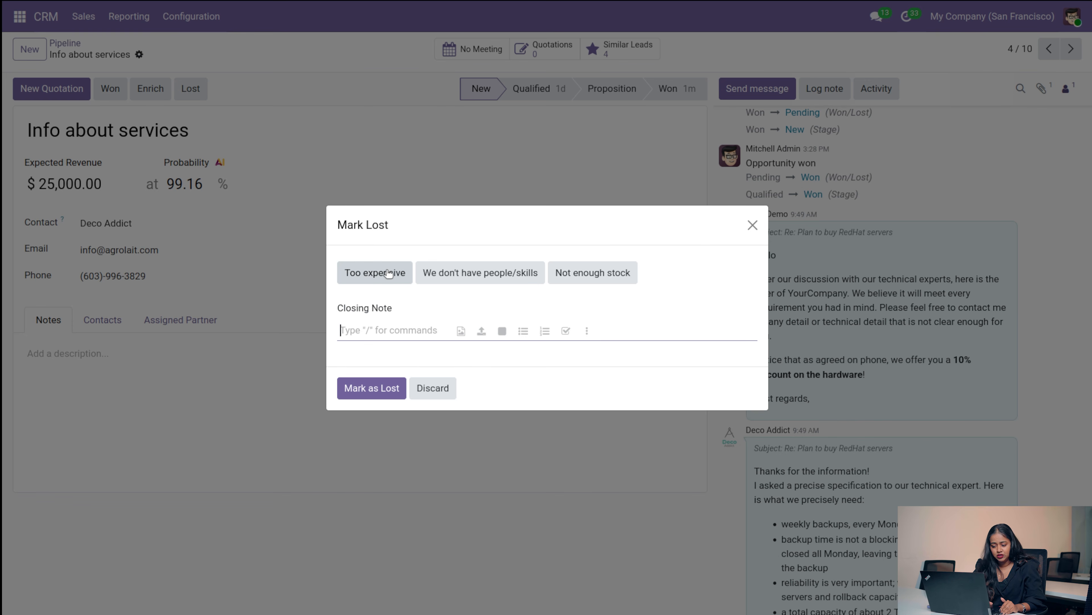
click(374, 275)
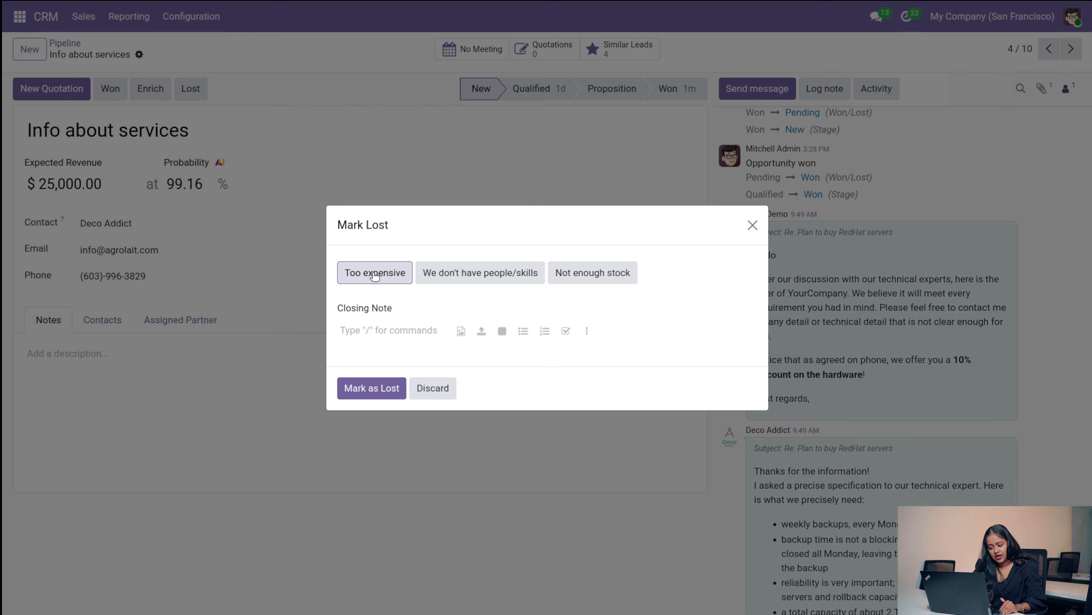
click(374, 387)
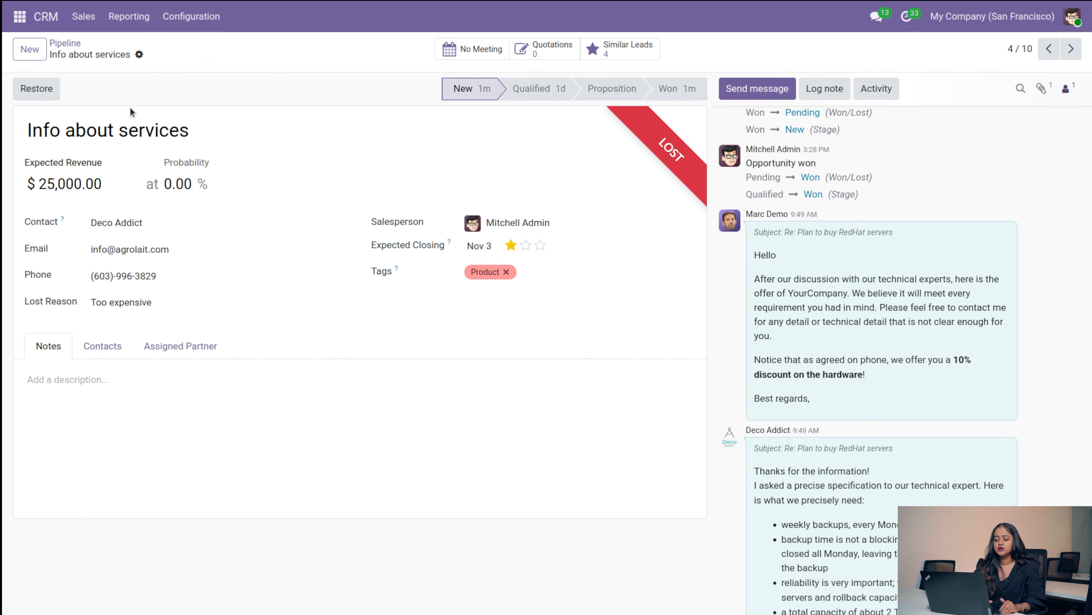
Step: View the CRM lists My Activities and My Quotations, looking through the quotations to the end
click(89, 19)
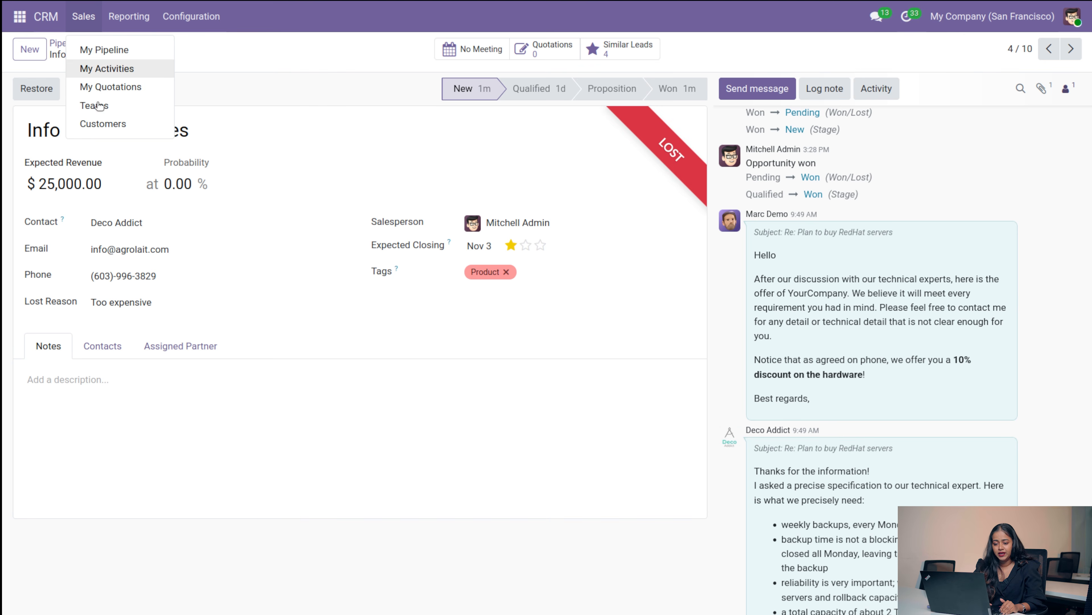
click(106, 70)
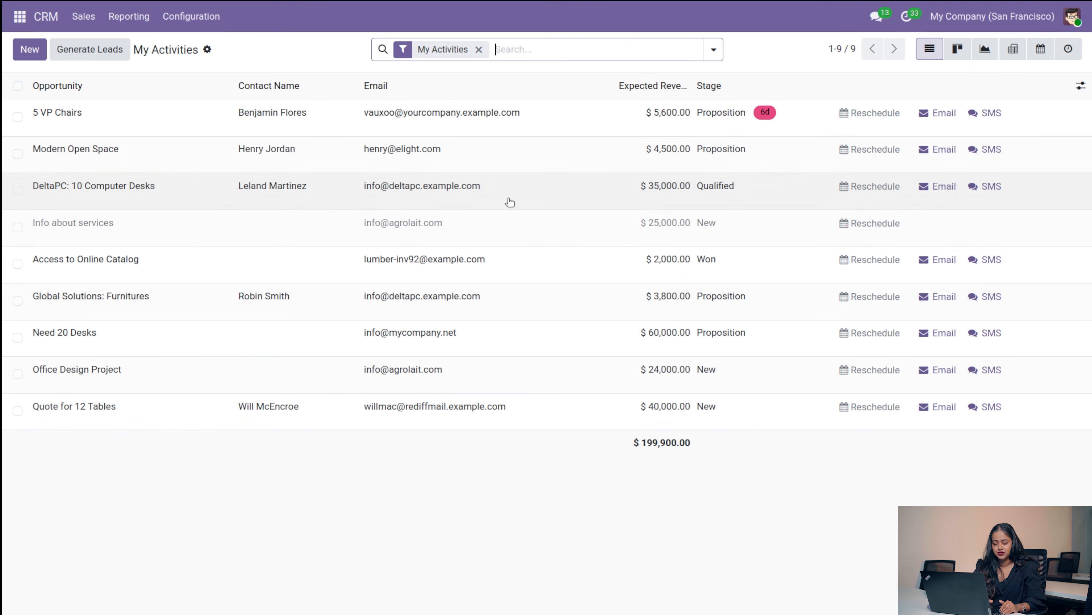
click(83, 16)
click(100, 91)
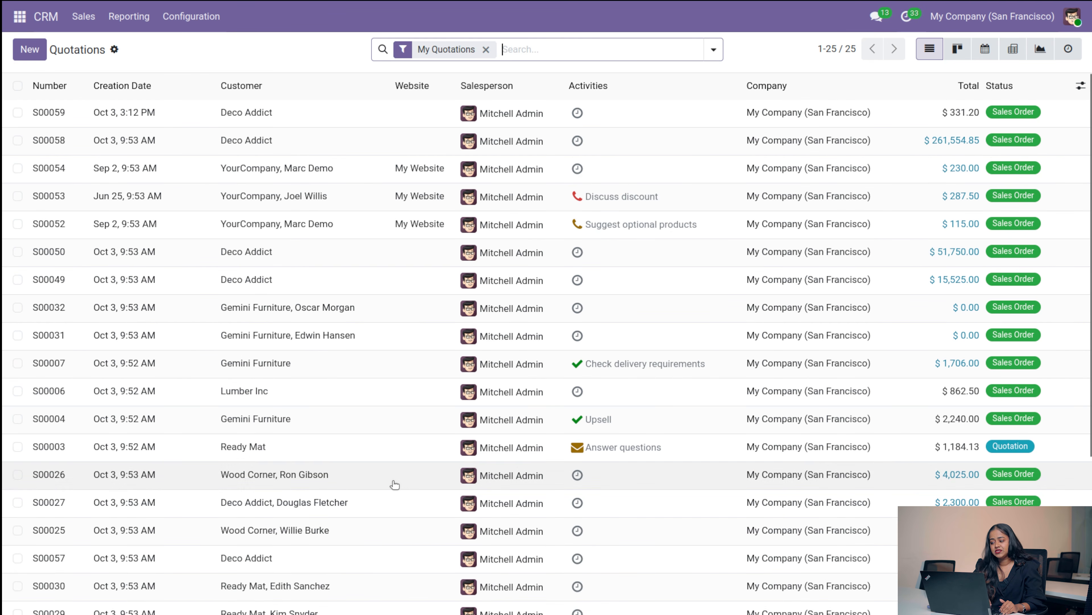
scroll(392, 482, down, 5)
scroll(393, 479, up, 5)
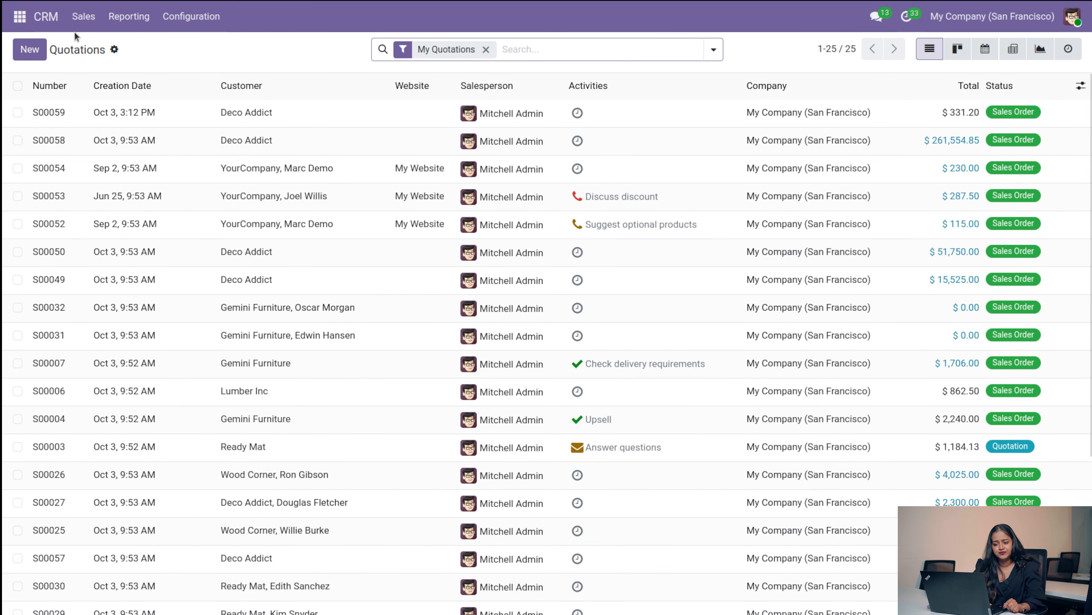
Step: View the CRM sales teams overview and check the available configuration options
click(83, 16)
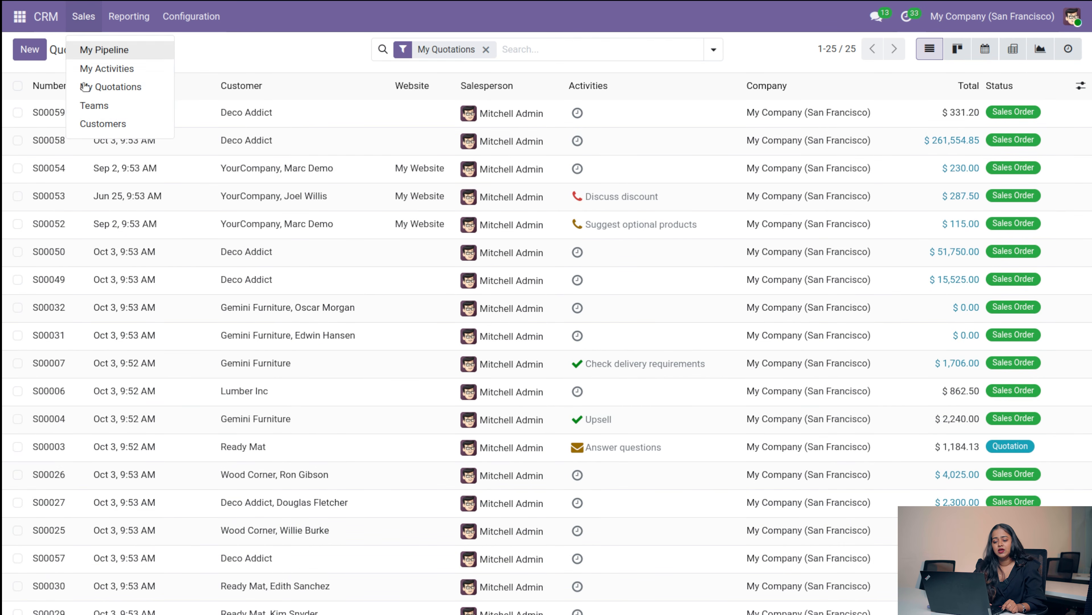
click(93, 107)
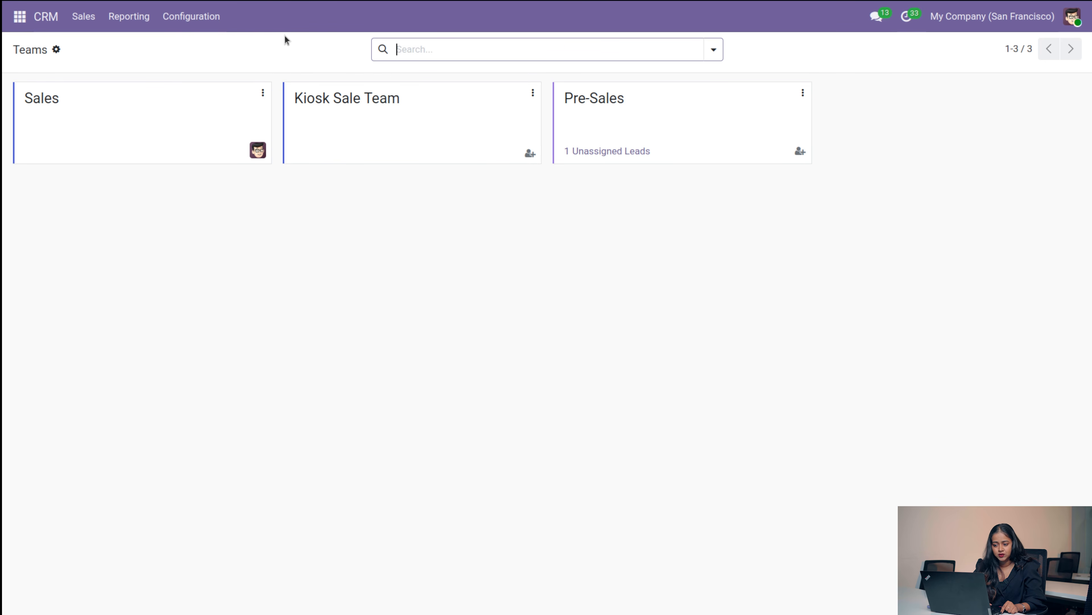
click(222, 26)
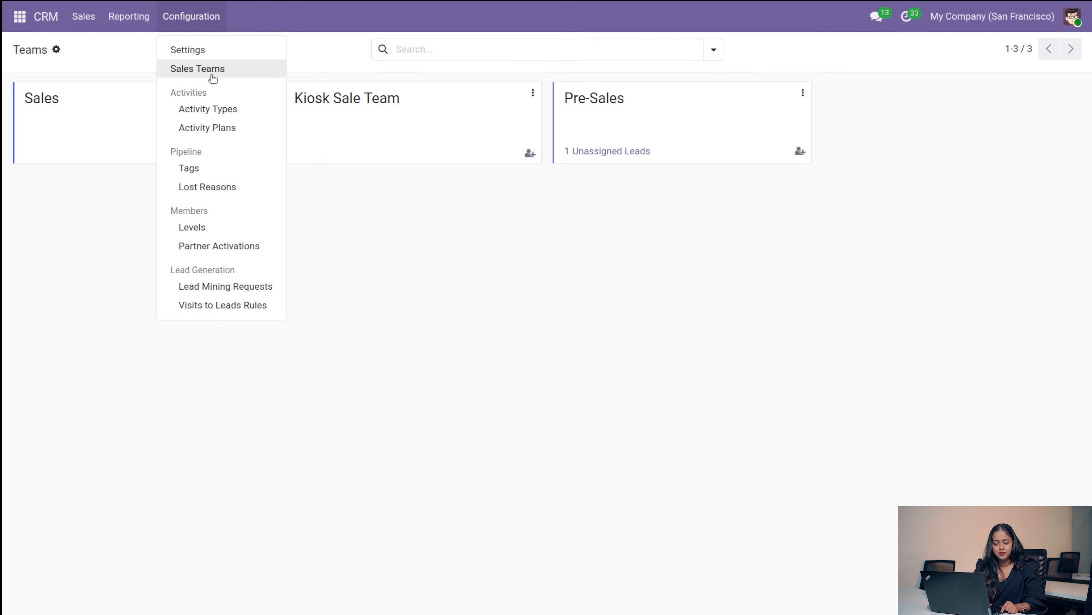
Step: View the CRM customers list and examine the reporting and configuration options, including lead generation
mouse_move(92, 19)
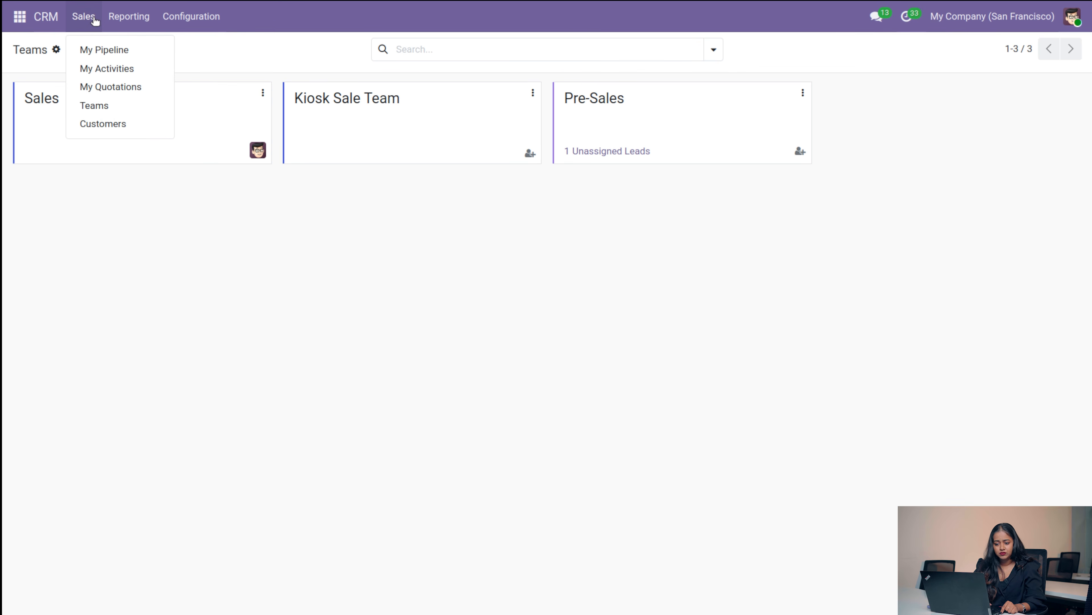
click(113, 123)
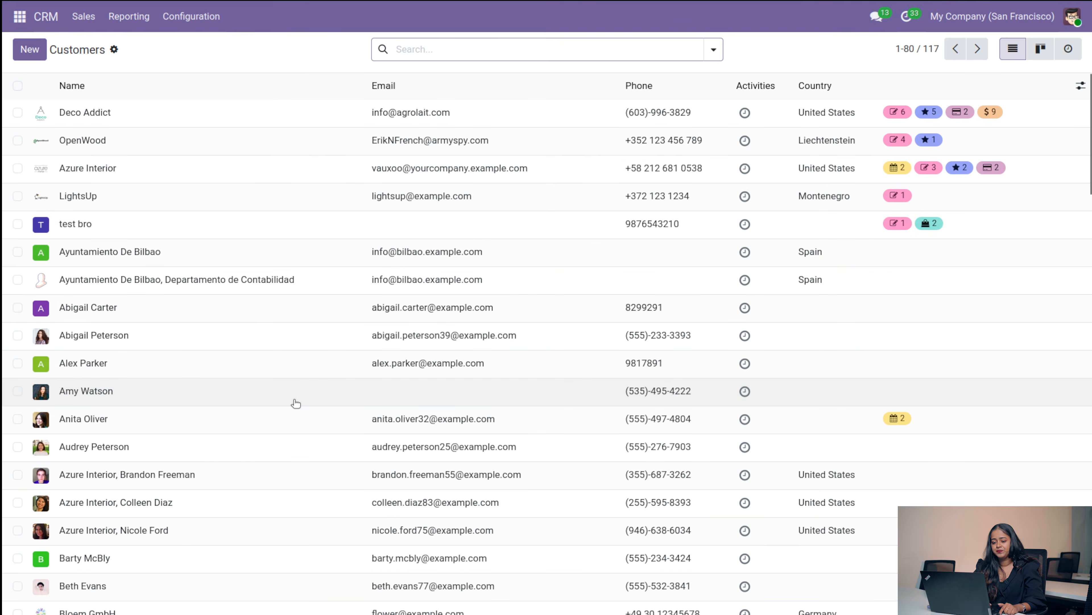
scroll(296, 403, down, 10)
scroll(296, 403, up, 10)
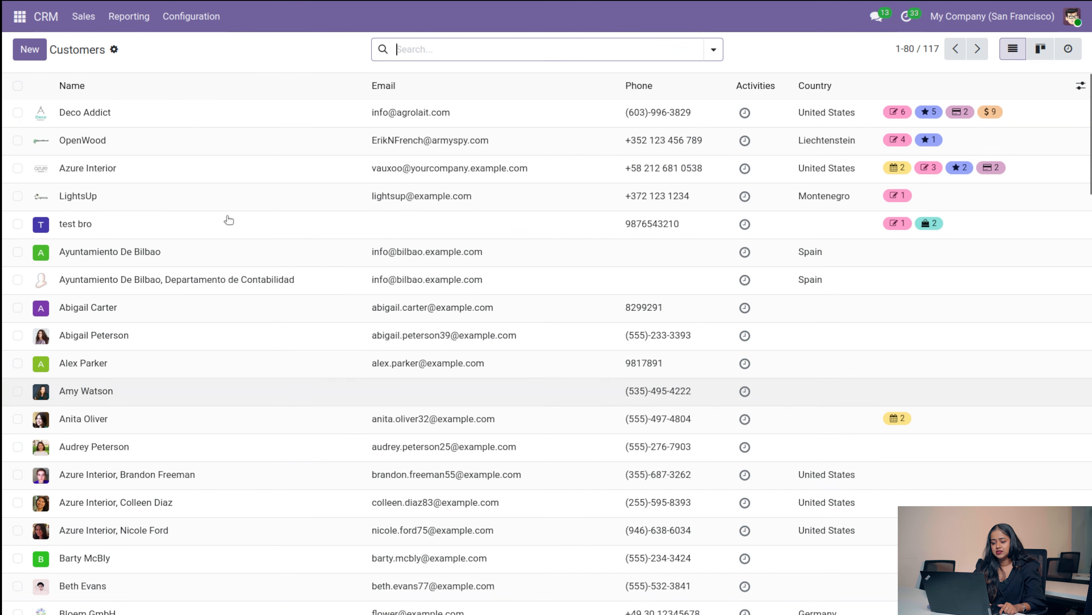
click(137, 16)
click(188, 17)
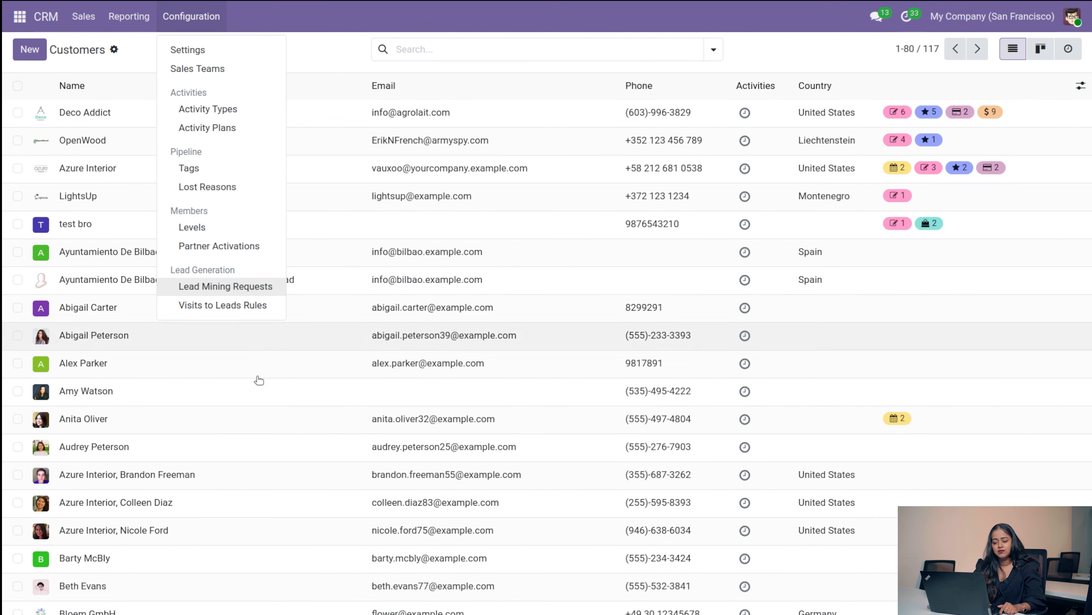
Step: Switch to the Inventory app and examine all operation type cards in the Inventory Overview, from Receipts to Dropship Subcontractor
click(19, 17)
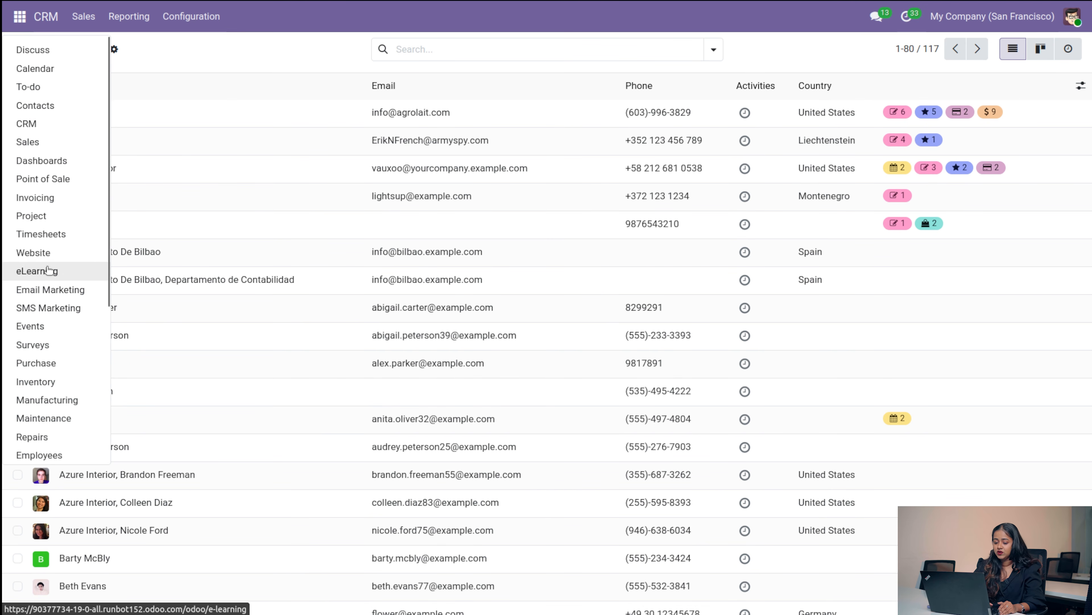
click(61, 381)
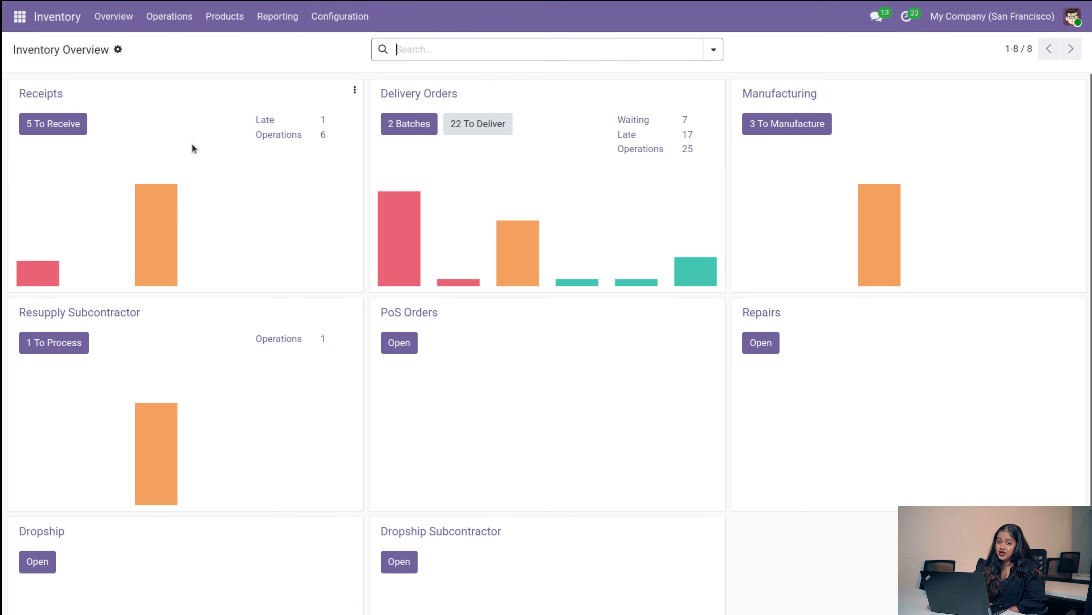
scroll(171, 187, down, 3)
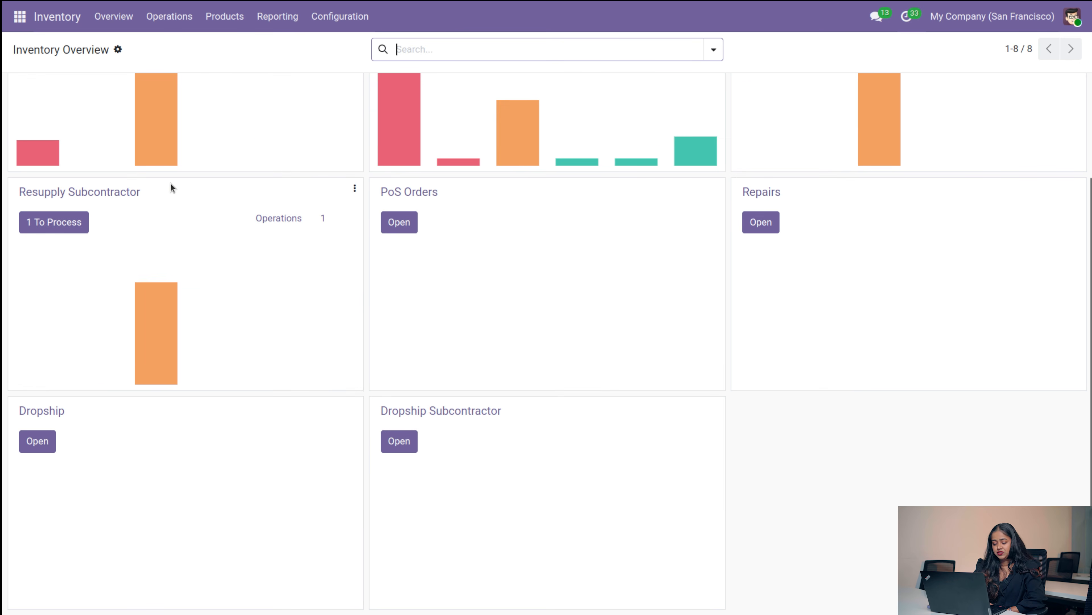
scroll(171, 187, up, 3)
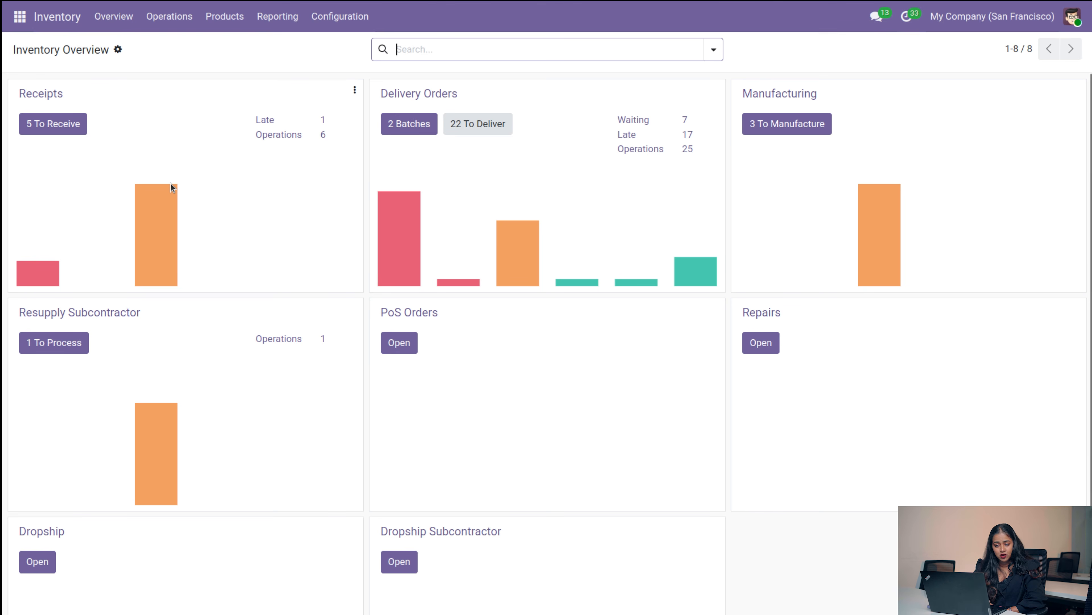
click(107, 21)
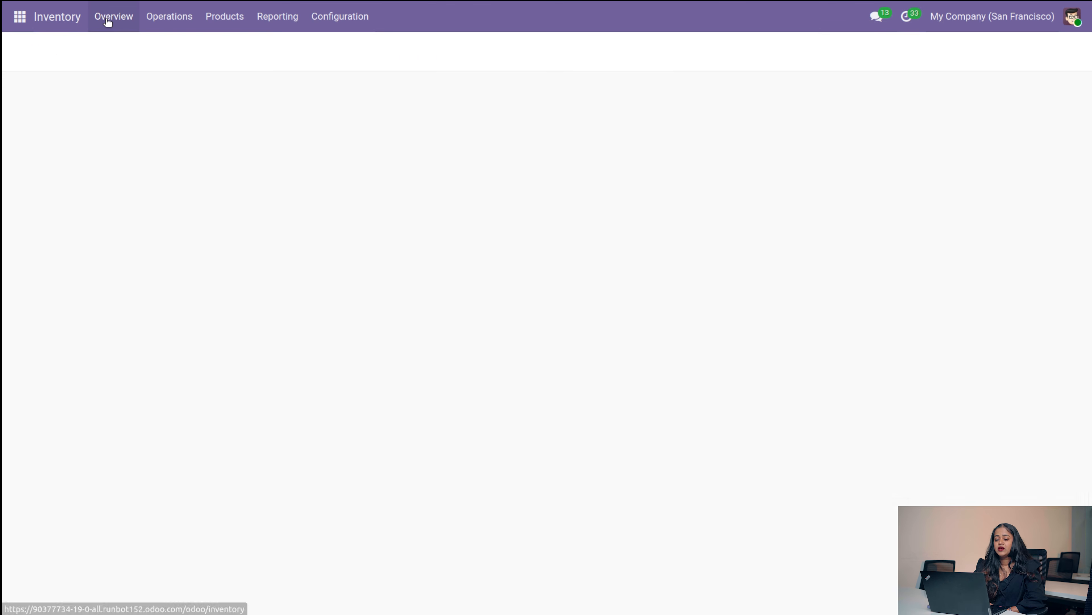
Step: View the Receipts transfers list, and open a blank receipt form to examine its fields before discarding it
click(176, 27)
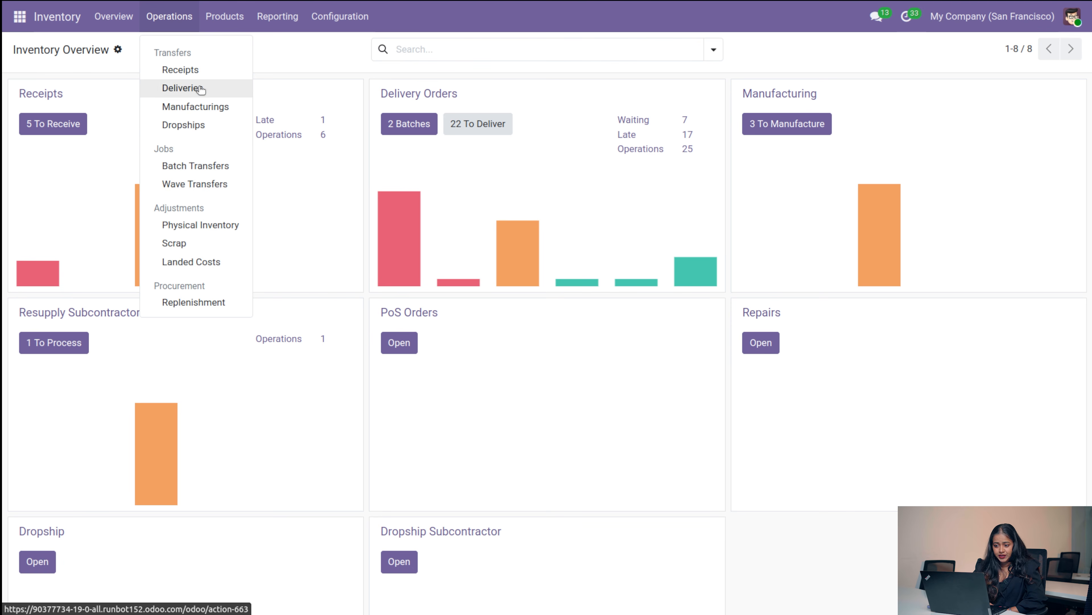
click(209, 66)
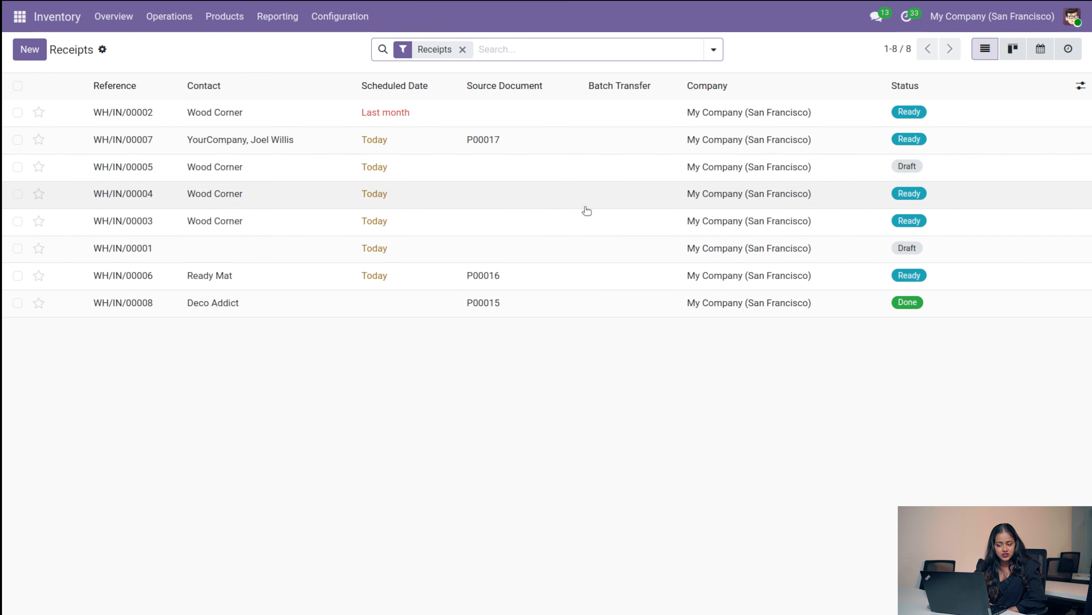
click(19, 48)
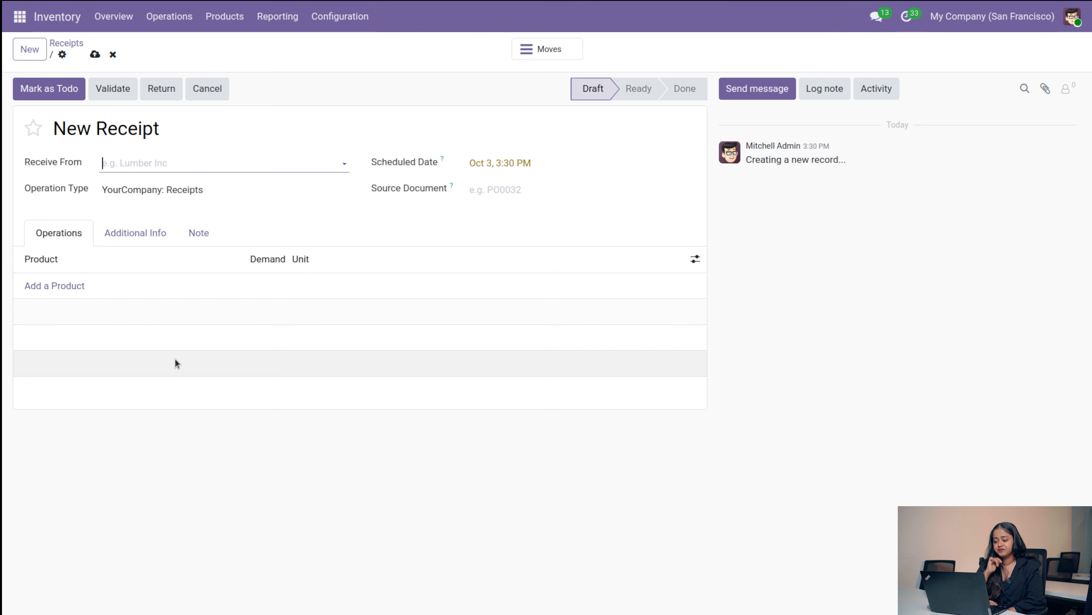
click(110, 54)
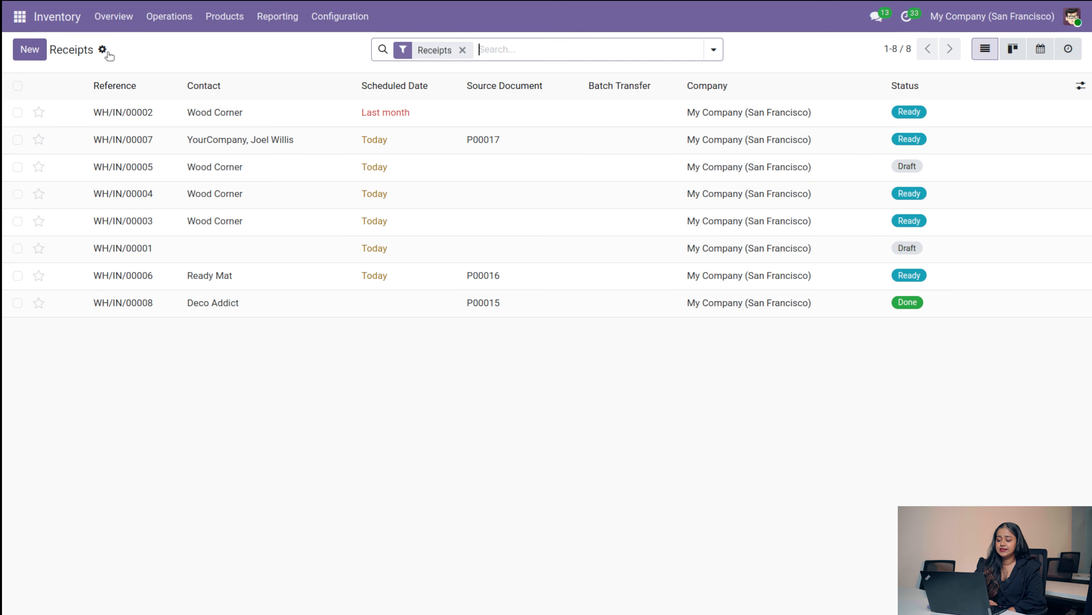
Step: View the Deliveries transfers list and look through its delivery orders and their statuses
click(172, 22)
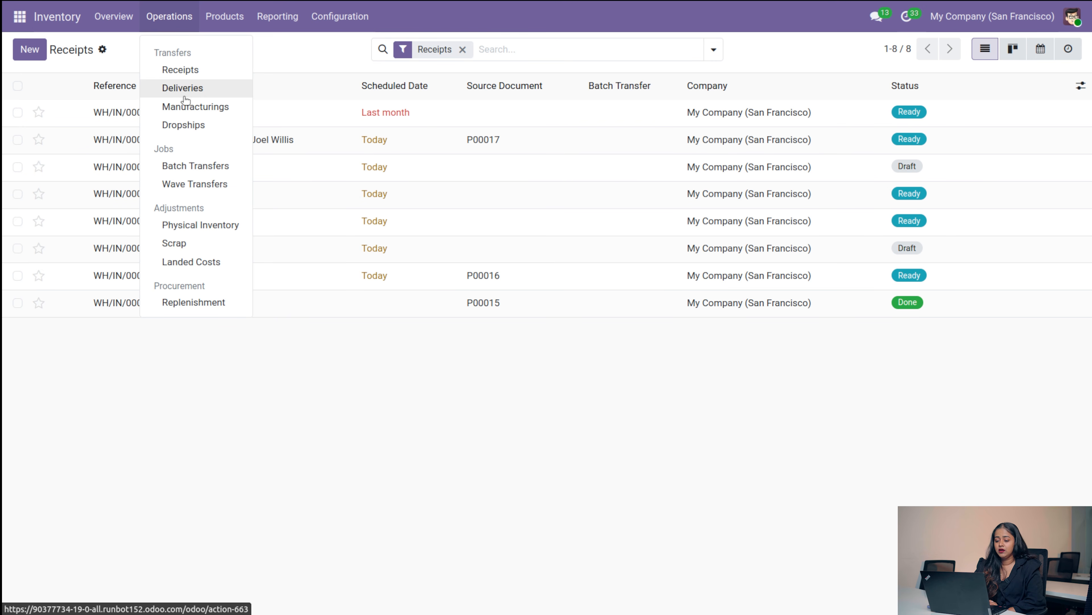
click(185, 95)
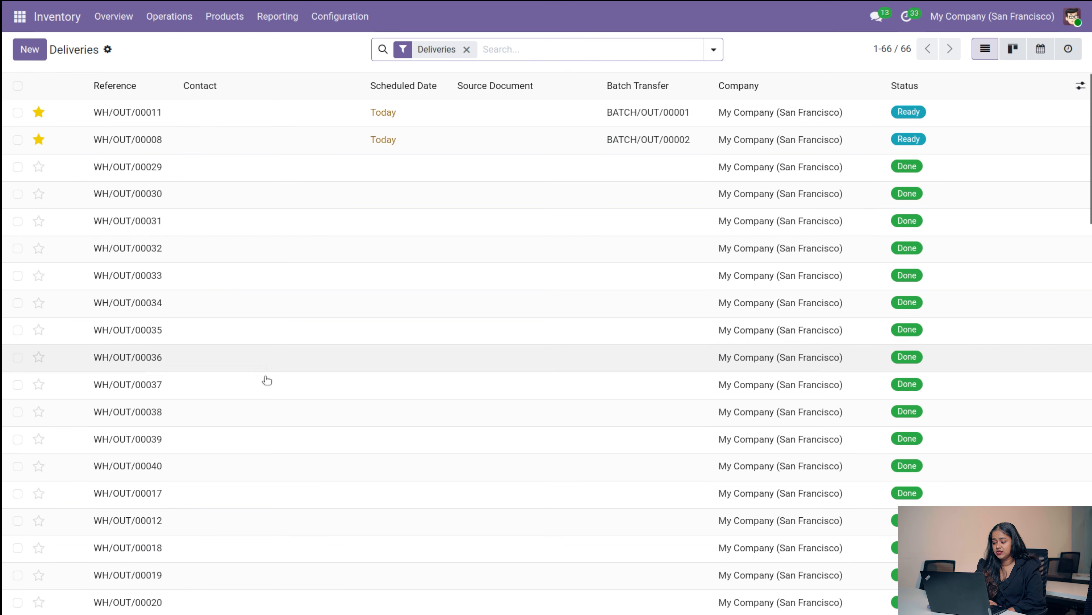
scroll(267, 379, down, 6)
scroll(267, 379, up, 6)
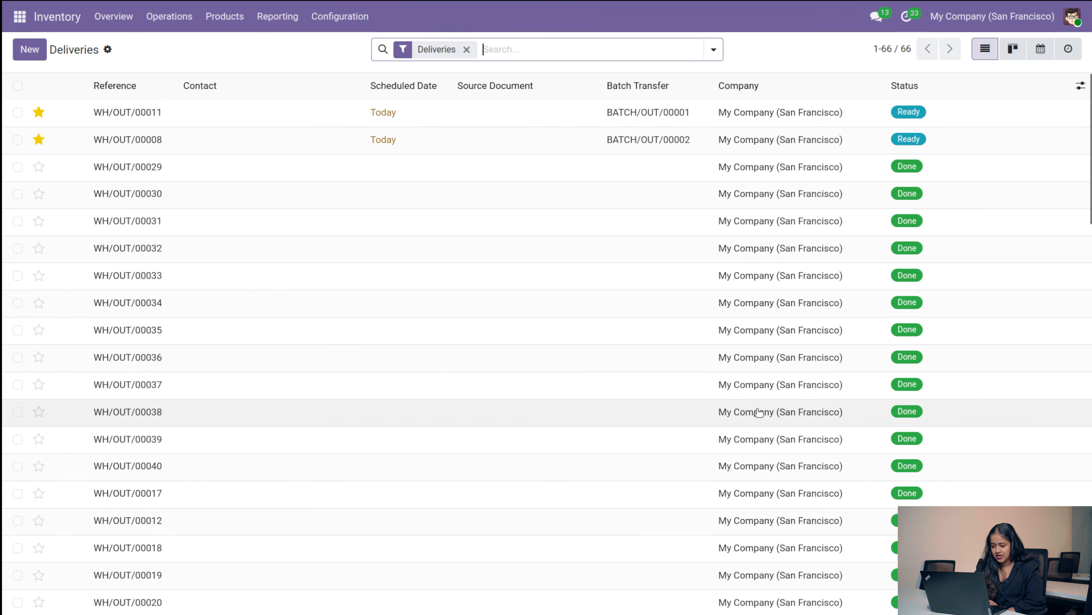
scroll(205, 283, down, 10)
scroll(205, 282, up, 10)
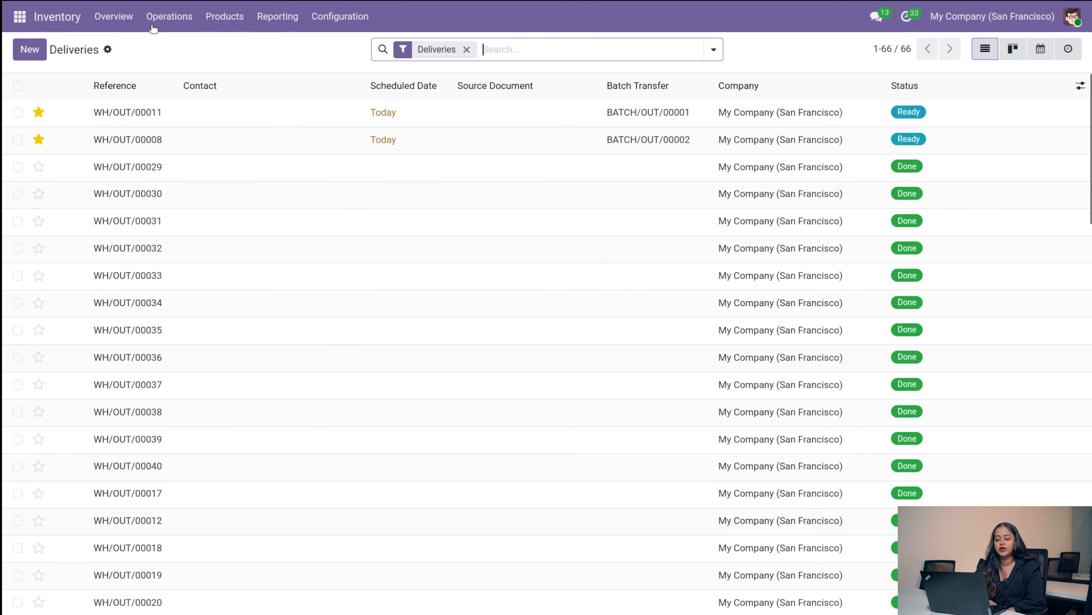
Step: View the Manufacturings list from the Inventory operations, and examine a blank manufacturing order form before discarding it
click(118, 27)
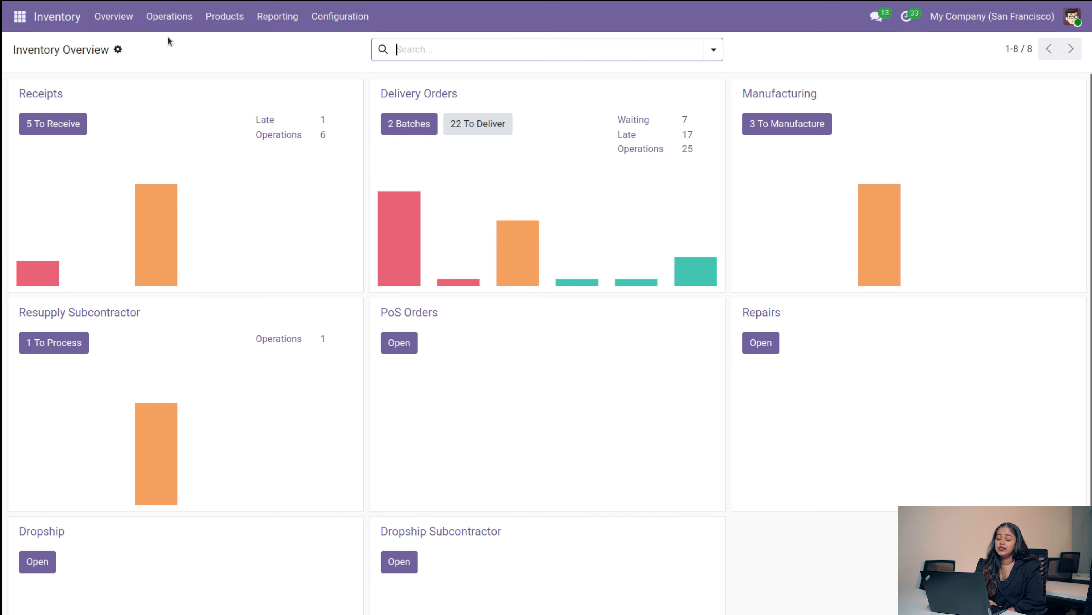
click(169, 17)
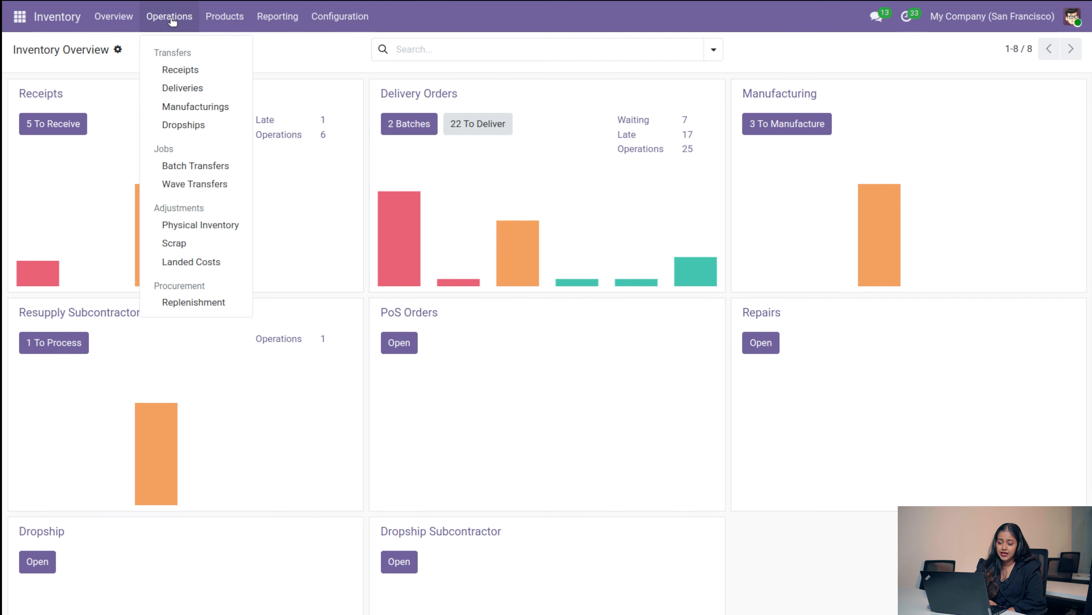
click(174, 108)
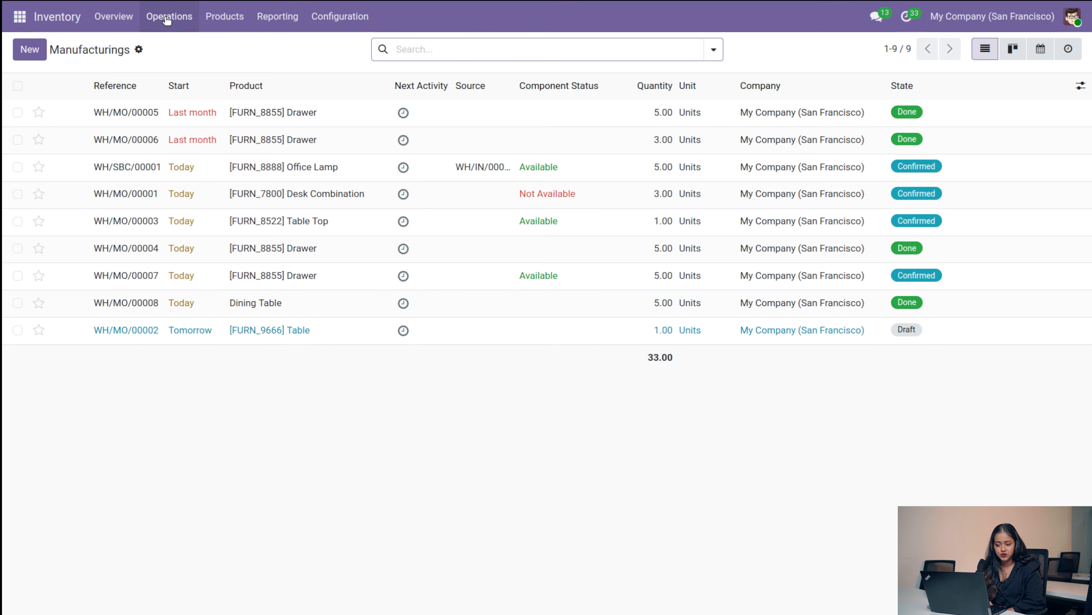
click(30, 50)
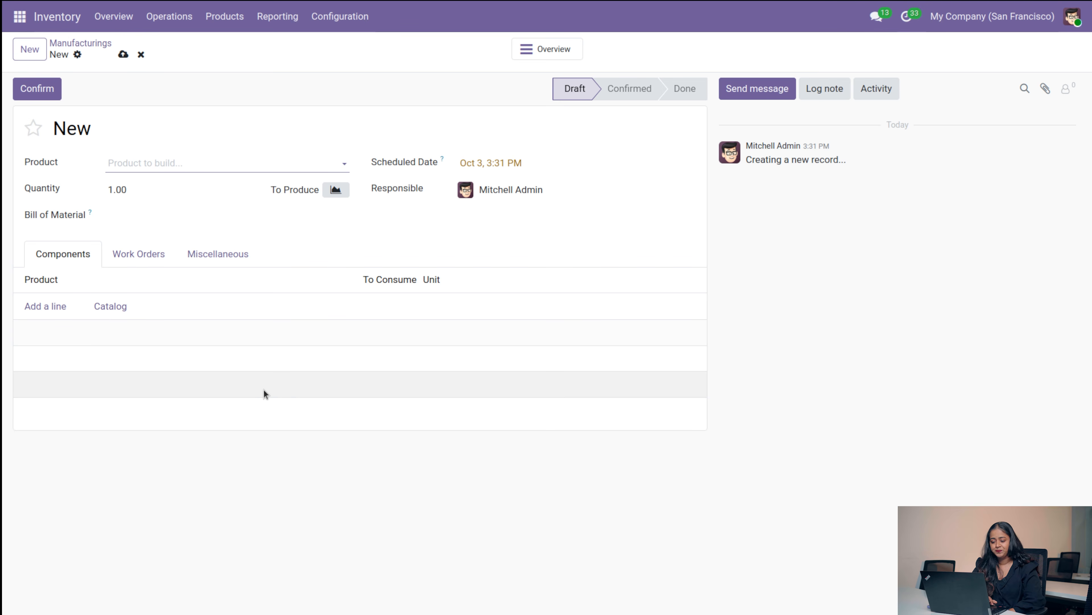
click(141, 55)
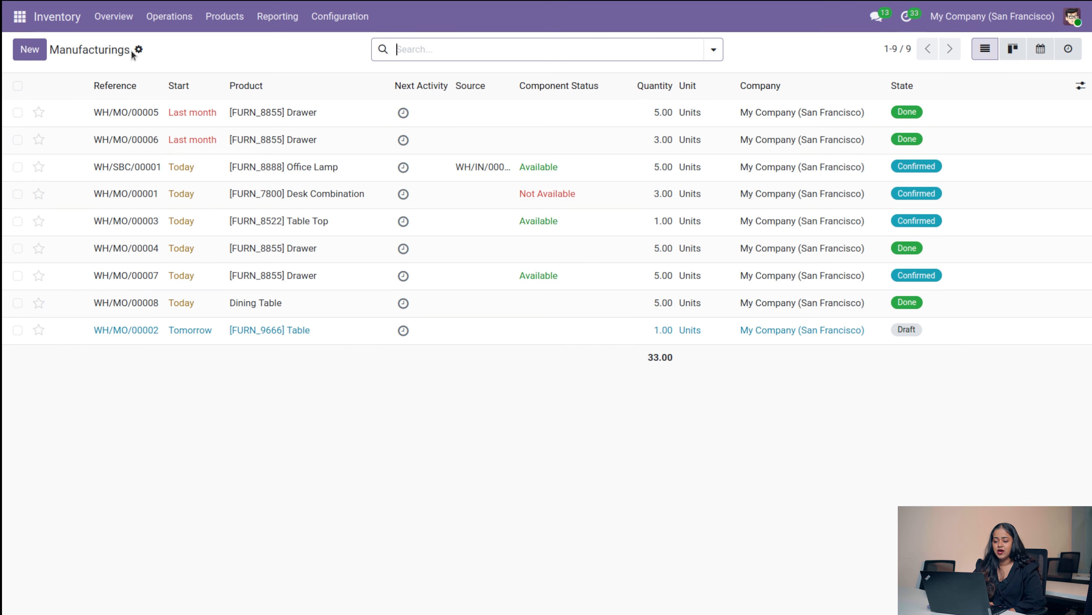
Step: View the Dropships transfers list, and open a blank dropship form to examine its fields before discarding it
click(220, 19)
mouse_move(169, 19)
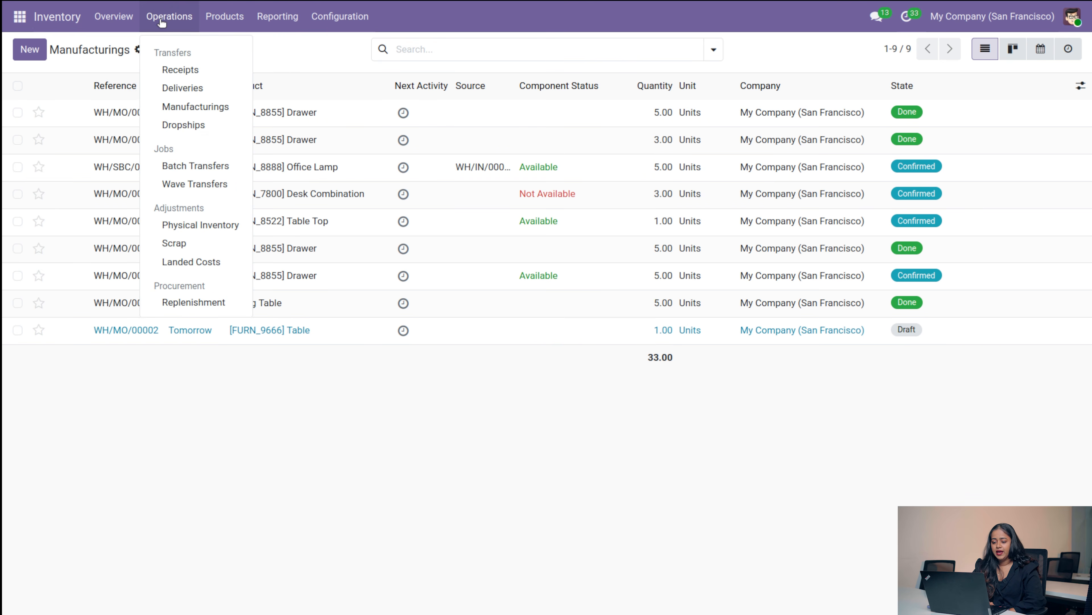
click(190, 125)
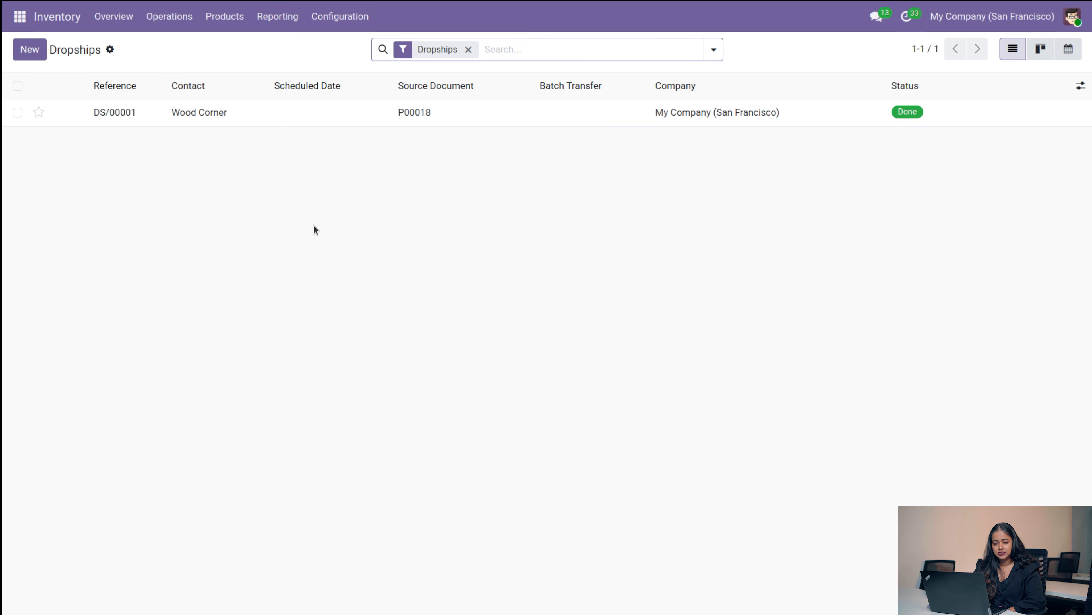
click(31, 49)
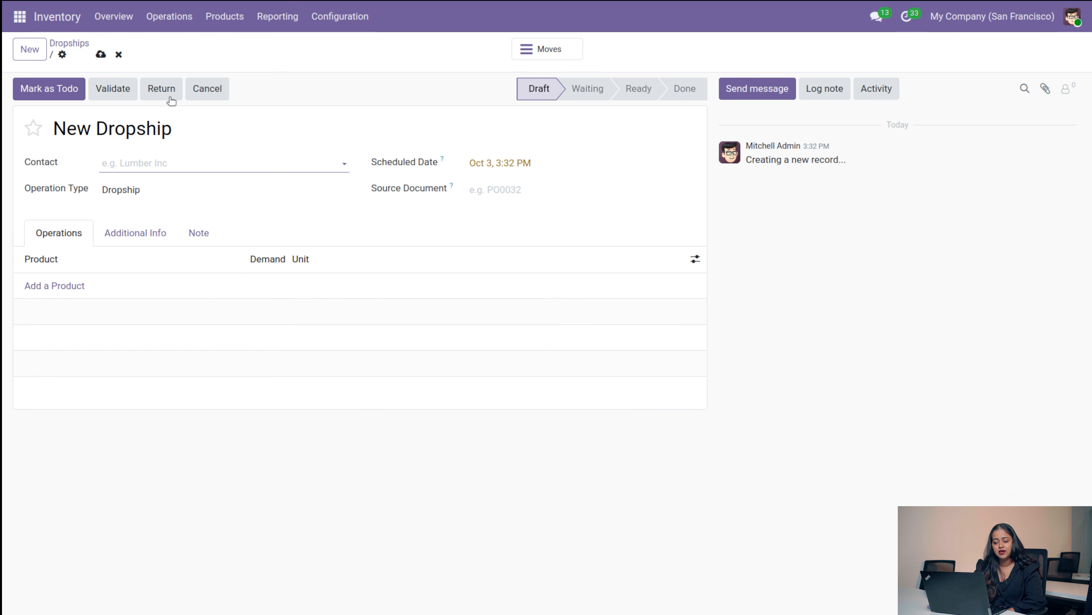
click(119, 58)
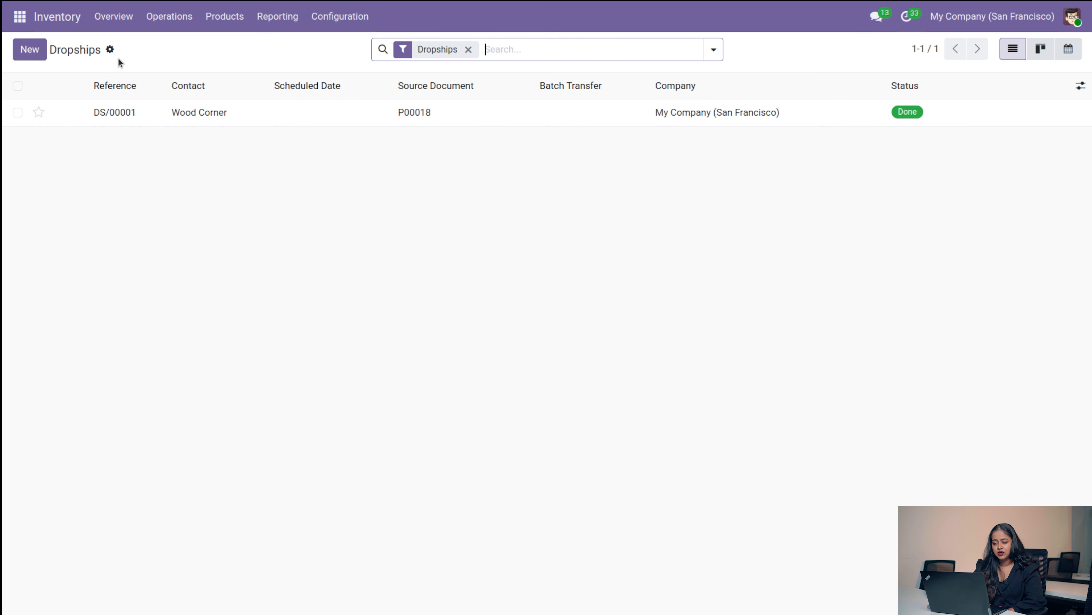
Step: View the Batch Transfers list and the Replenishment list from the Inventory operations
click(168, 21)
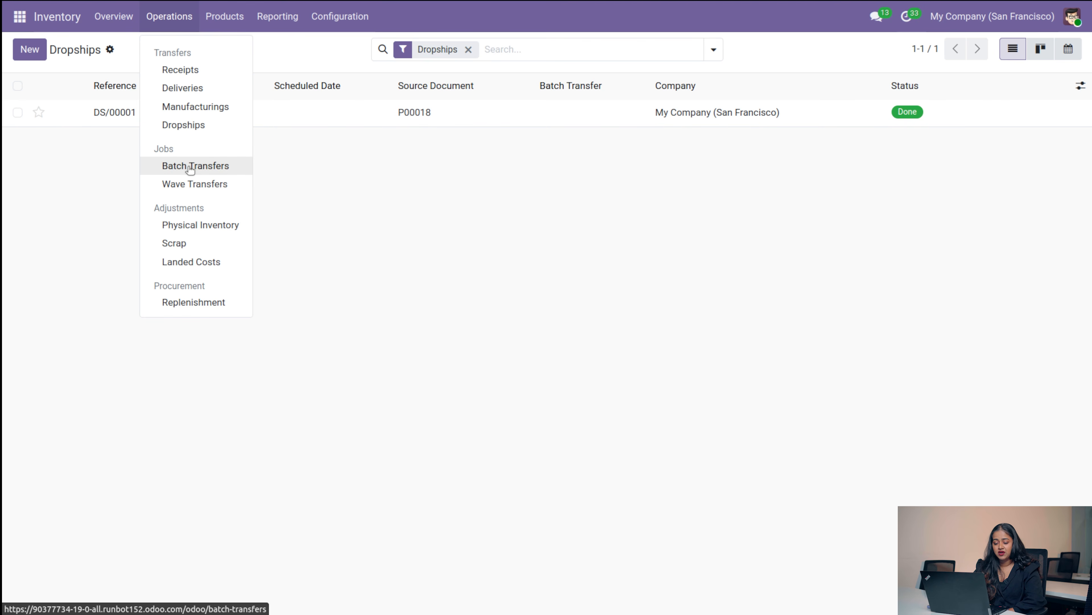
click(205, 167)
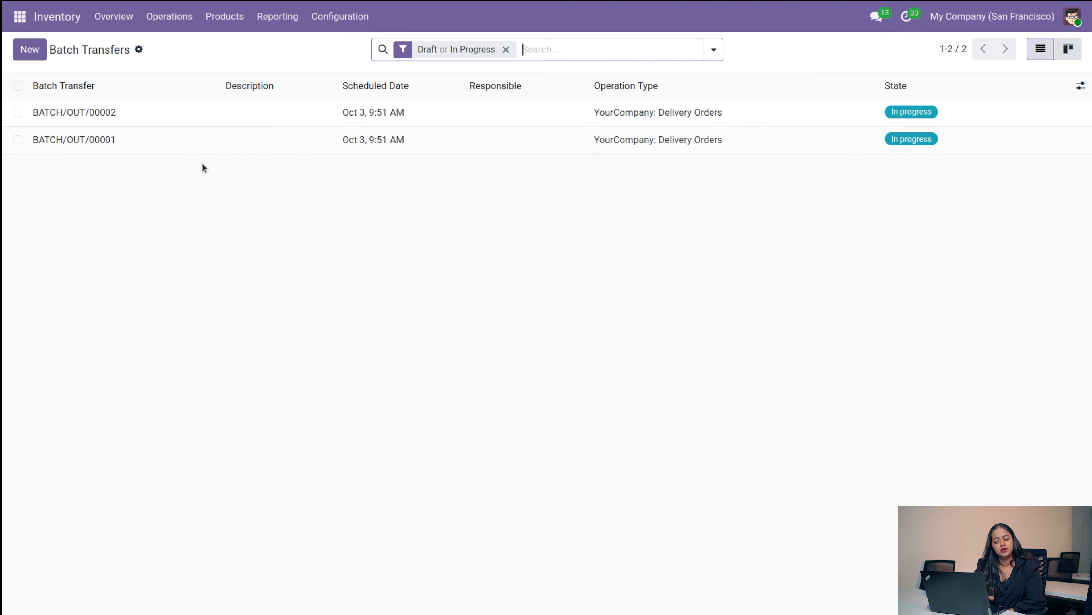
click(181, 17)
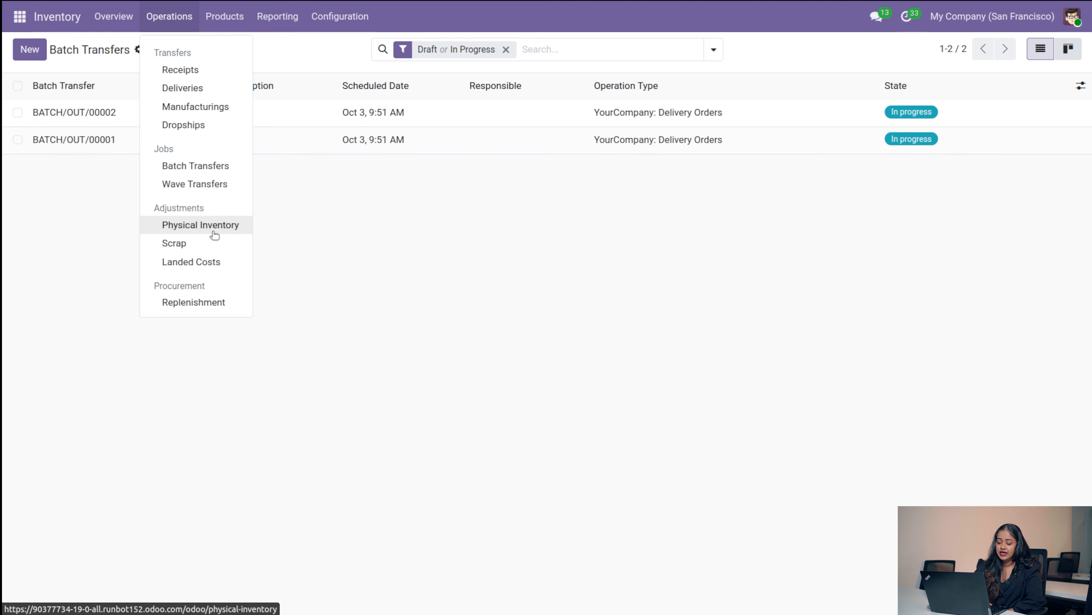
click(192, 303)
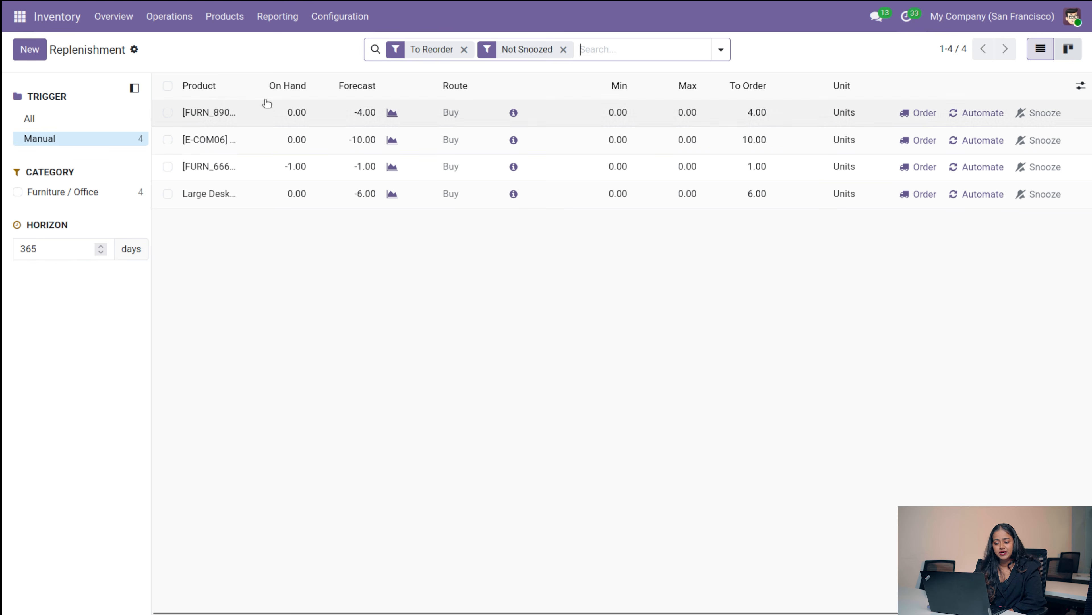
Step: View the Lots / Serial Numbers list, and look through the Stock report's product costs and quantities
click(227, 21)
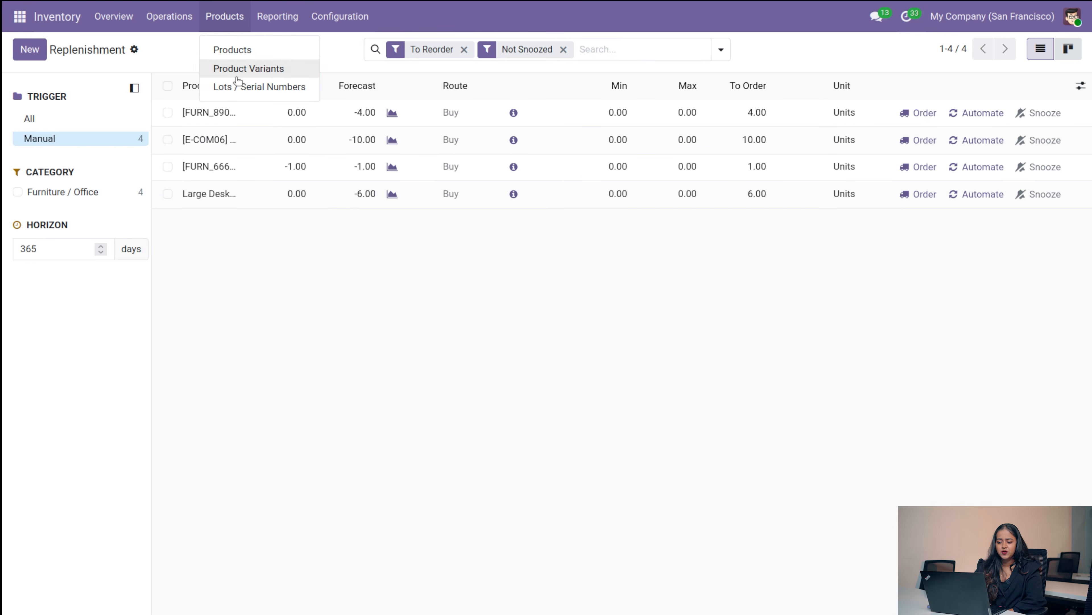
click(237, 94)
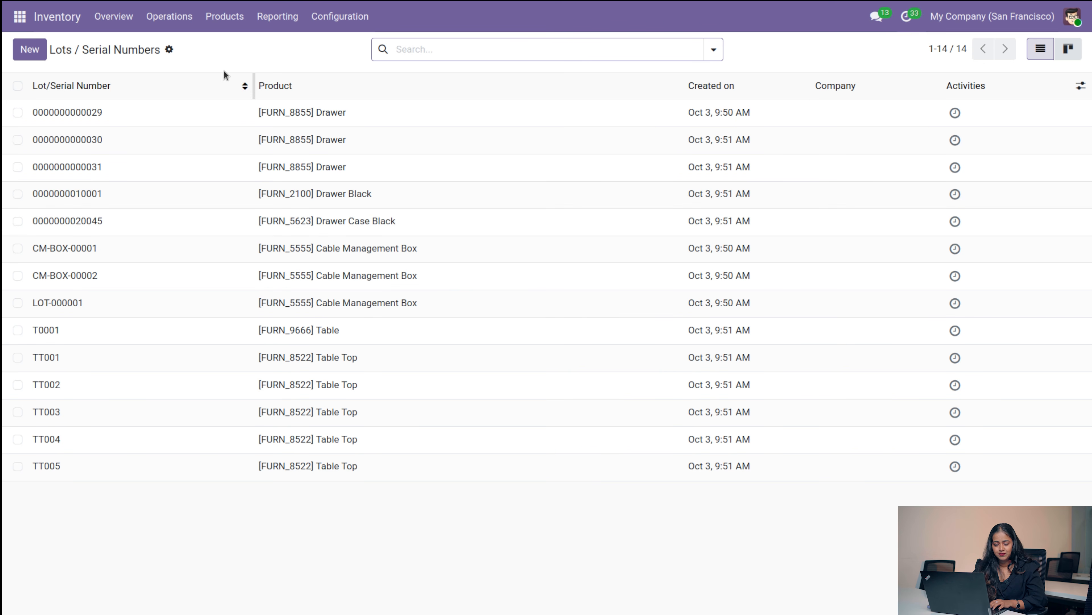
click(264, 20)
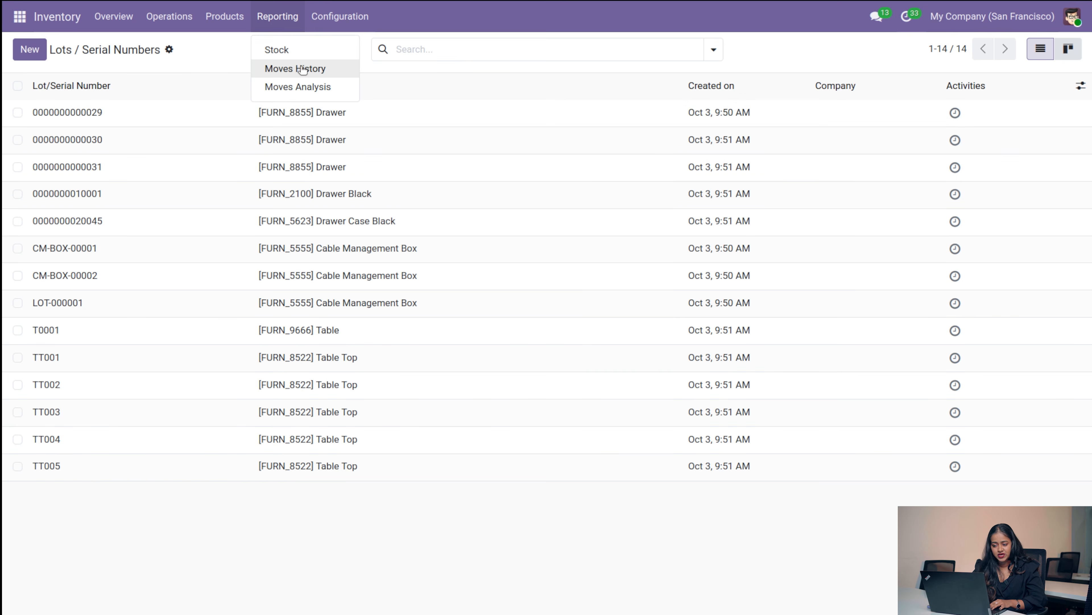
click(287, 44)
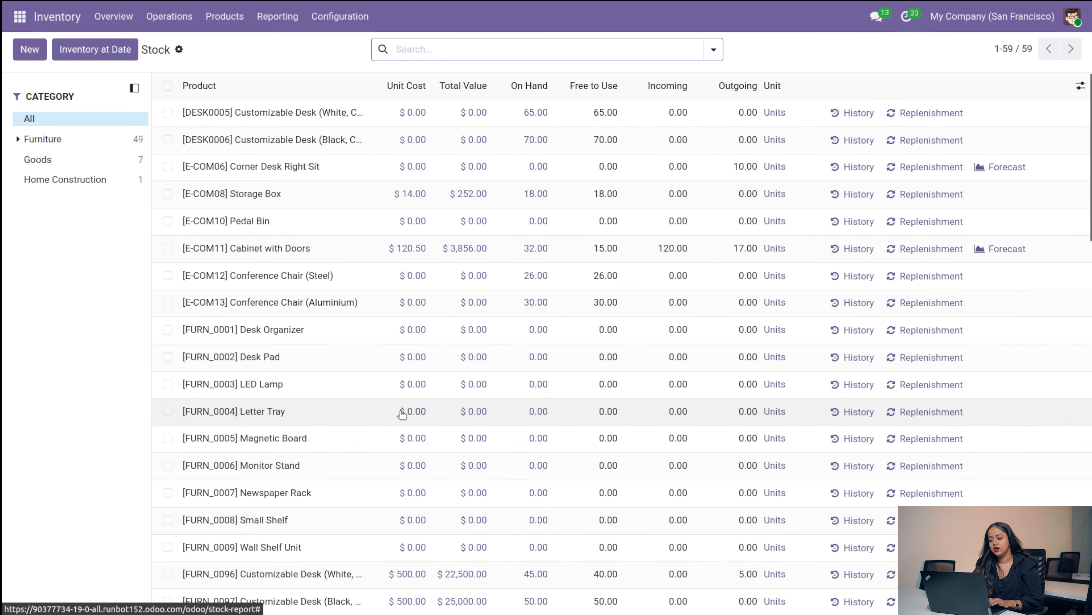
scroll(405, 414, down, 10)
scroll(402, 413, up, 10)
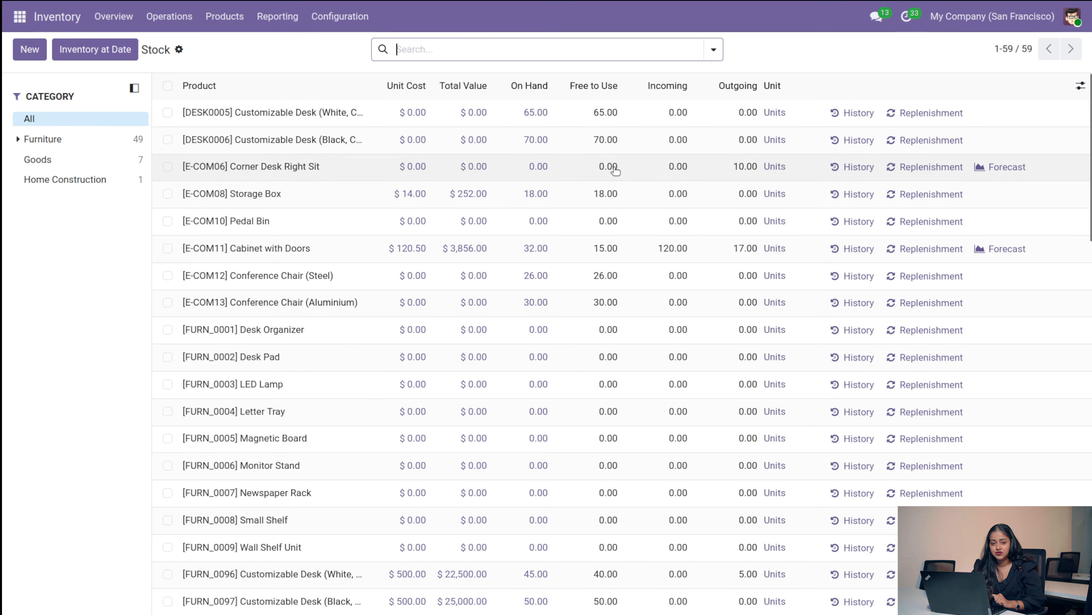
Step: View the Moves Analysis report and examine its pivot table of quantities and counts by month and operation type
click(285, 14)
click(275, 76)
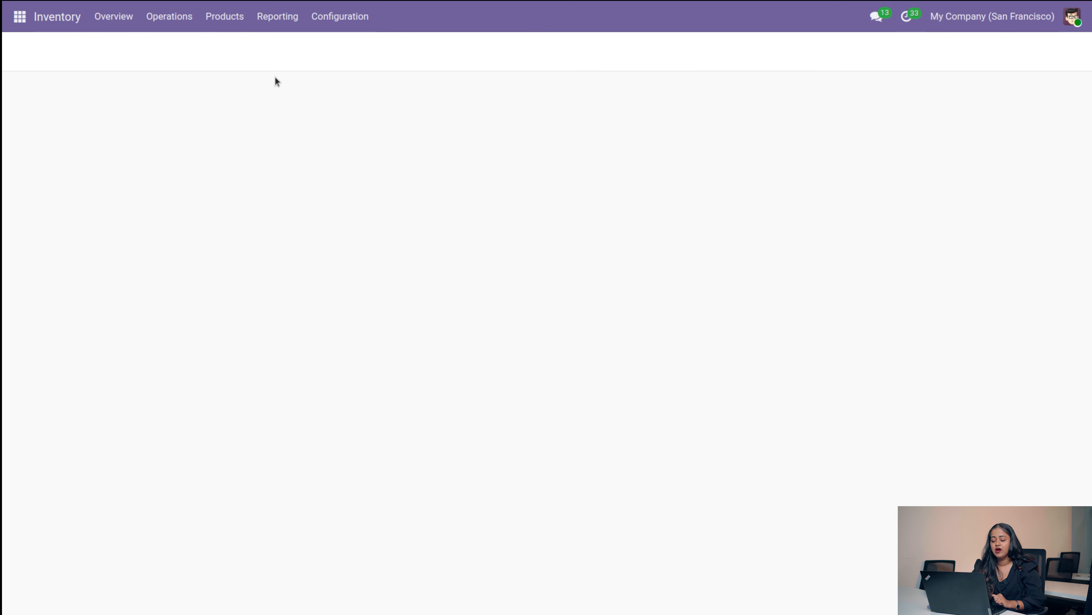
scroll(360, 396, down, 5)
scroll(363, 394, up, 5)
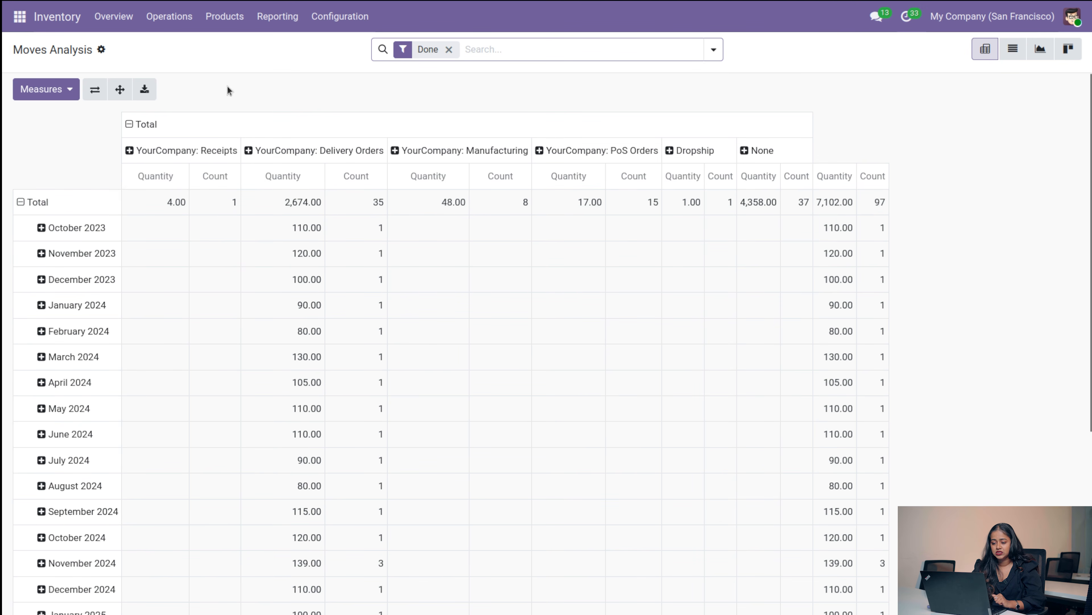
Step: View the Moves History report and look through its completed stock moves
click(273, 25)
click(275, 70)
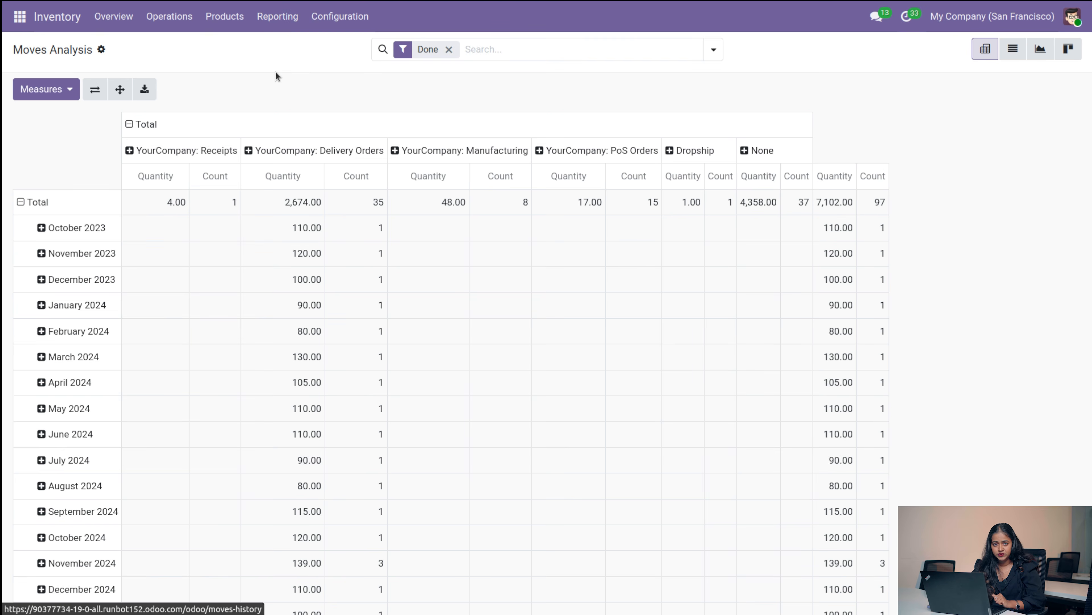
scroll(647, 297, down, 8)
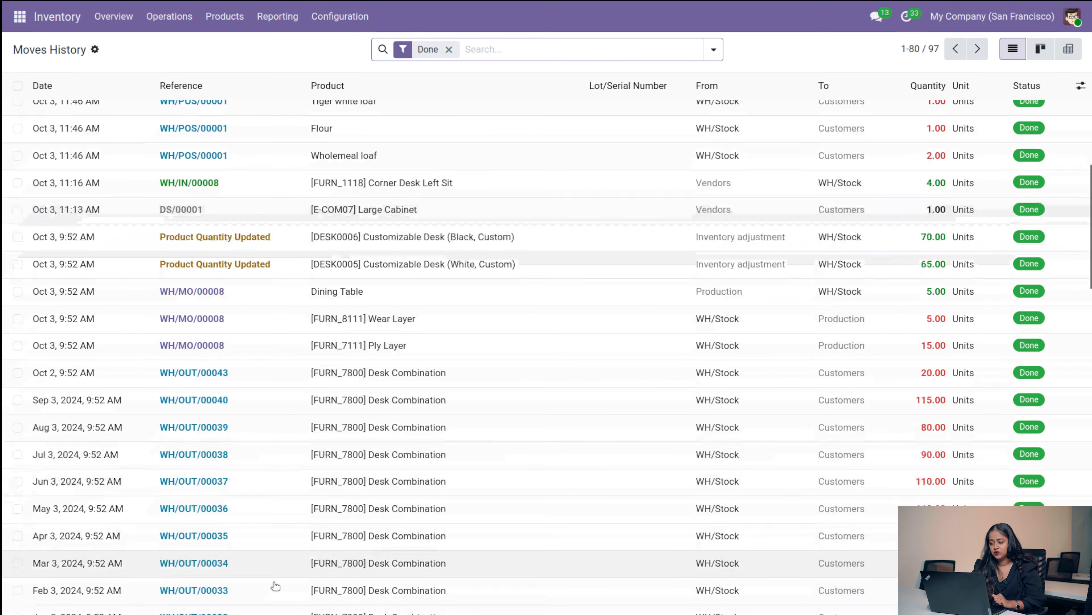
scroll(648, 297, up, 8)
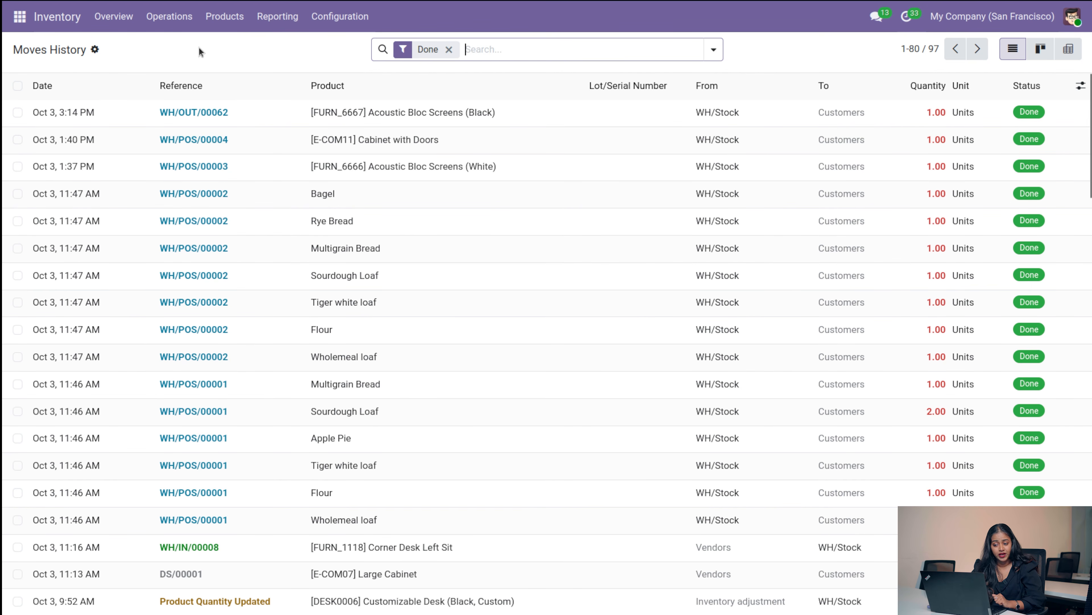
click(218, 15)
click(291, 21)
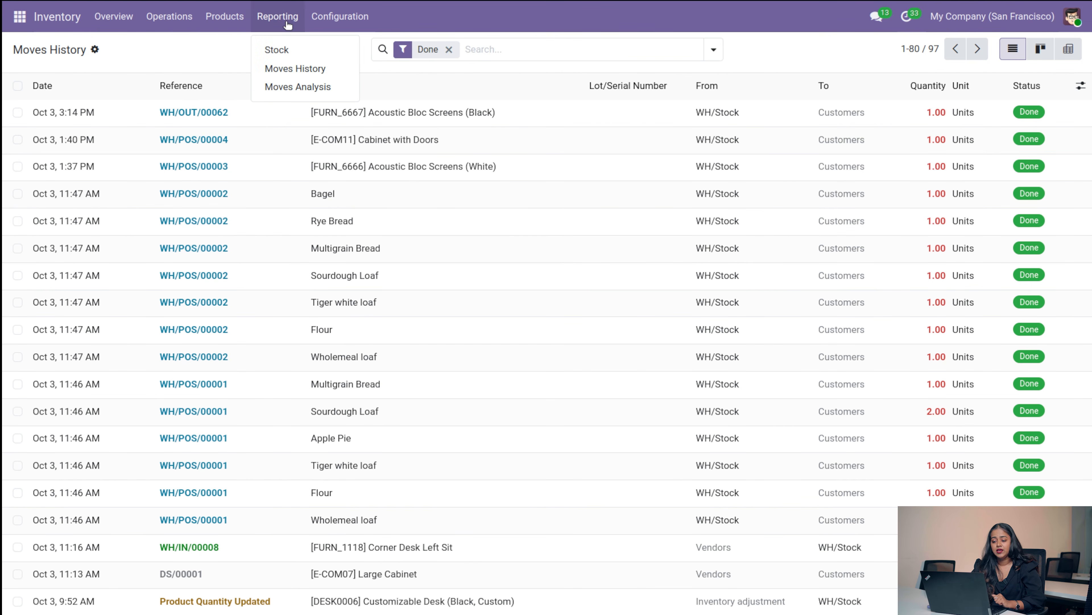
Step: View the Warehouses list, examine the YourCompany warehouse record, and return to the list
click(338, 25)
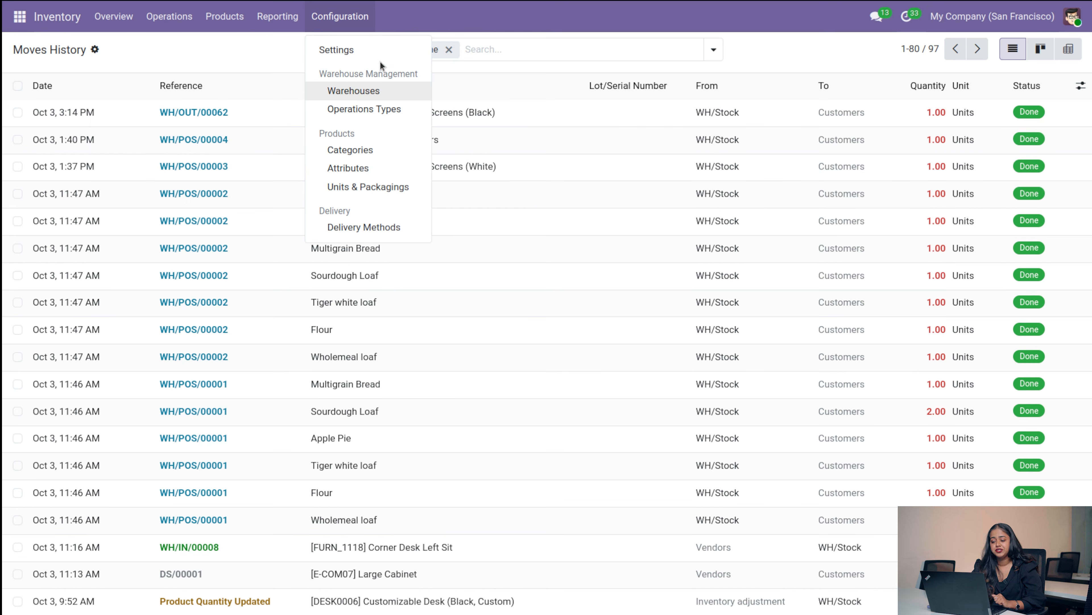
click(381, 93)
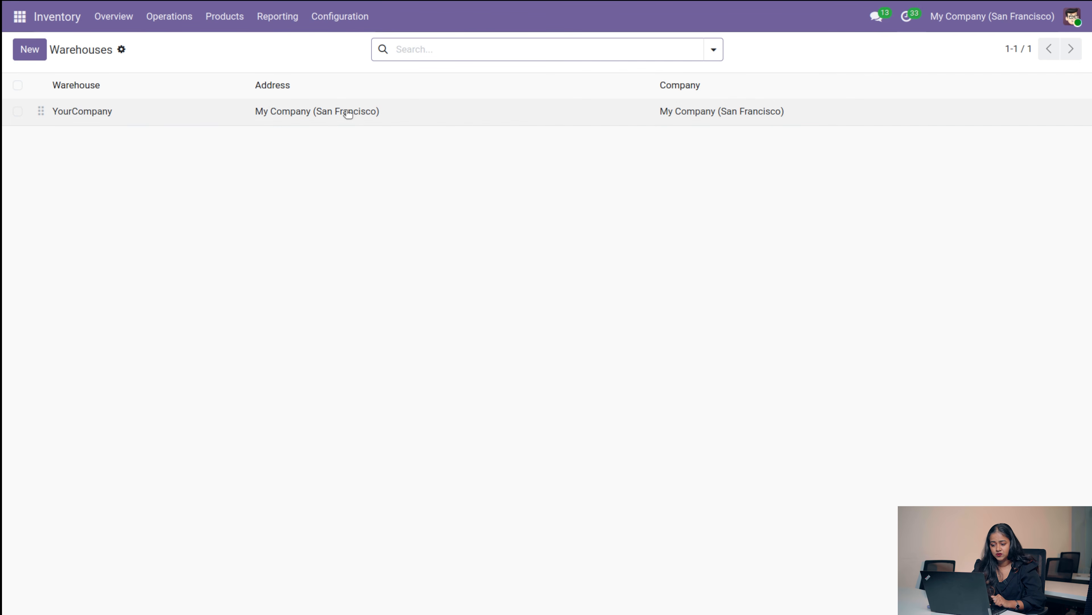
click(349, 113)
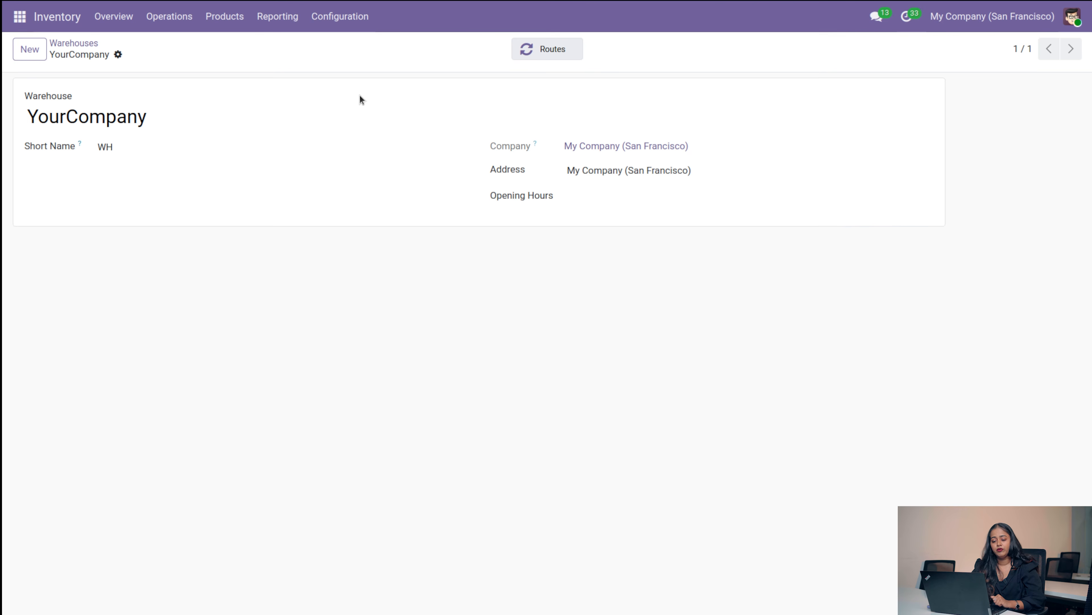
click(94, 47)
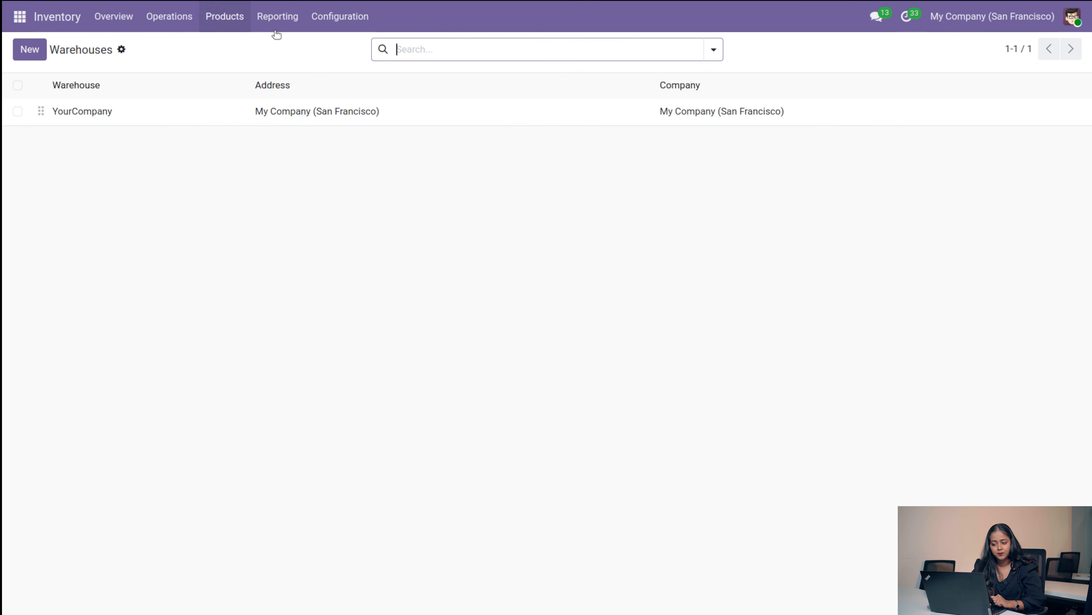
Step: View the Operations Types list and open a blank operation type form to examine its fields
click(340, 16)
click(353, 112)
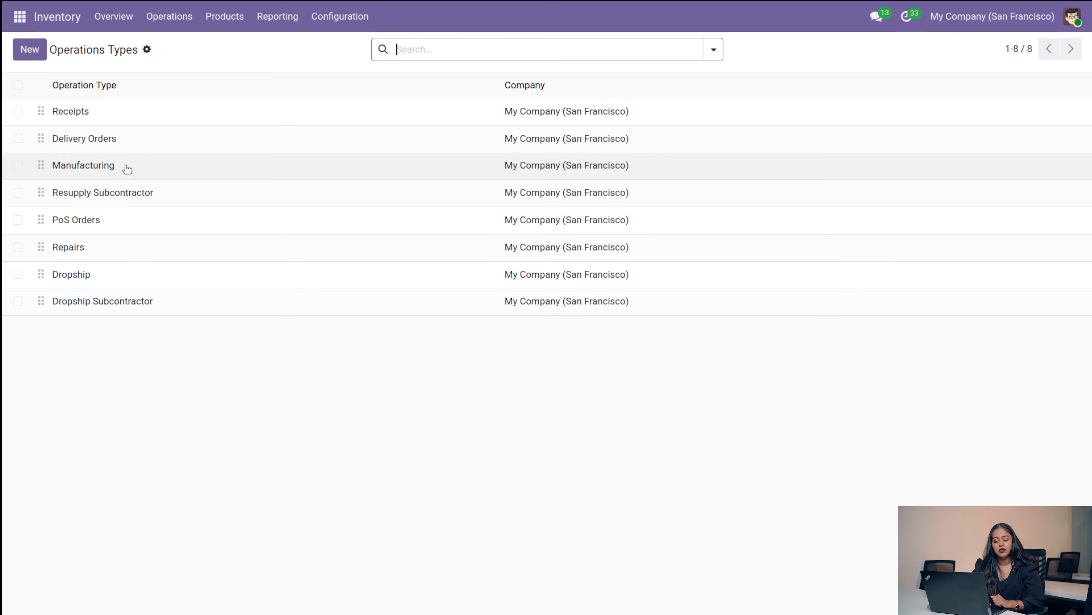
click(44, 55)
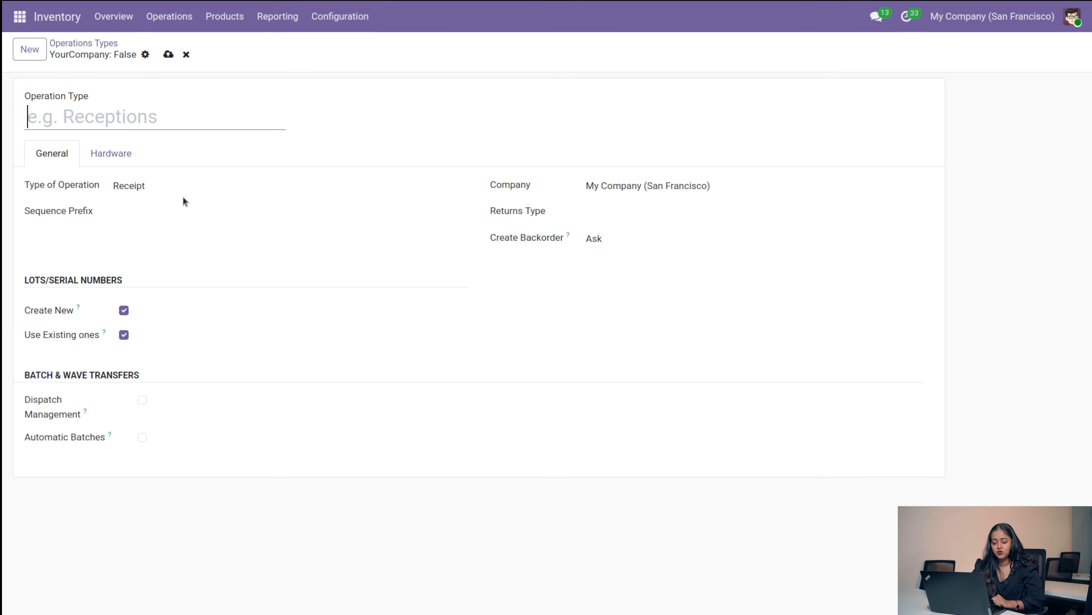
Step: View the Units & Packagings and Delivery Methods lists, and examine the pricing rules of The Poste delivery method
click(368, 26)
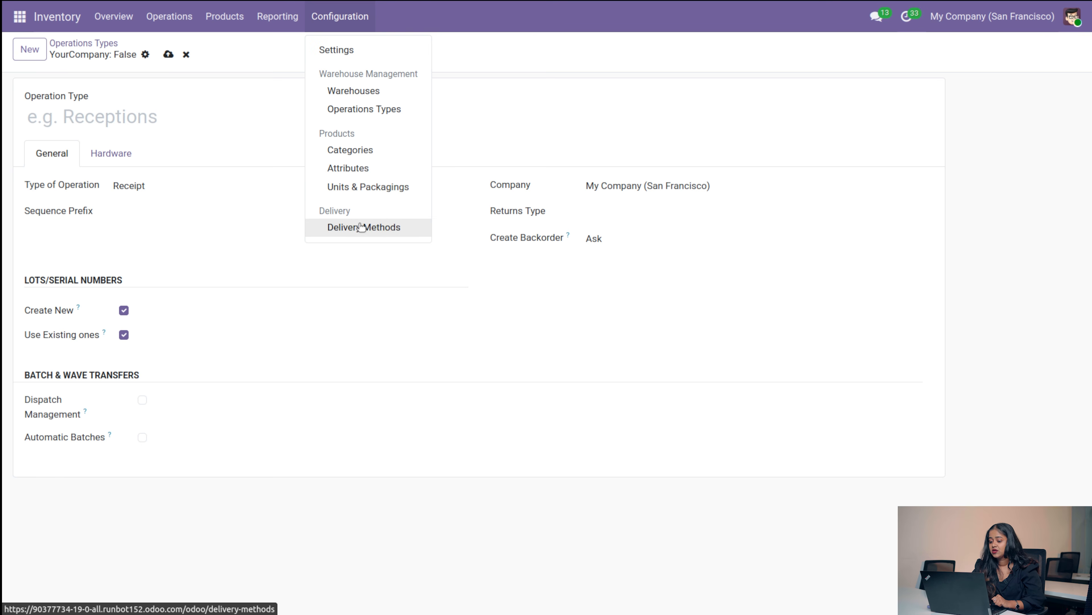
click(402, 187)
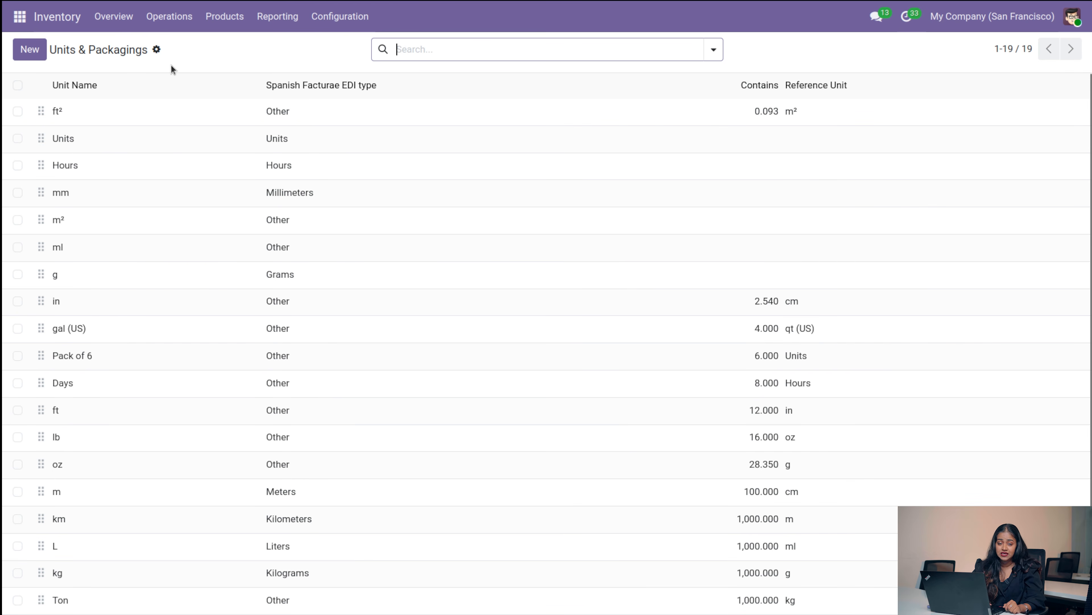
click(340, 16)
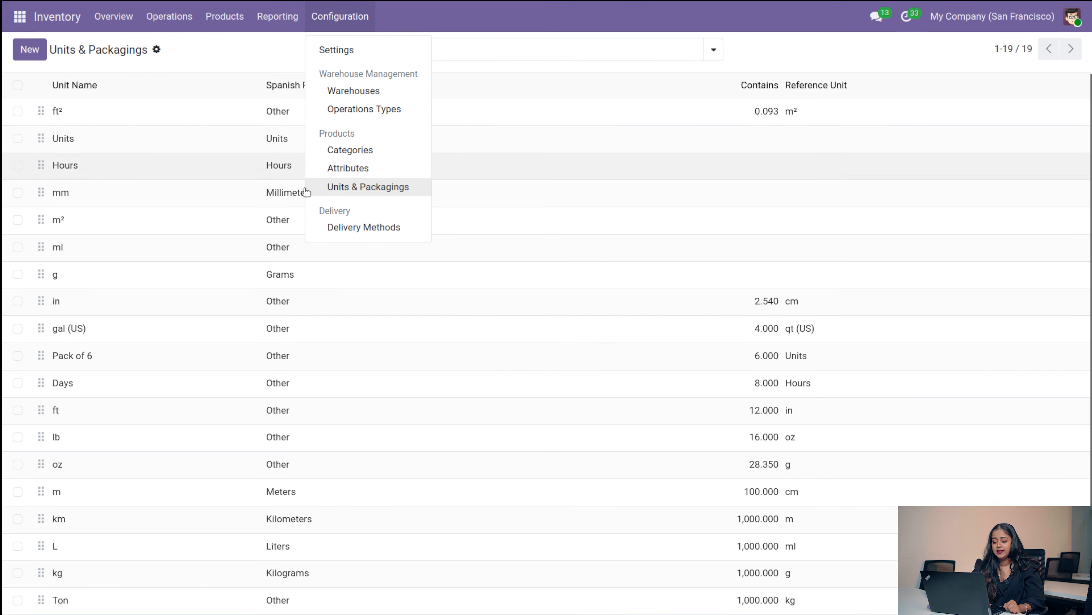
click(412, 232)
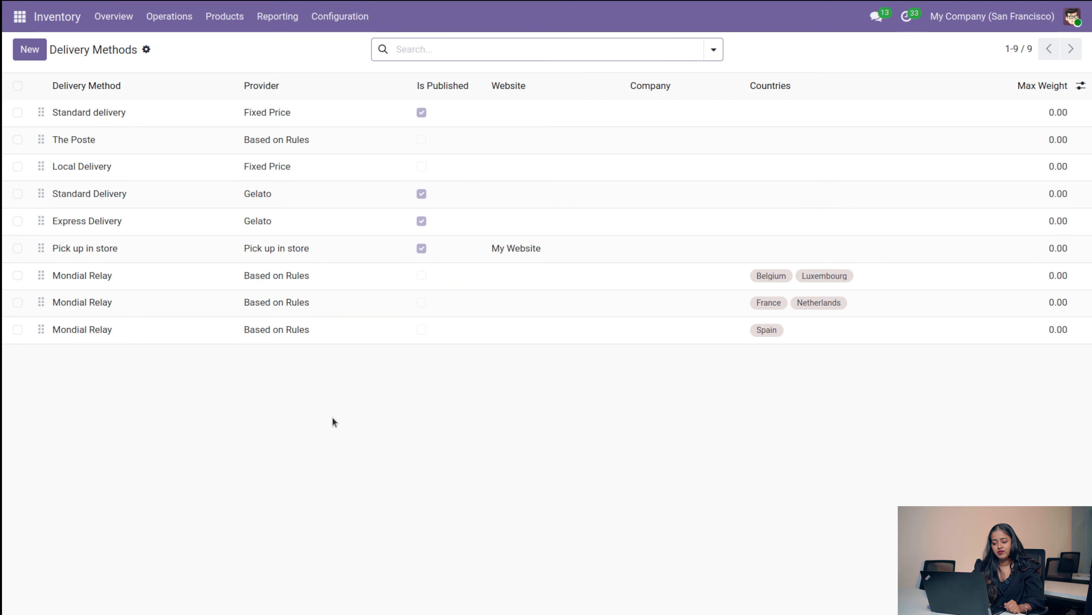
click(239, 139)
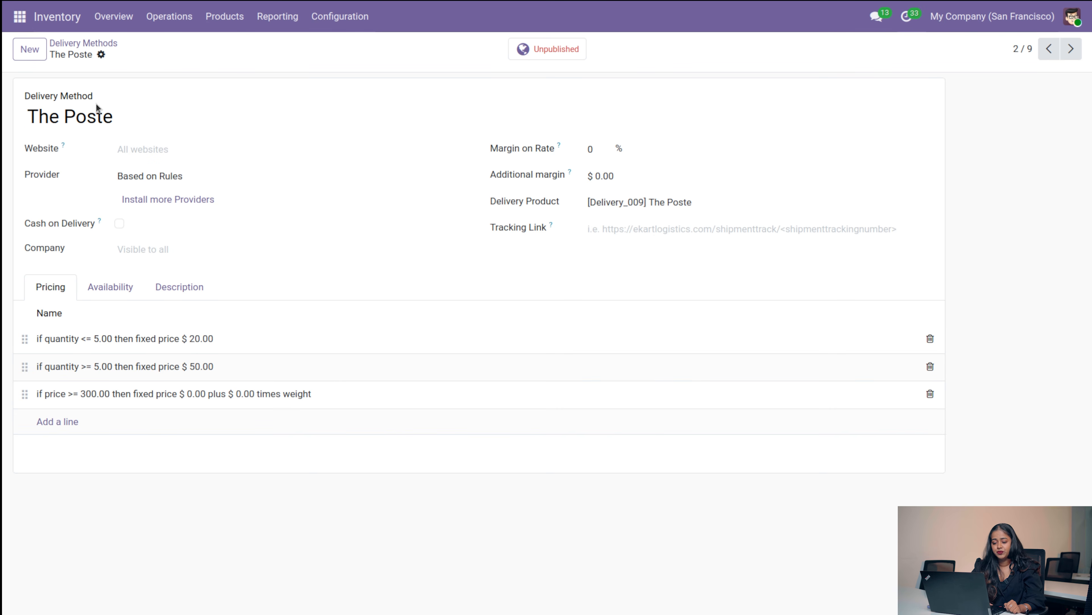
click(101, 50)
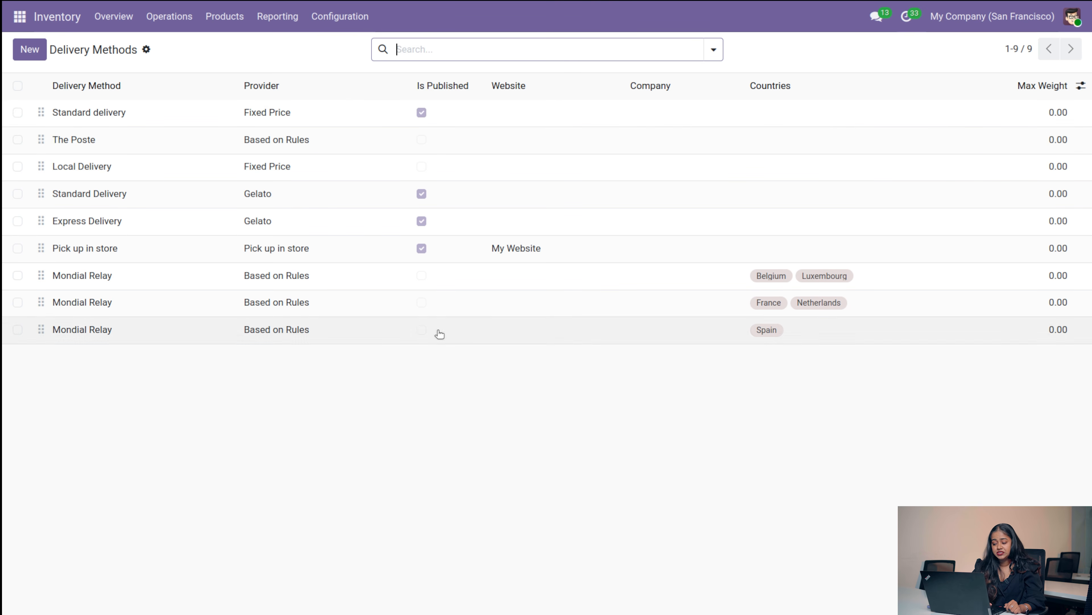
Step: Switch to the Manufacturing app and look over its Manufacturing Orders list and configuration options
click(20, 18)
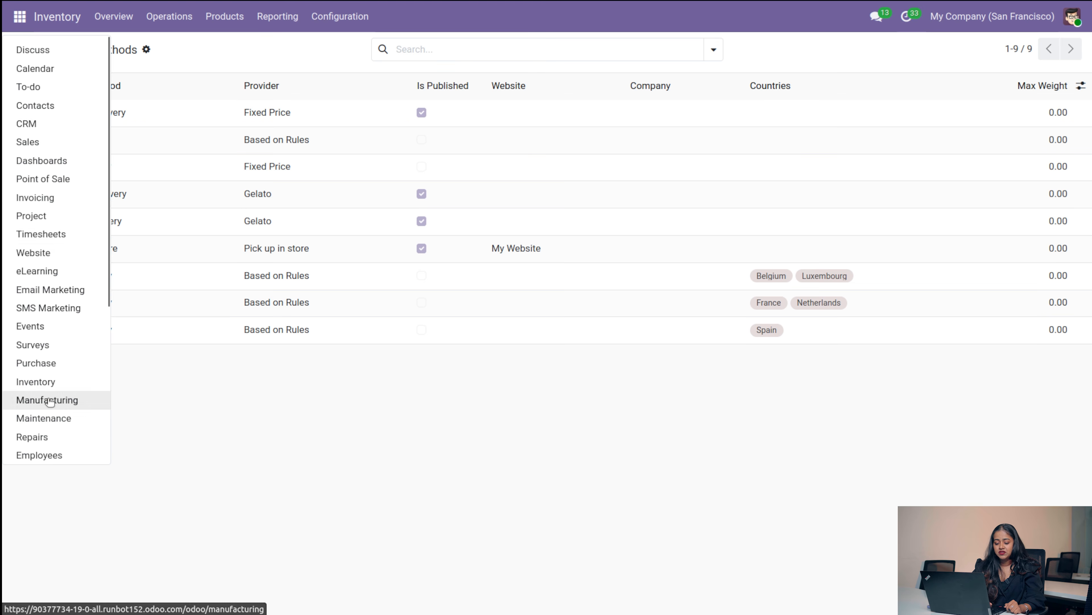
scroll(49, 400, down, 5)
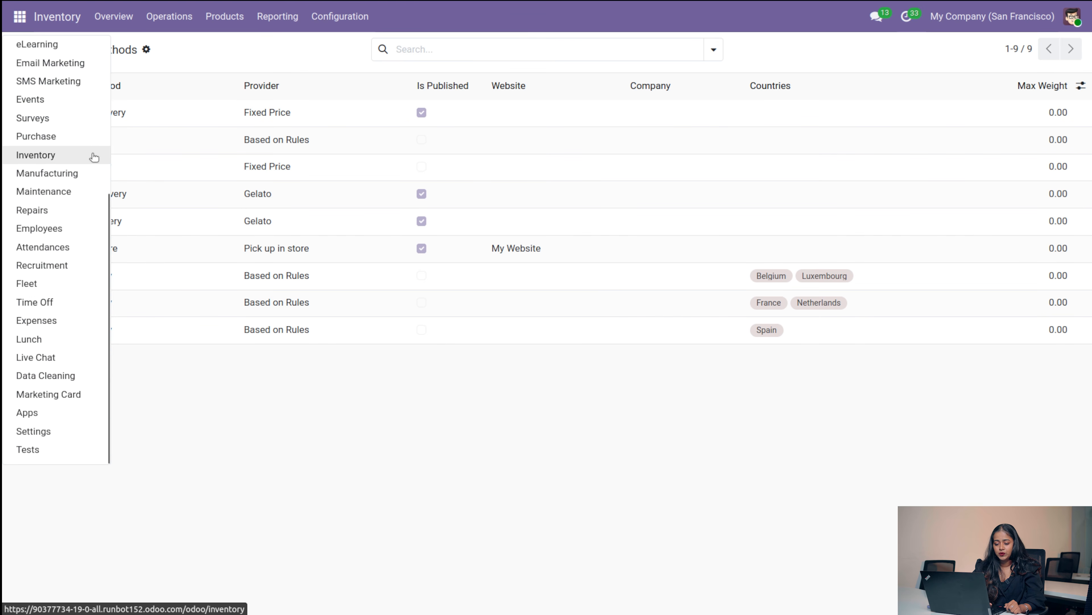
click(89, 172)
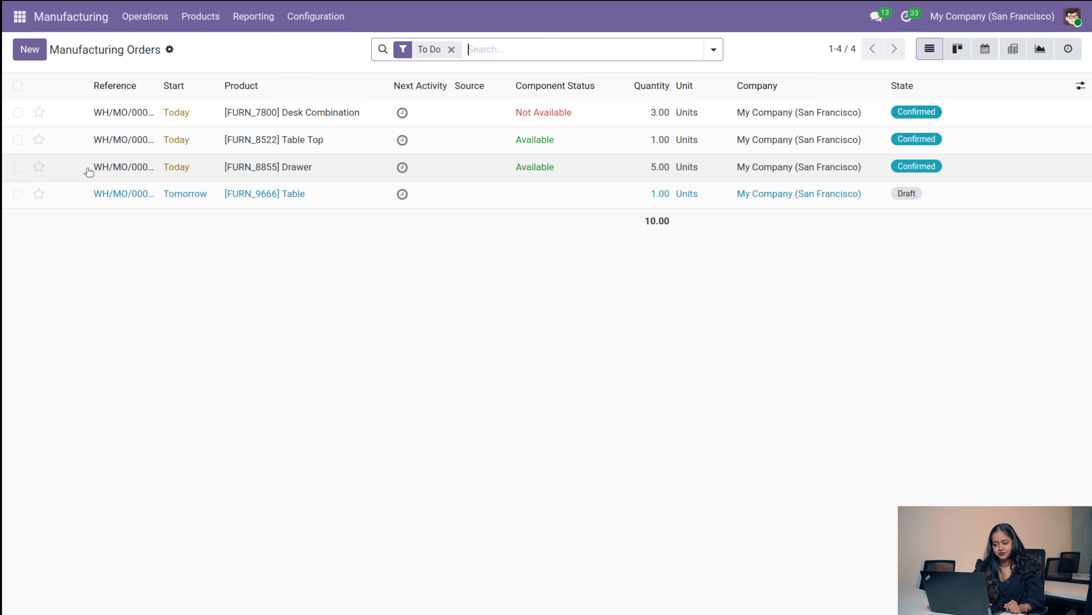
click(199, 27)
click(323, 20)
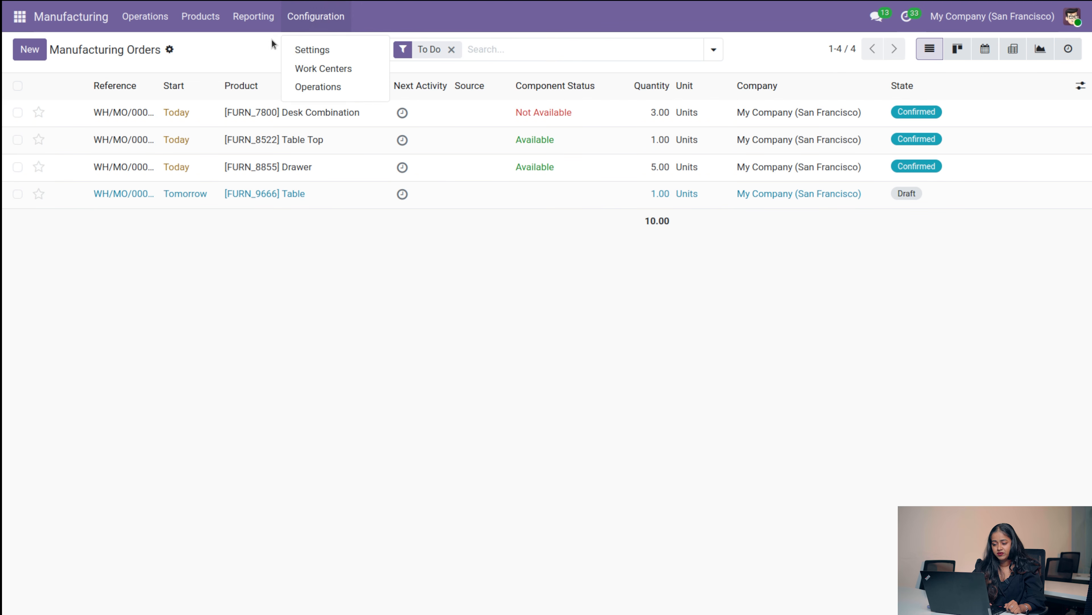
Step: View the Manufacturing Orders list, examine the Desk Combination manufacturing order, and return to the list
click(144, 16)
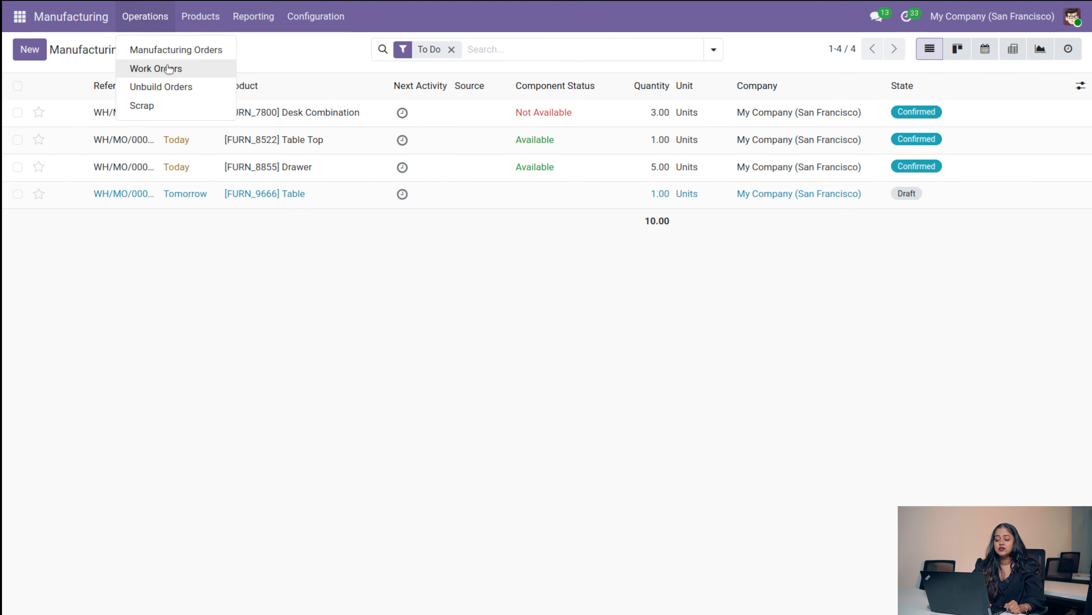
click(215, 57)
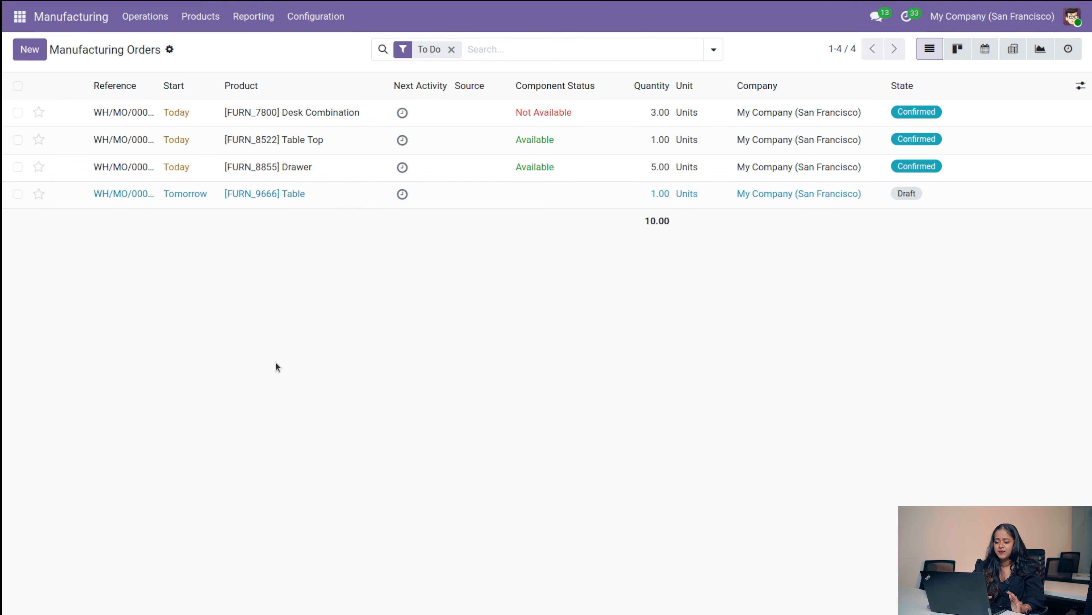
click(267, 122)
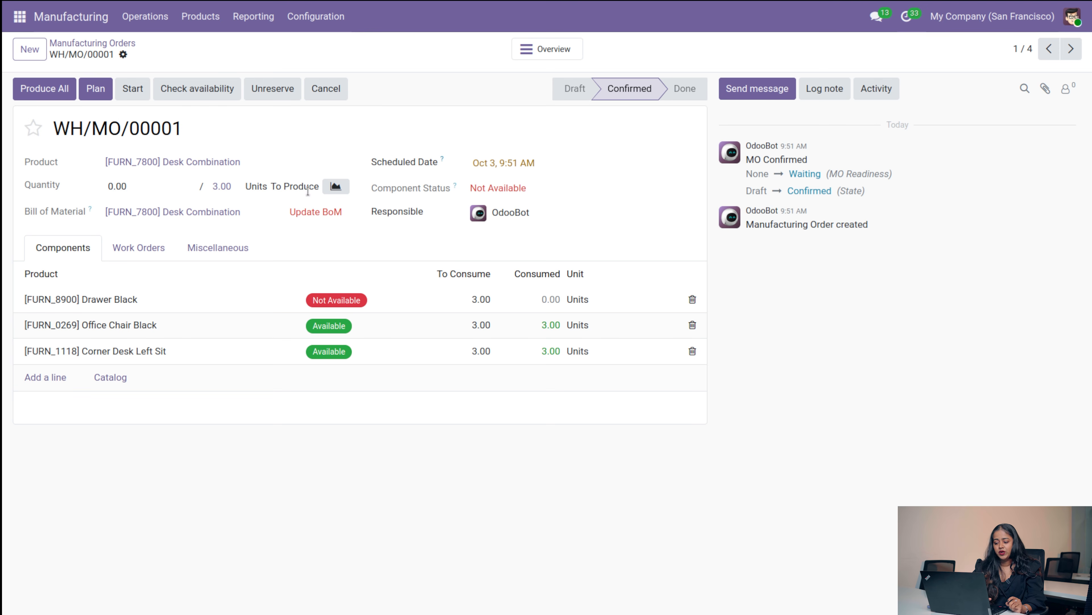
click(93, 43)
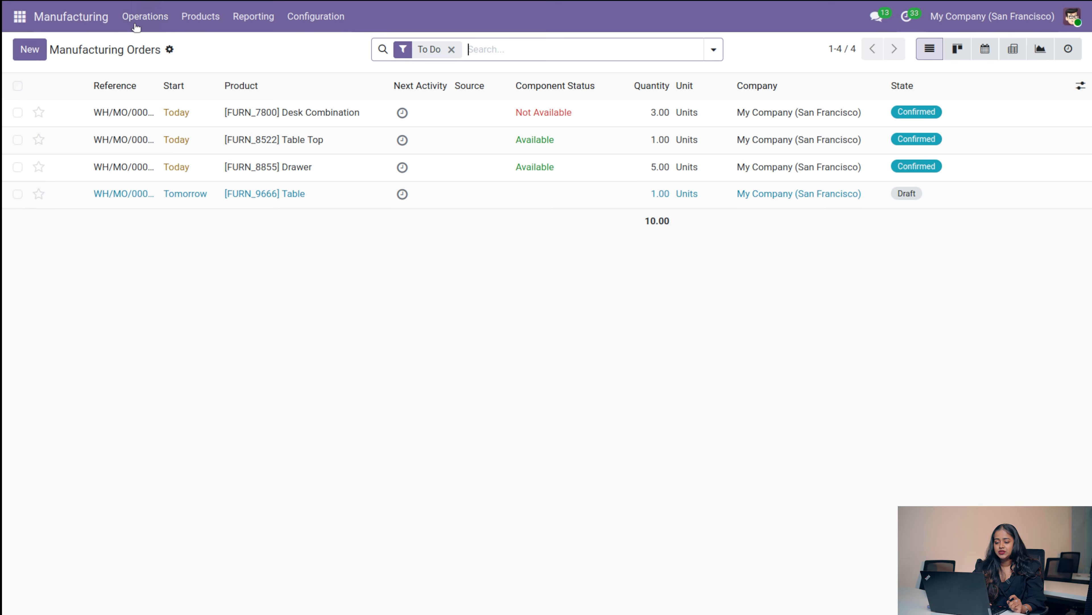
Step: Start and pause the Desk Combination work order in the Work Orders list, then check its time tracking and return to the list
click(150, 18)
click(161, 67)
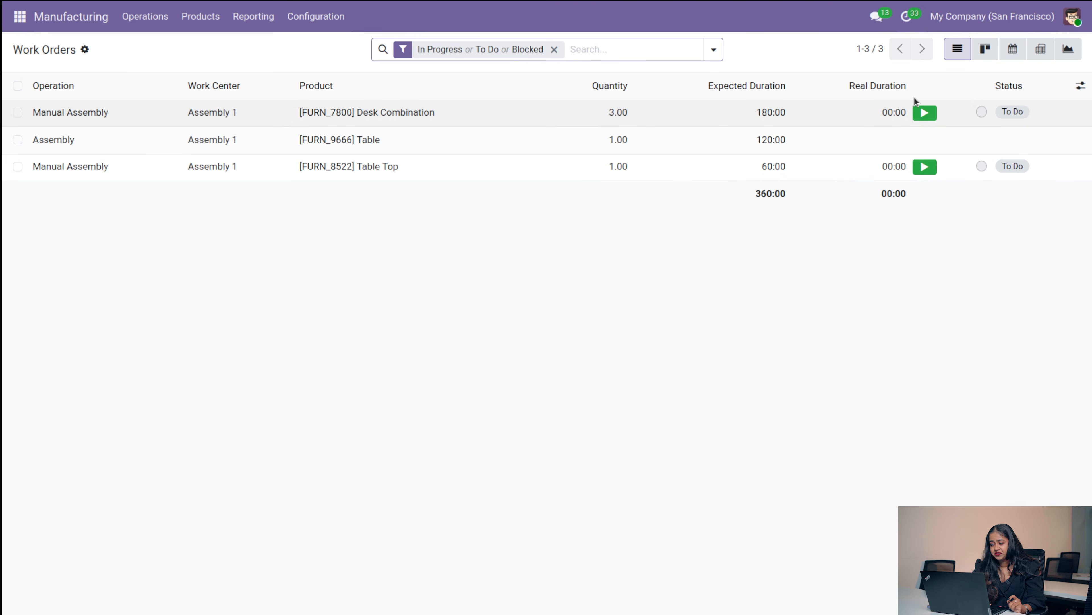
click(926, 113)
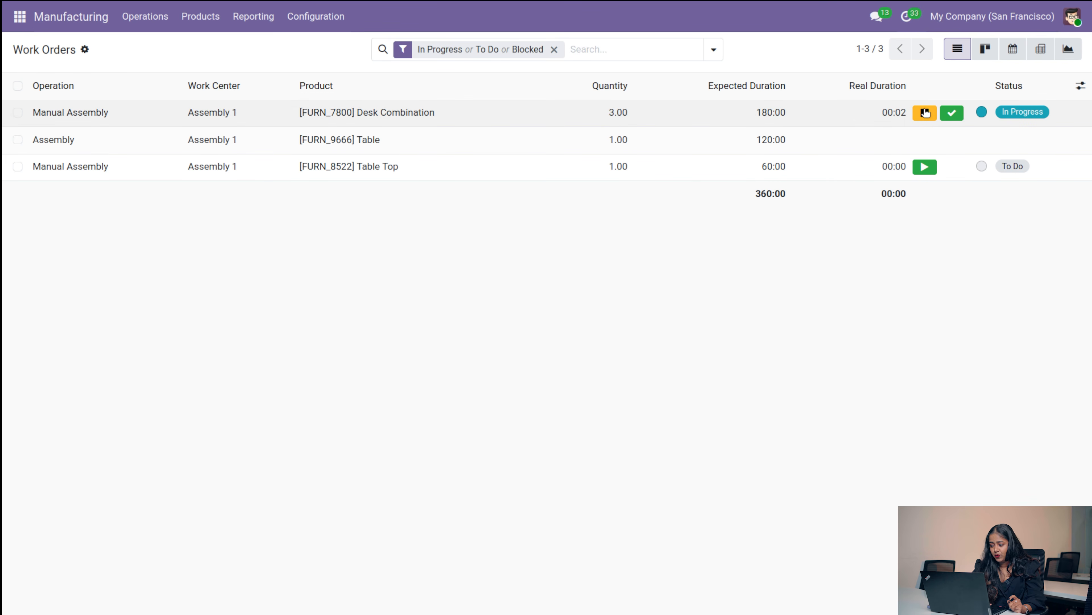
click(925, 112)
click(956, 113)
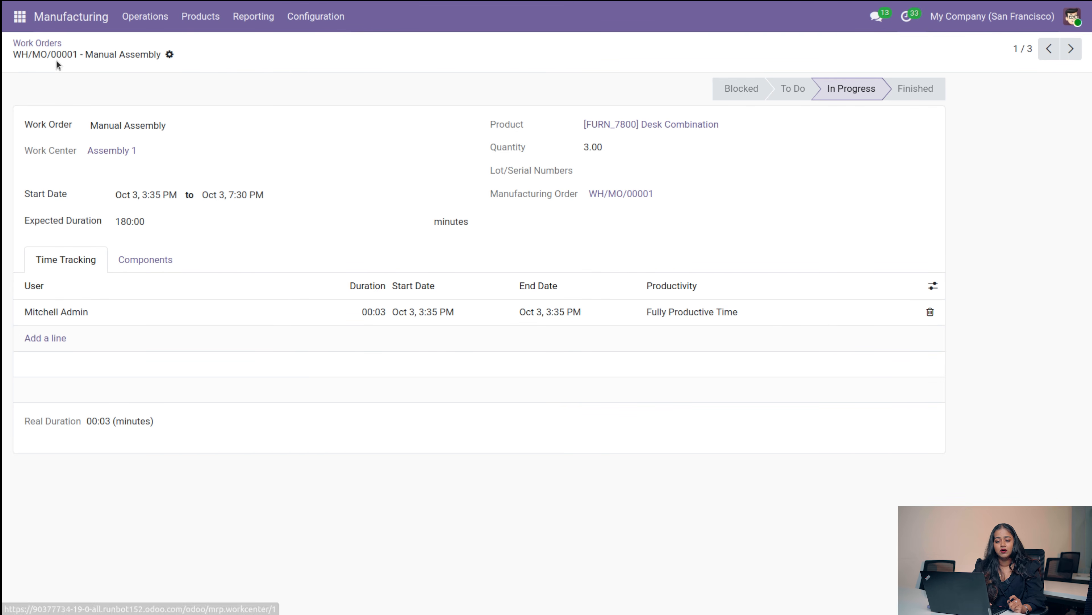
click(39, 43)
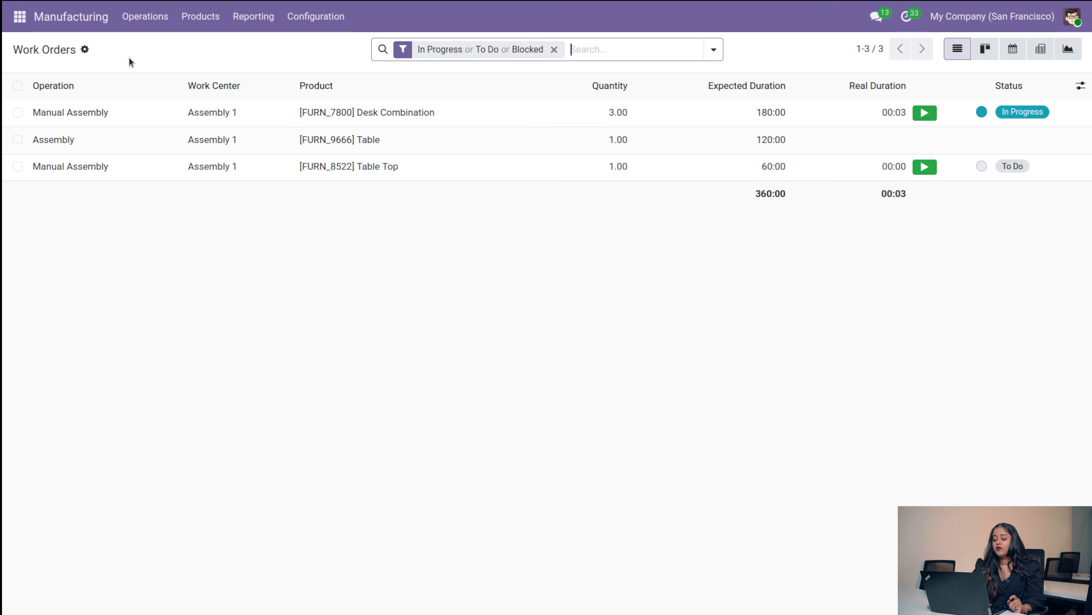
Step: Examine a blank unbuild order form from the Unbuild Orders list, discard it, and view the Scrap Orders list
click(144, 17)
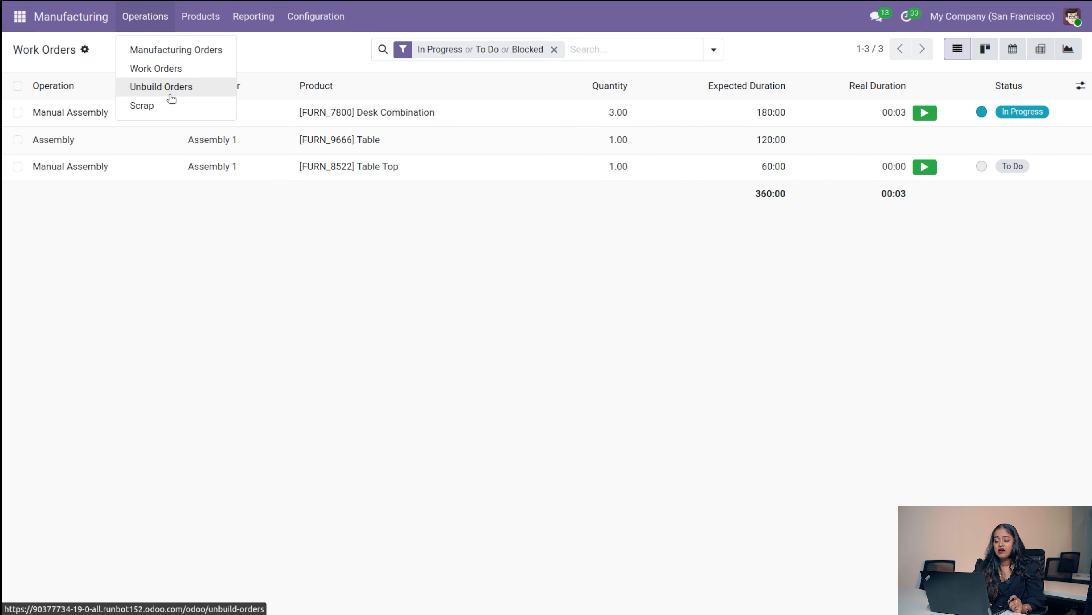
click(171, 99)
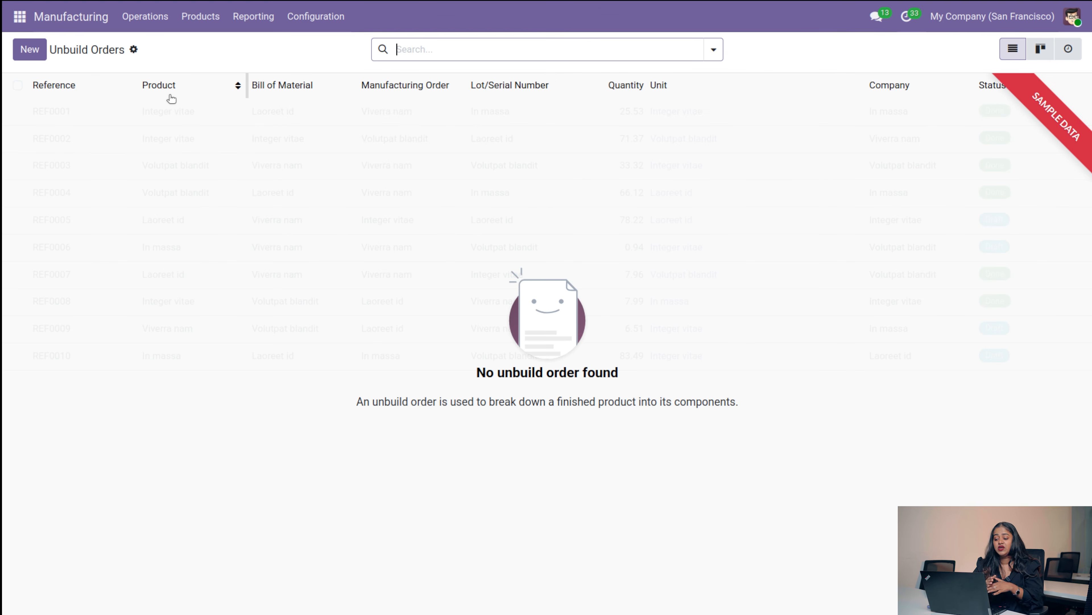
click(21, 56)
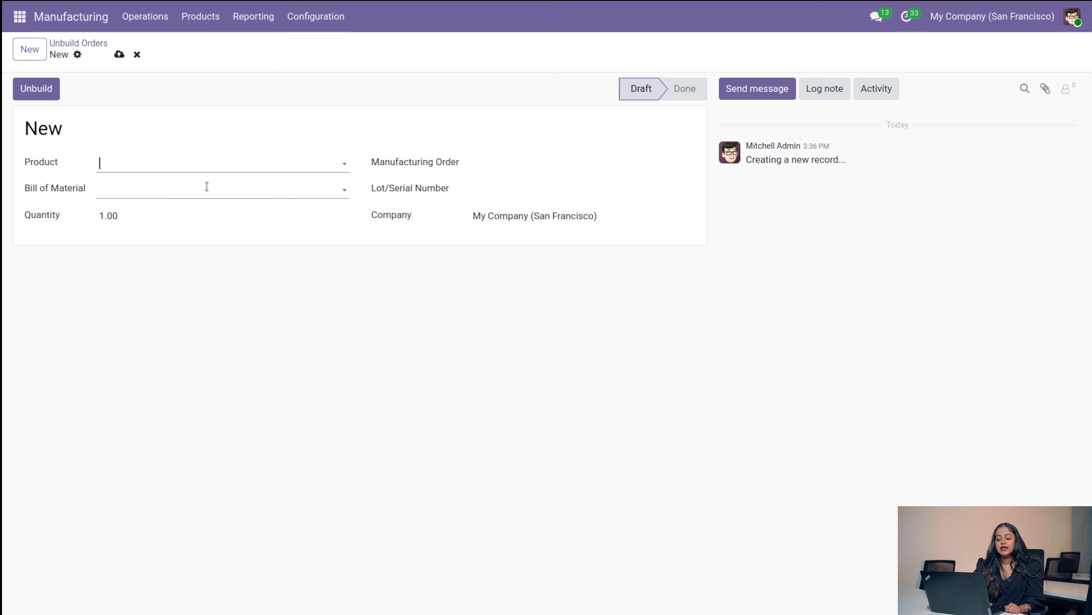
click(136, 55)
click(145, 17)
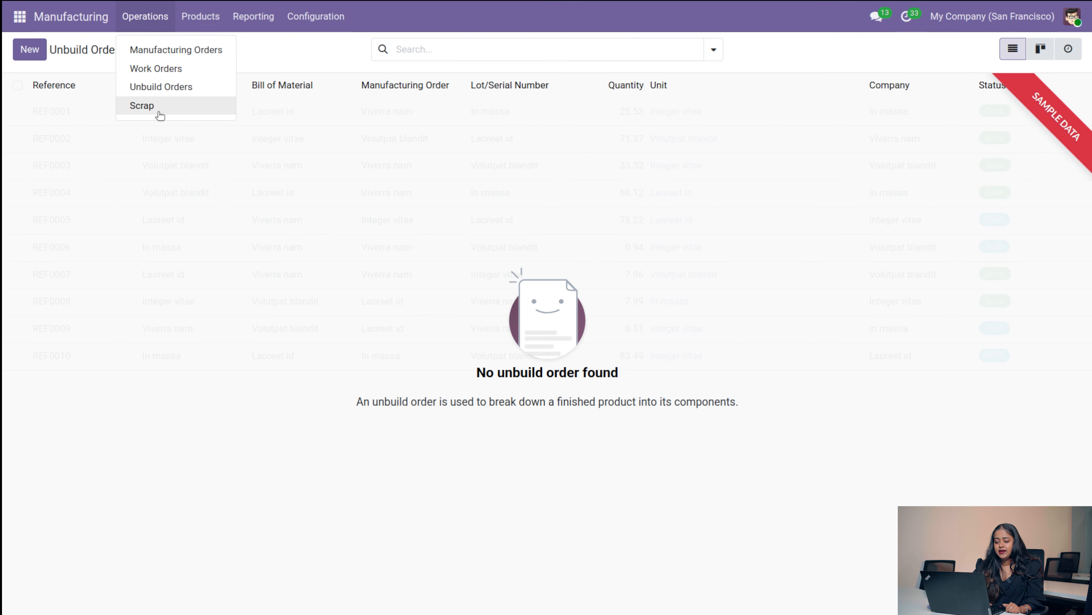
click(159, 112)
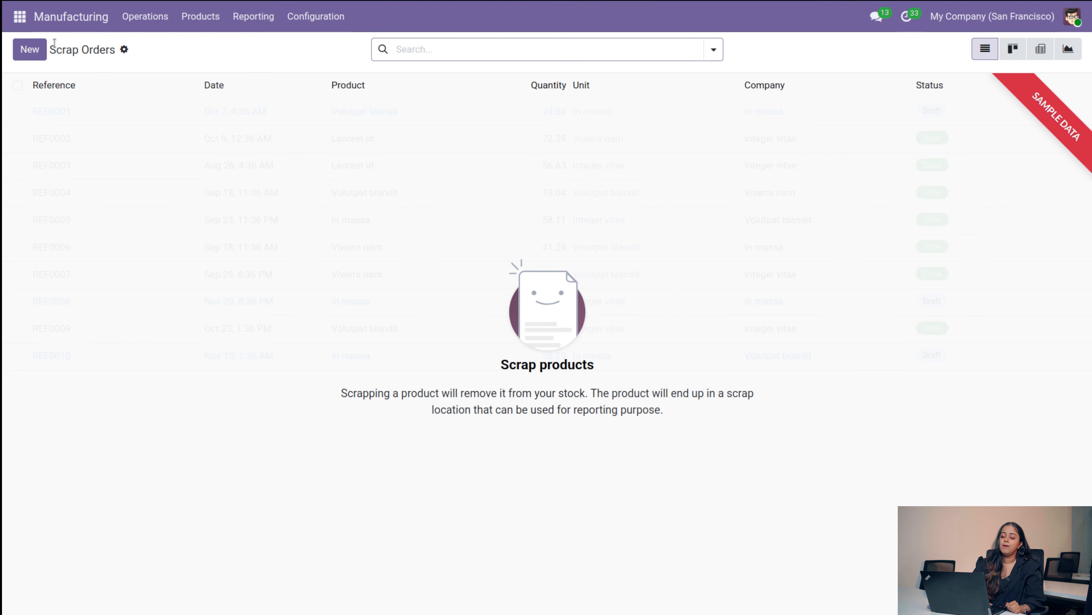
Step: View the Bills of Materials list and examine the components of the Desk Combination bill of materials
click(197, 26)
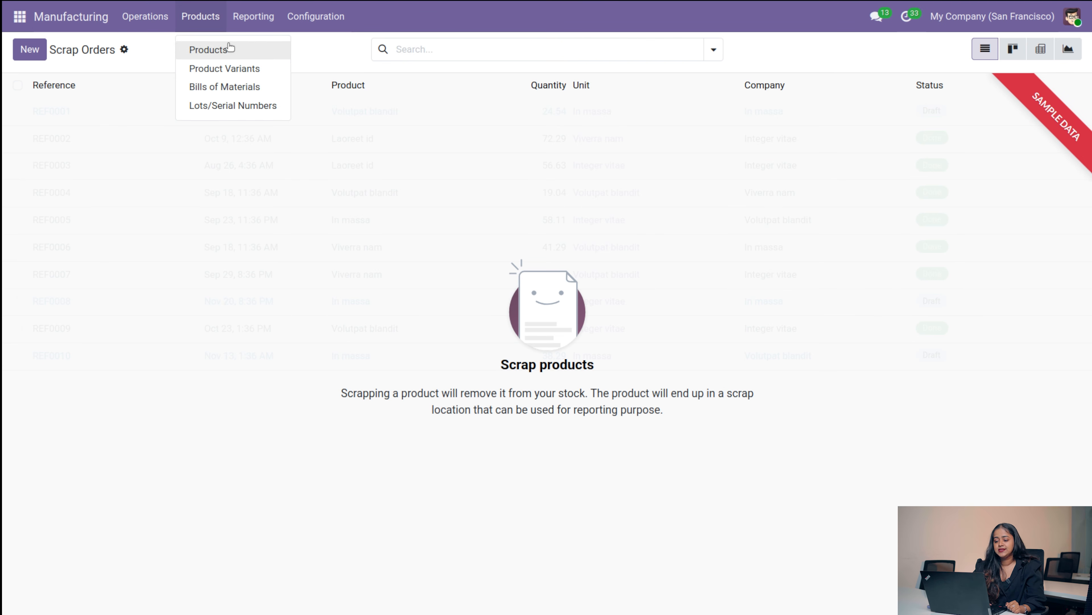
click(246, 88)
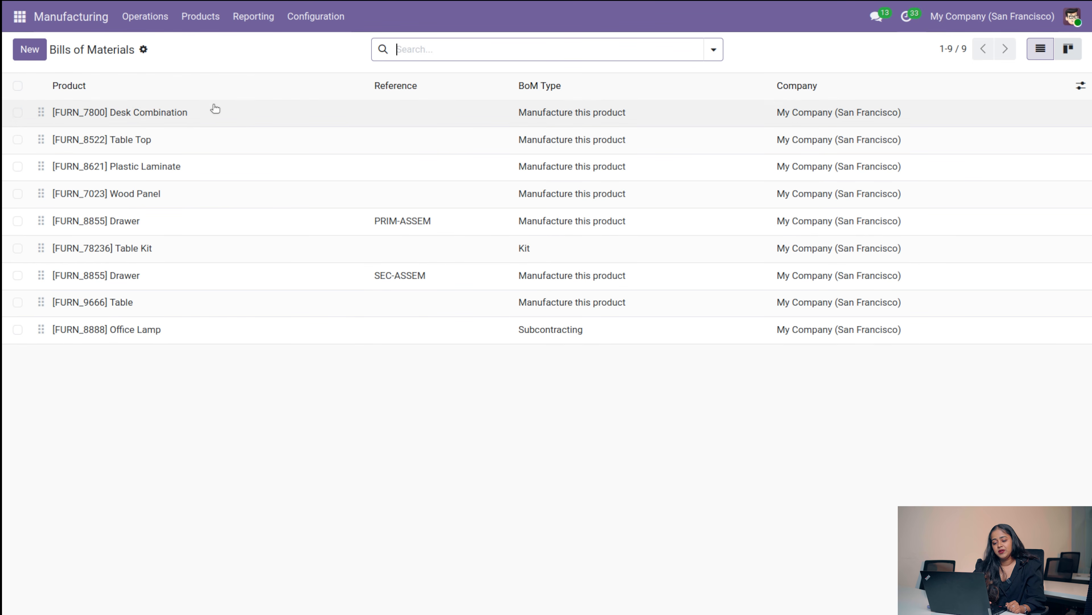
click(179, 116)
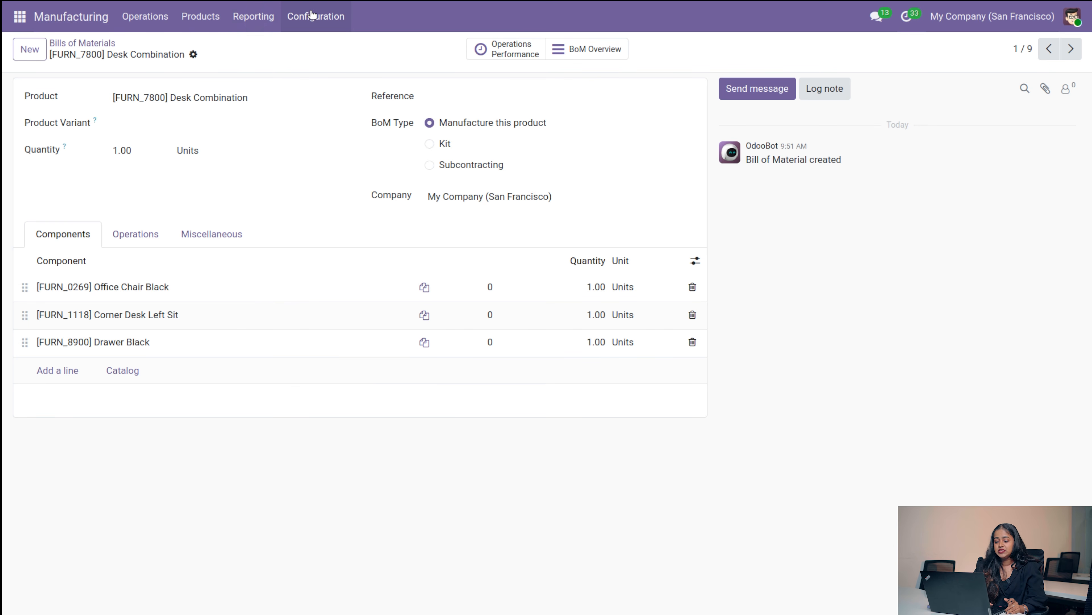
Step: View the Work Orders Analysis report and switch its chart measure to Duration Per Unit
click(306, 17)
mouse_move(190, 26)
mouse_move(247, 33)
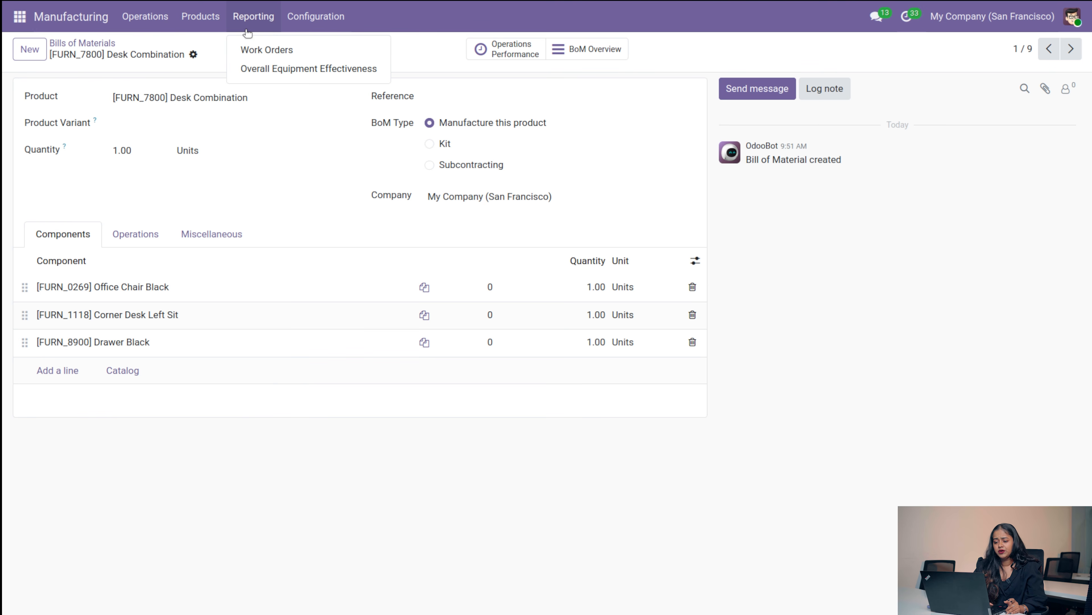
click(269, 48)
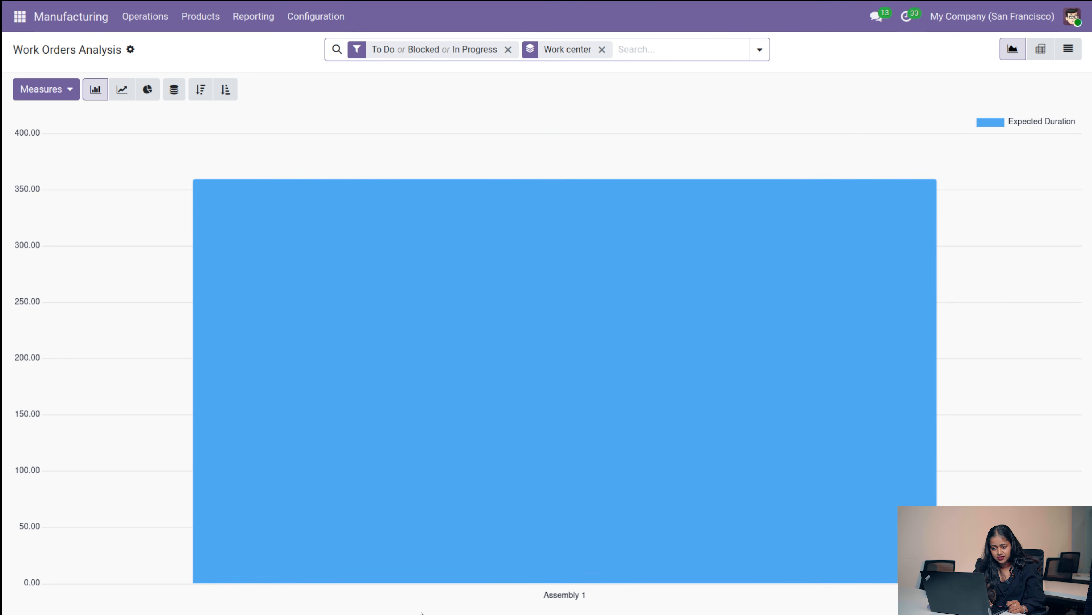
click(37, 91)
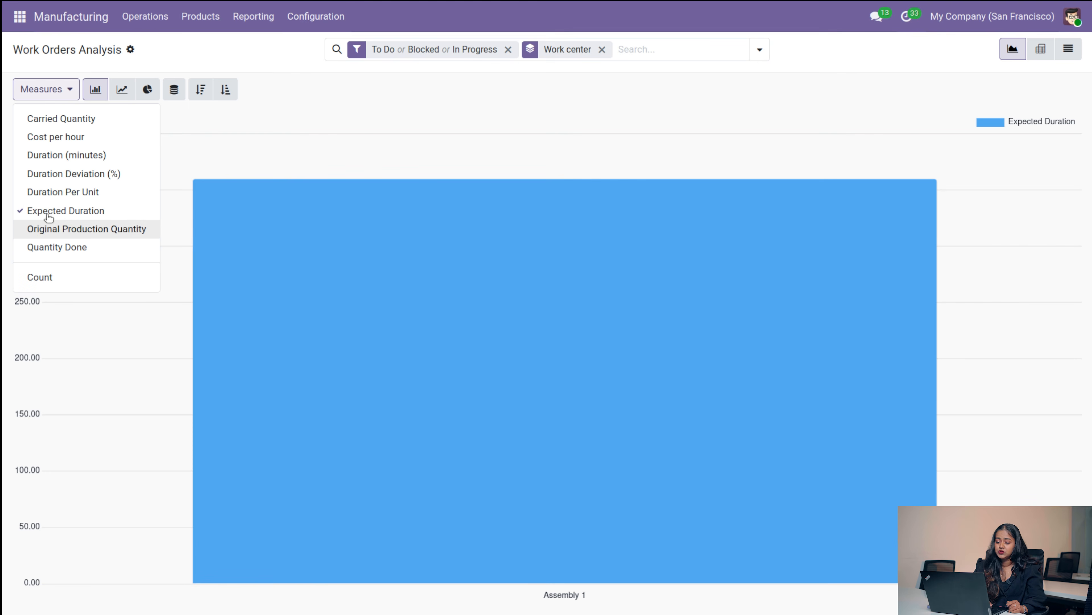
click(49, 193)
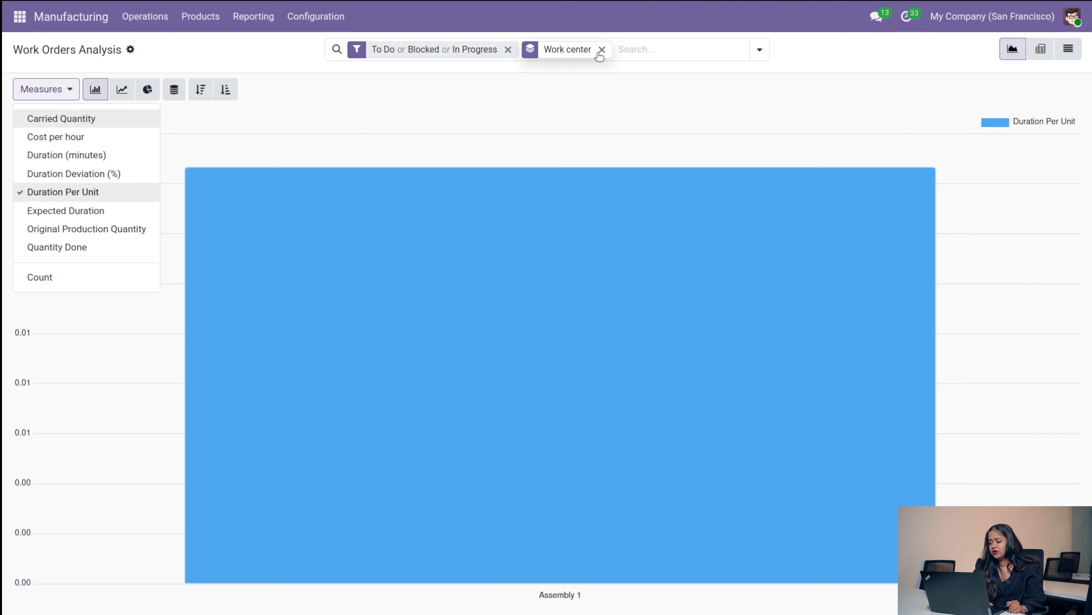
Step: View the Overall Equipment Effectiveness report and examine the chart values for Assembly 1 and Drill 1
click(267, 29)
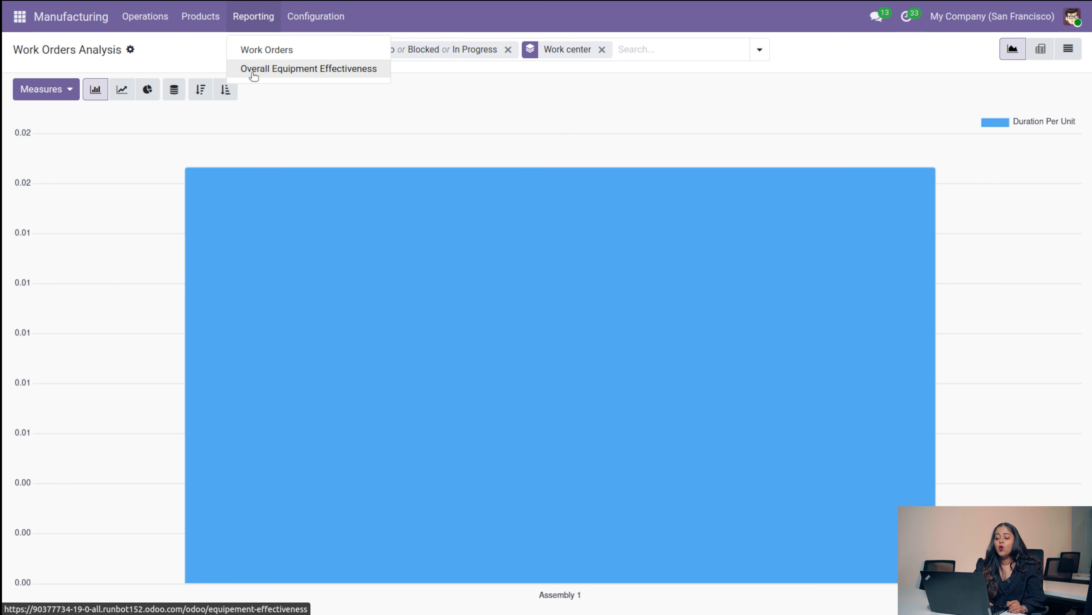
click(252, 70)
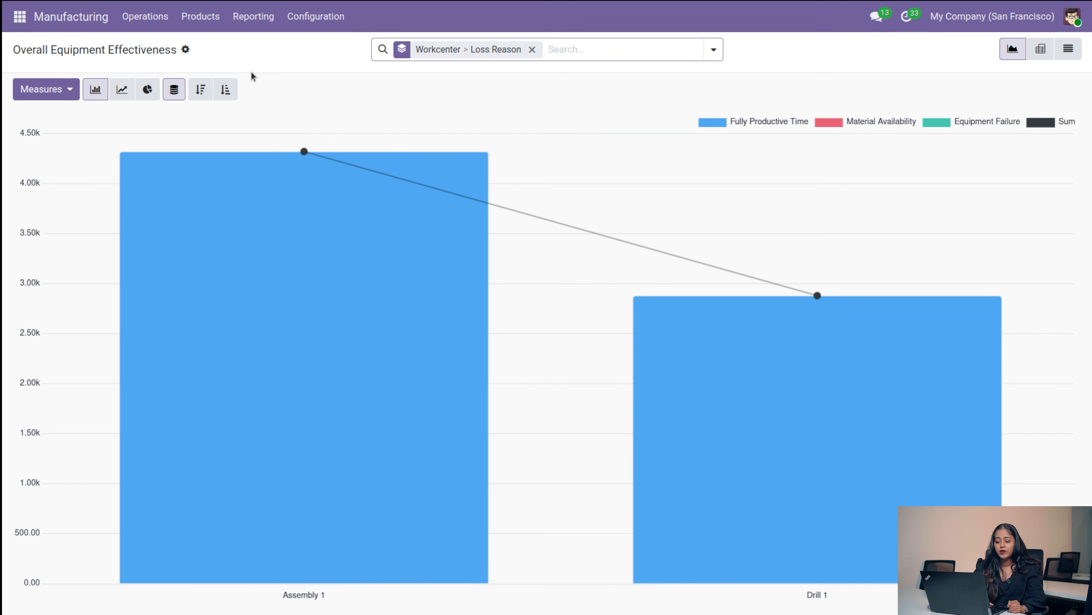
mouse_move(246, 183)
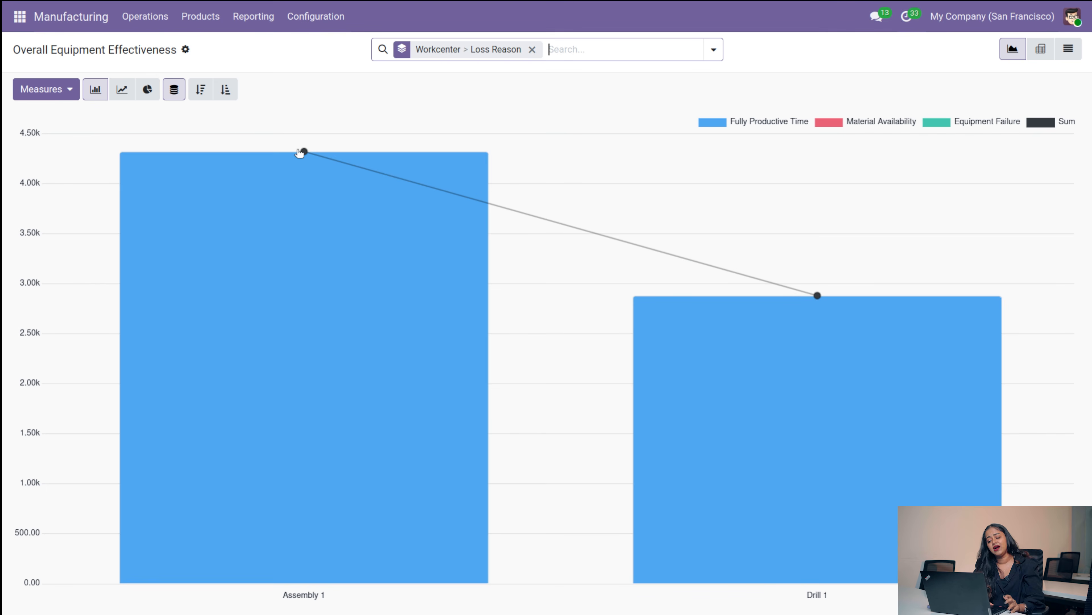
mouse_move(419, 336)
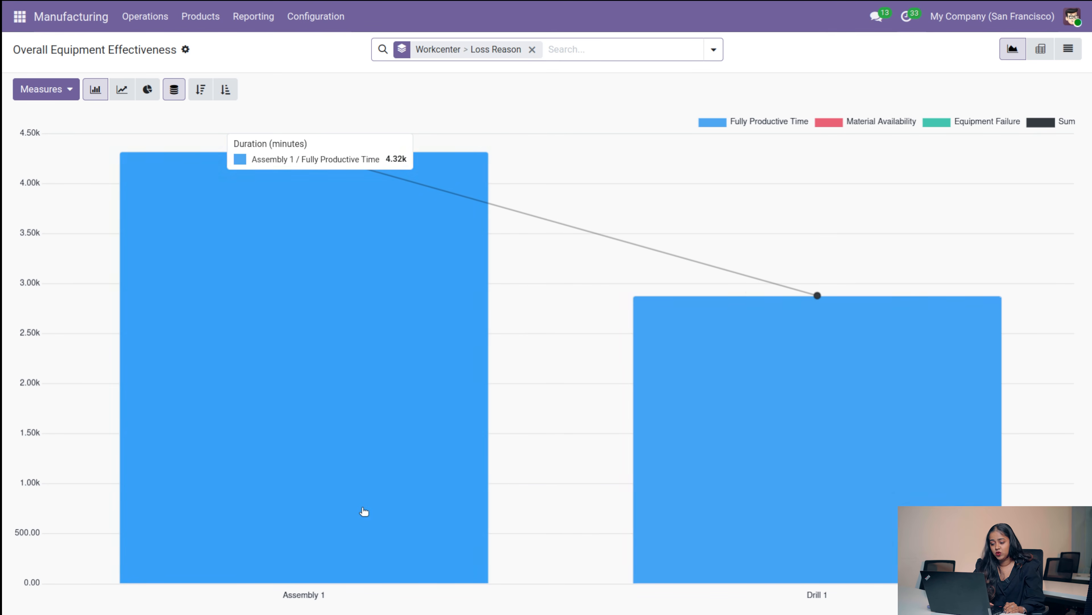
mouse_move(910, 410)
mouse_move(335, 268)
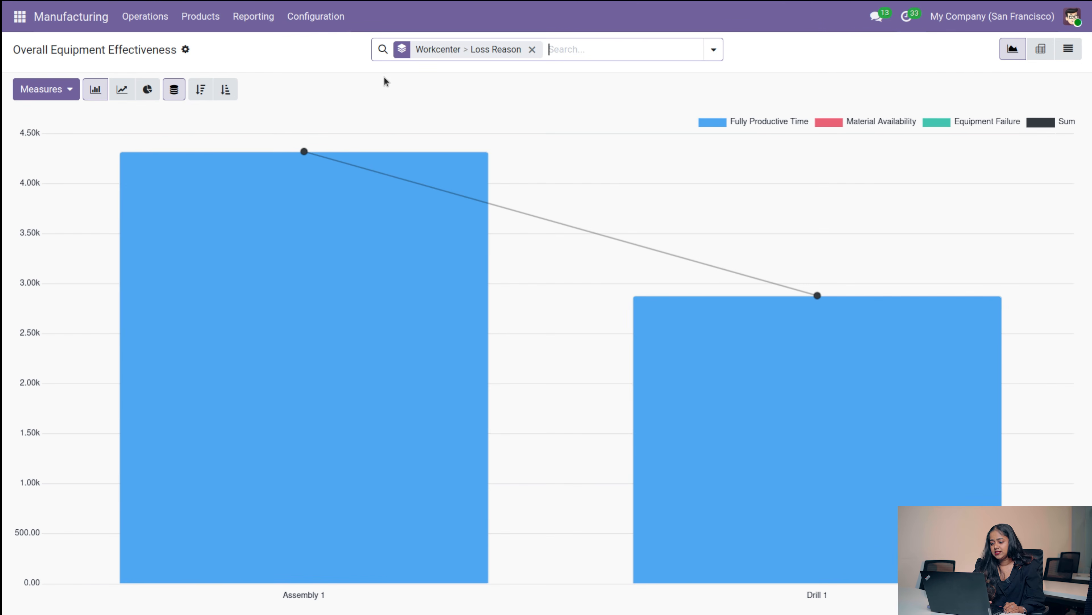
Step: View the configured Work Centers list and the manufacturing Operations list
click(314, 28)
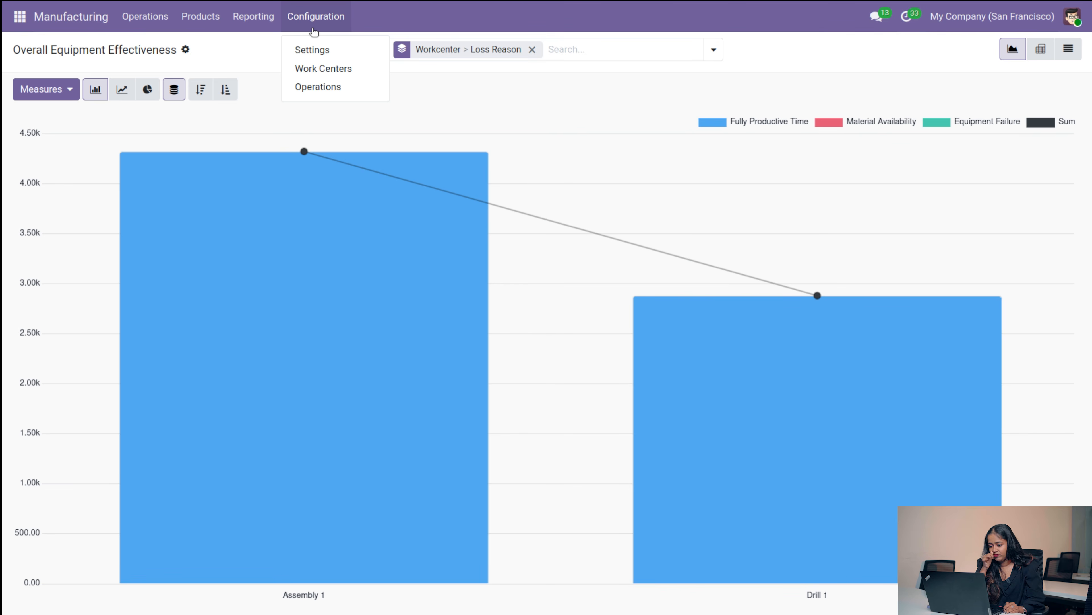
click(344, 72)
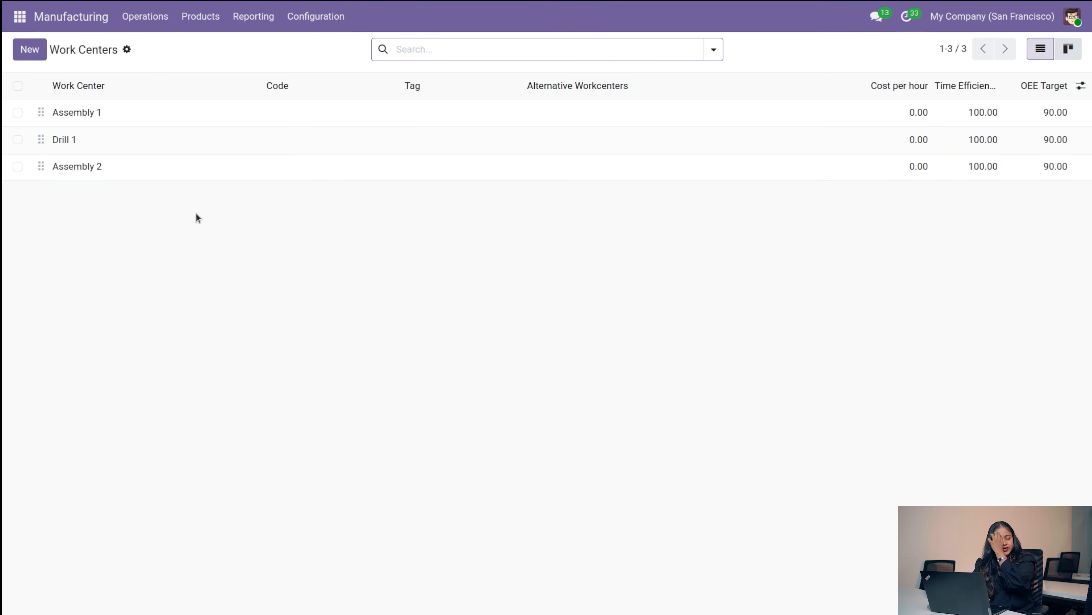
click(313, 26)
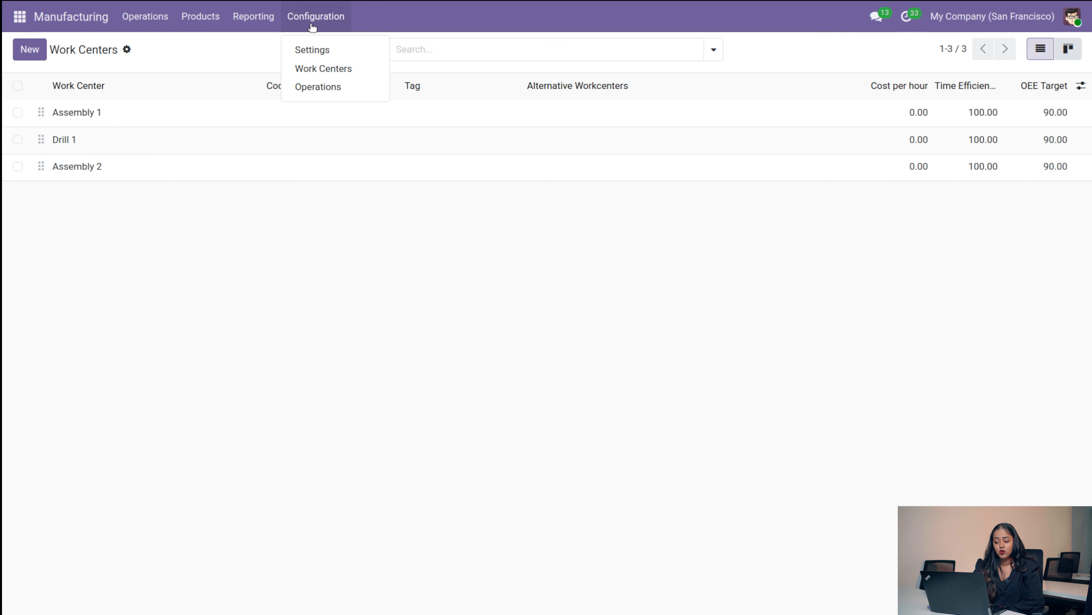
click(333, 82)
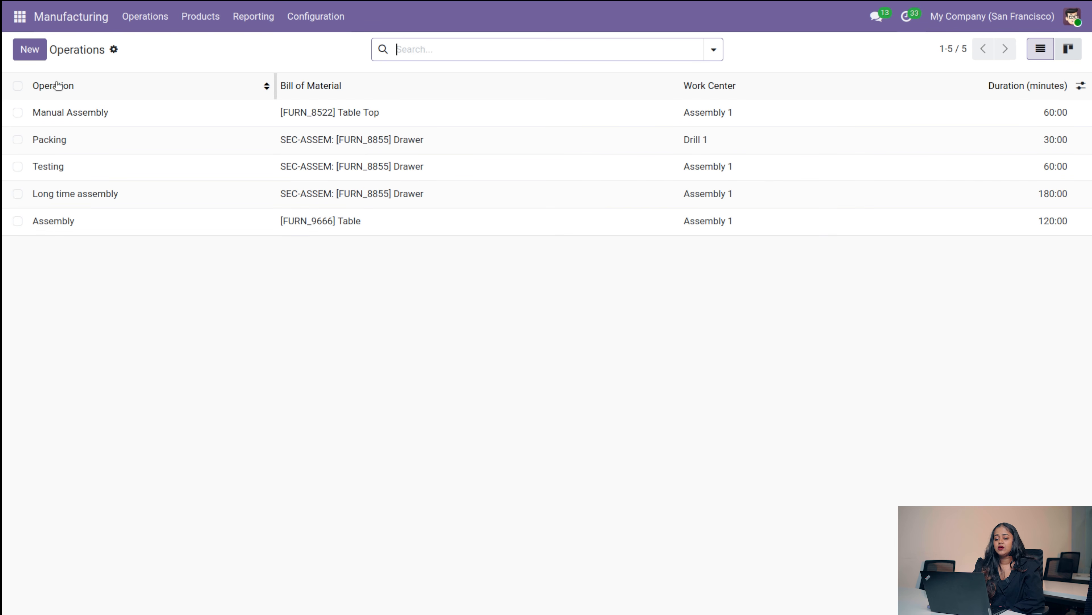
Step: Switch to the Discuss app and look over the first Visitor (United States) conversation under YourWebsite.com and the app's configuration options
click(19, 17)
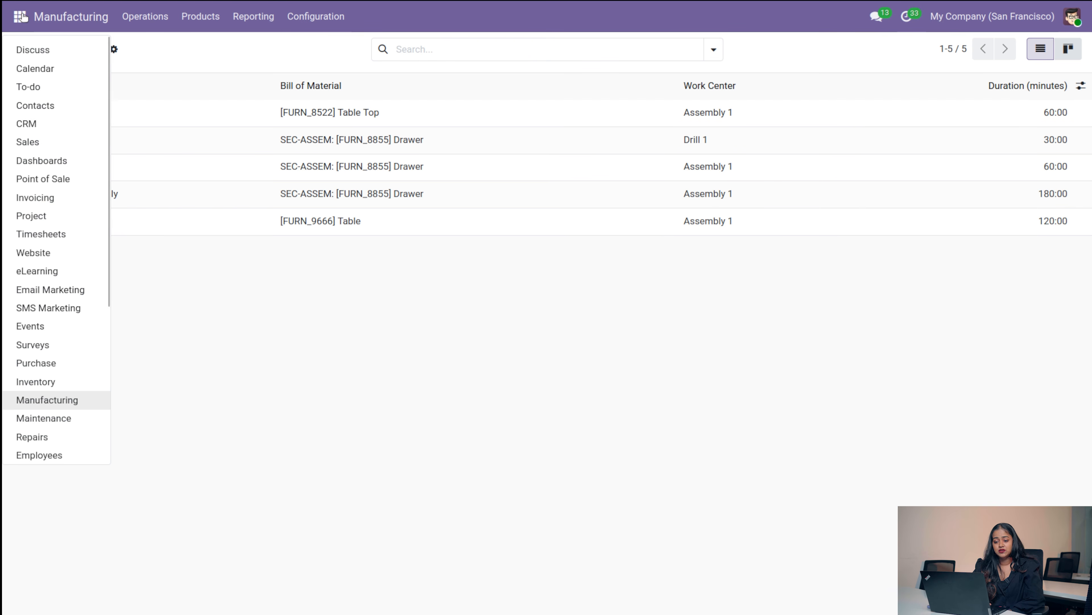
scroll(64, 399, down, 5)
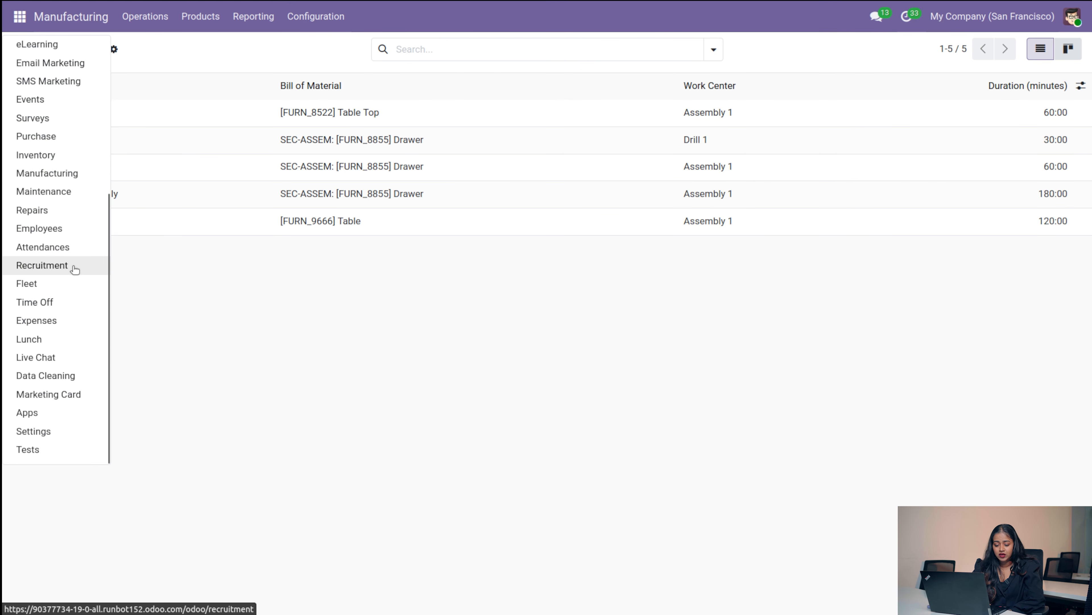
scroll(75, 267, up, 5)
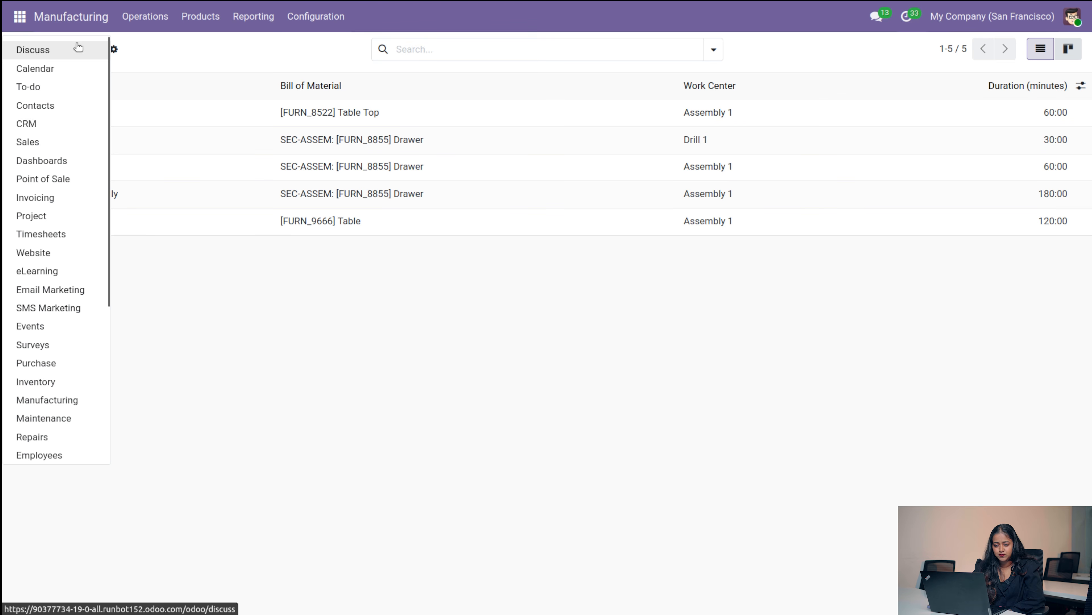
click(59, 55)
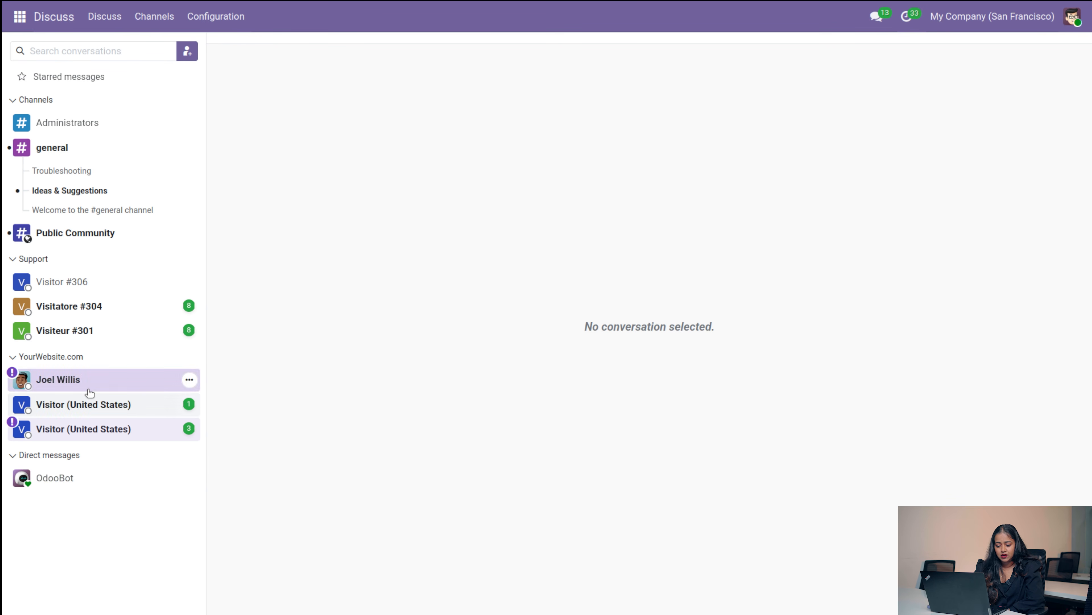
click(85, 403)
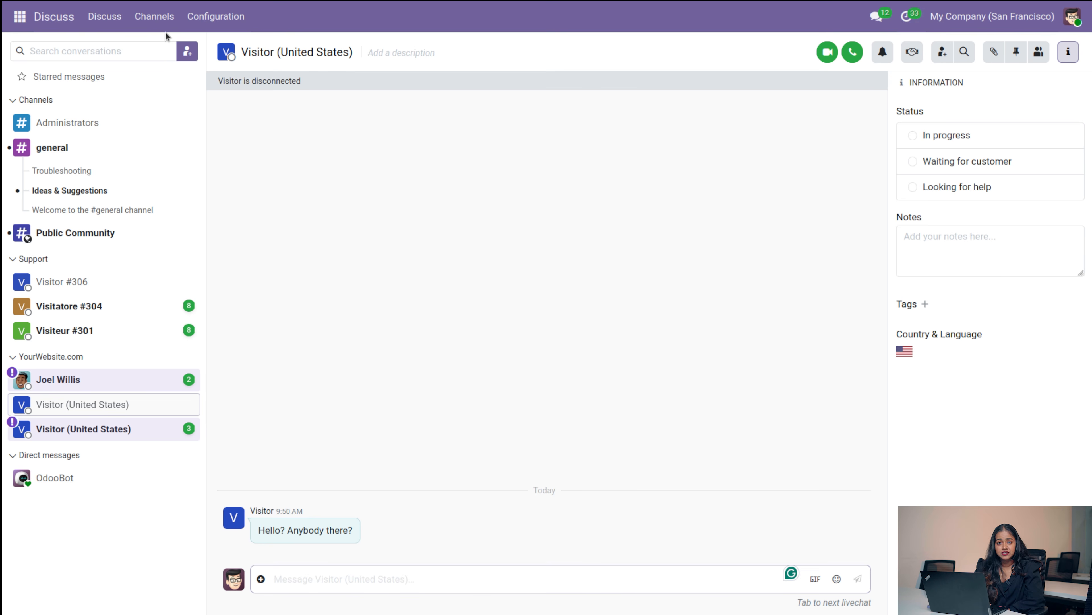
click(215, 18)
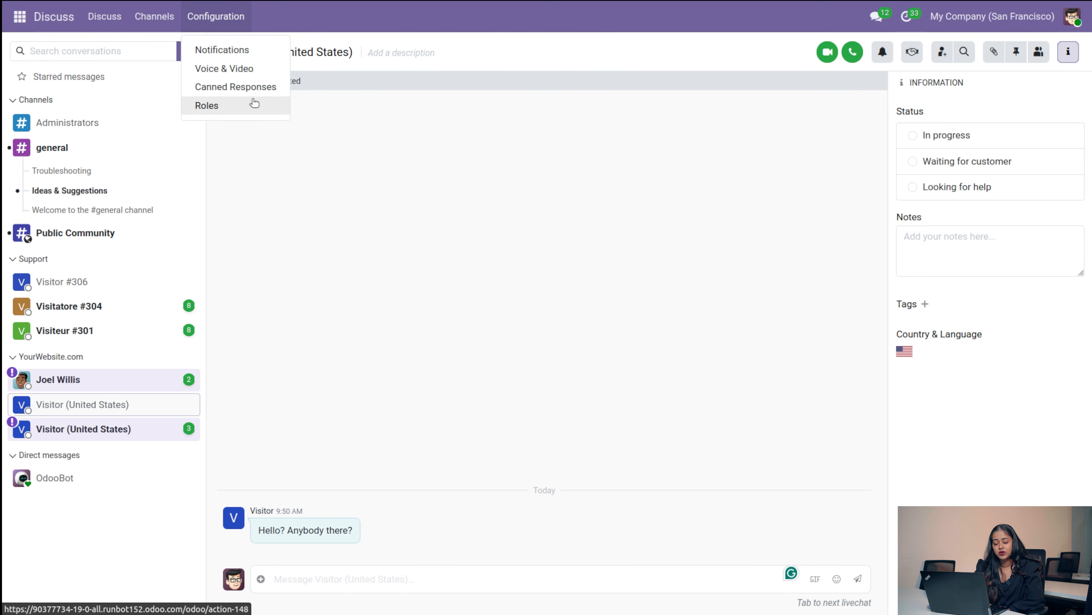
Step: Switch to the Calendar app to look over the week's meetings, and view the task board of the To-do app
click(29, 20)
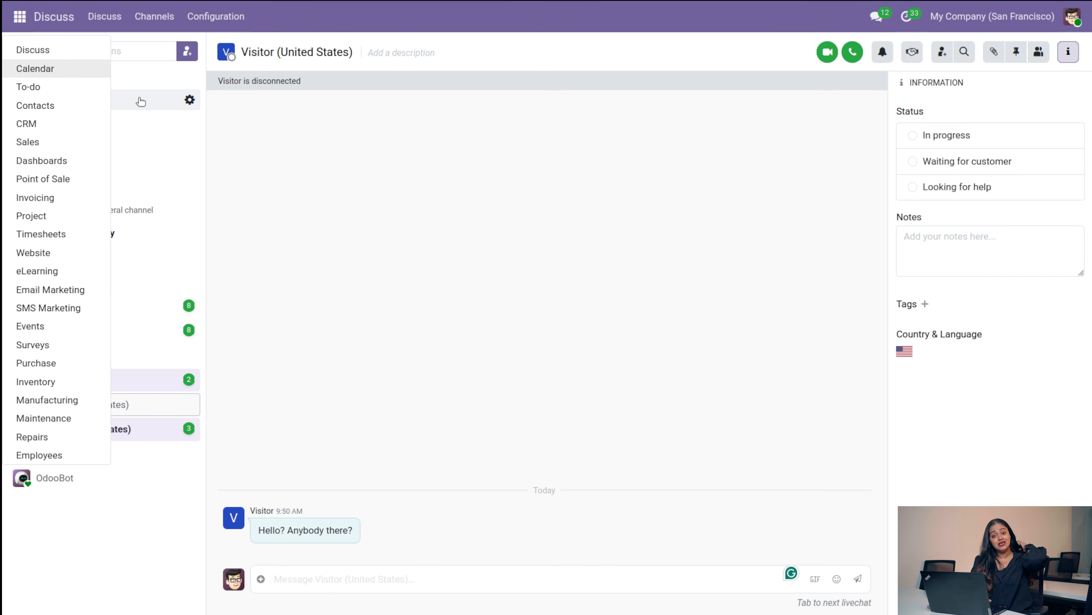
click(49, 69)
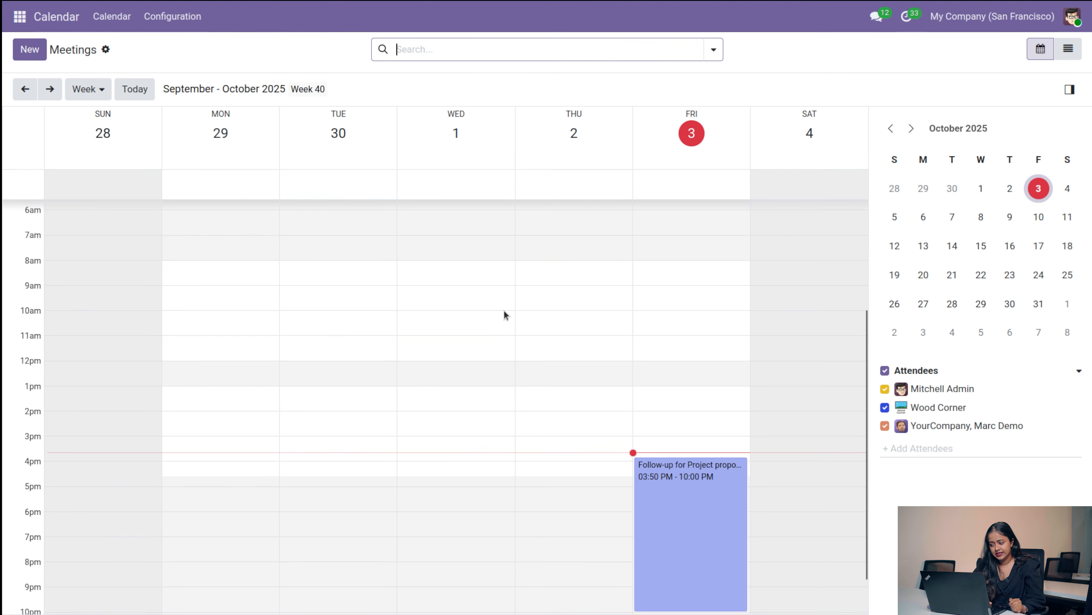
scroll(506, 314, up, 5)
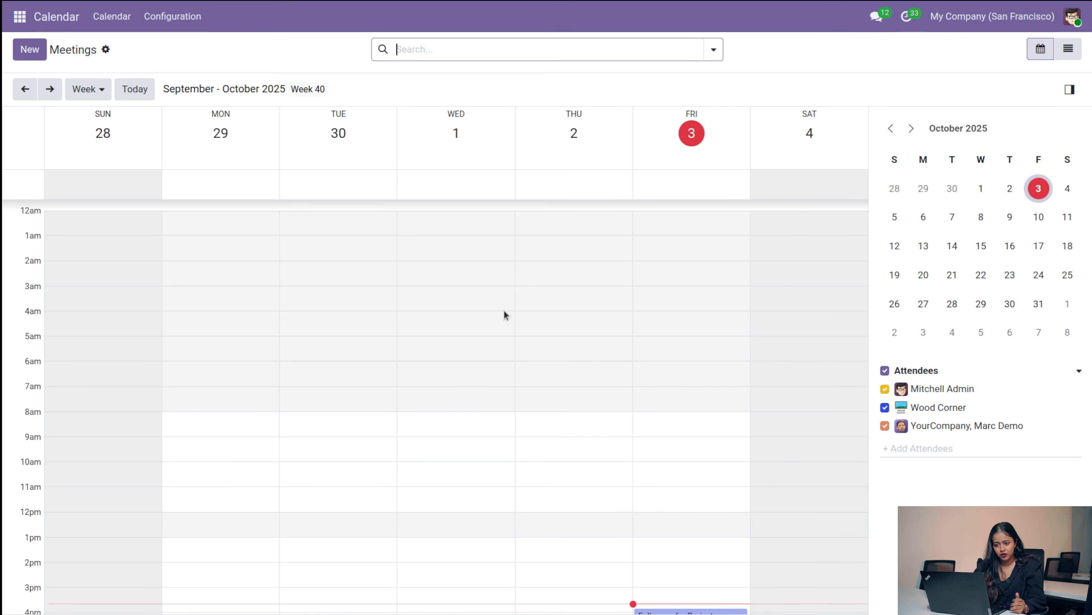
click(20, 18)
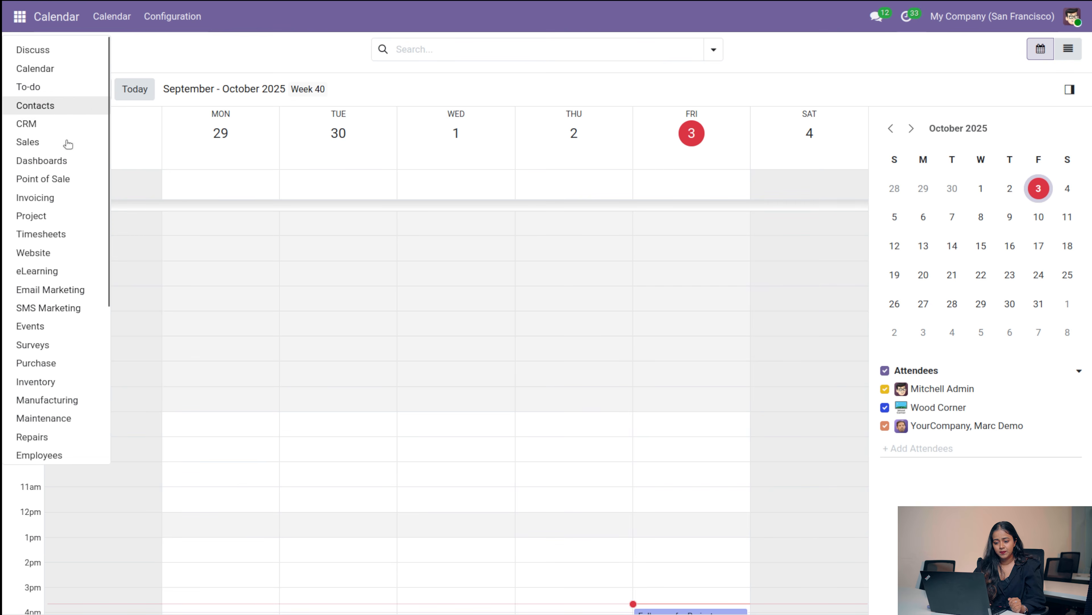
click(84, 88)
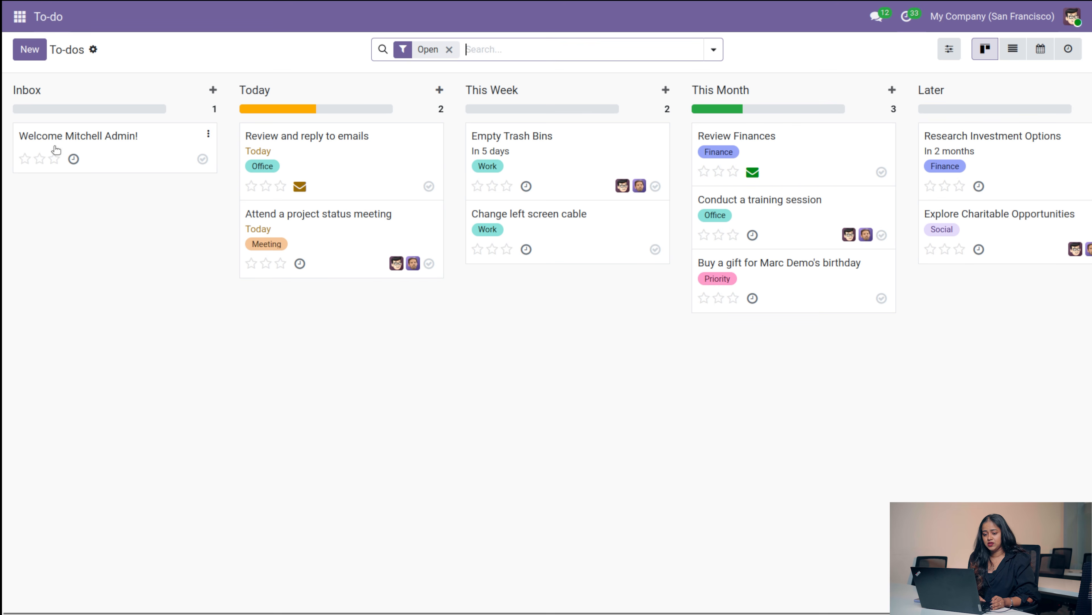
Step: Switch to the Contacts app and look through the contact list
click(18, 17)
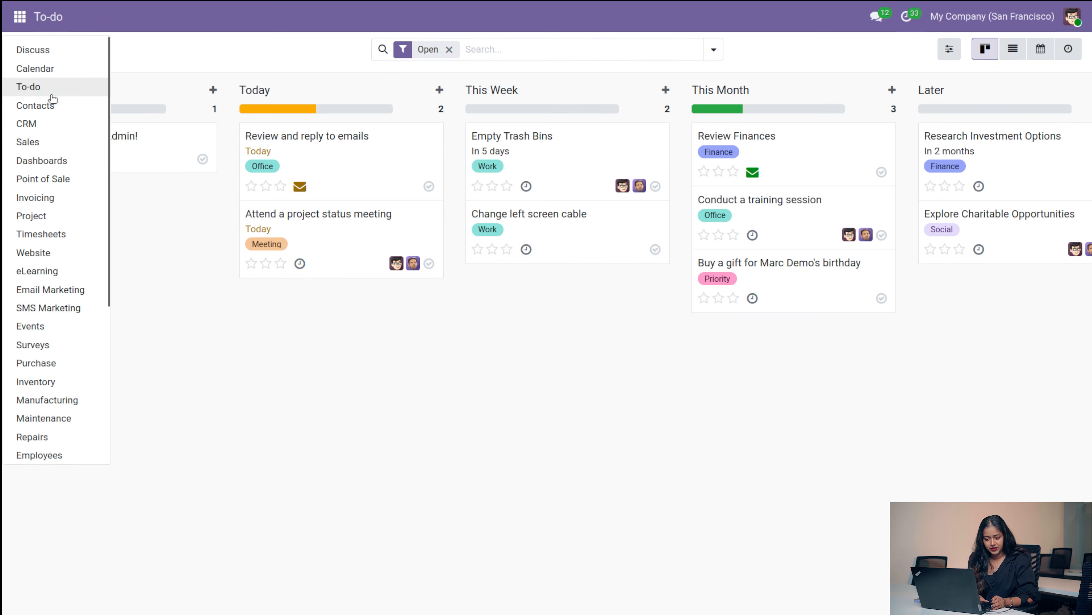
click(55, 105)
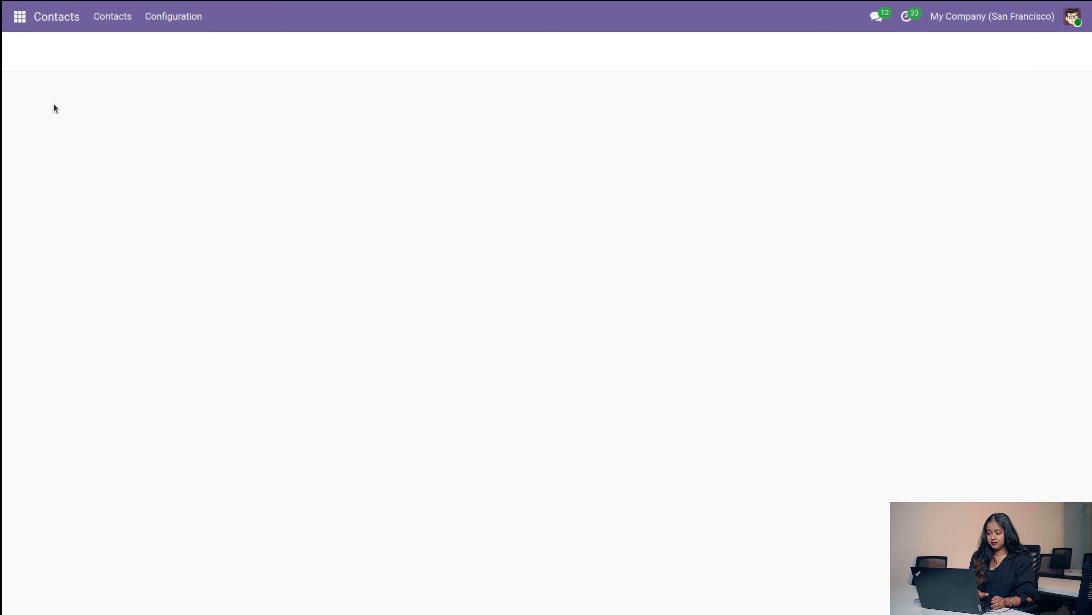
scroll(244, 451, down, 10)
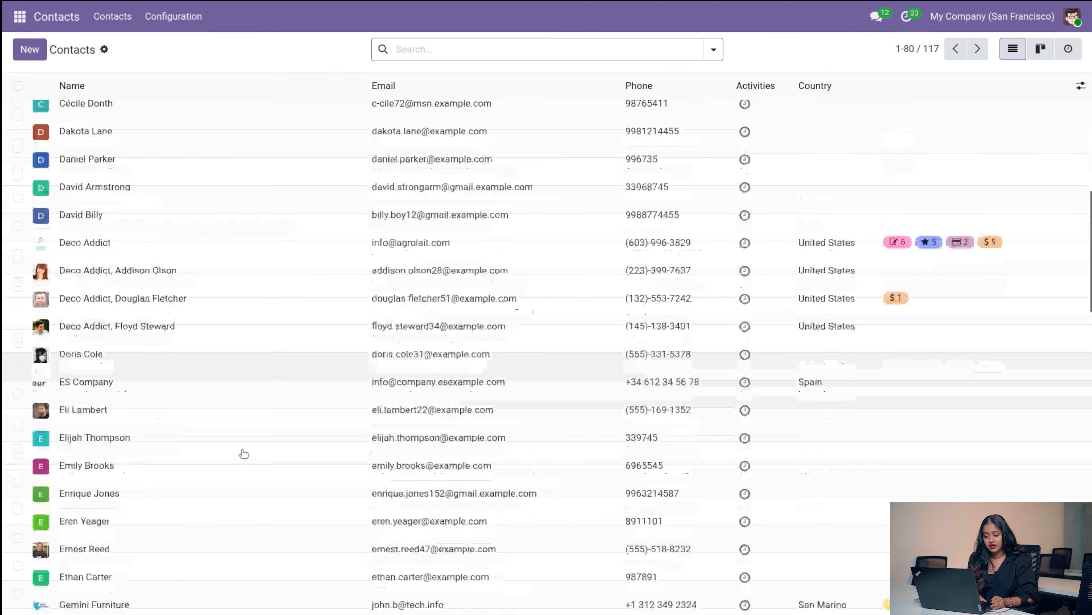
scroll(244, 451, up, 10)
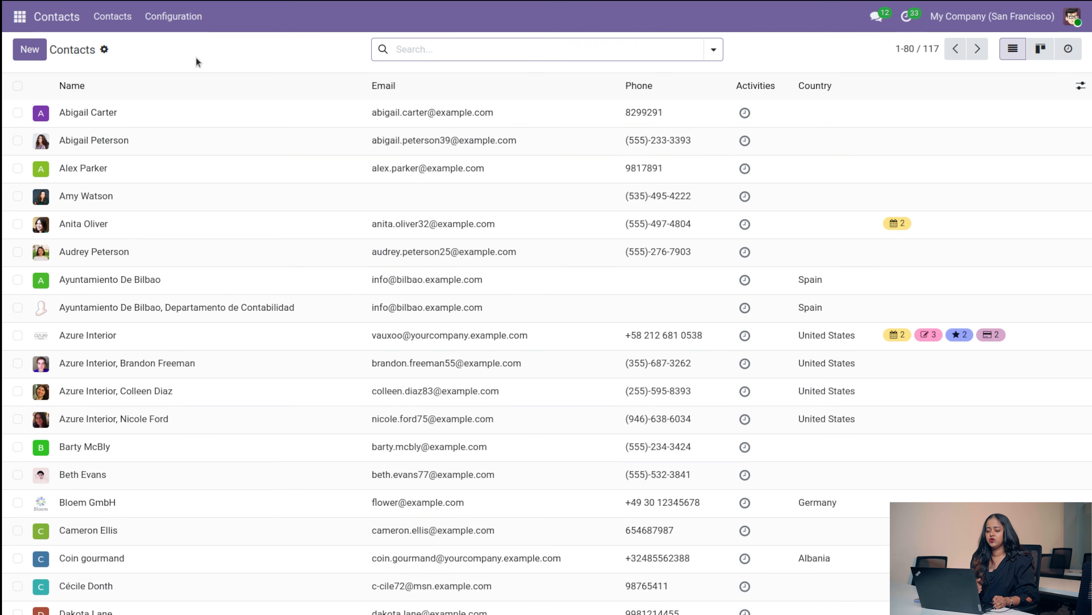
Step: Switch to the Dashboards app and examine the Sales dashboard's monthly sales, top orders, customers and products
click(18, 20)
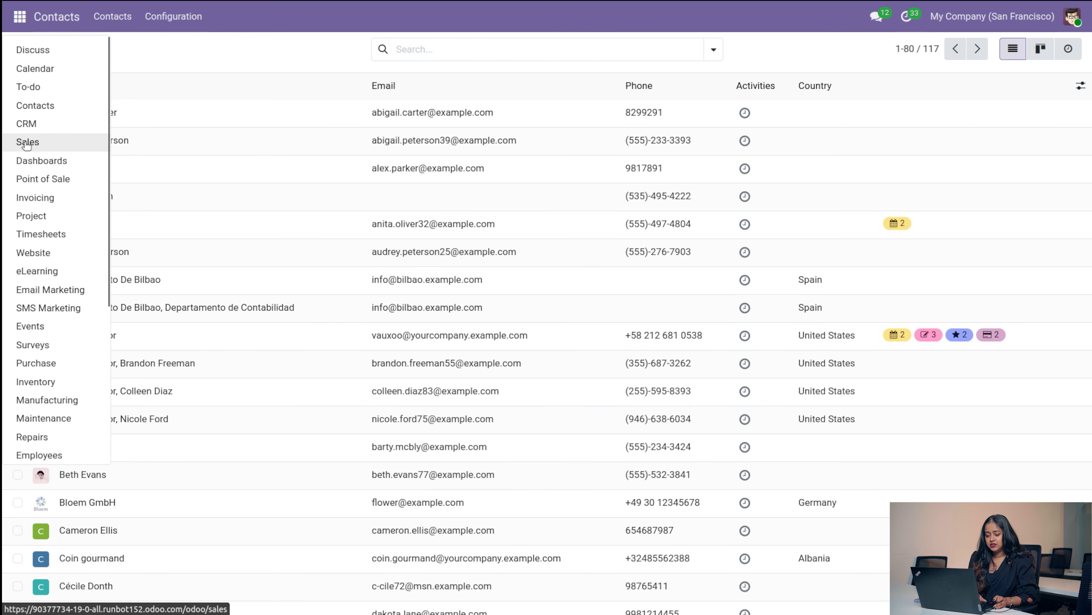
click(28, 159)
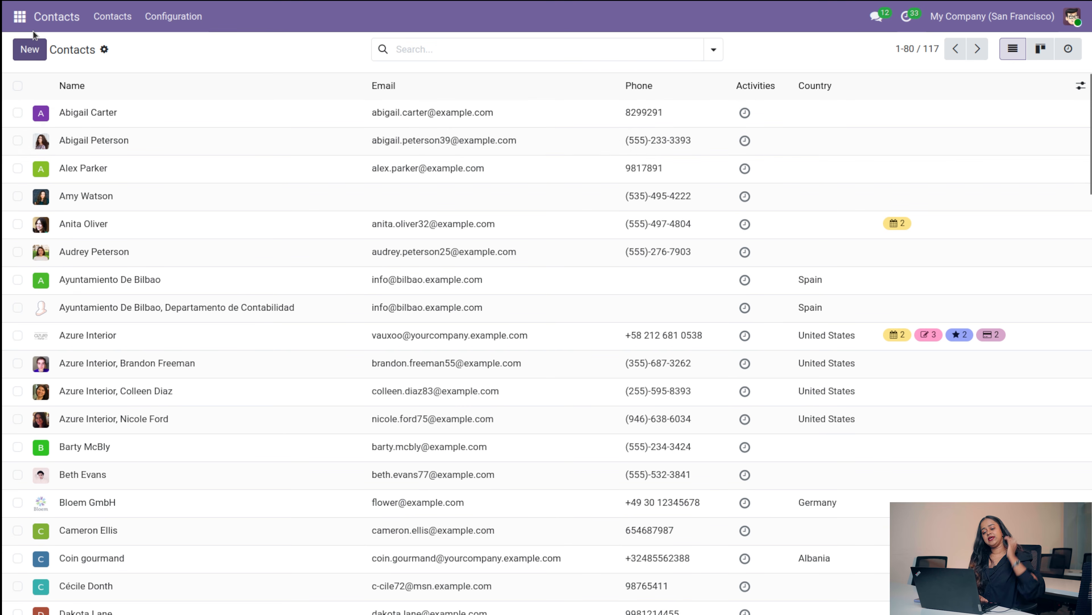
click(21, 17)
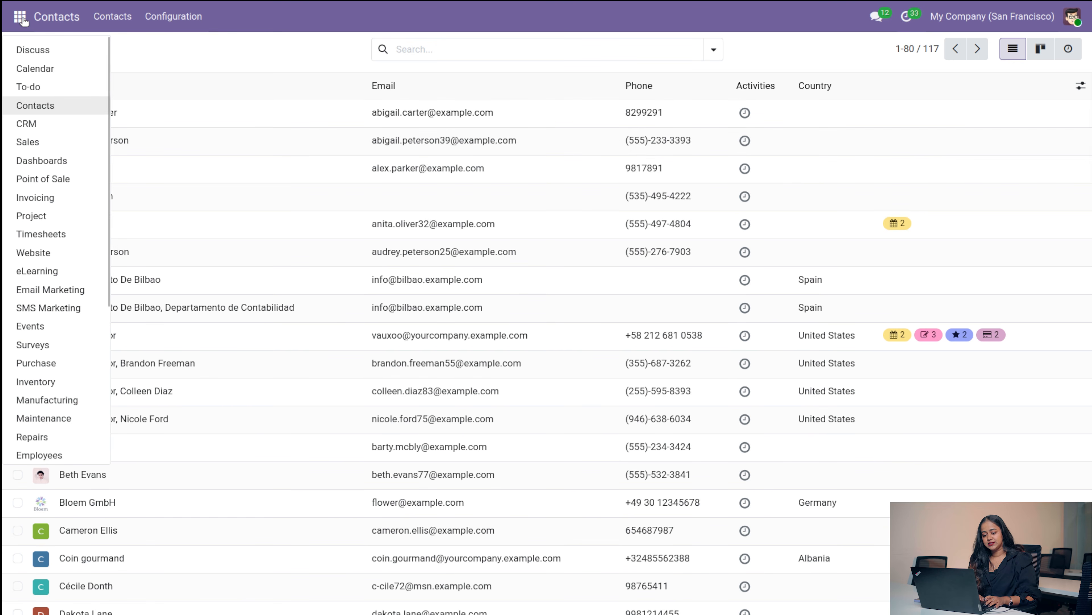
click(59, 162)
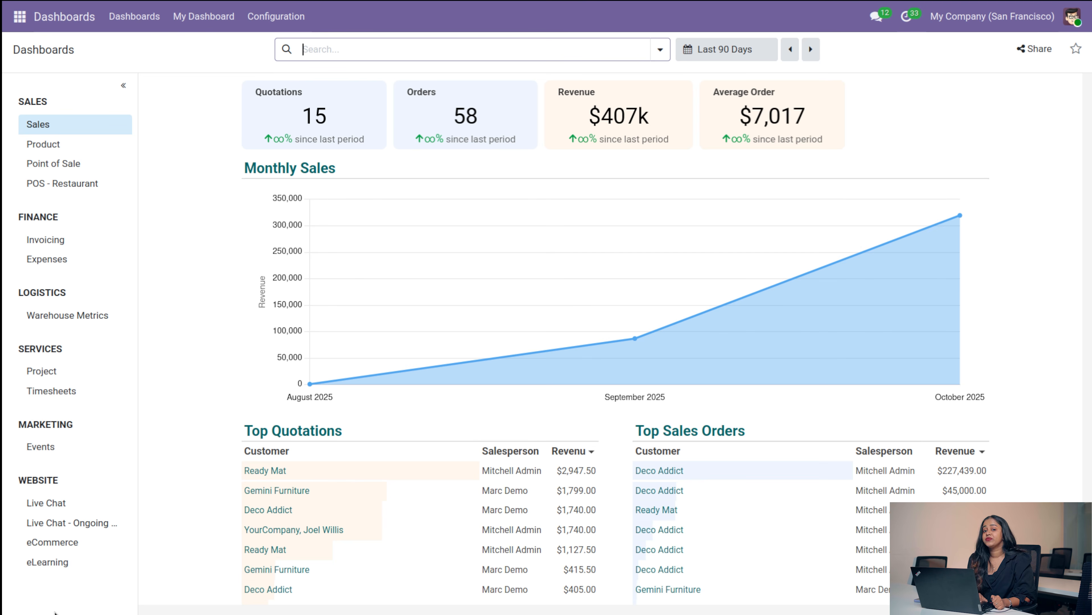
scroll(431, 454, down, 10)
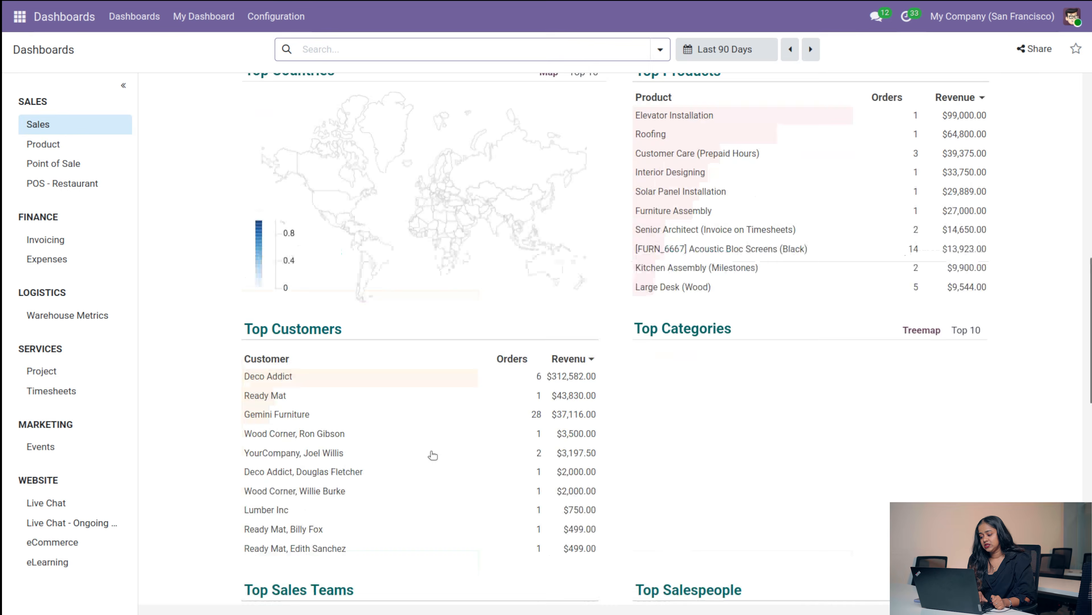
scroll(431, 454, up, 7)
scroll(431, 305, up, 5)
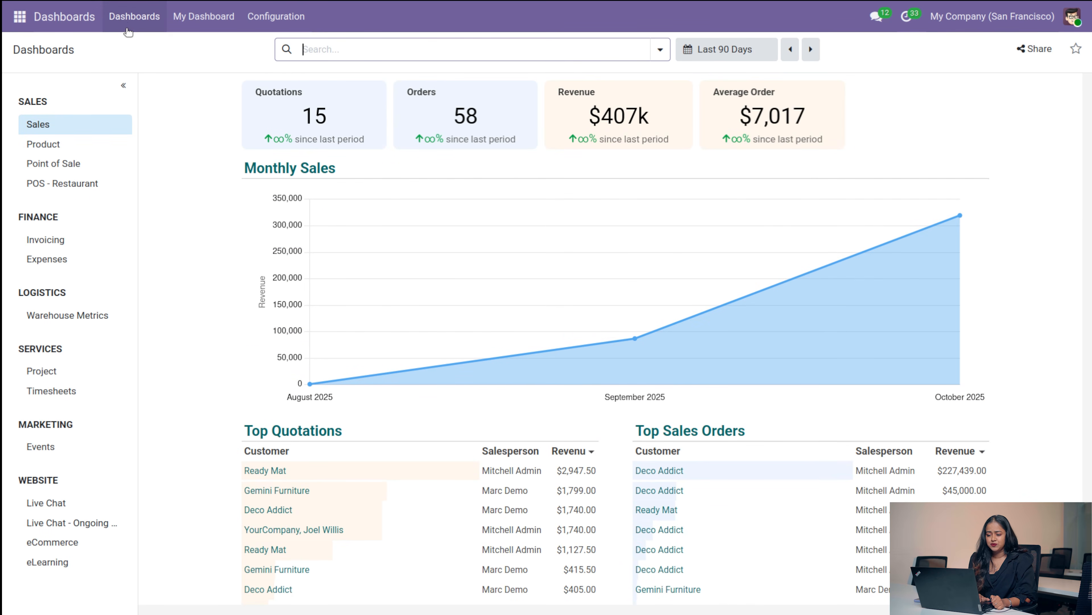
click(123, 20)
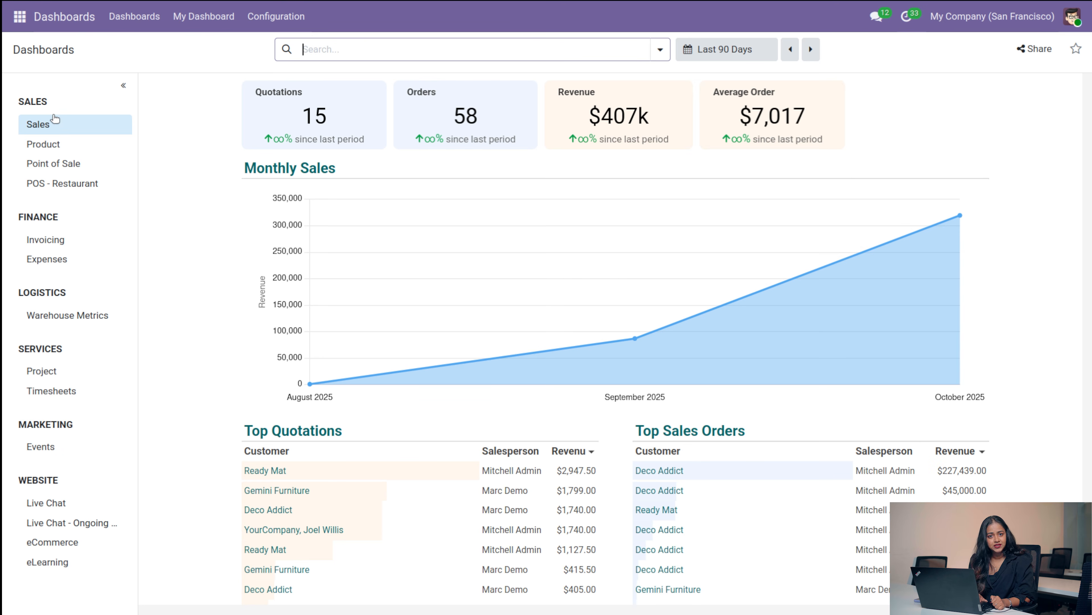
Step: Switch to the Point of Sale app and look over the options available for the Furniture Shop
click(20, 16)
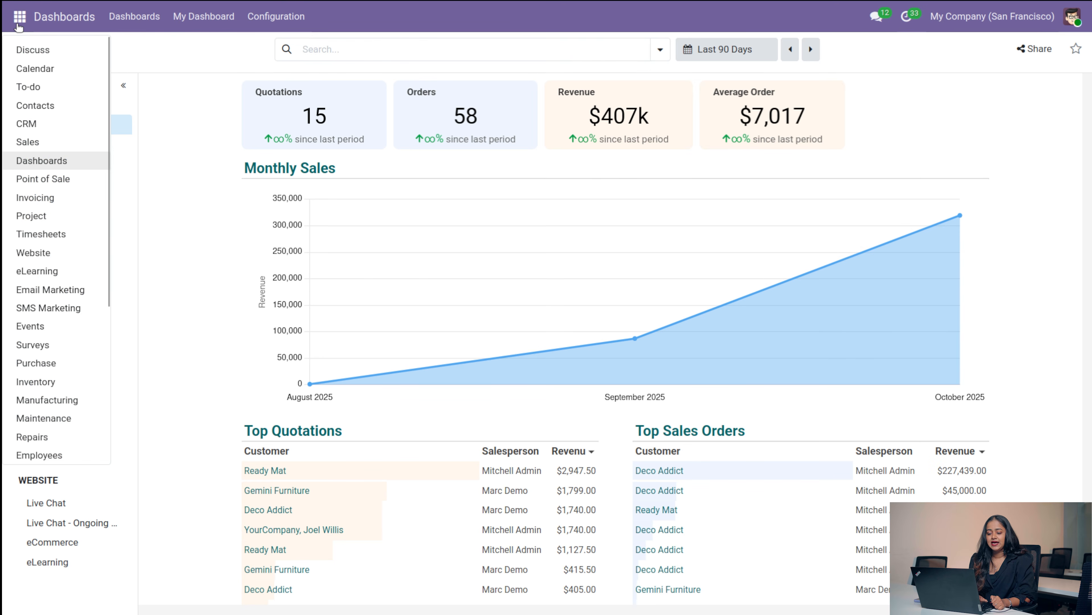
click(28, 183)
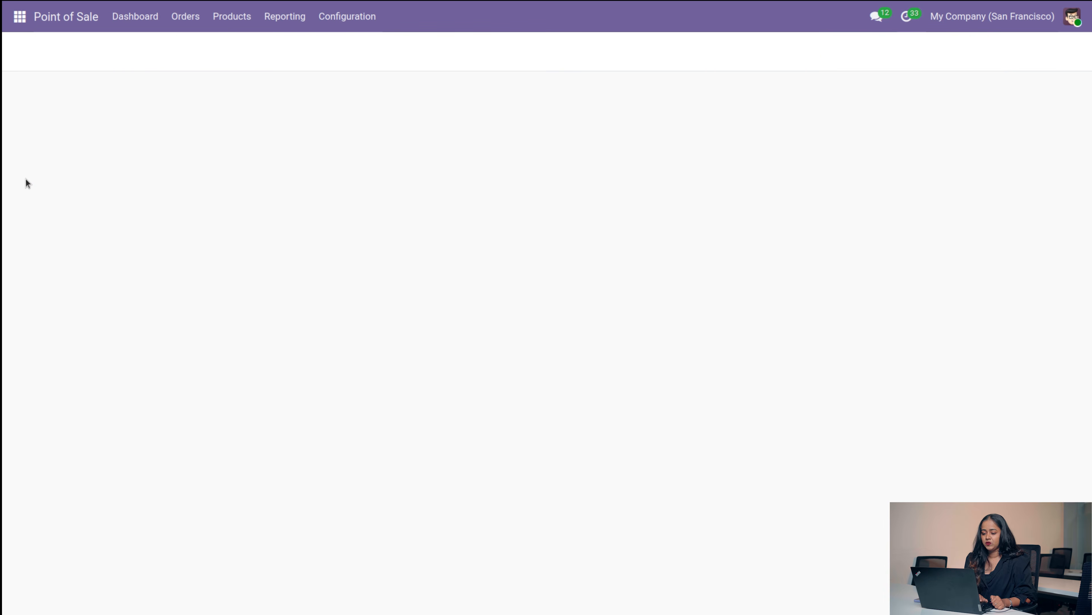
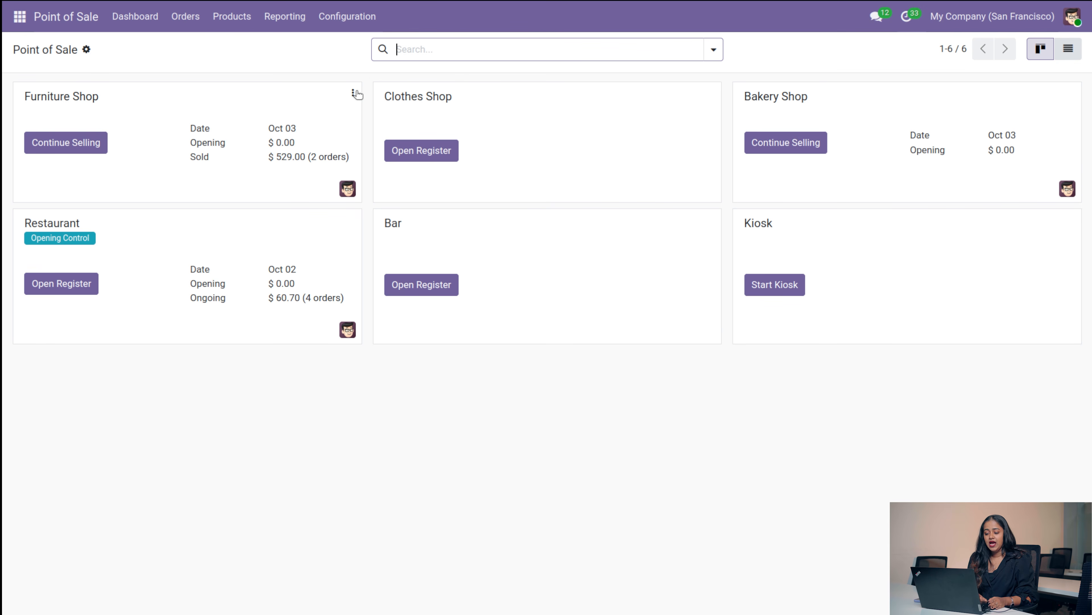
click(354, 93)
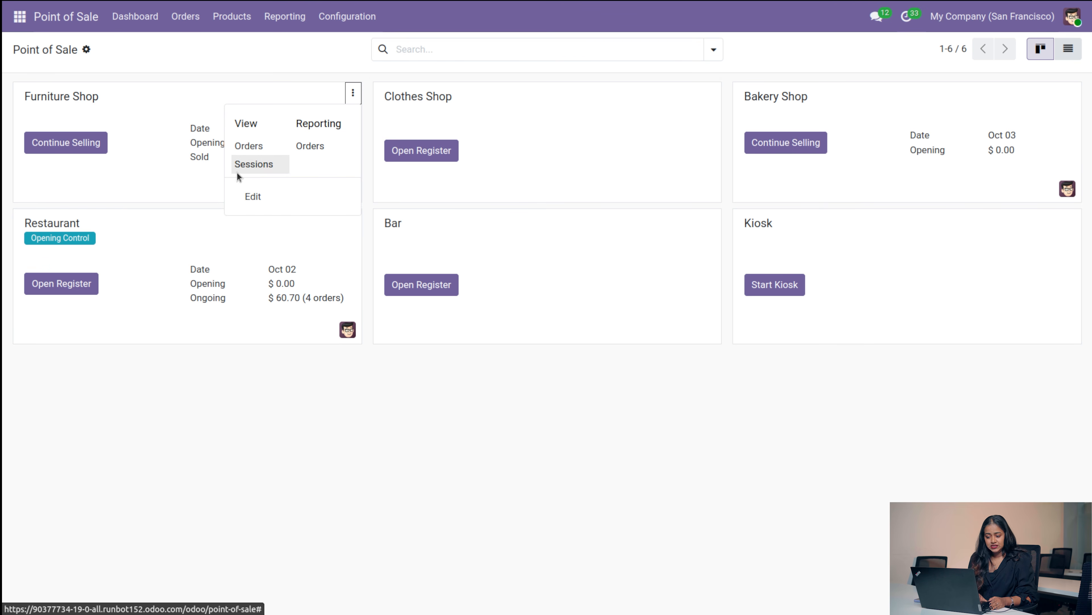
click(202, 173)
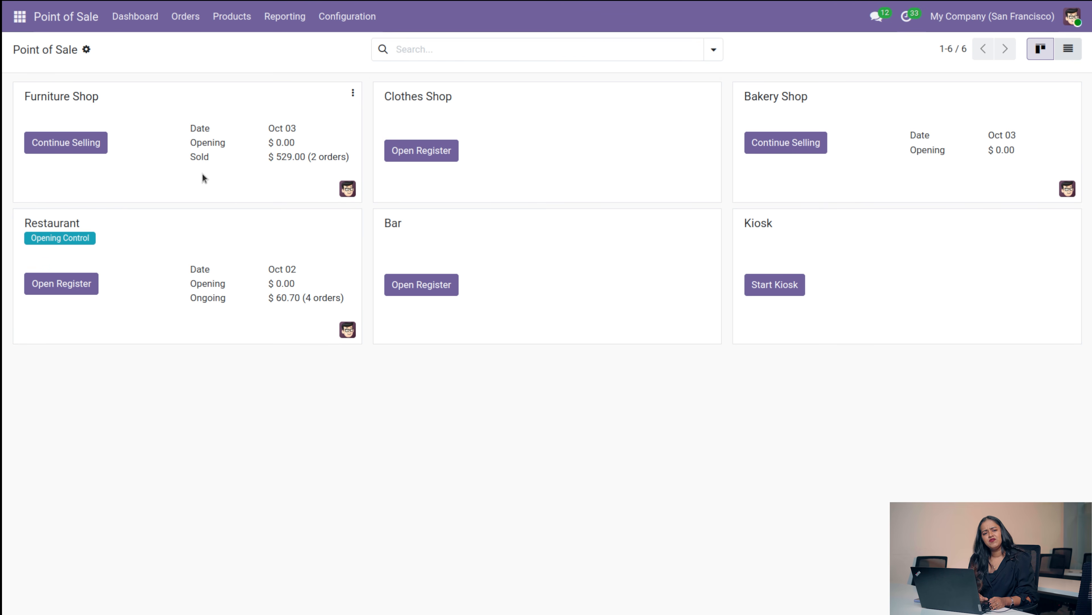
Step: Continue the Furniture Shop selling session and add one white Acoustic Bloc Screens with the Custom option to the order
click(68, 142)
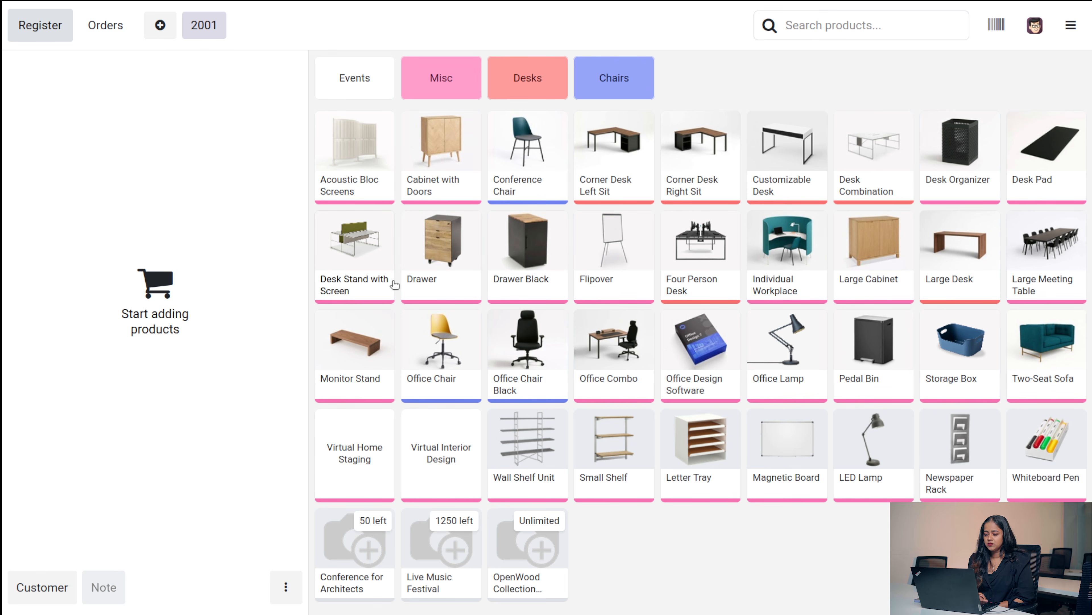
click(360, 156)
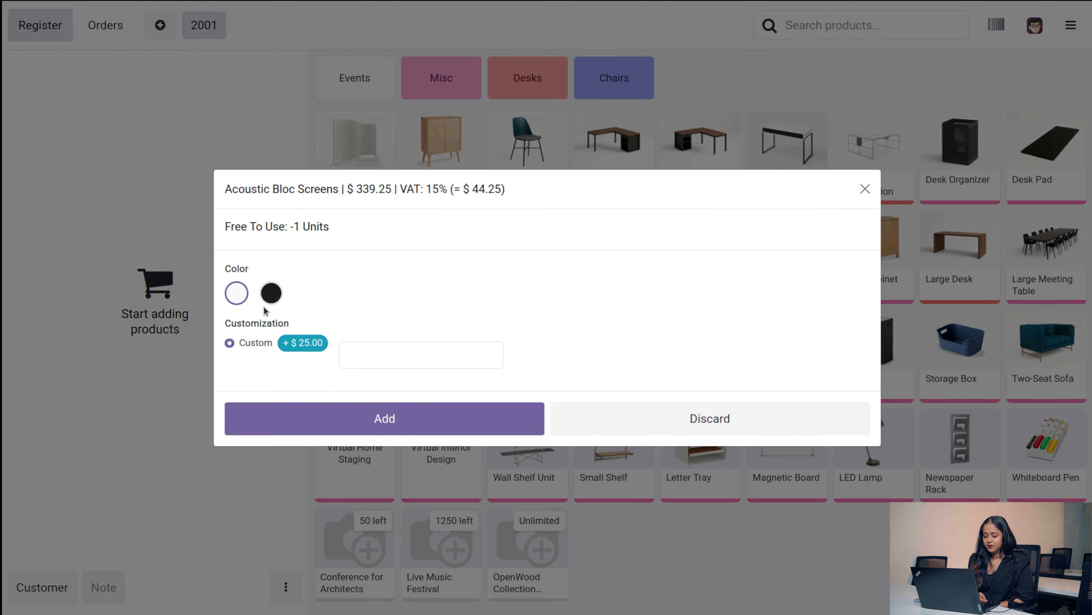
click(429, 420)
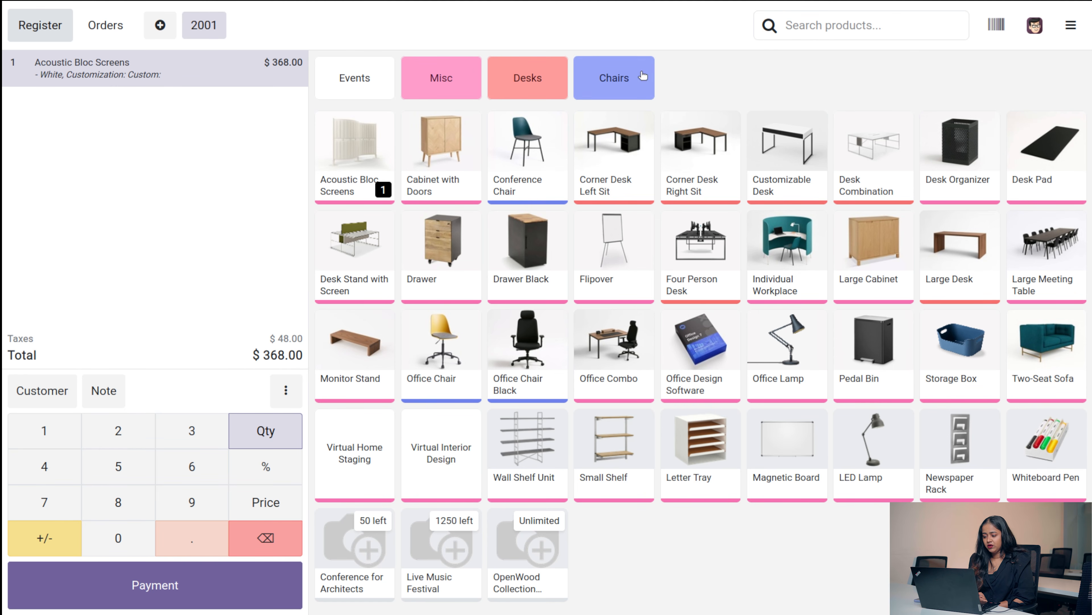
Step: Browse the register's products by the Misc, Desks, Chairs and Events categories, ending on Misc
click(404, 94)
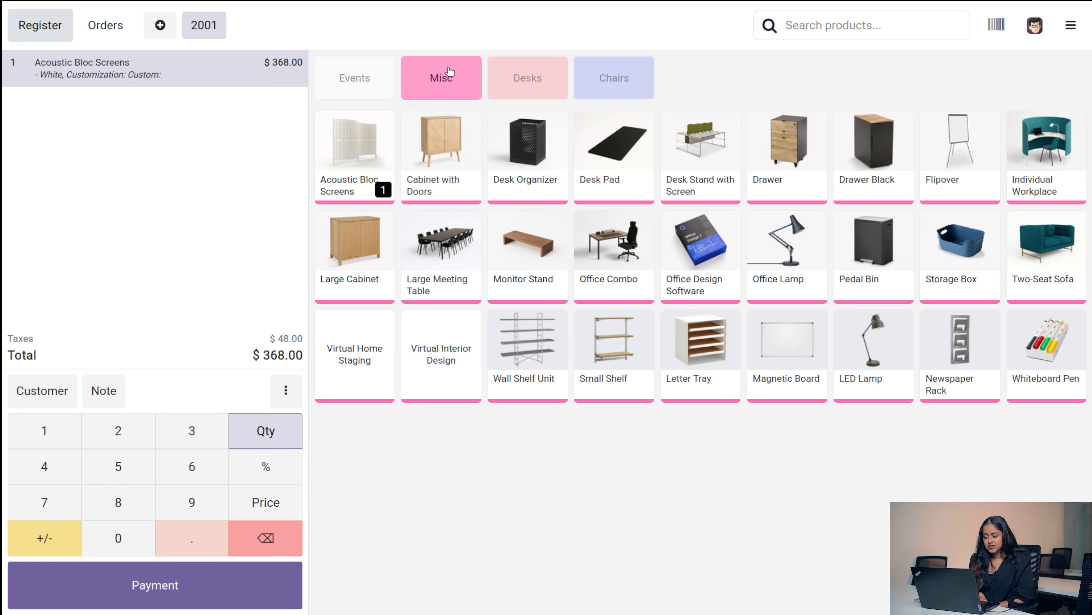
click(518, 94)
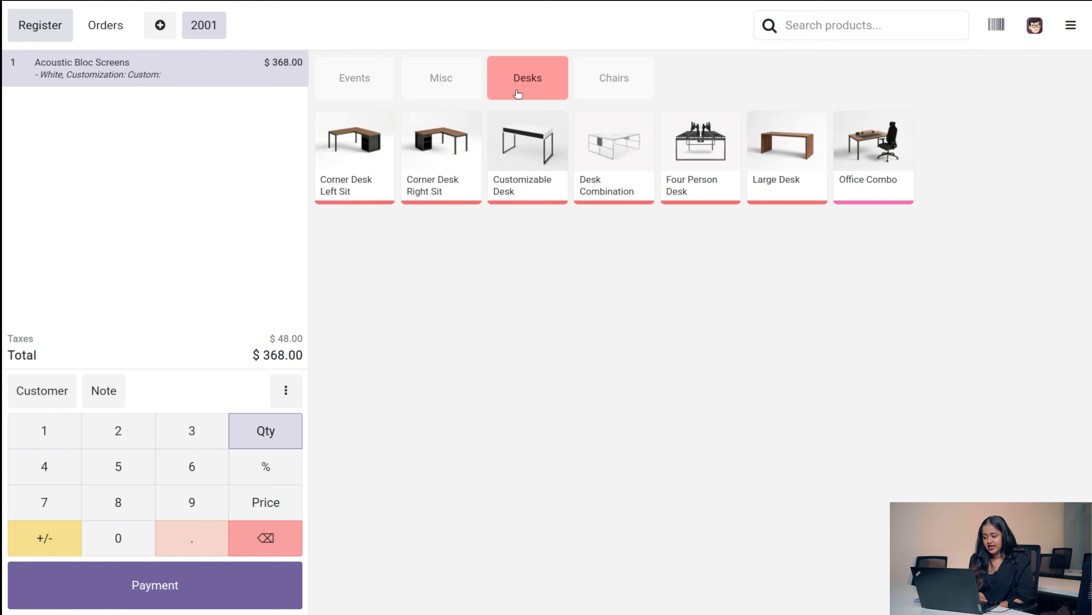
click(603, 82)
click(356, 98)
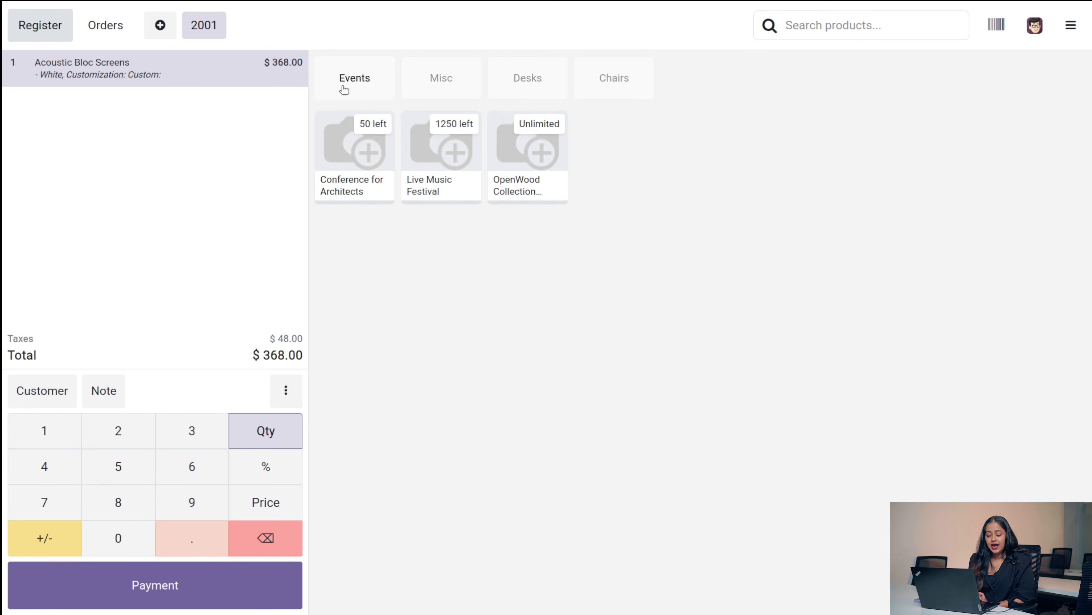
click(443, 92)
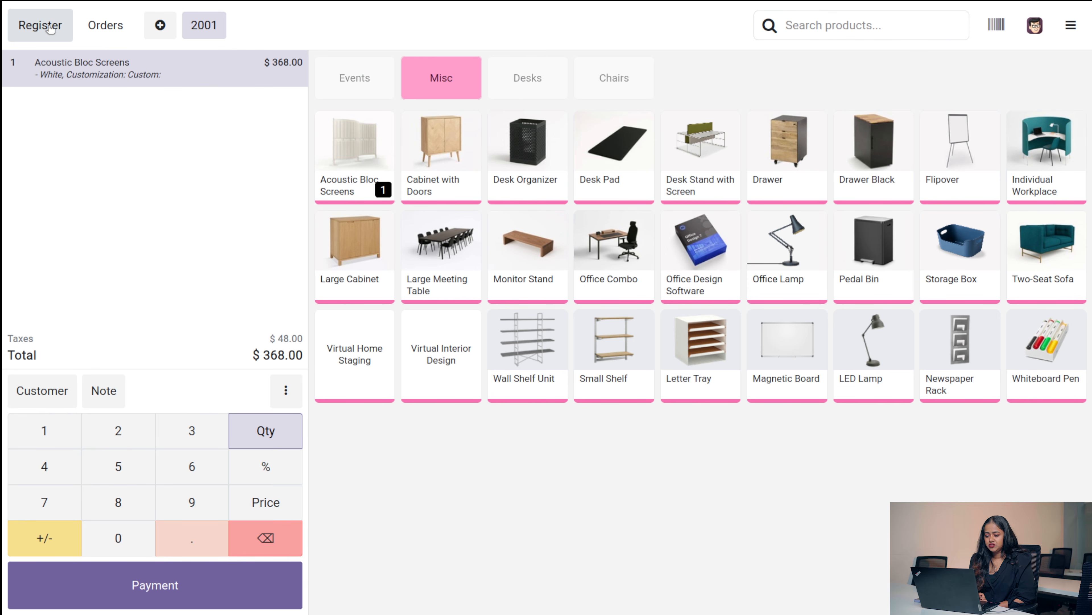
Step: Check the register's list of active orders and return to the Point of Sale backend
click(108, 33)
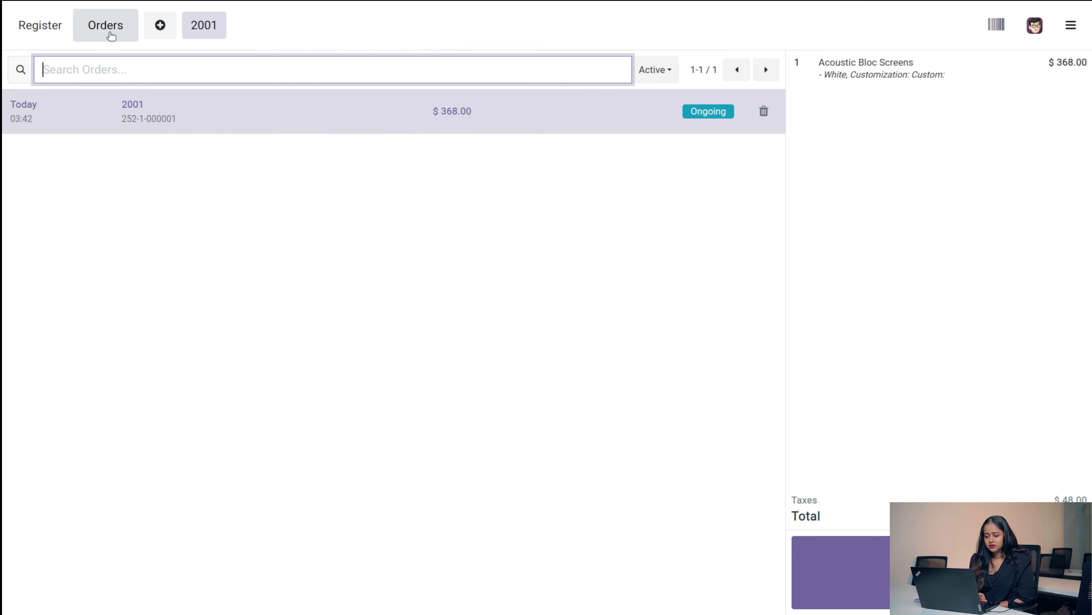
click(31, 26)
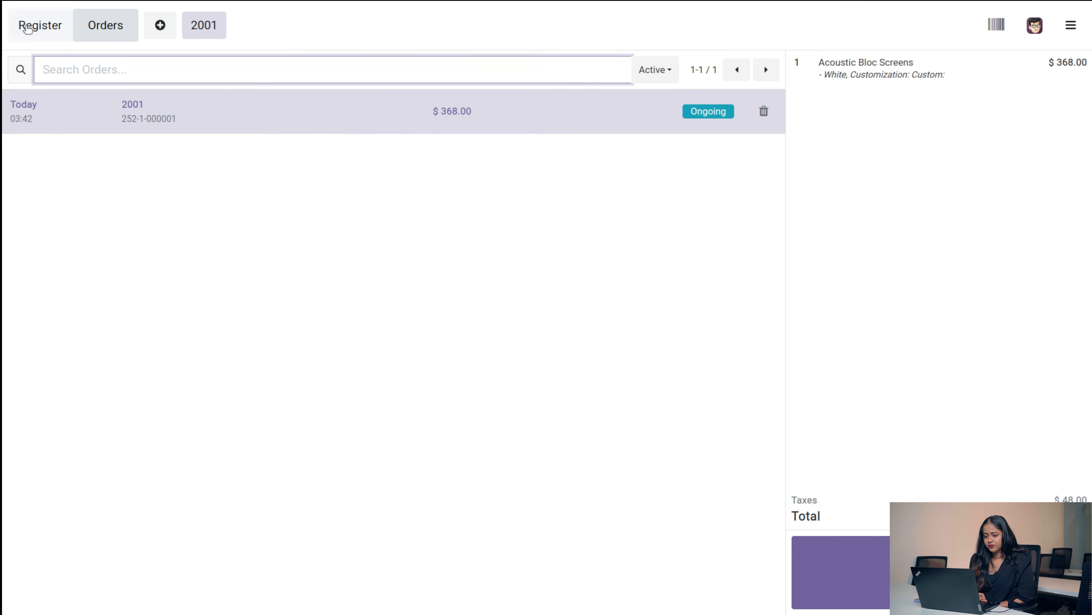
click(1071, 26)
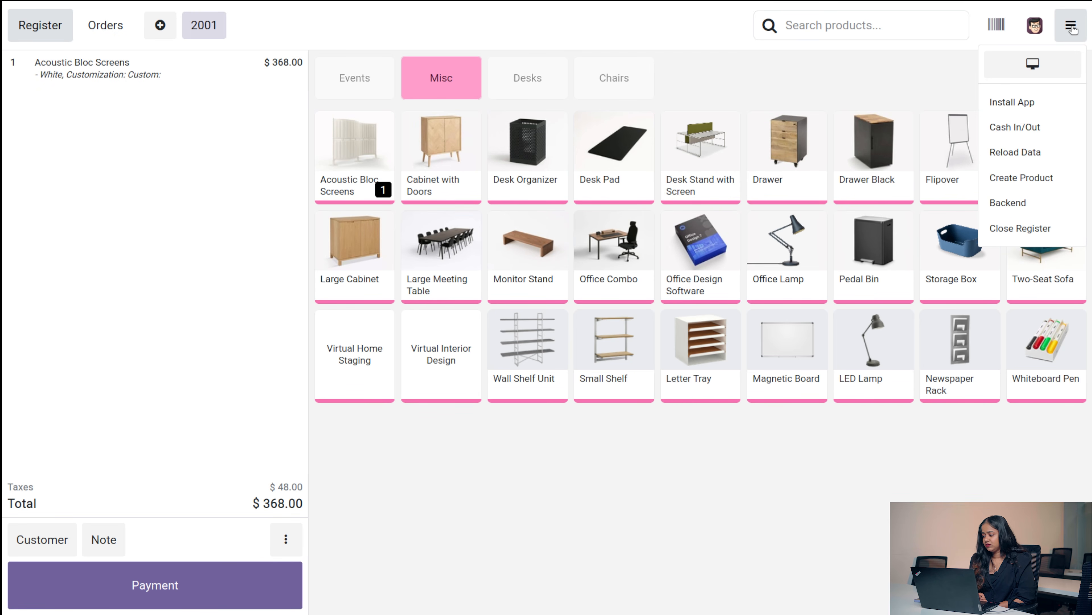
click(1019, 208)
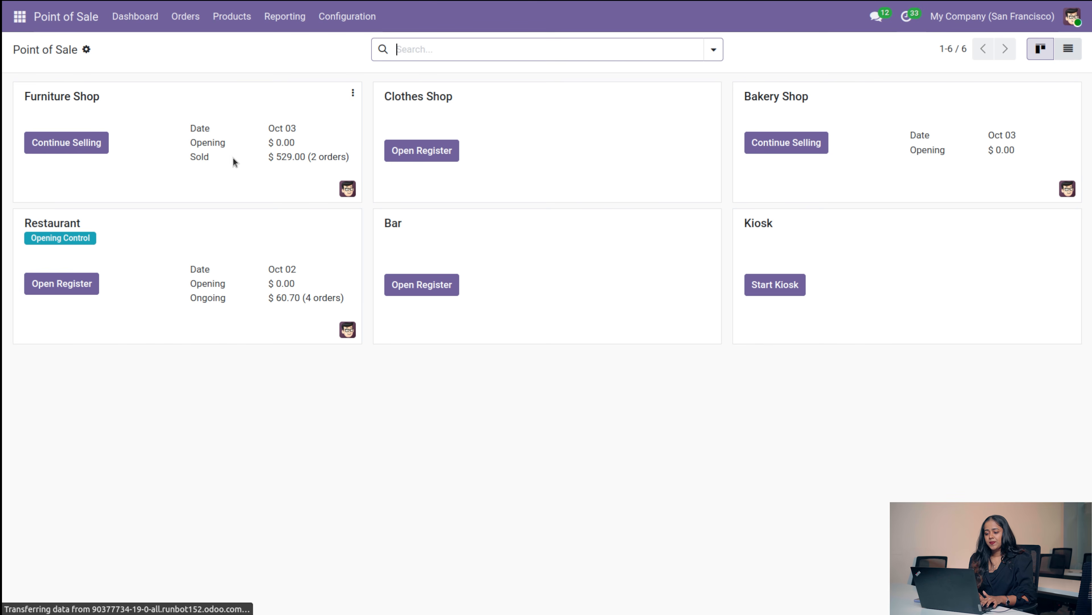
Step: Review the Point of Sale orders list and then the list of register sessions
click(201, 20)
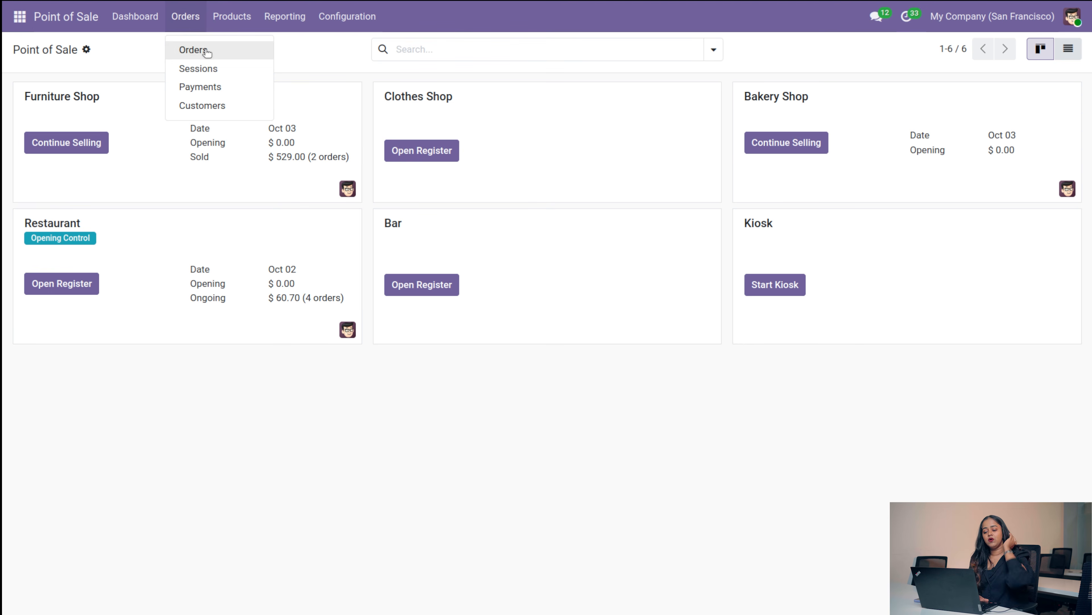
click(189, 45)
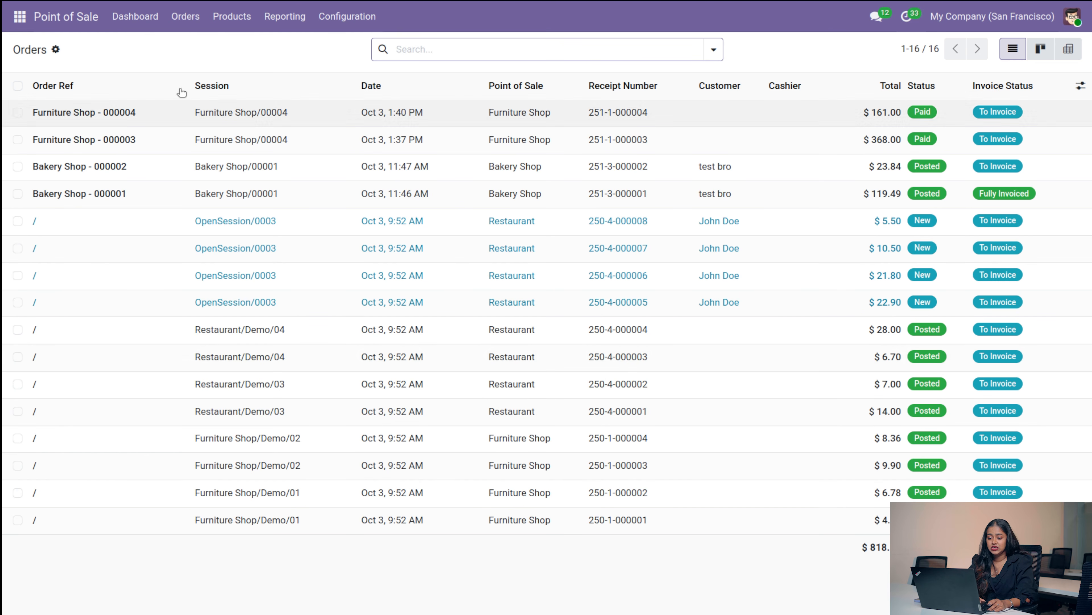
click(176, 21)
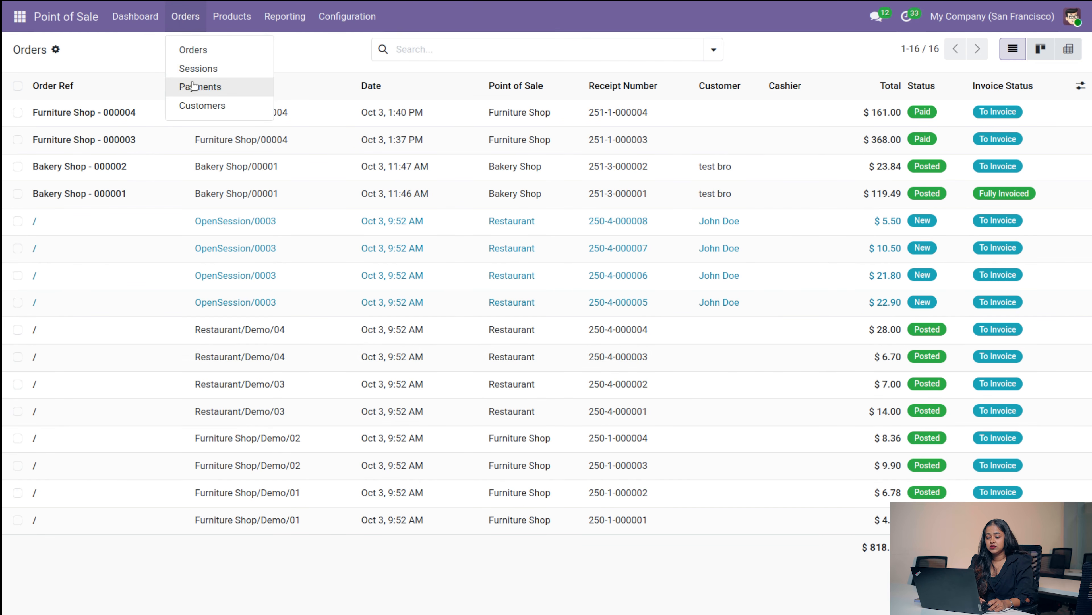
click(190, 72)
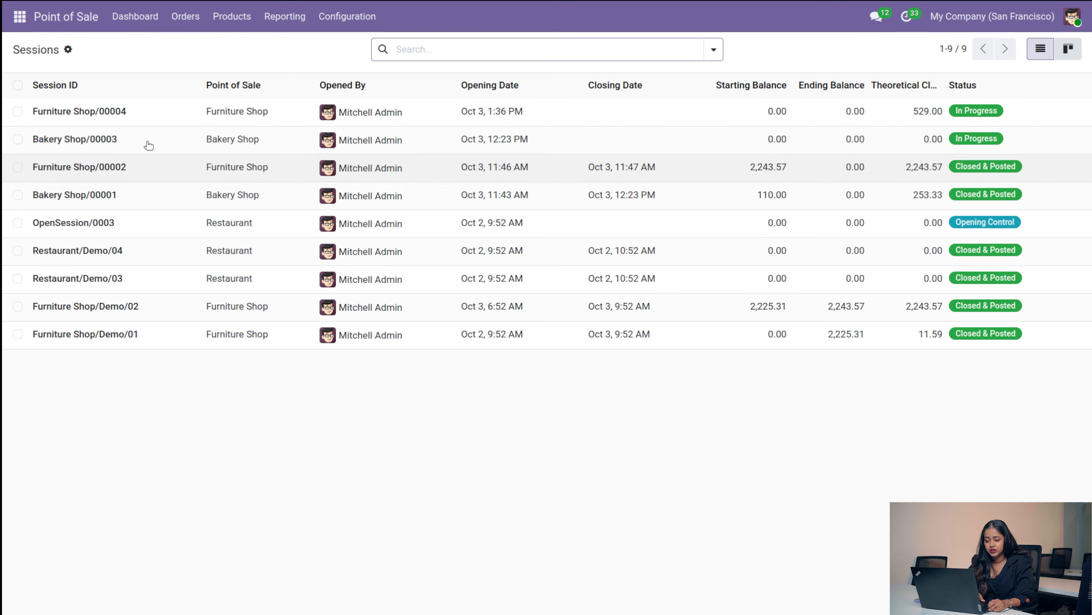
Step: Check the Point of Sale payments, expanding and collapsing the Card group, and view the customers list
click(192, 20)
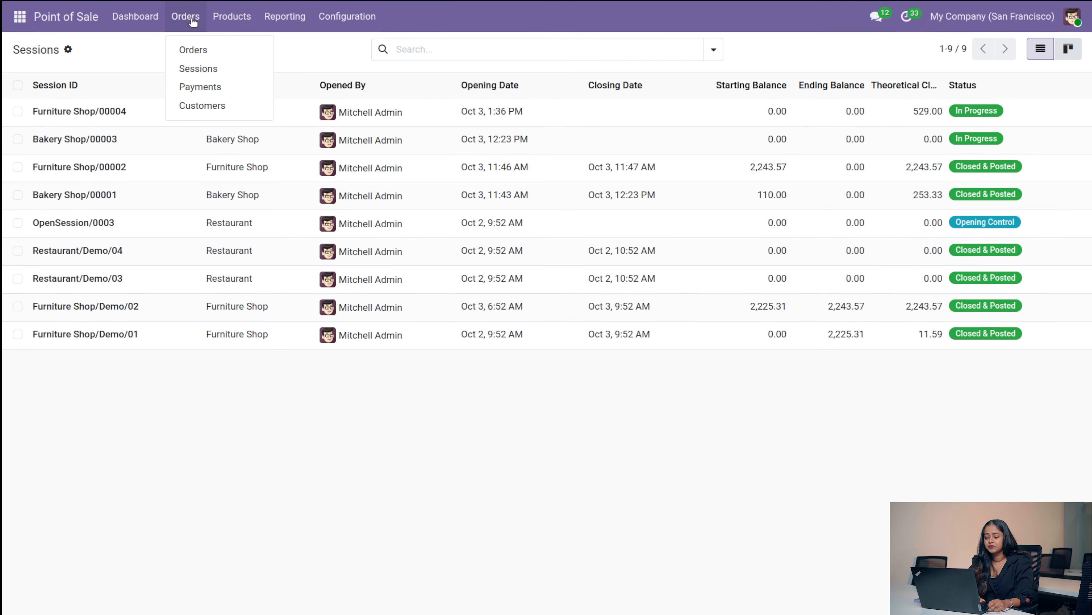
click(219, 94)
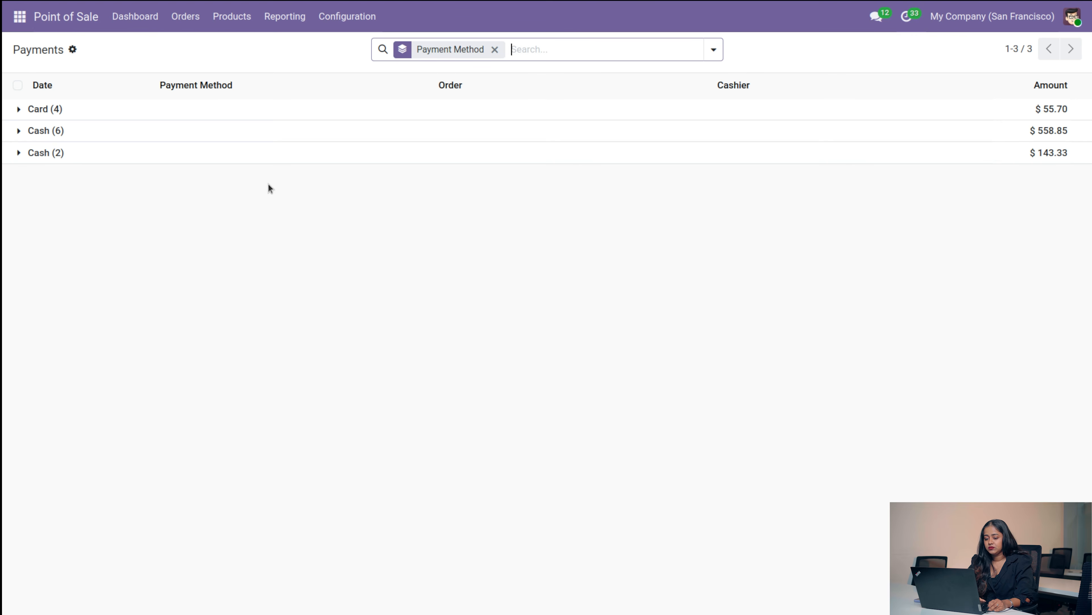
click(21, 110)
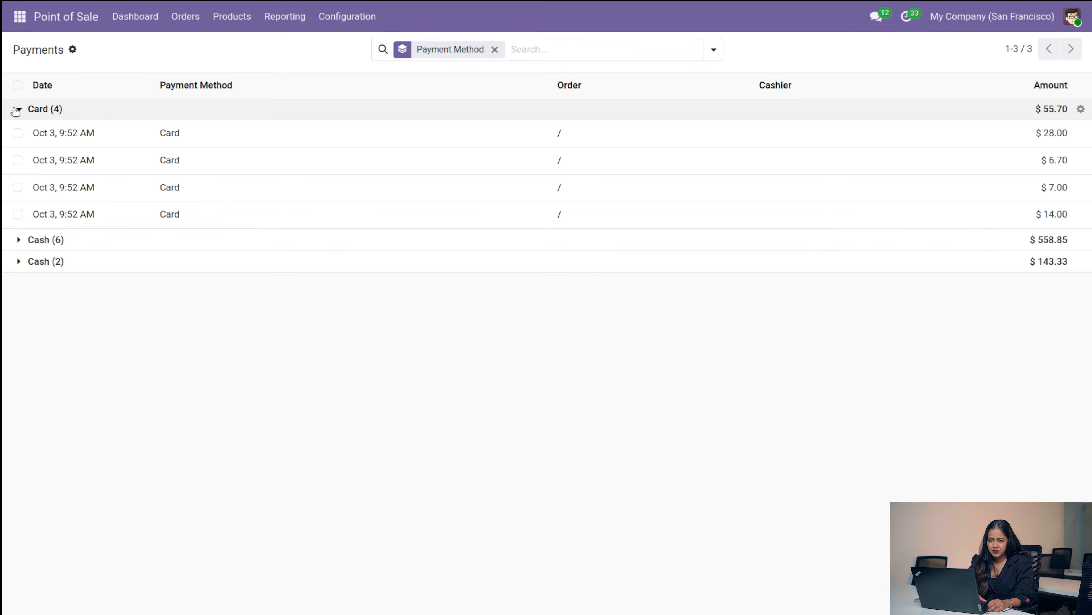
click(16, 110)
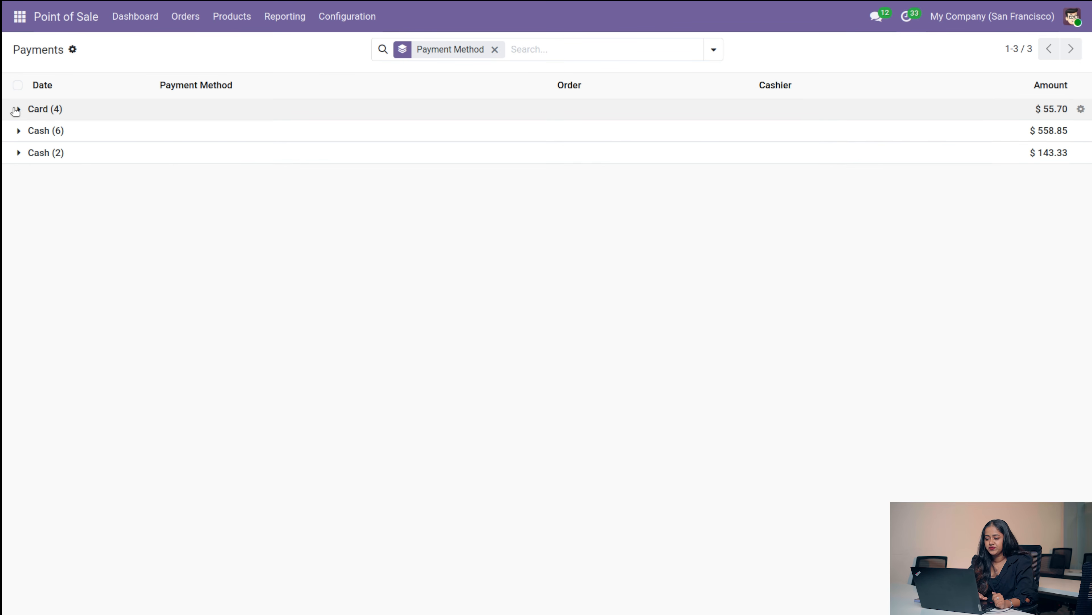
click(185, 19)
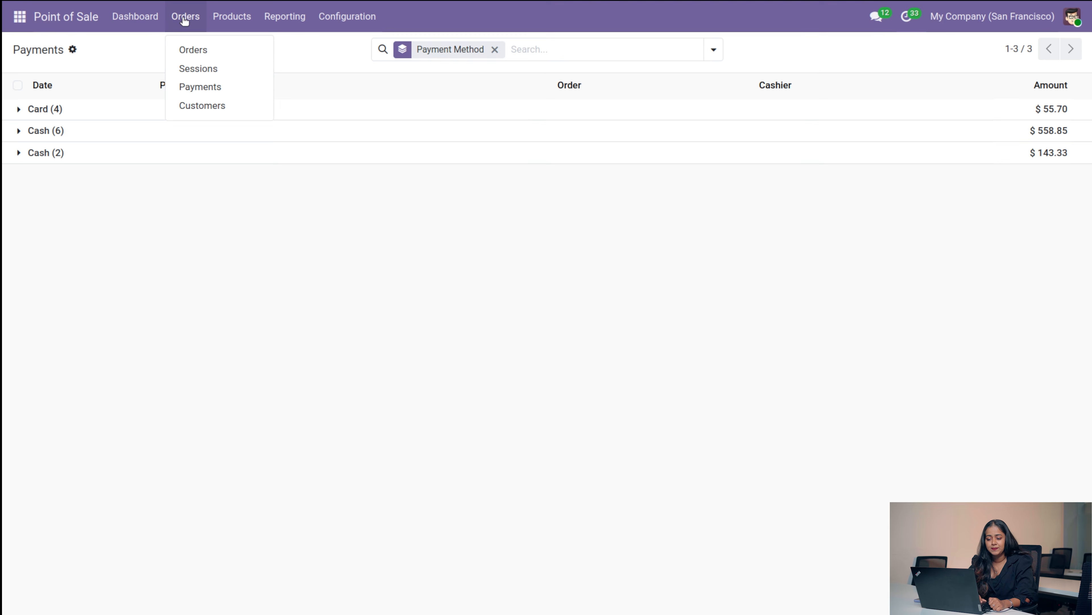
click(225, 104)
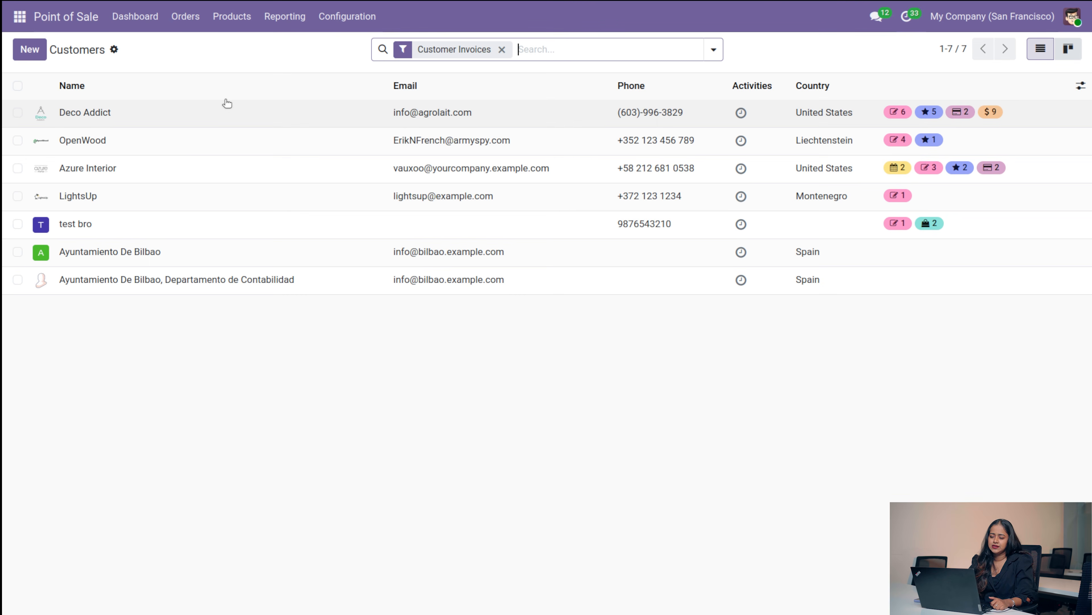
Step: Look through the Point of Sale combo choices, pricelists, and discount and loyalty programs
click(228, 22)
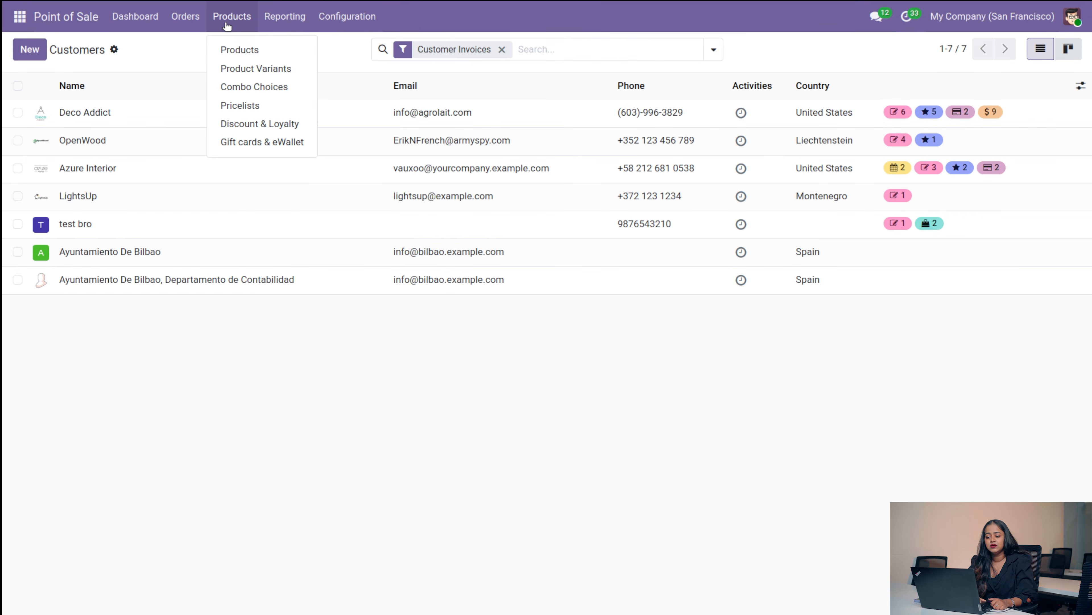
click(256, 86)
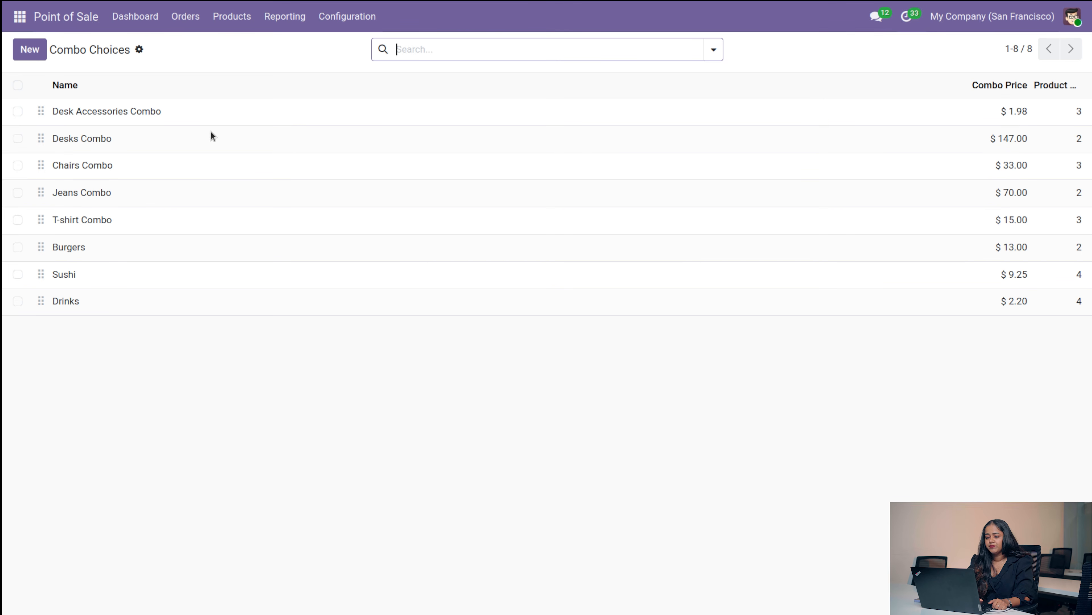
click(185, 17)
click(232, 18)
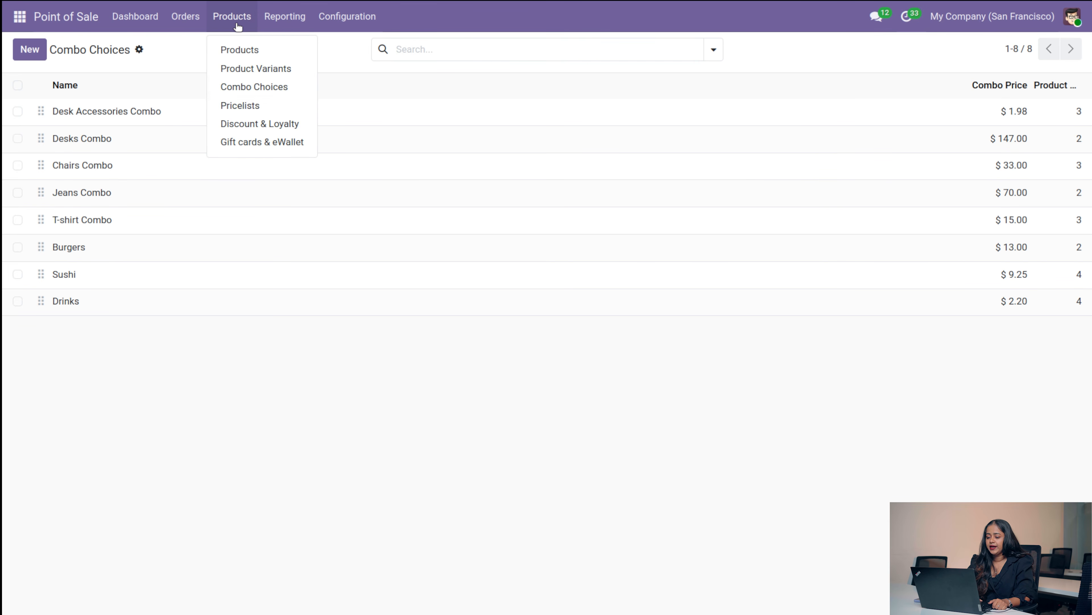
click(235, 112)
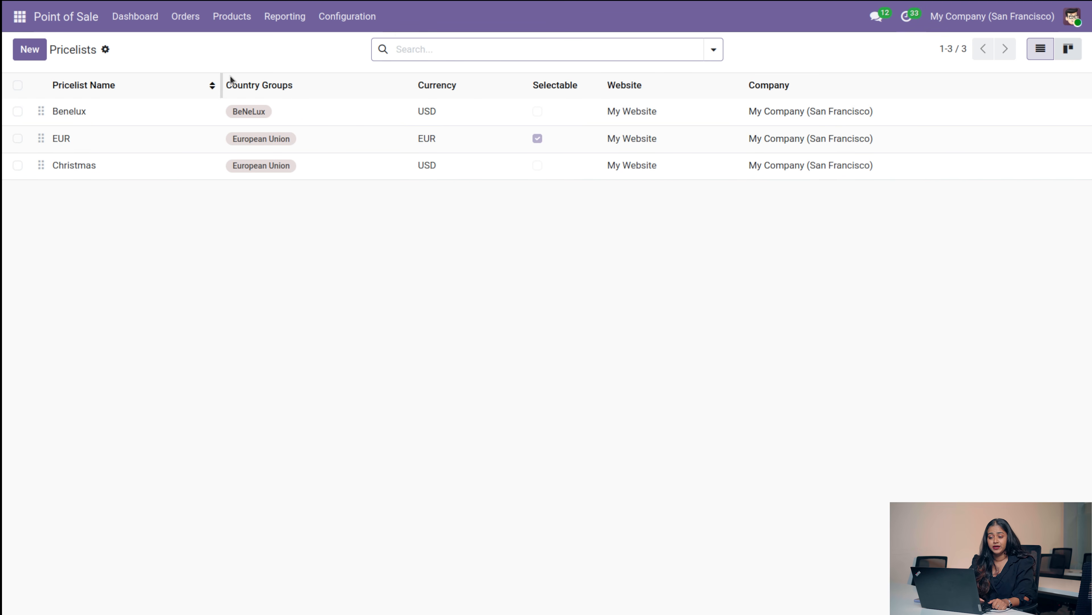
click(247, 30)
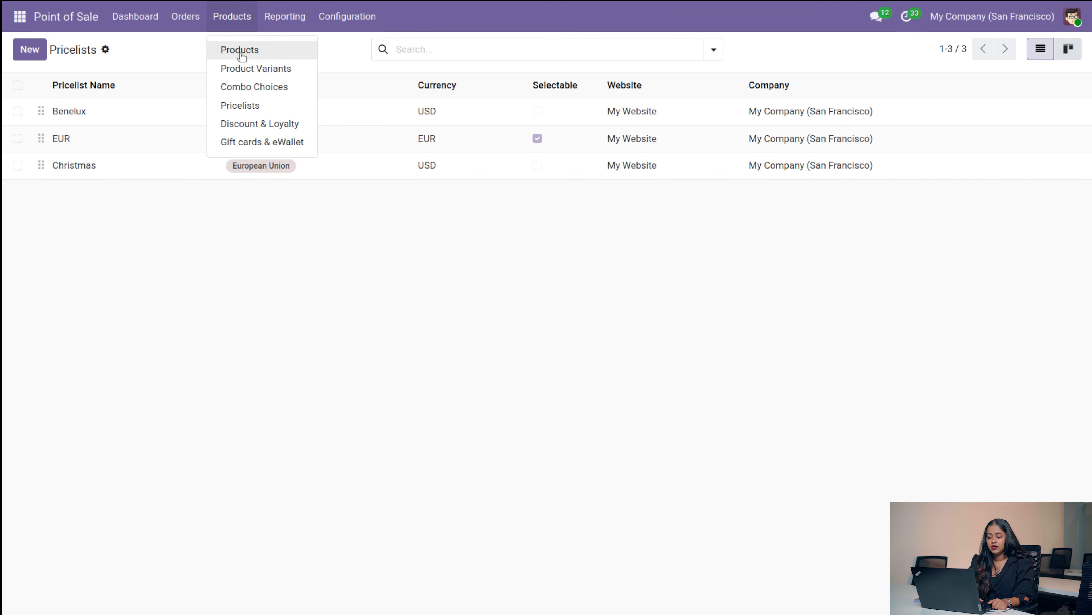
click(249, 125)
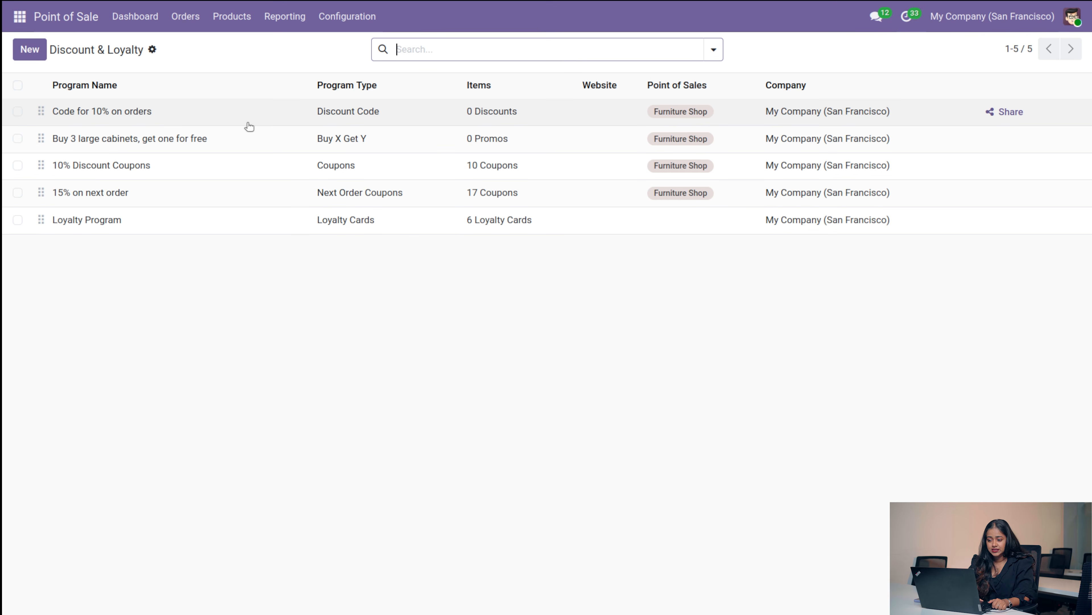
click(232, 19)
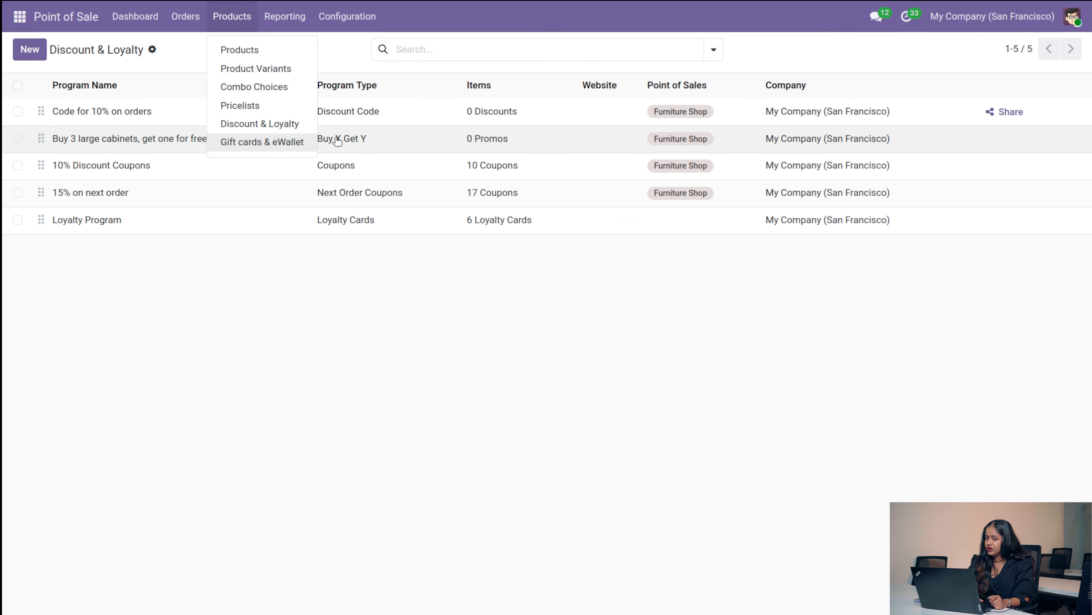
Step: View the Orders Analysis report and inspect the Sales Details options, closing them without printing
click(285, 17)
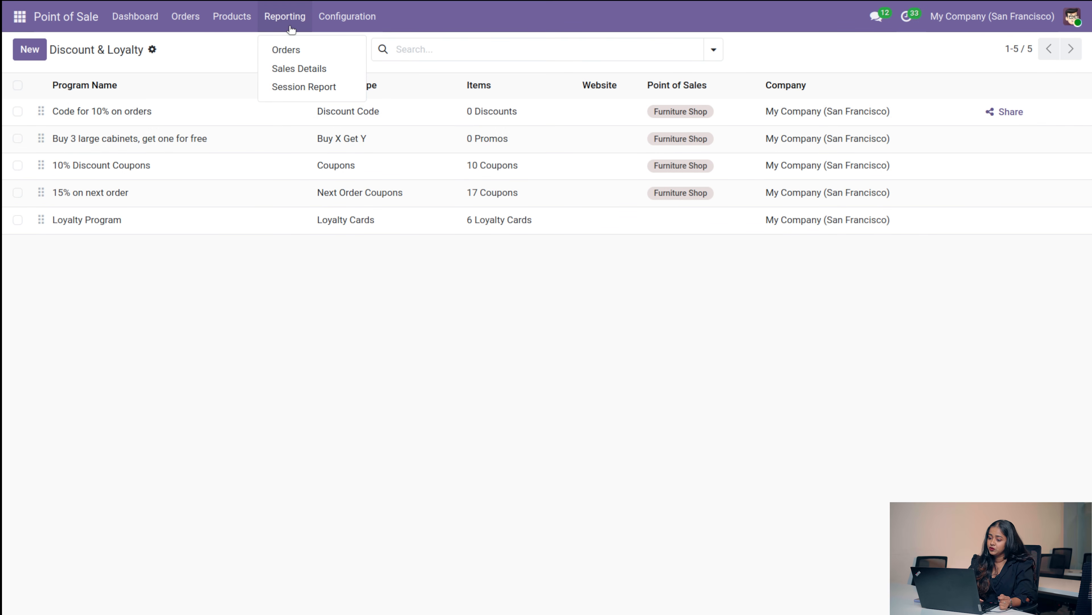
click(285, 51)
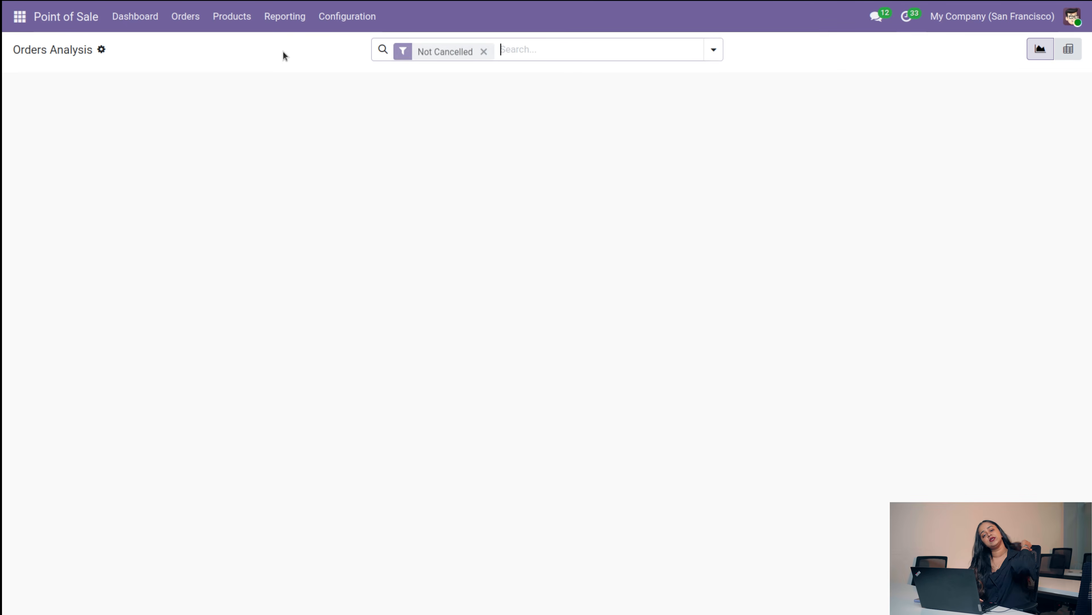
click(285, 29)
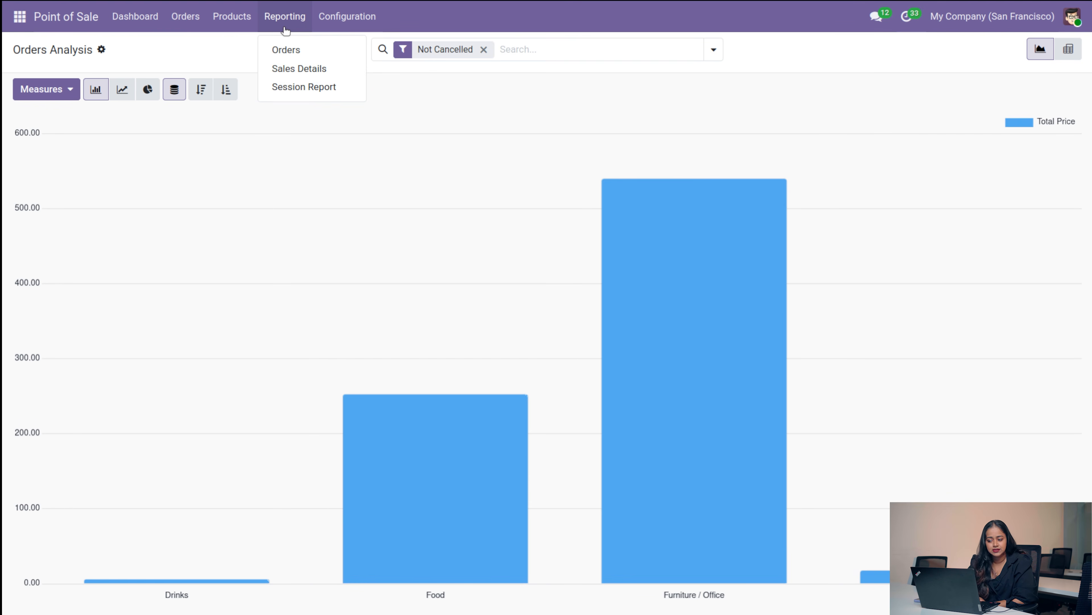
click(303, 69)
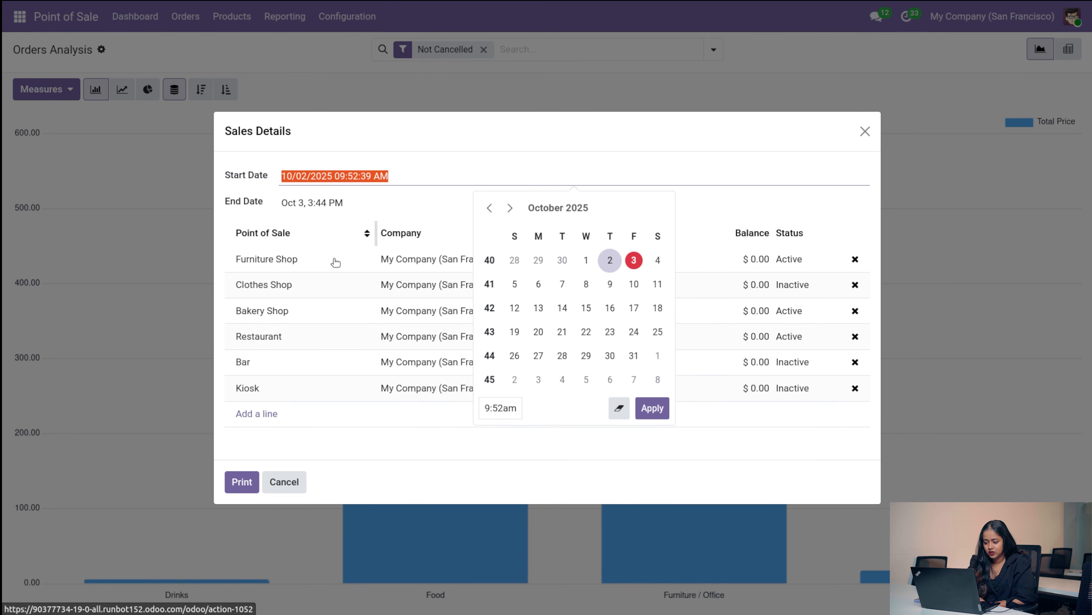
click(284, 478)
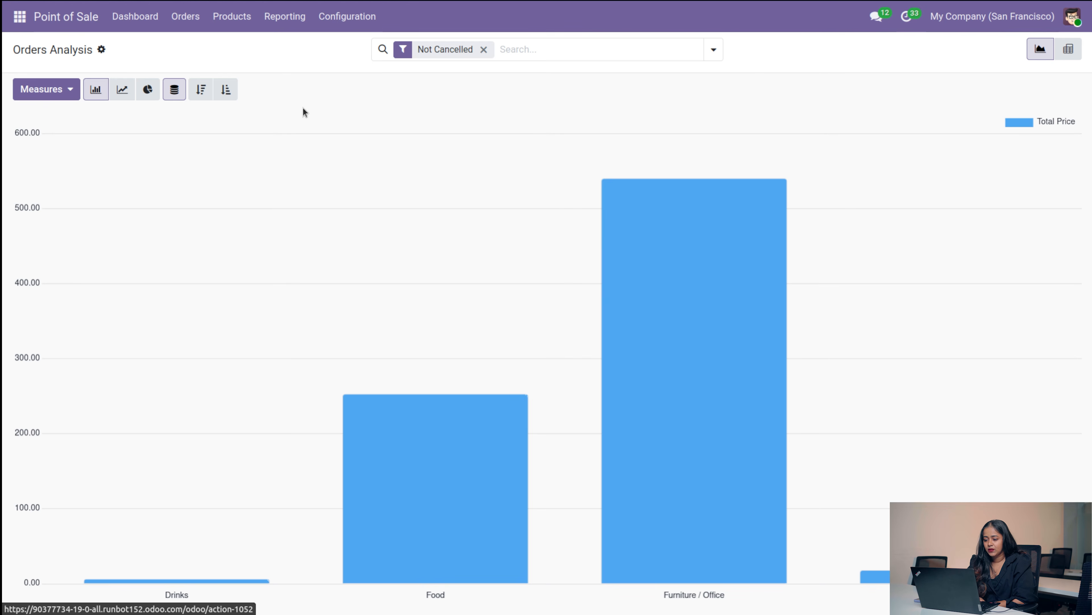
Step: Choose session Furniture Shop/00004 for a Session Report and cancel without printing
click(287, 16)
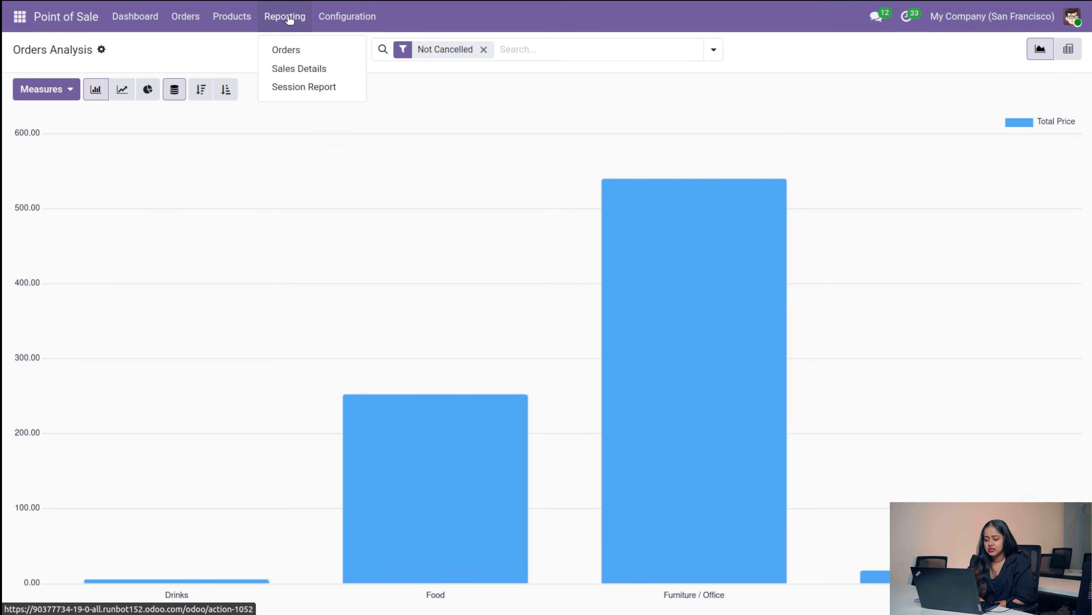
click(303, 87)
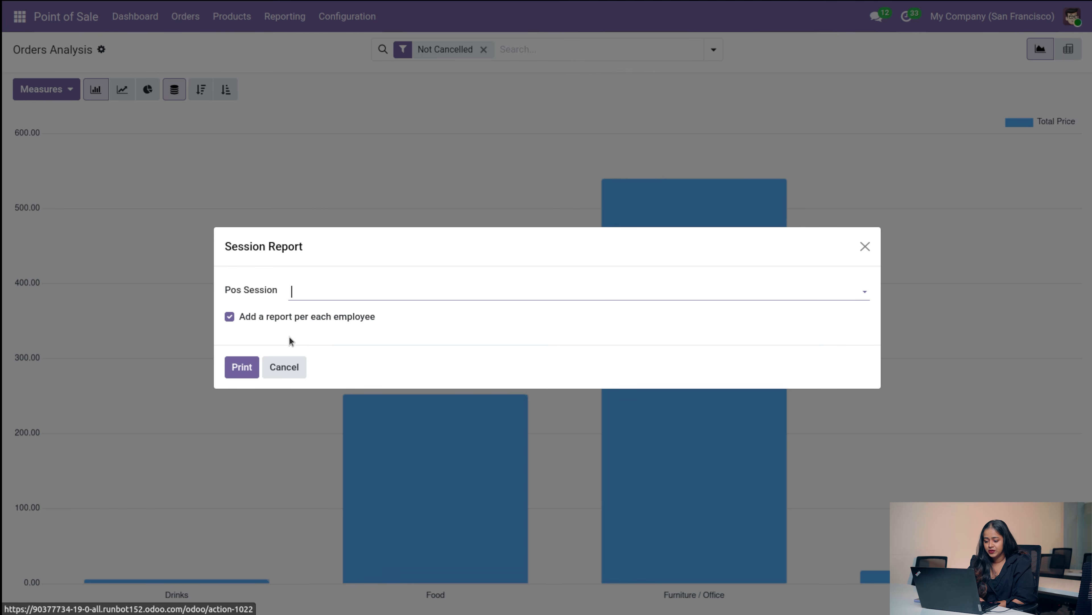
click(389, 289)
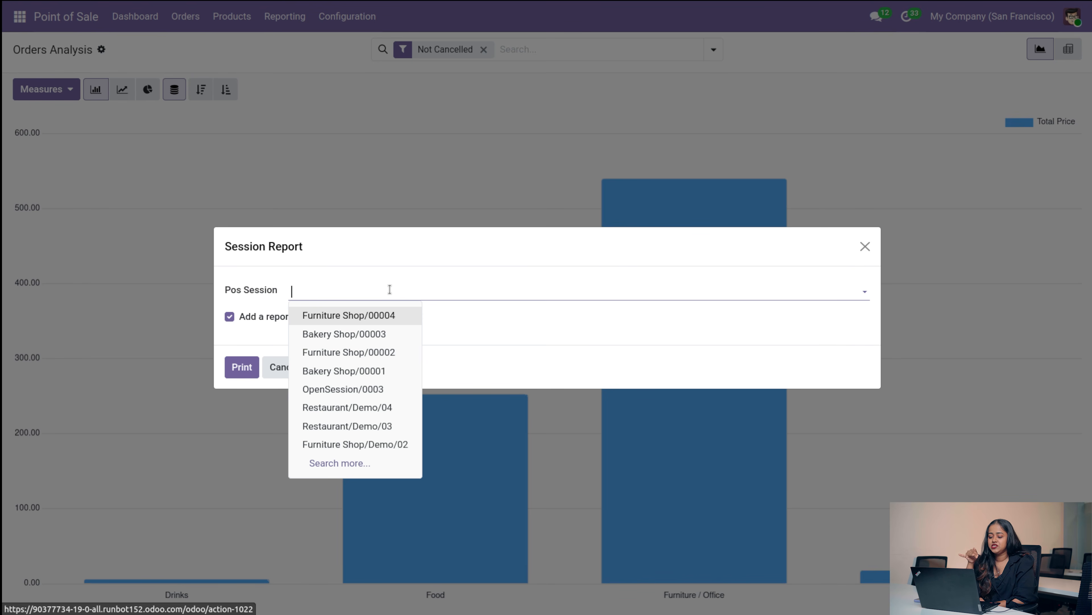
click(367, 318)
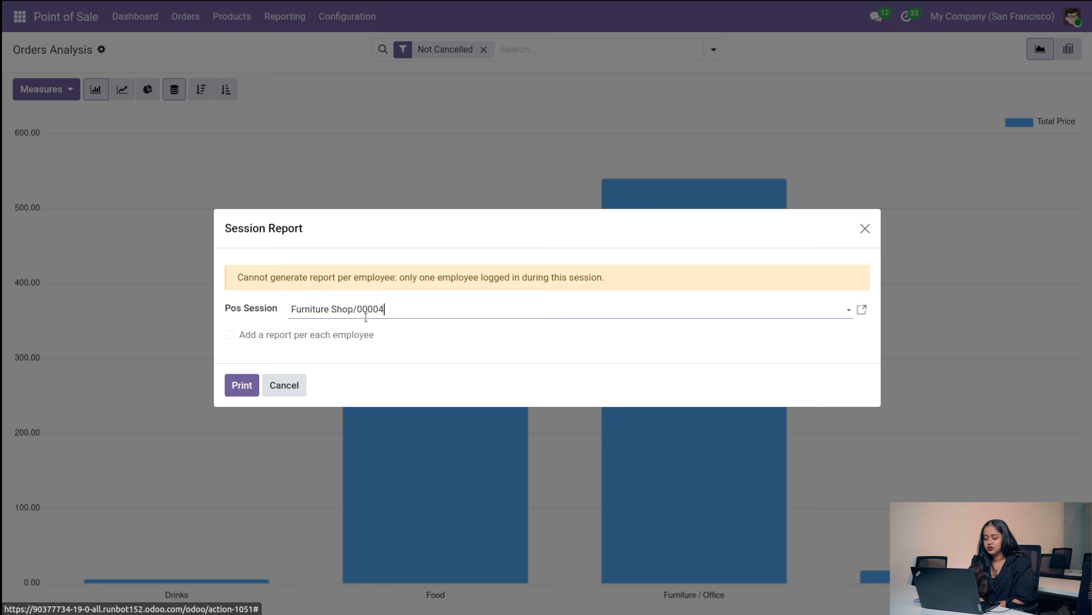
click(286, 388)
Step: Look over the Point of Sale configuration options and view the Coins/Bills list
click(326, 26)
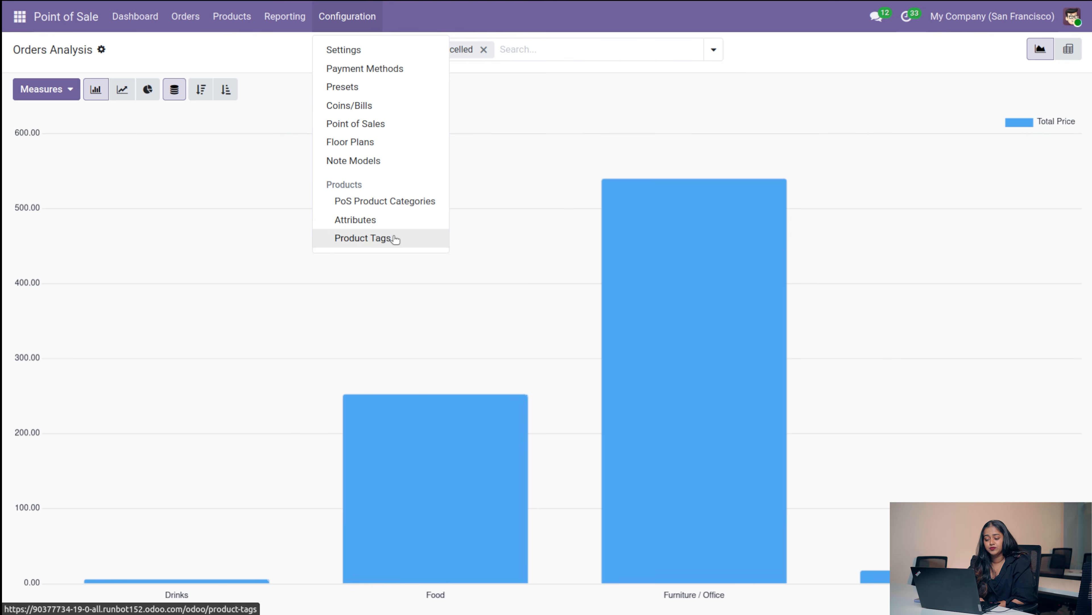
click(364, 110)
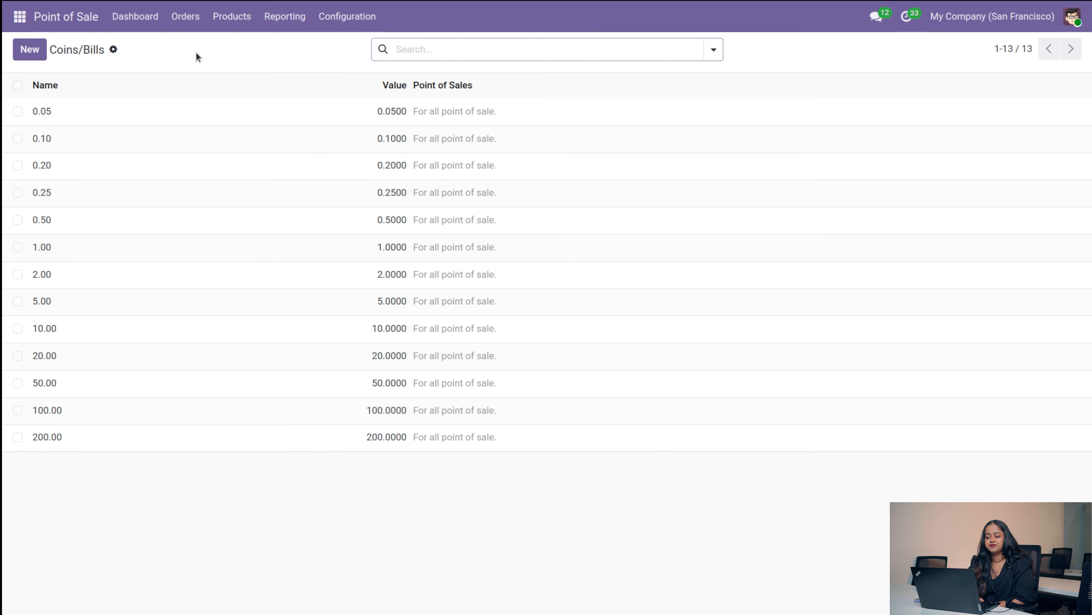
Step: Switch to the Project app, show the projects as a list and return to the Kanban view
click(19, 16)
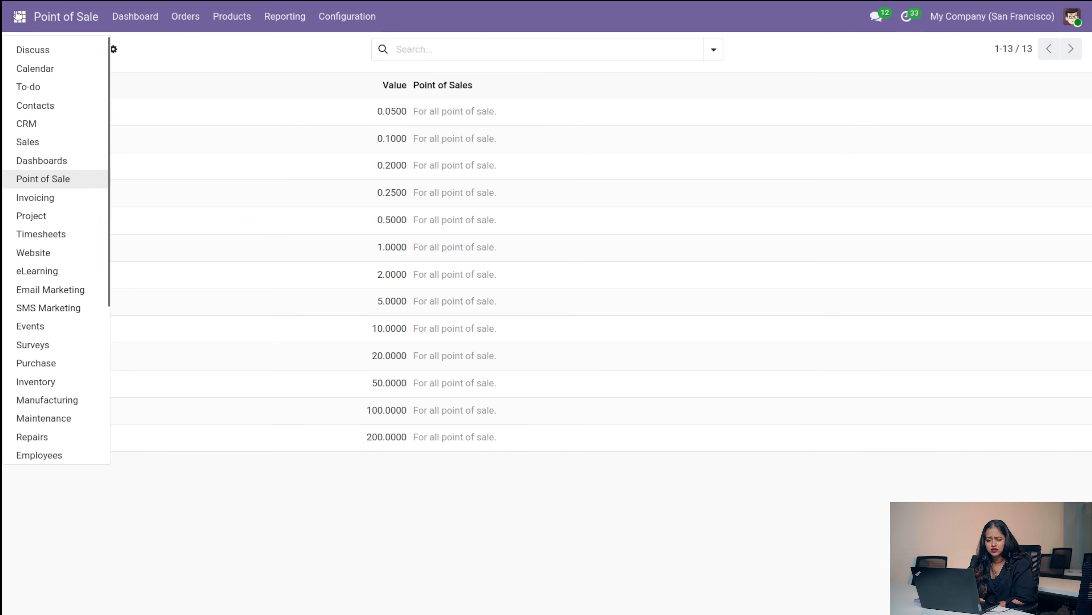
click(64, 216)
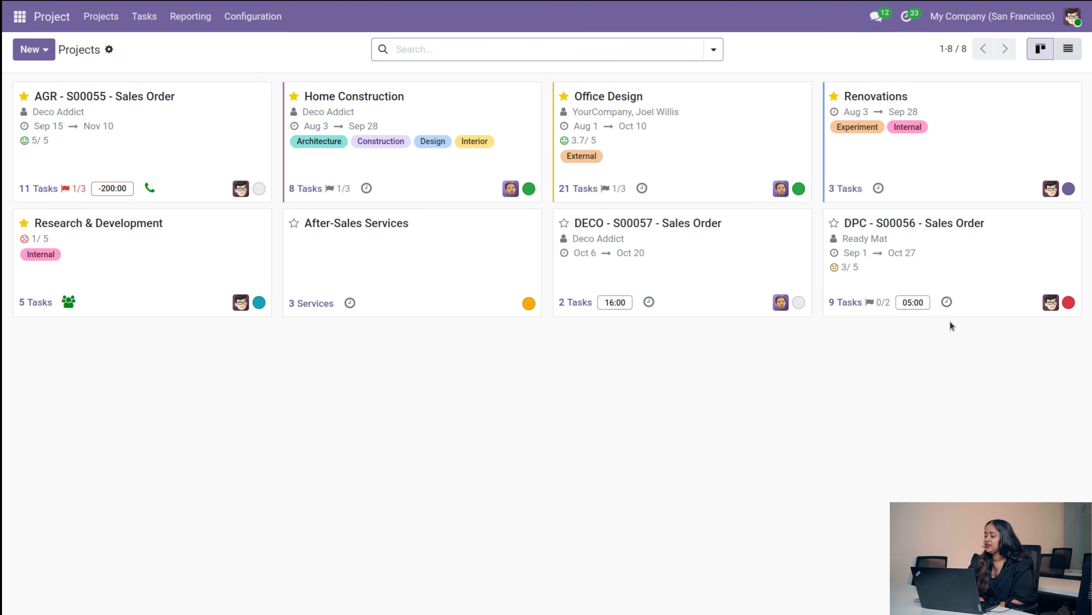
click(1069, 48)
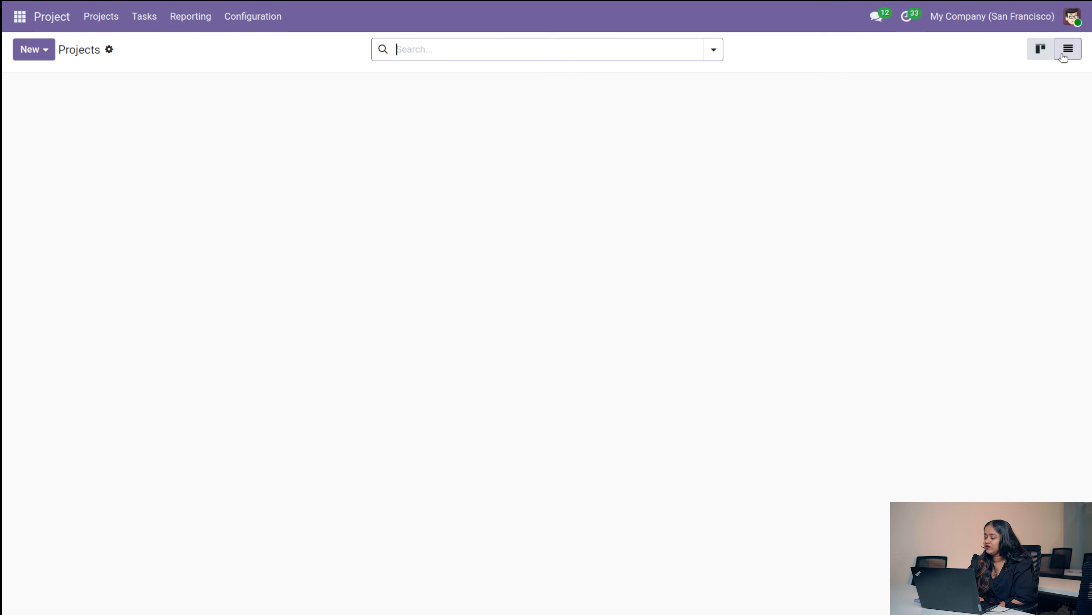
click(1040, 50)
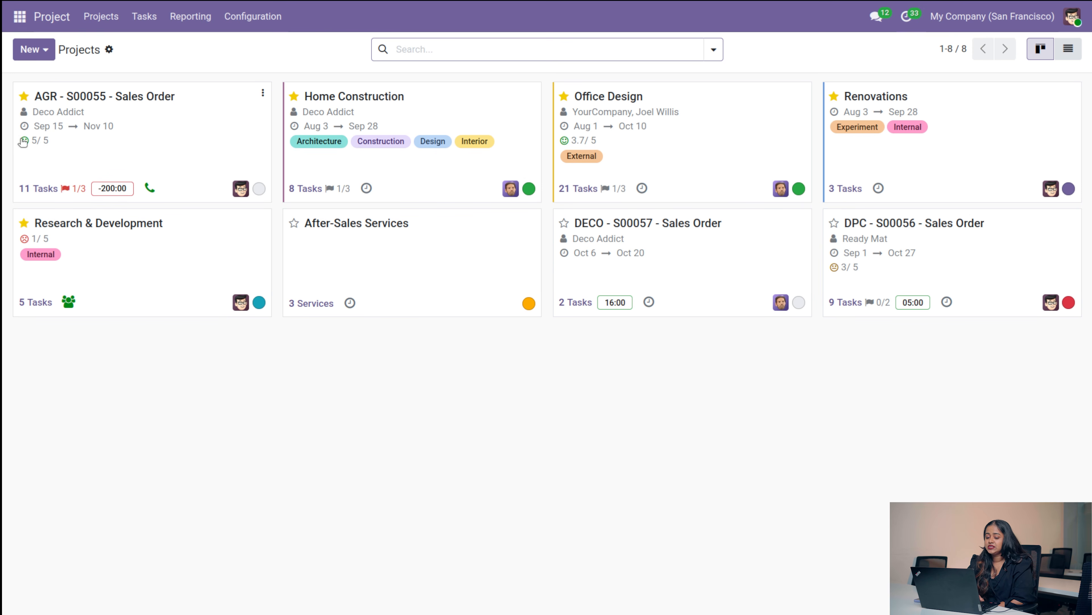
Step: Inspect the options for creating a new project, then discard it without entering anything
mouse_move(24, 142)
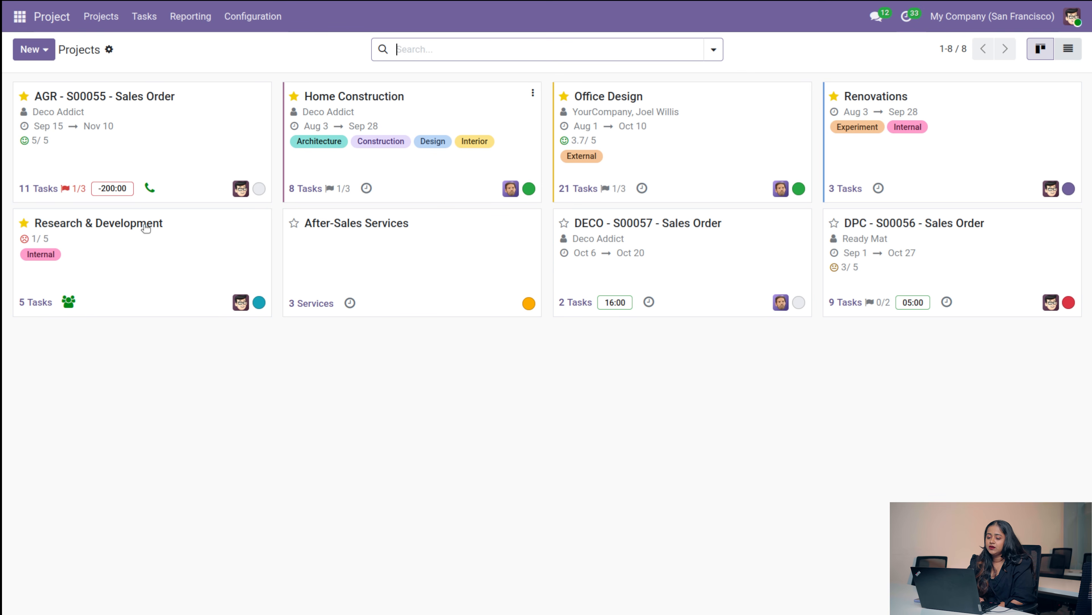
click(34, 50)
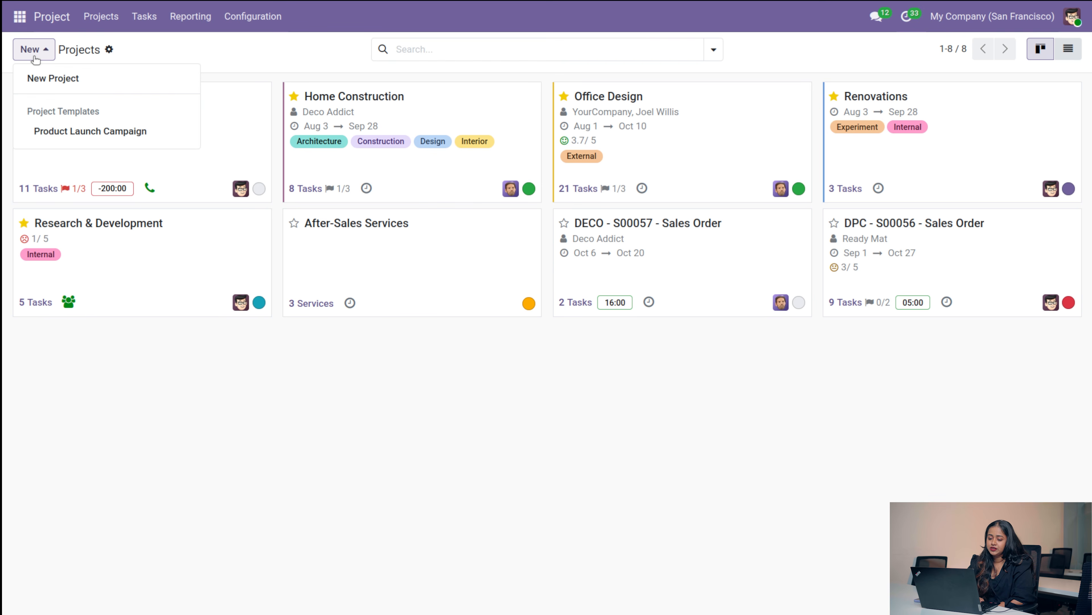
click(63, 76)
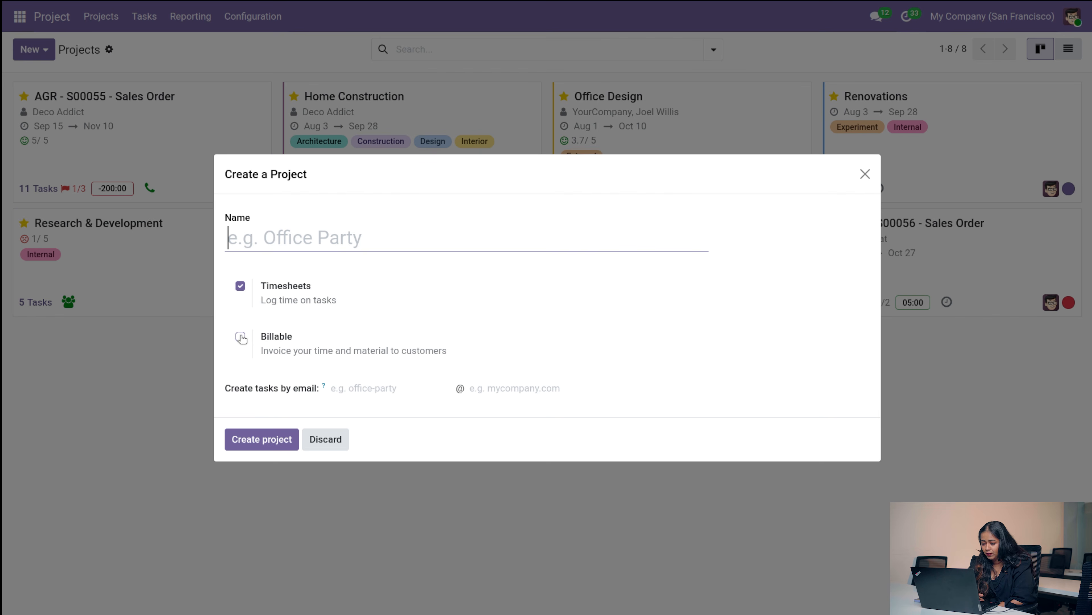
click(315, 440)
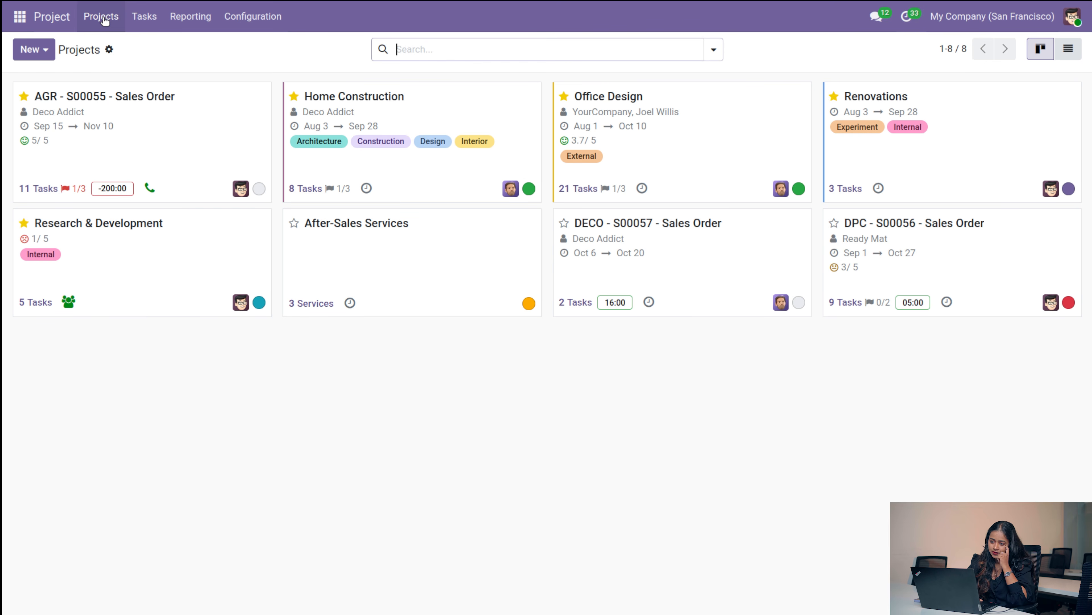
Step: View the My Tasks board and look across its stages from Inbox to Cancelled
click(151, 28)
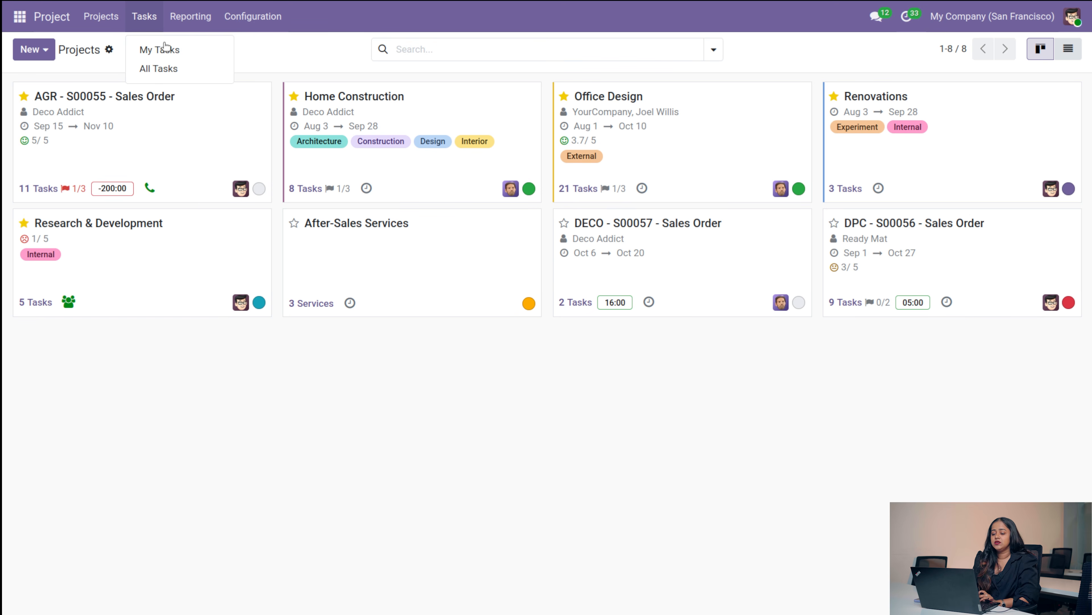
click(173, 51)
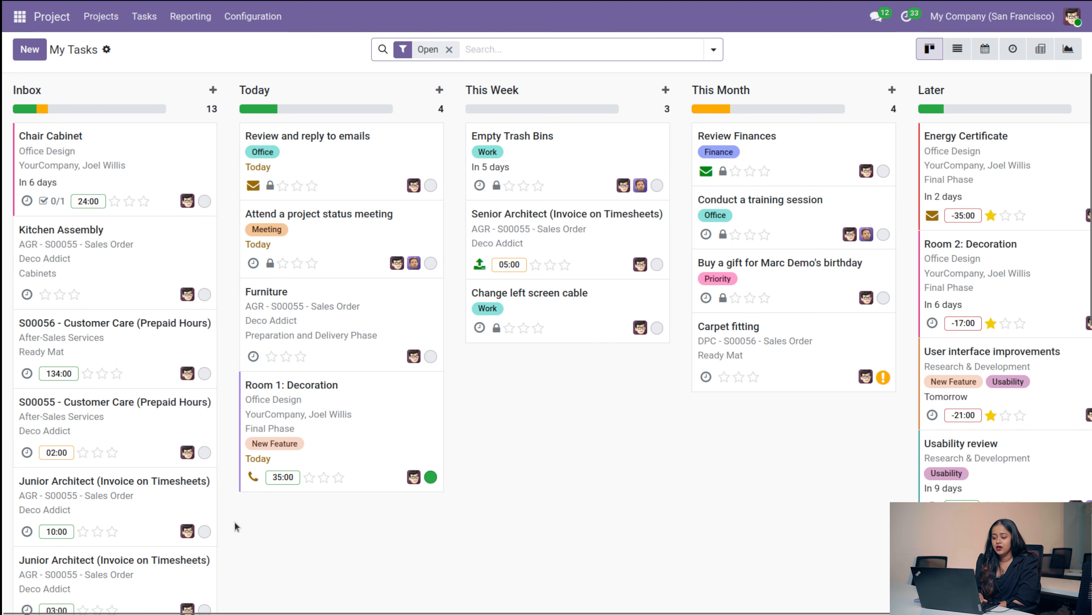
scroll(238, 525, down, 5)
scroll(239, 524, up, 5)
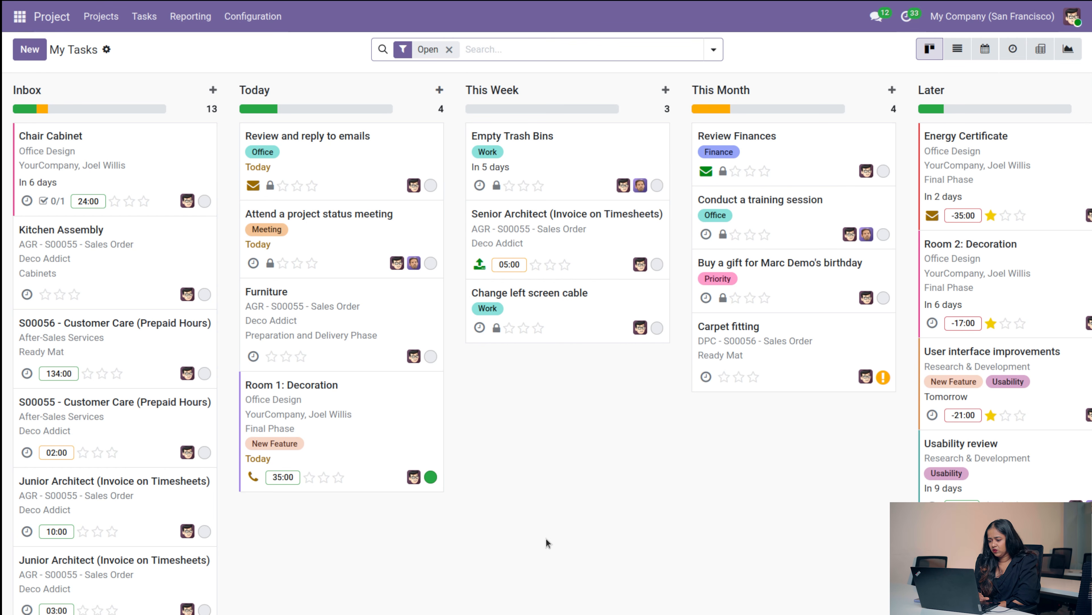
scroll(498, 105, right, 3)
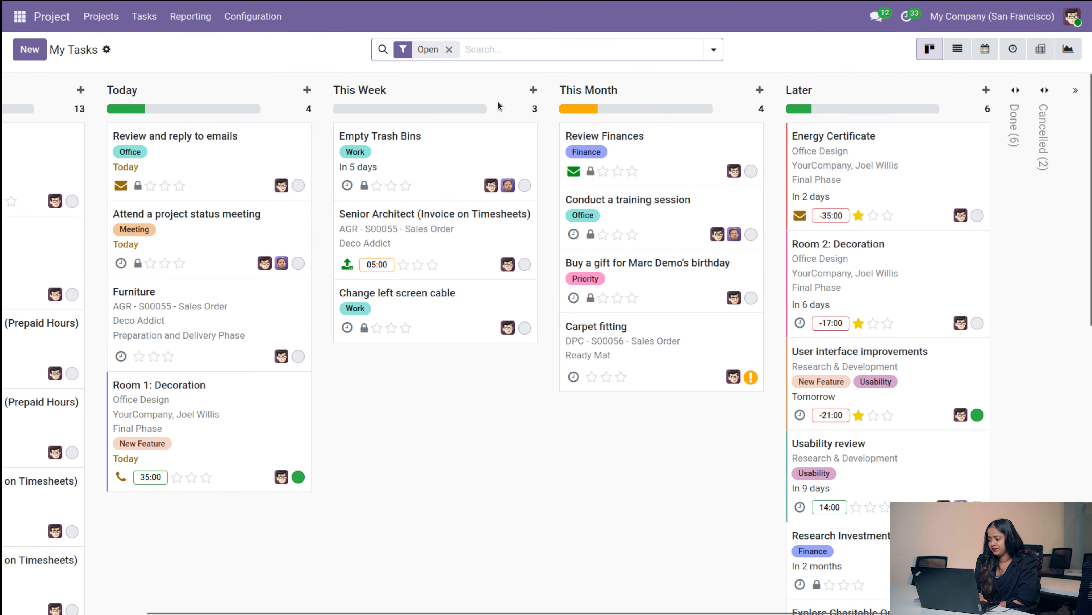
scroll(498, 105, left, 3)
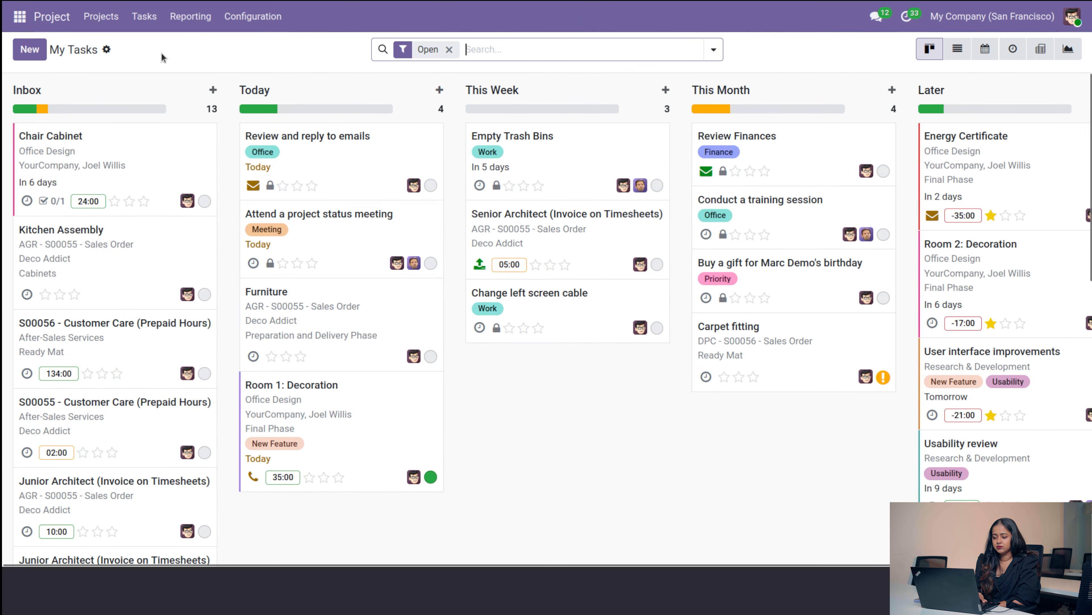
Step: View the Tasks Analysis report and inspect the task counts per project in its chart
click(148, 16)
mouse_move(191, 16)
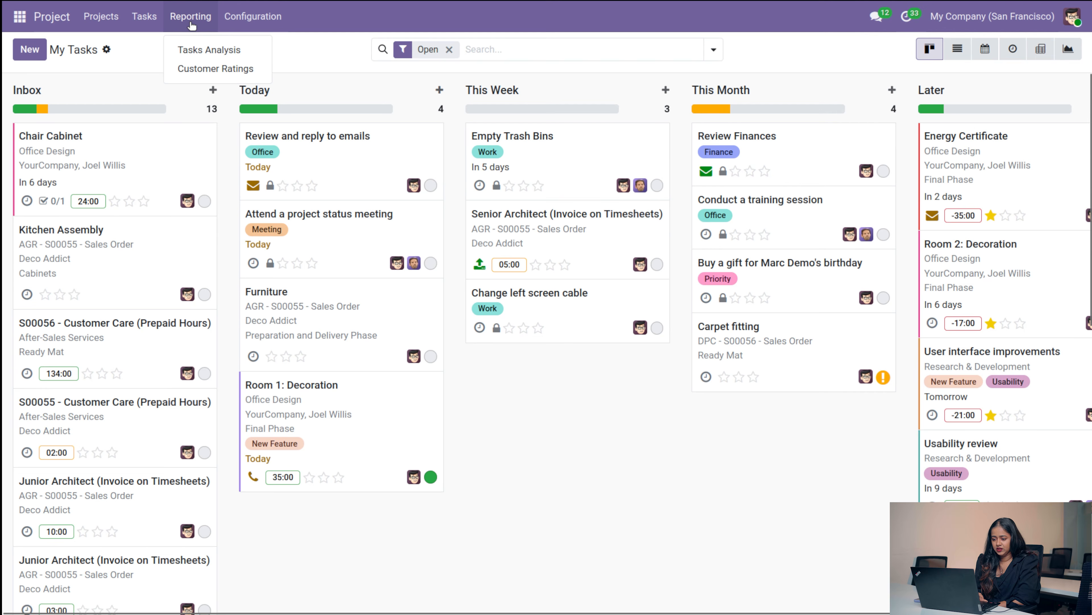
click(208, 50)
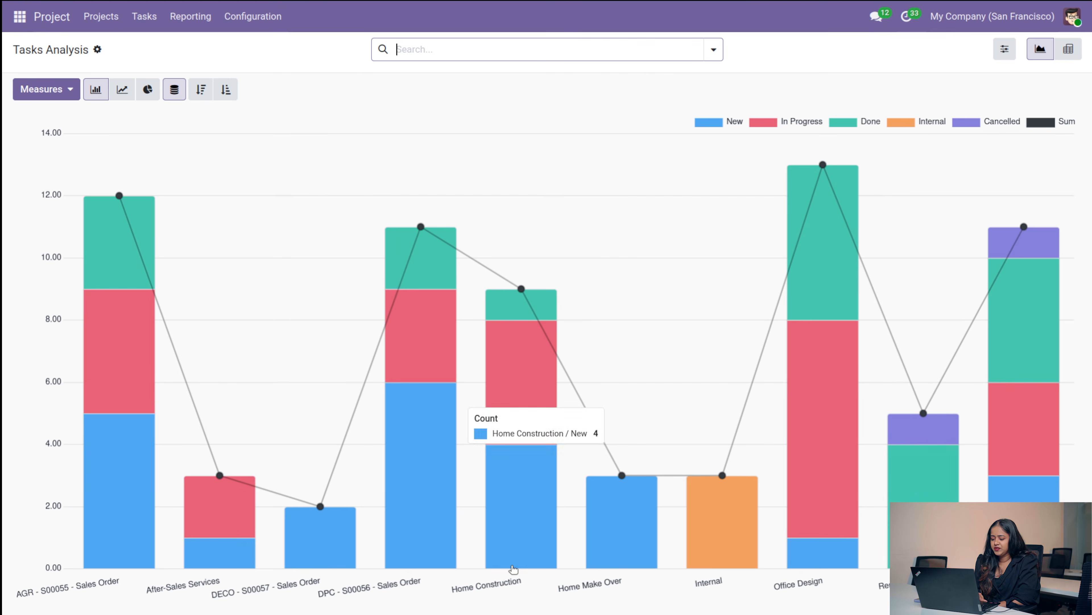
mouse_move(155, 430)
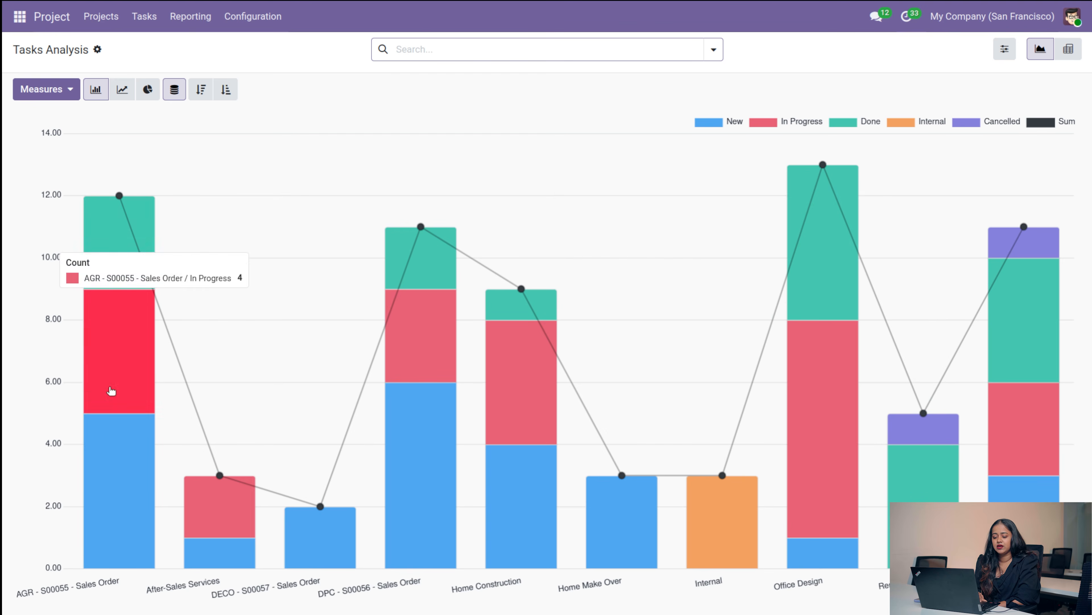
Step: View the Customer Ratings report and look over the Project configuration options
click(237, 30)
click(208, 17)
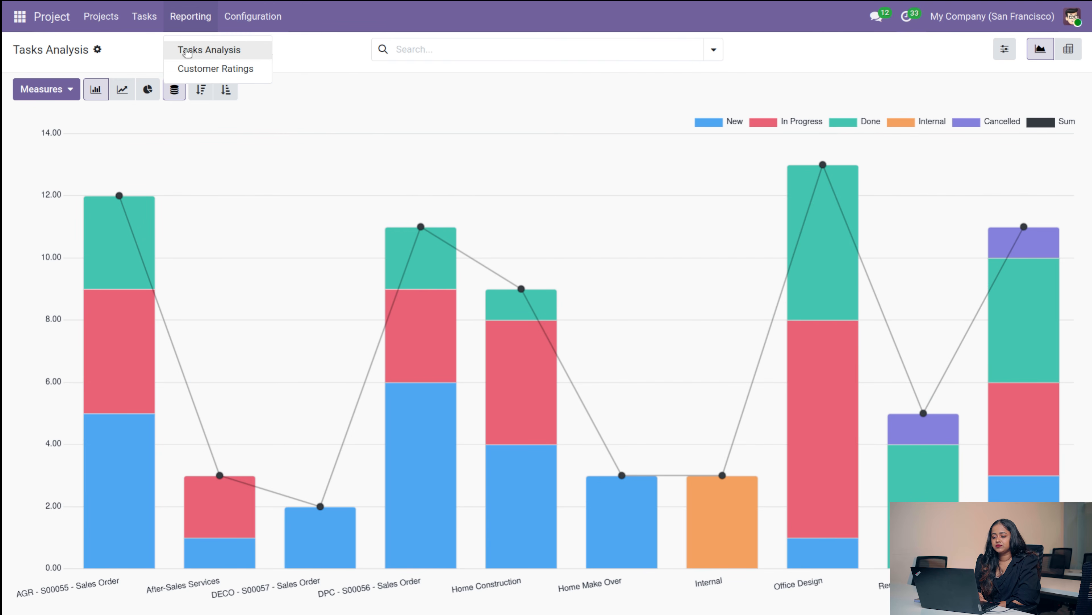
click(189, 67)
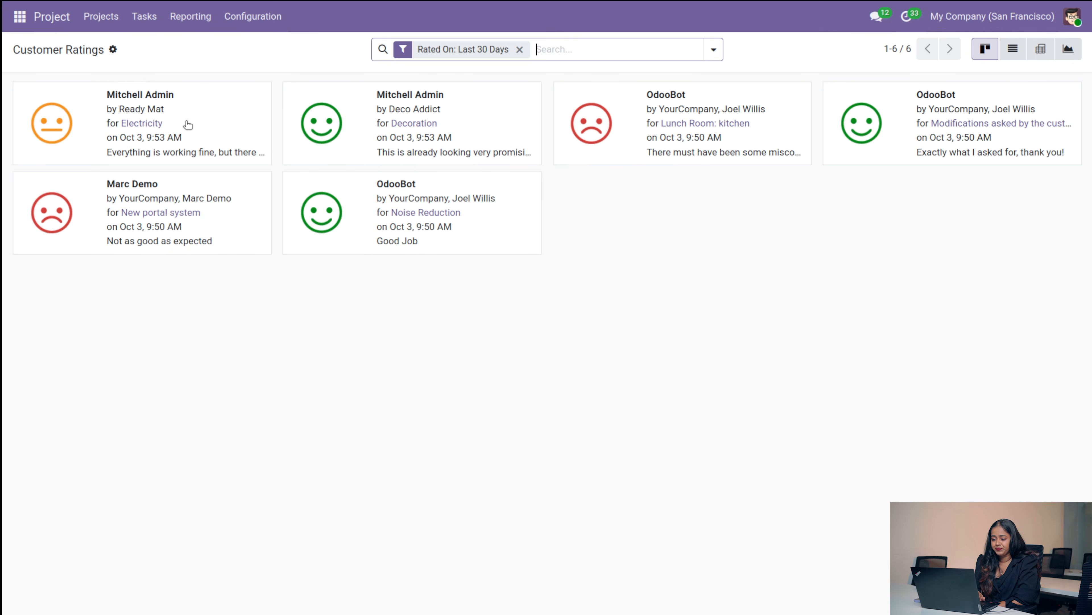
click(249, 30)
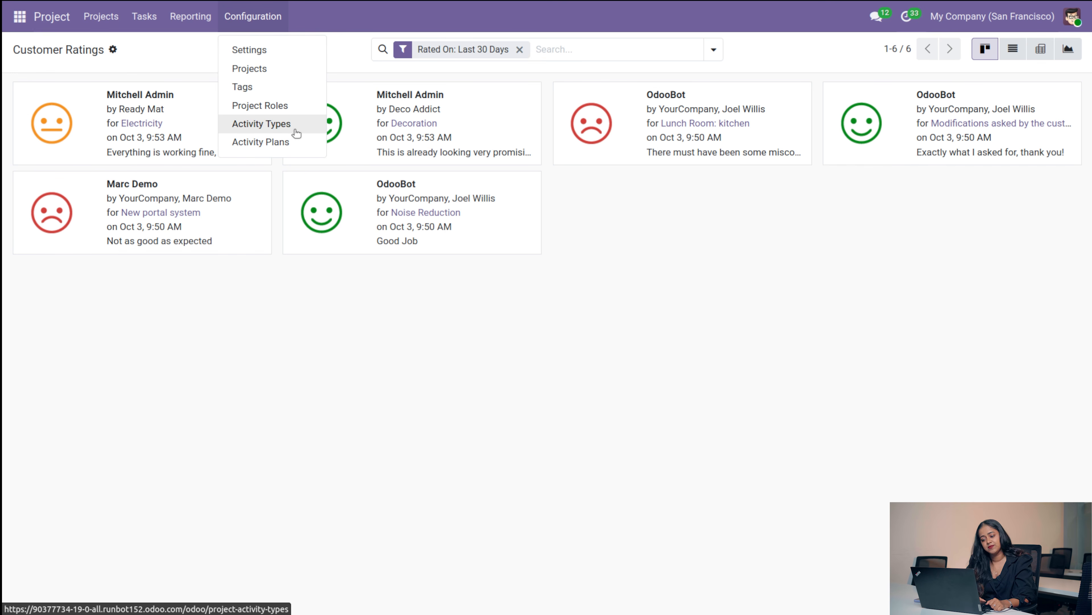
click(273, 435)
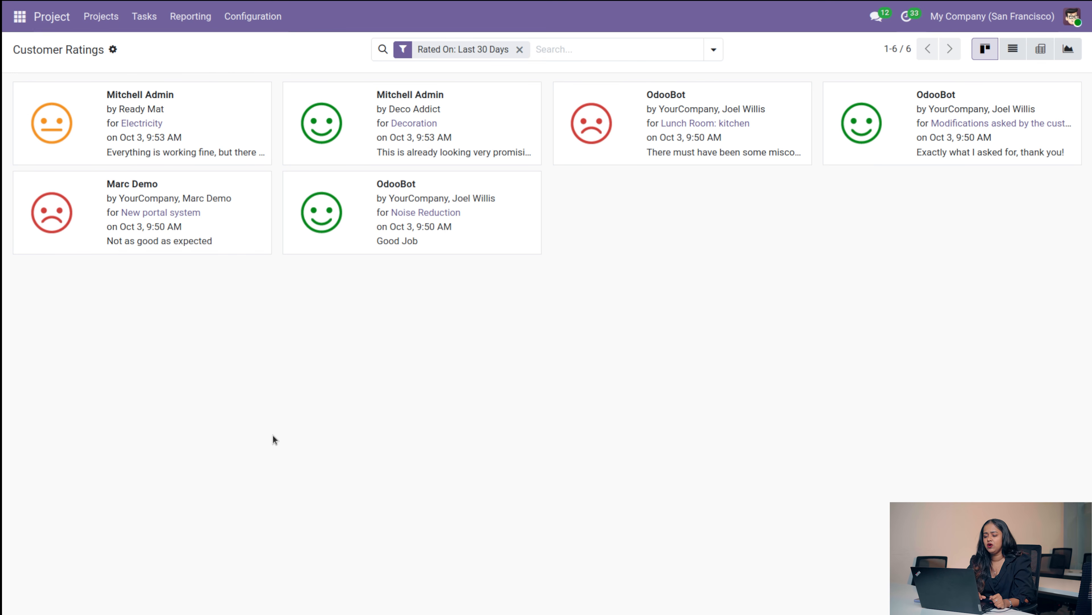
Step: Switch to the Timesheets app and look over the My Timesheets entries, settings and reporting options
click(17, 22)
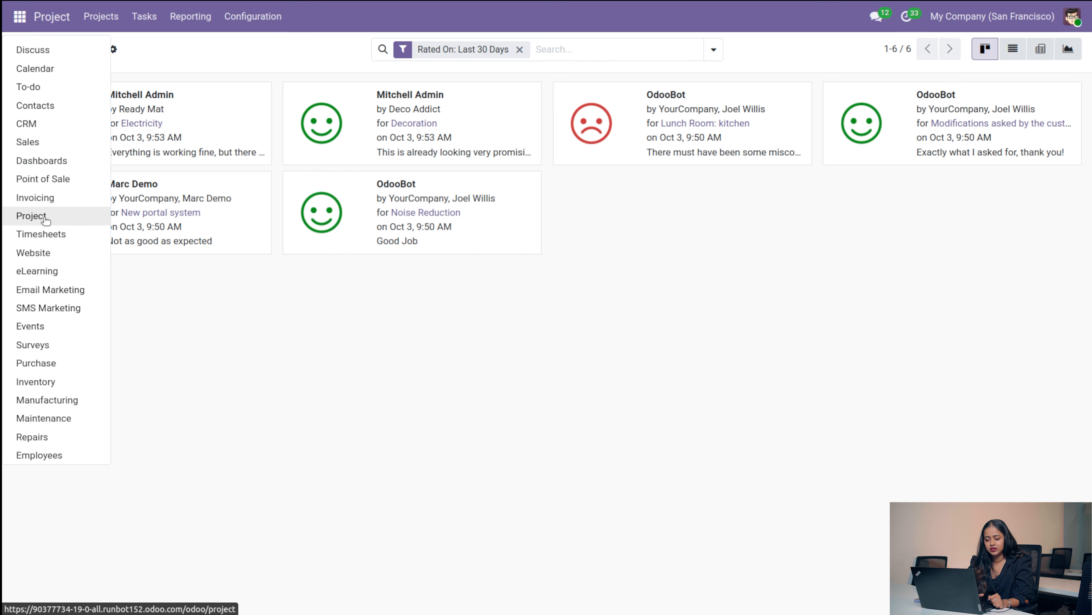
click(58, 233)
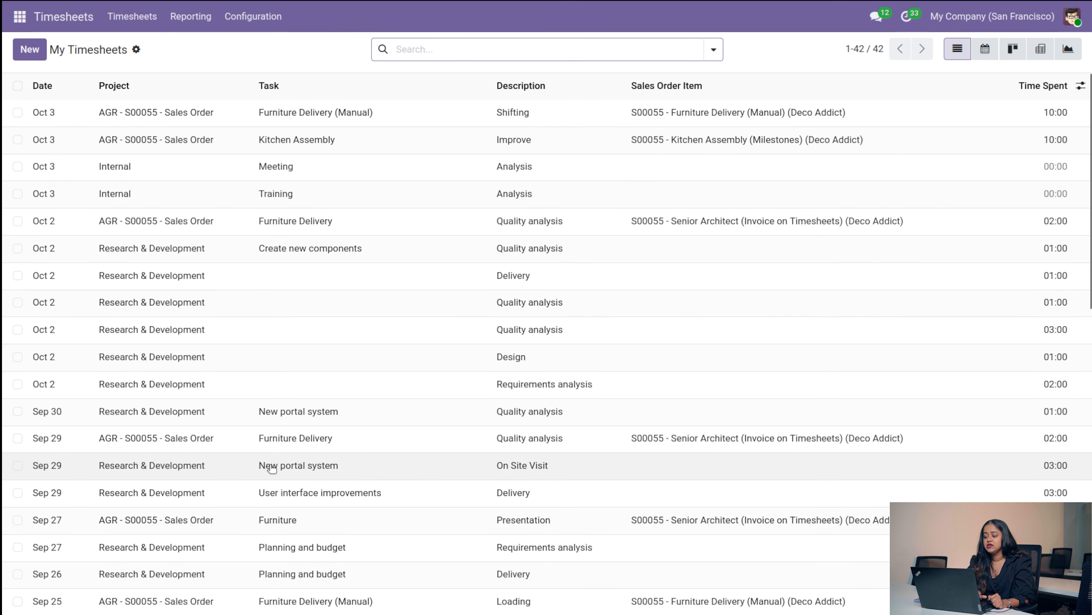
scroll(272, 469, down, 4)
scroll(272, 468, up, 4)
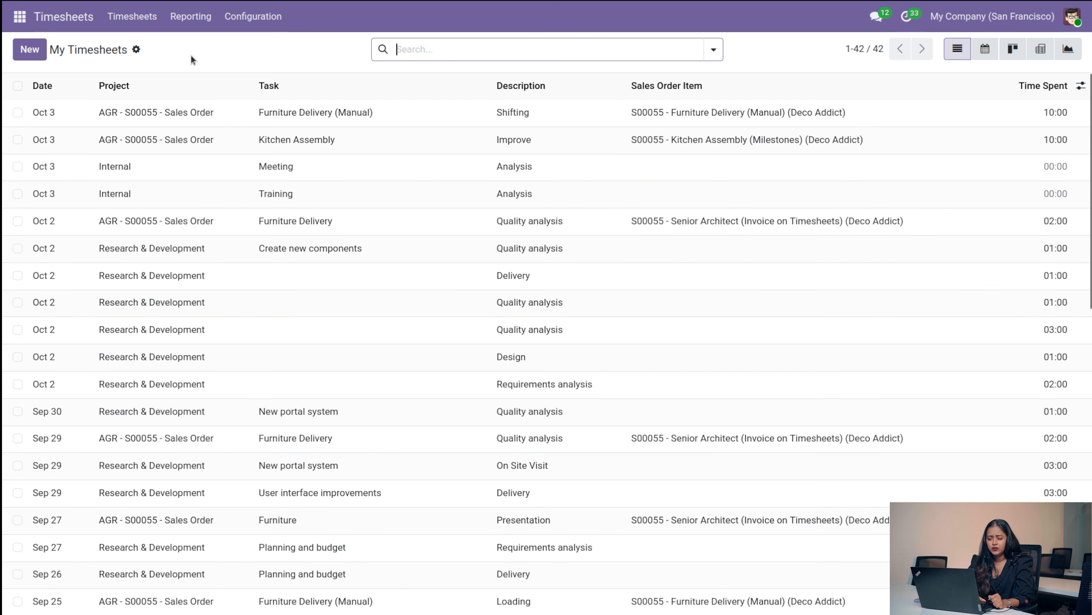
click(243, 26)
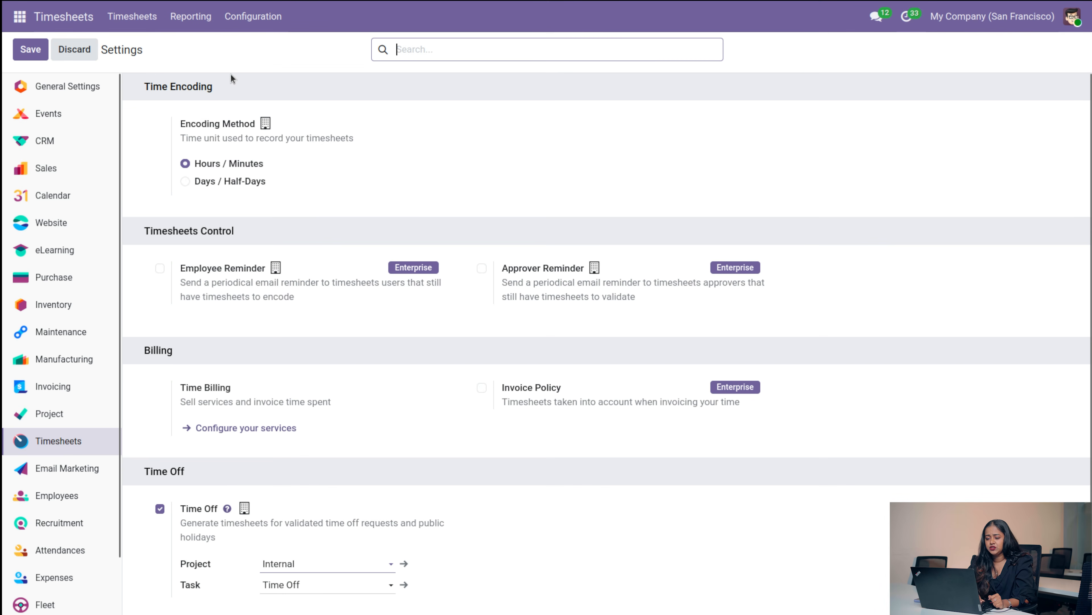
click(185, 26)
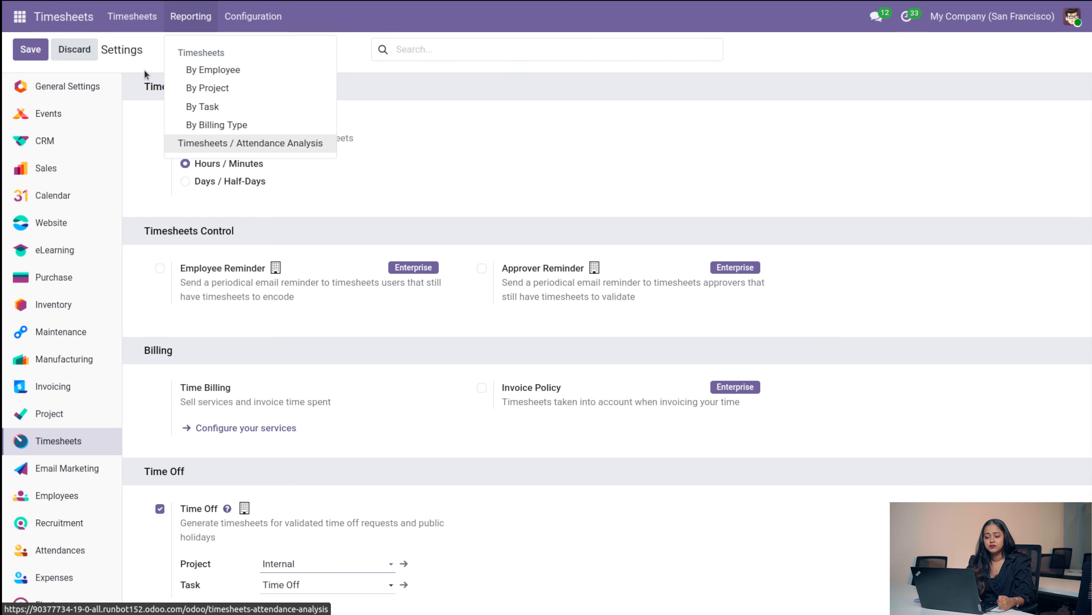
Step: Switch to the Website app and look over its Site, eCommerce and Configuration options
click(18, 19)
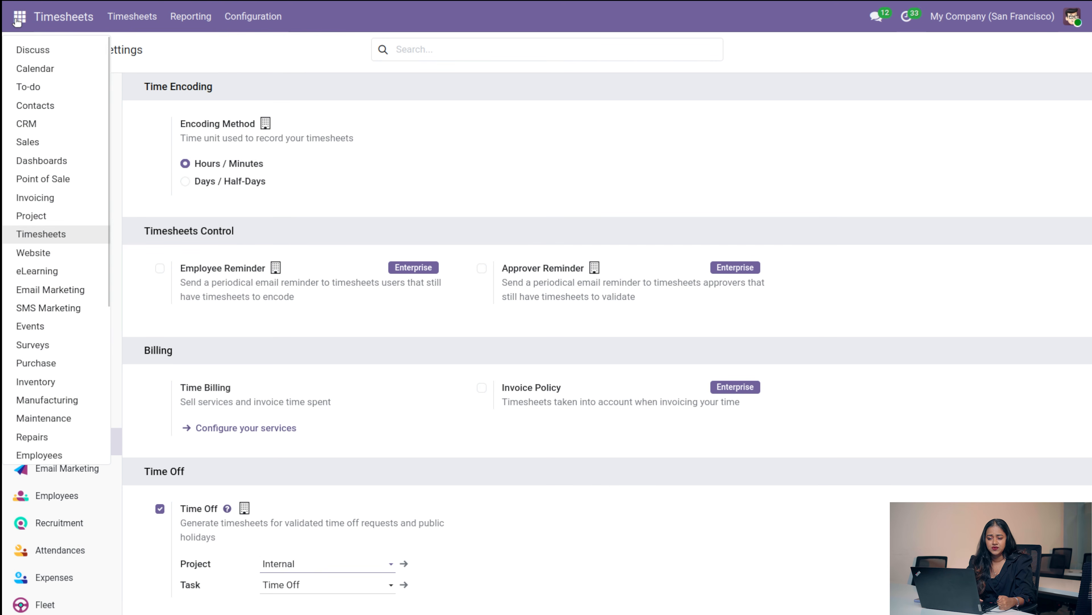
click(64, 254)
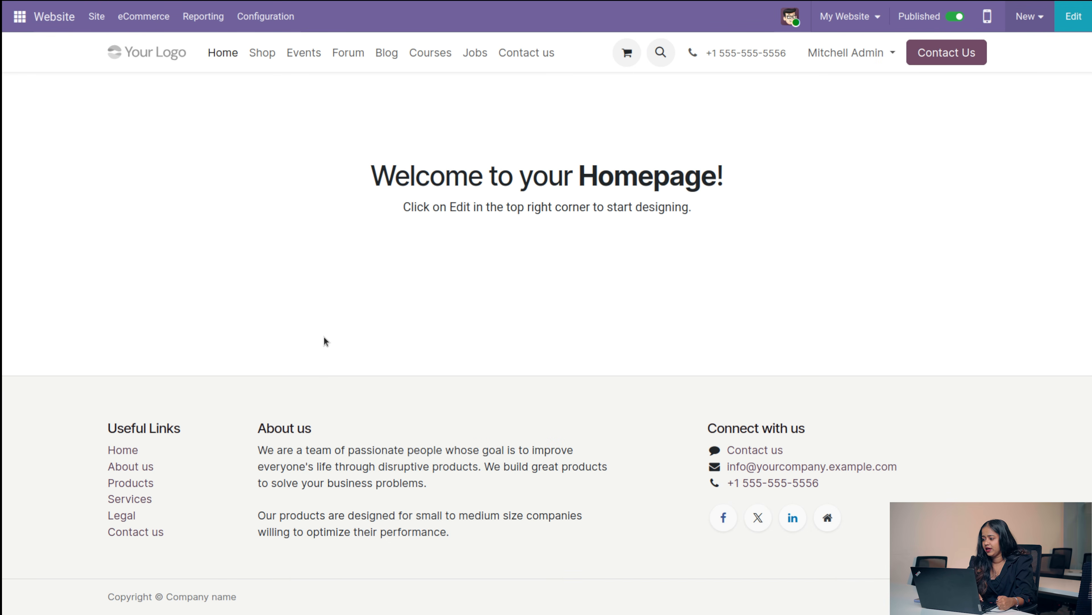
click(133, 17)
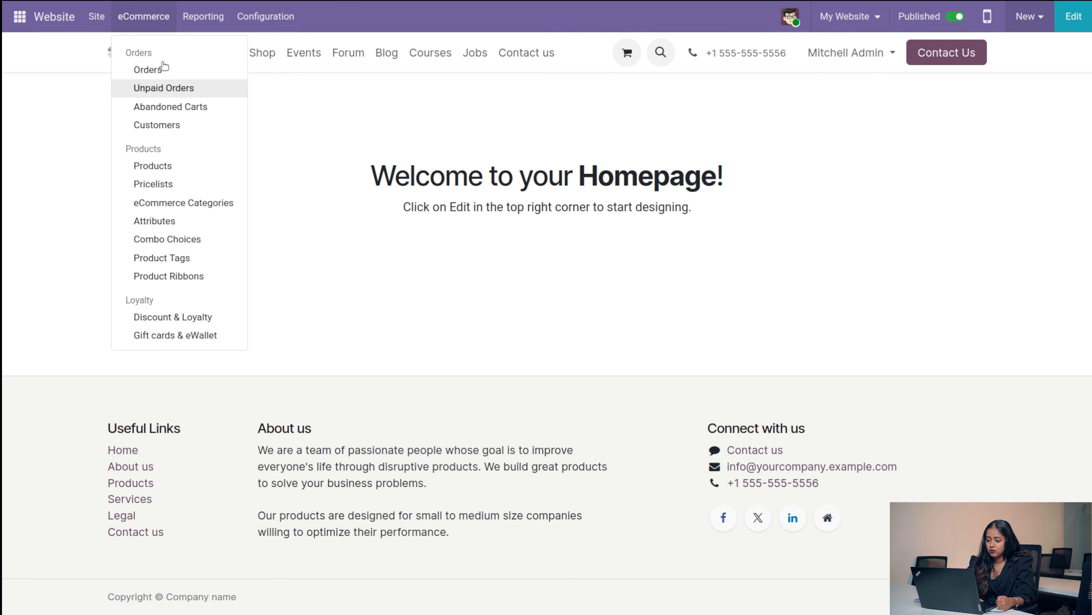
click(215, 65)
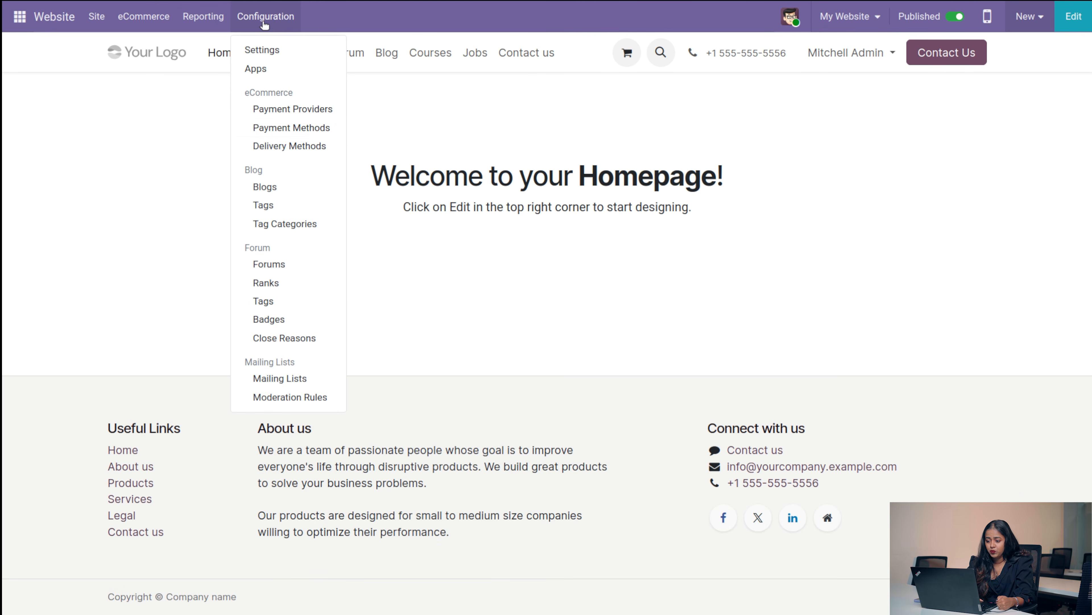
mouse_move(97, 20)
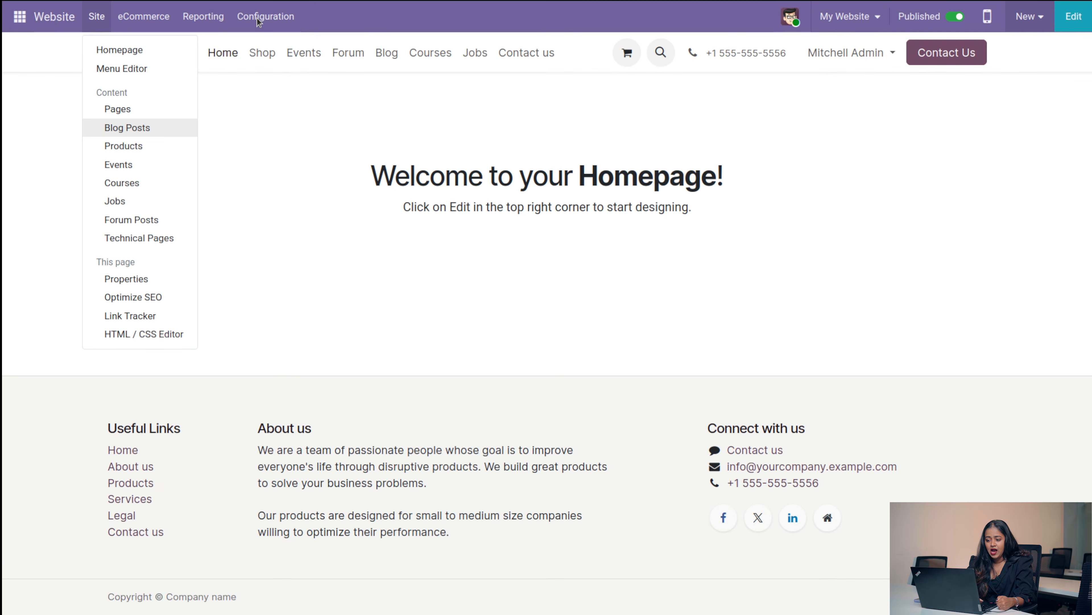
mouse_move(262, 66)
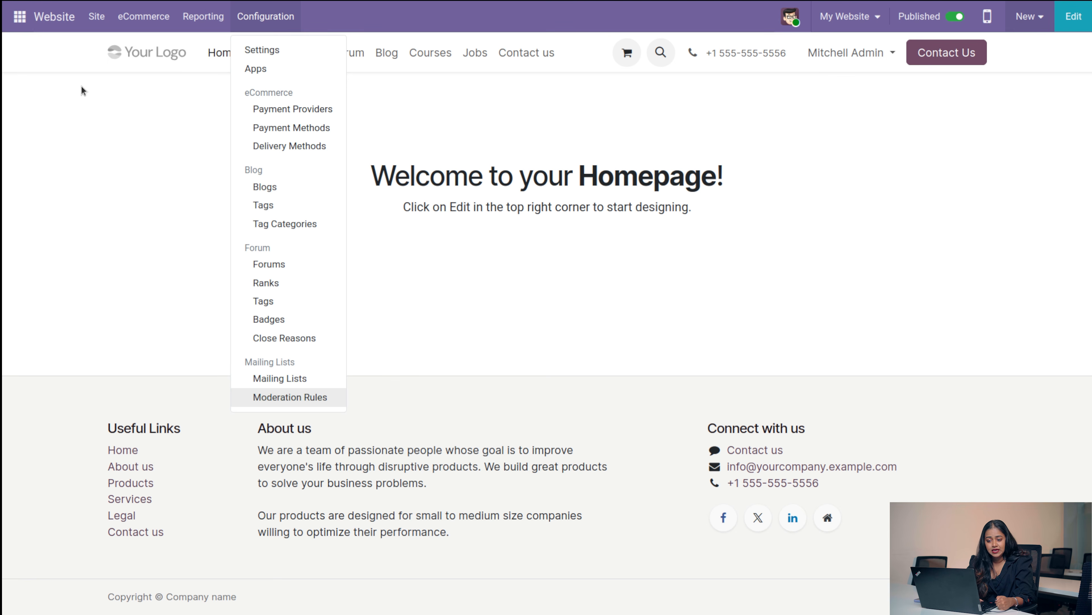
Step: Switch to the eLearning app, look over its Forum, Reporting and Courses options and open a blank course form
click(17, 20)
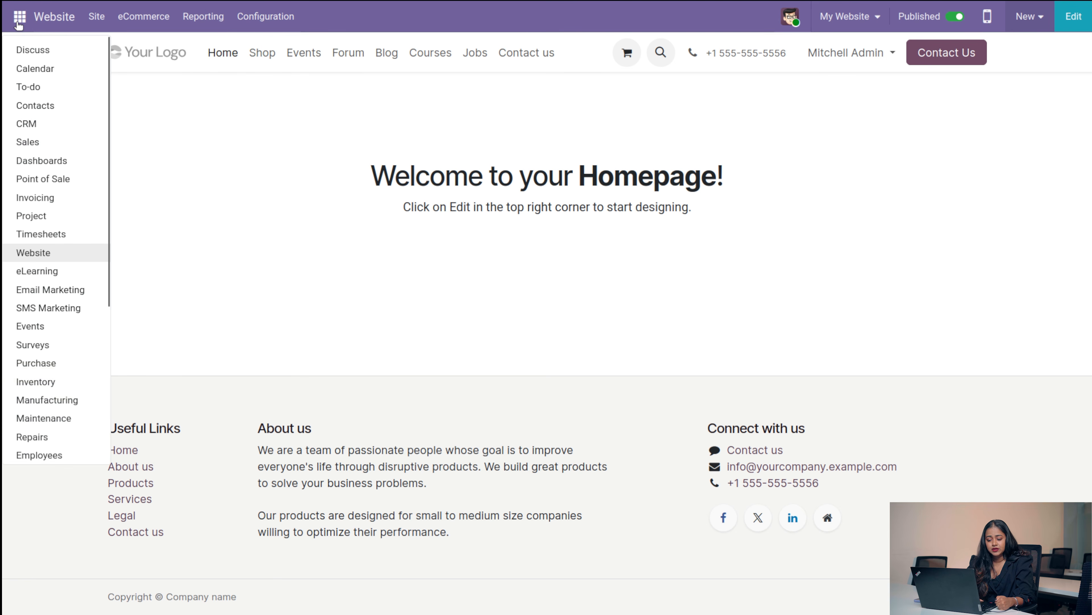
click(71, 274)
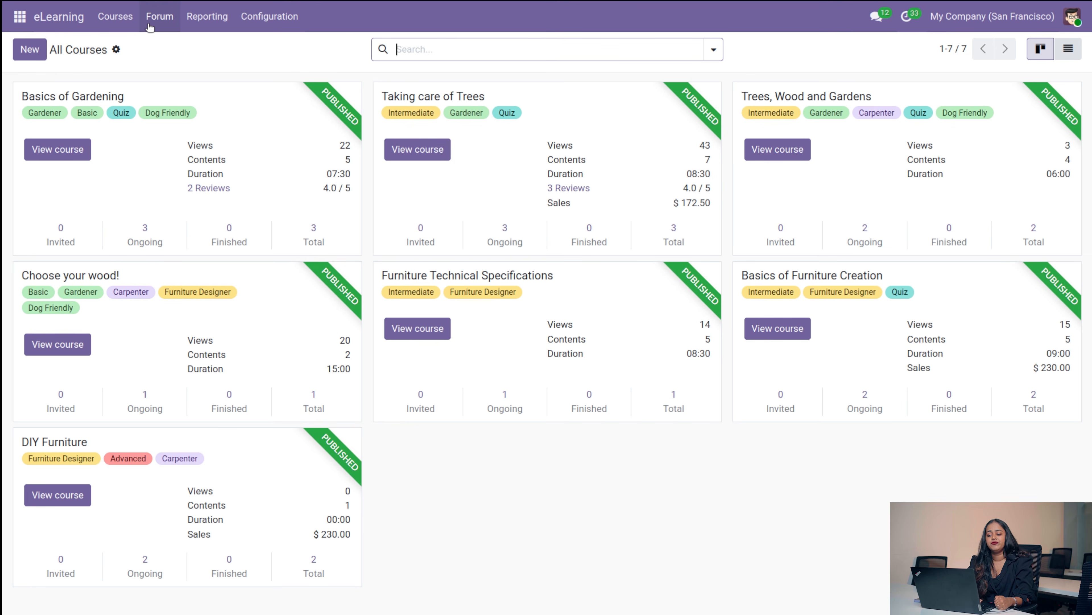
click(171, 31)
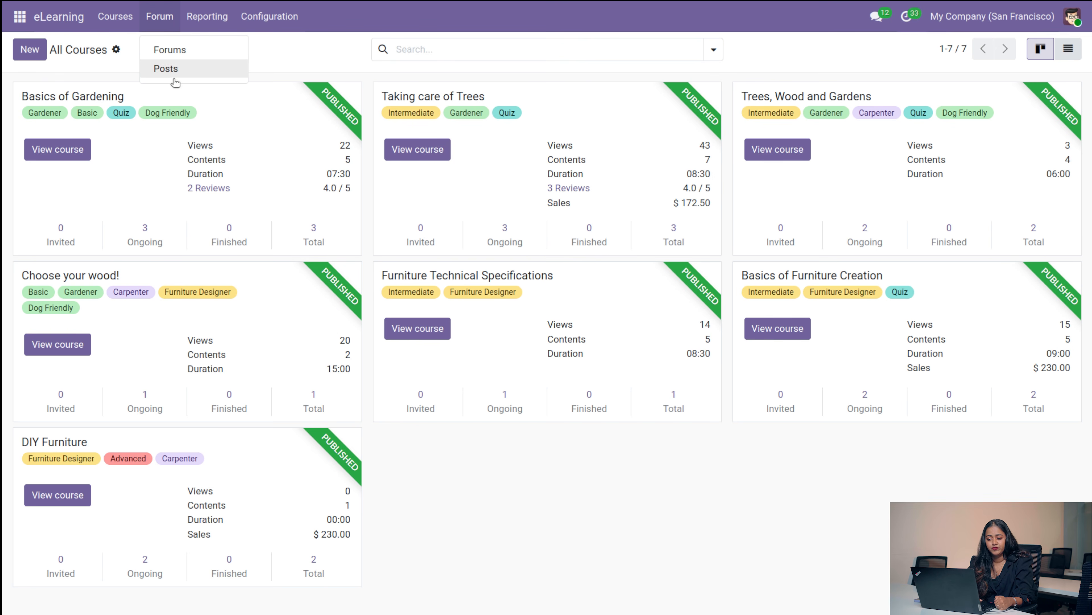
click(227, 31)
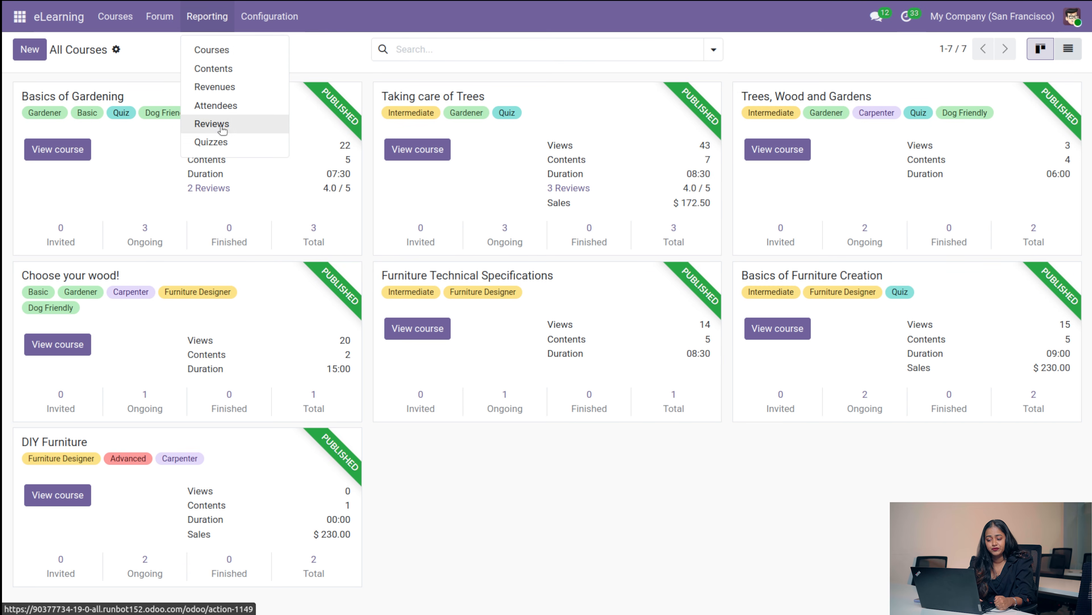
mouse_move(271, 23)
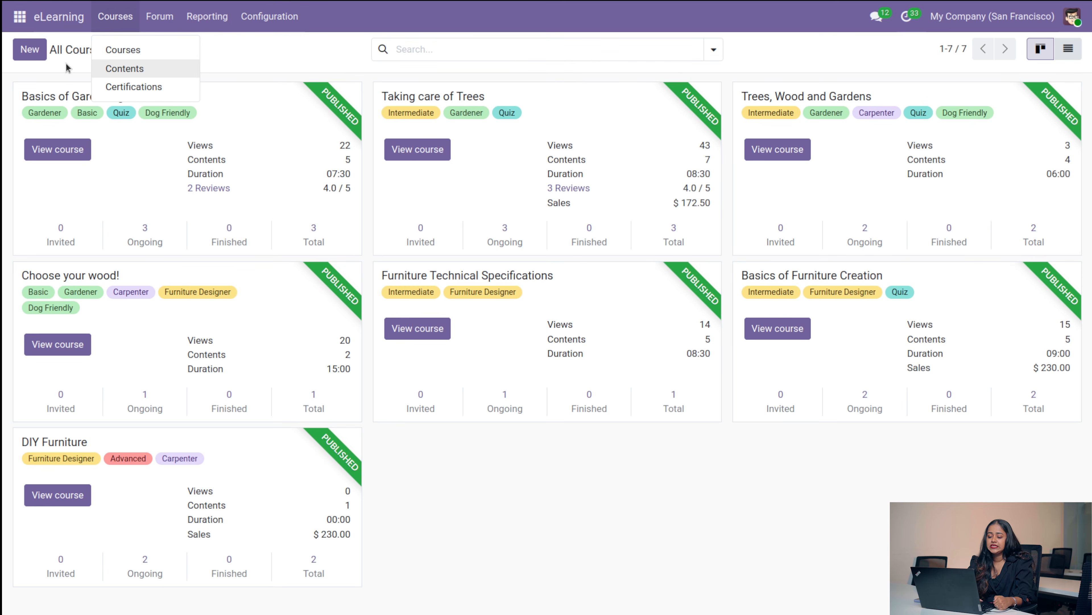
click(54, 68)
click(40, 51)
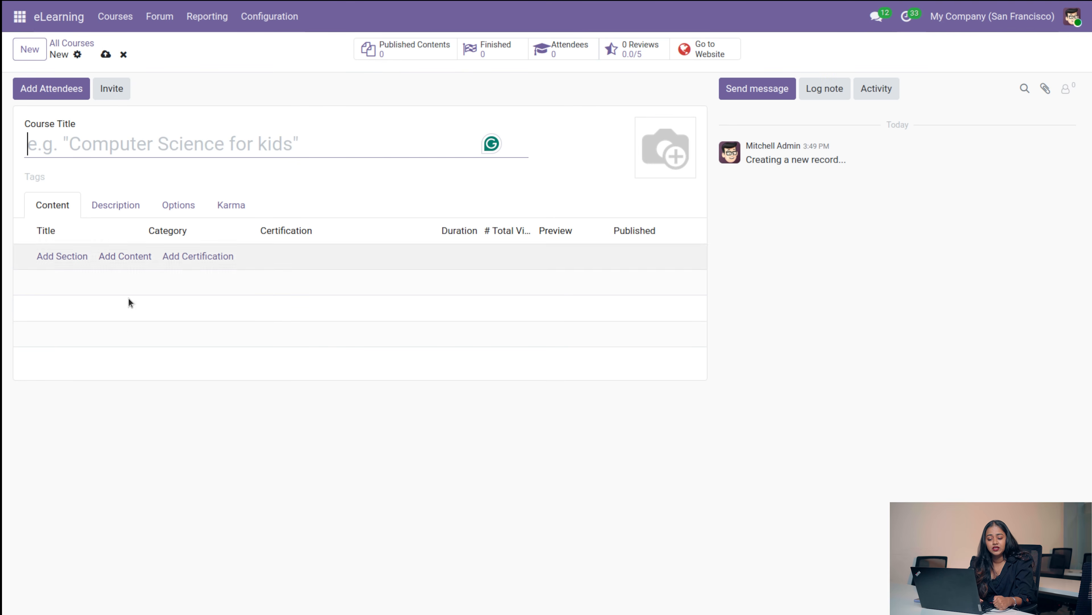
Step: Switch to the Events app and look over its event pipeline and the Registration Desk and Reporting options
click(20, 17)
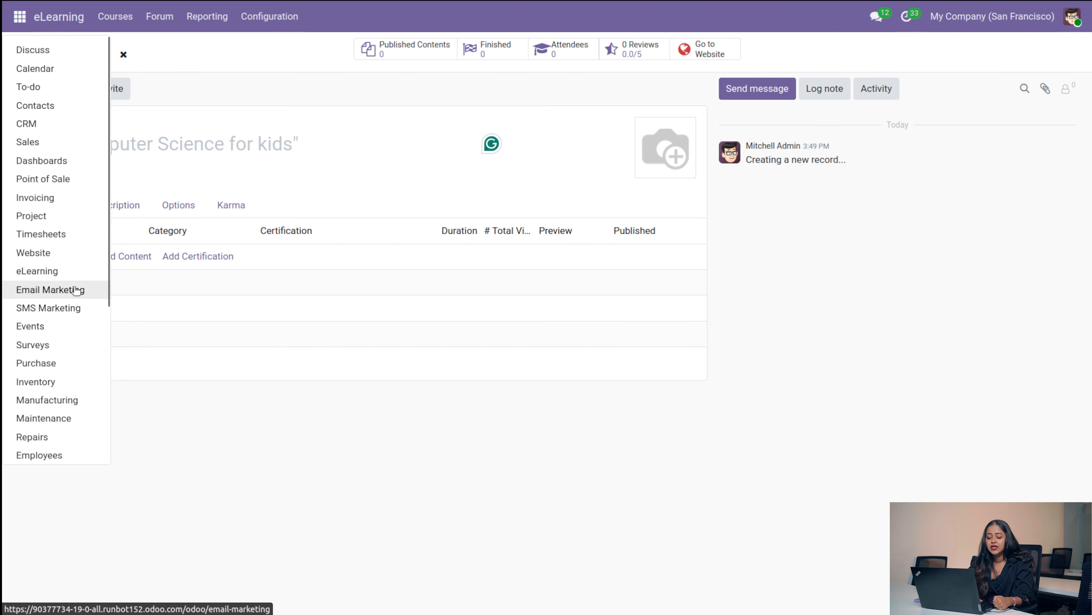
scroll(80, 386, down, 5)
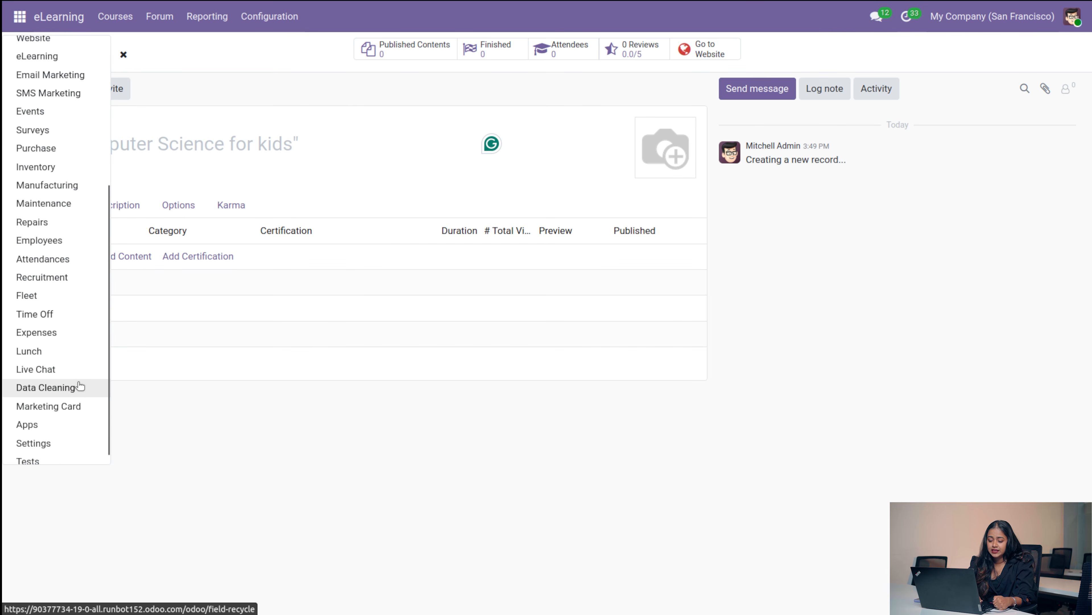
scroll(79, 385, up, 4)
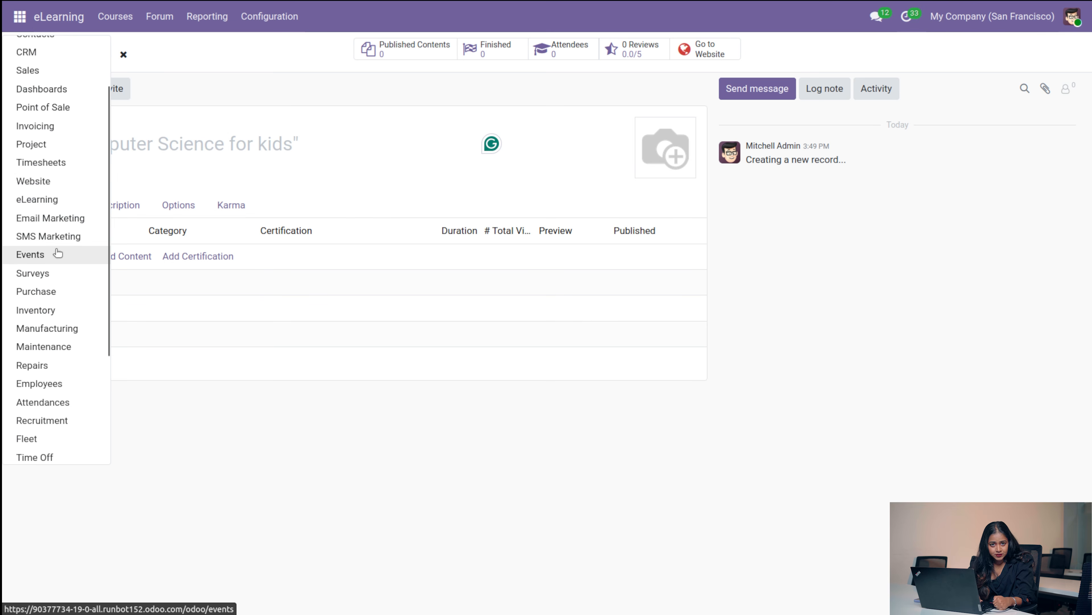
click(50, 256)
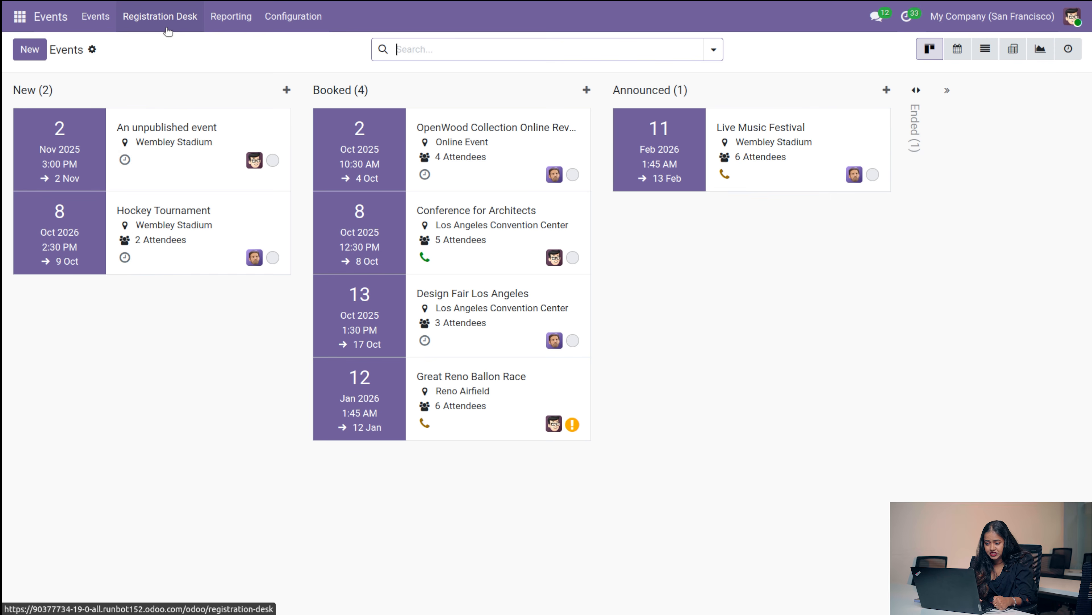
click(233, 27)
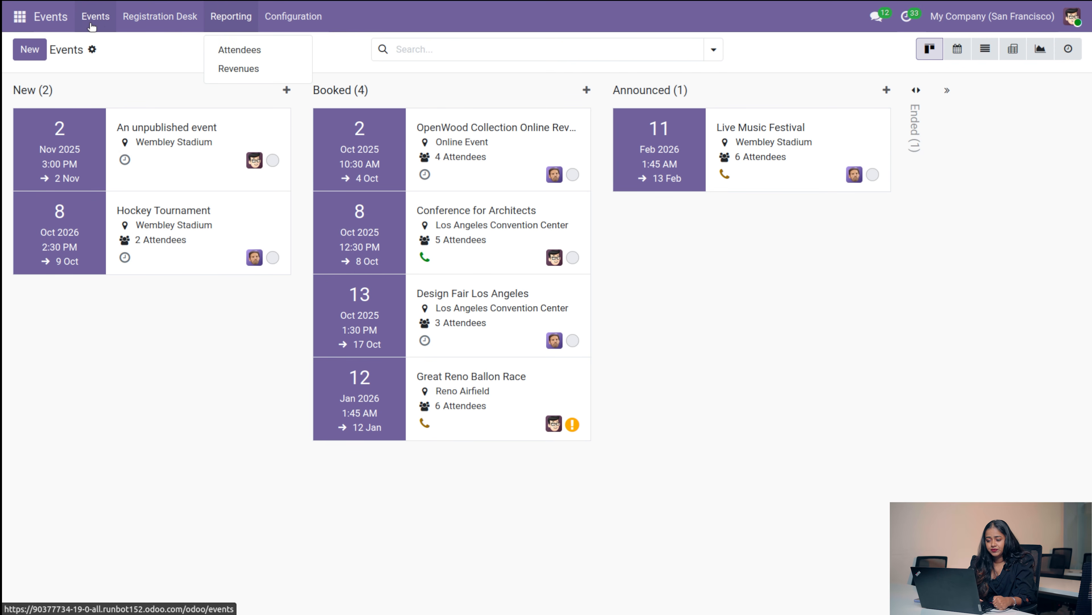
Step: Switch to the Surveys app, open a blank survey form and discard it
click(18, 17)
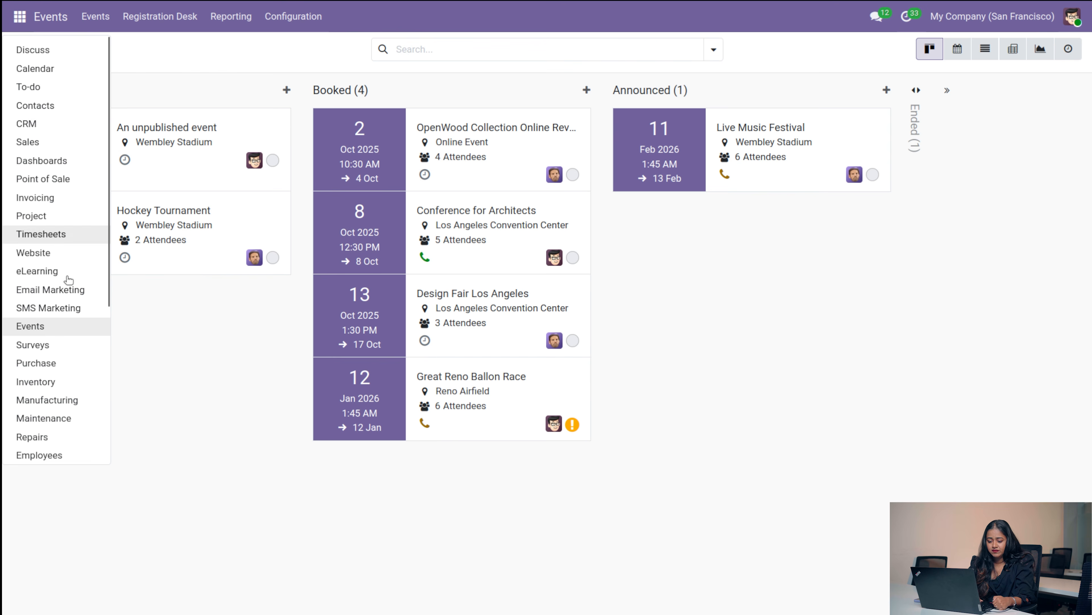
click(71, 347)
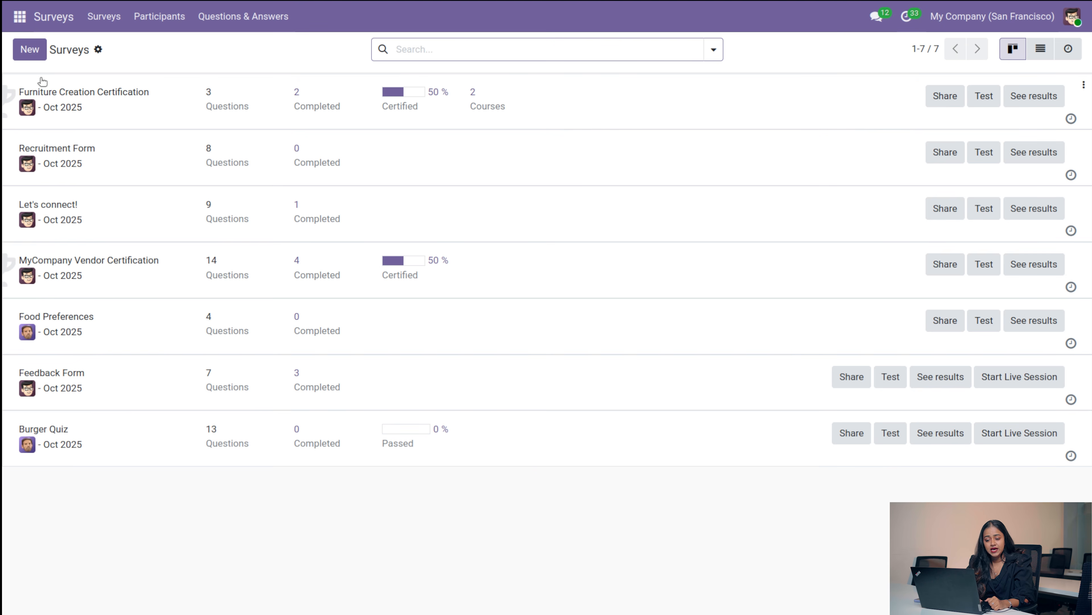
click(30, 49)
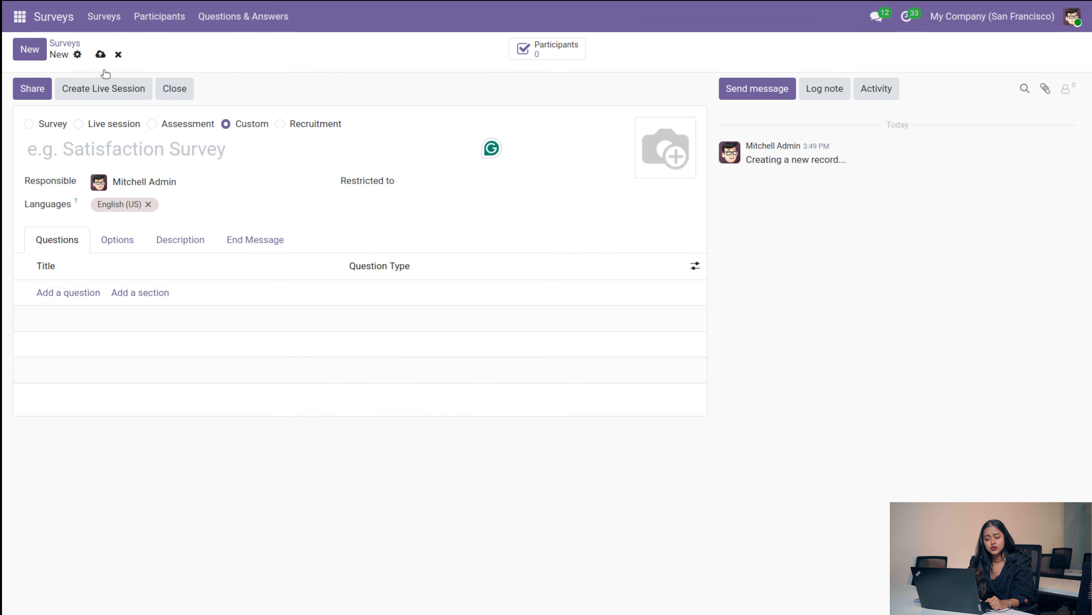
click(118, 55)
Step: Switch to the Employees app and view the employees' organization chart and the Departments overview
click(25, 22)
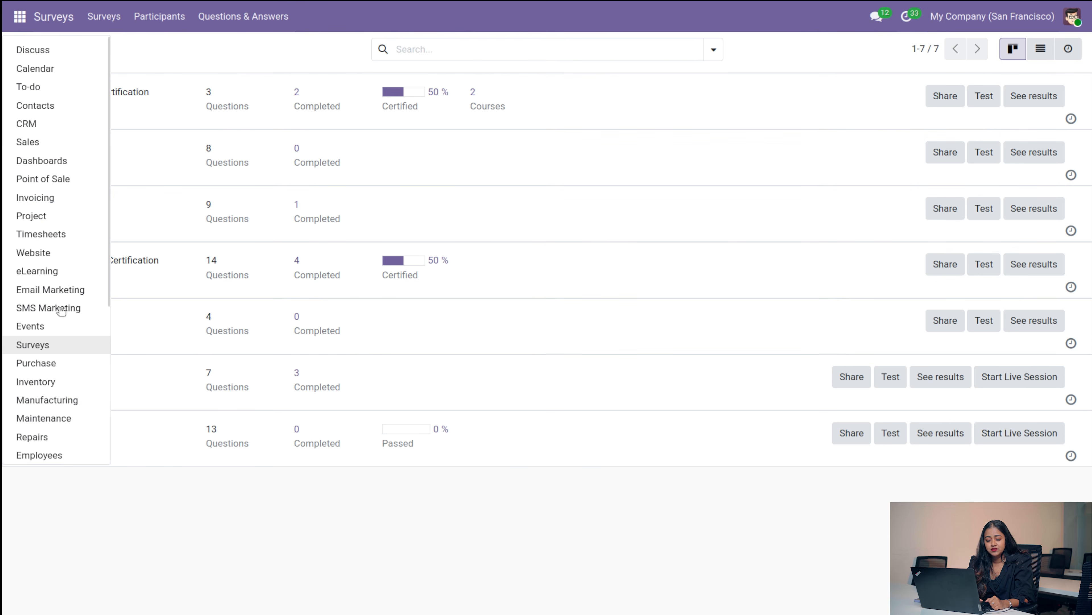
scroll(53, 398, down, 3)
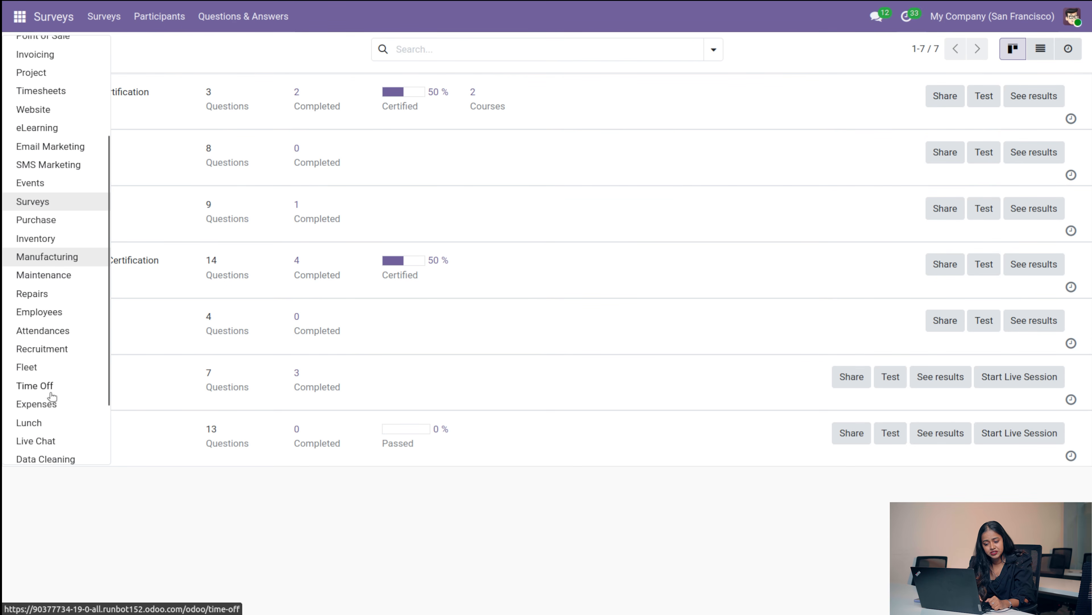
scroll(52, 396, down, 2)
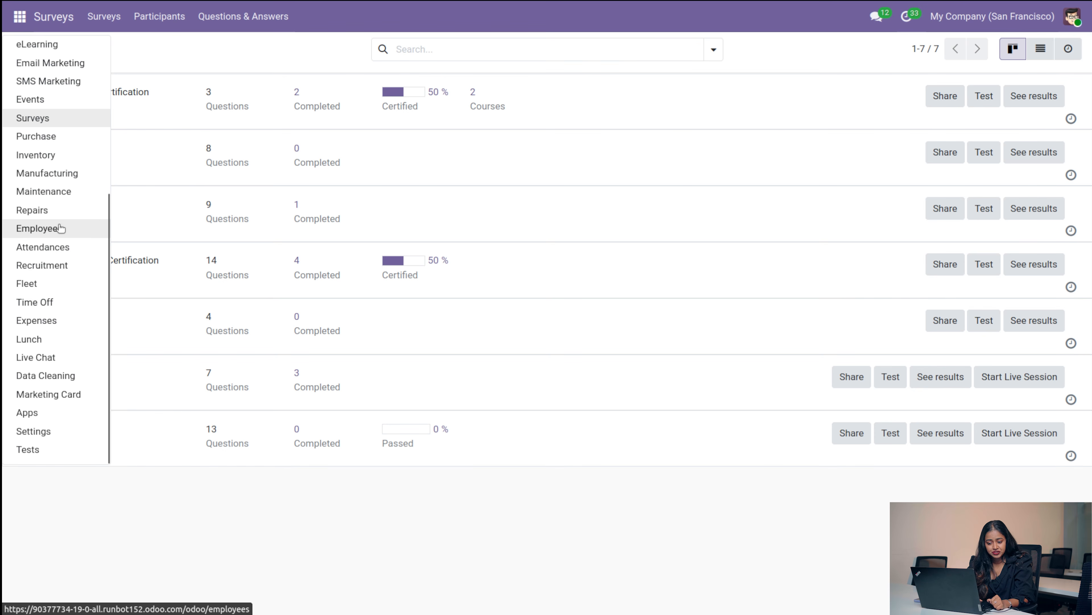
click(83, 228)
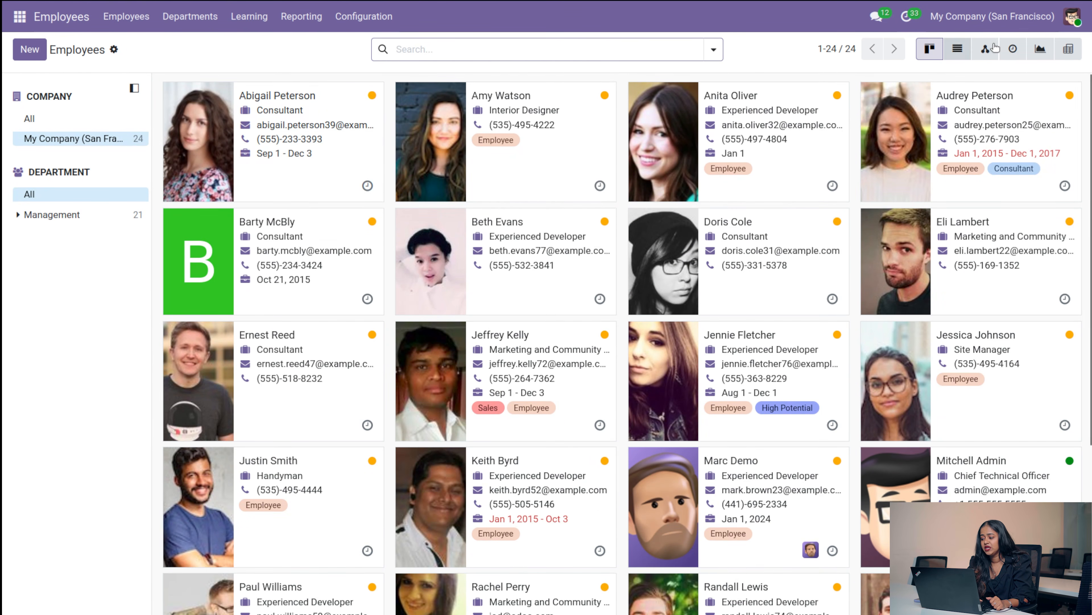
click(986, 48)
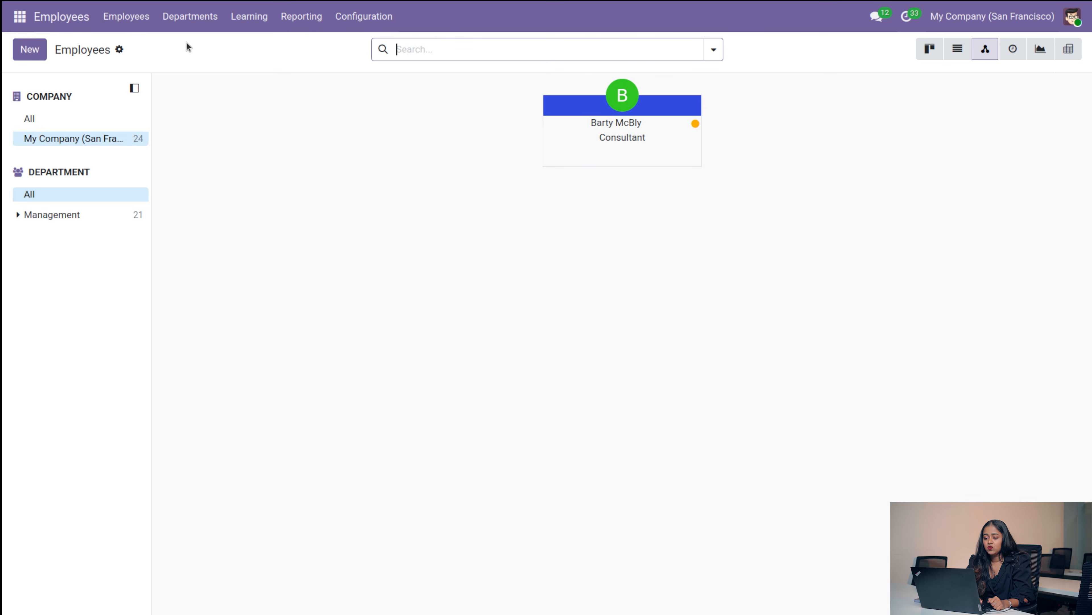
click(184, 20)
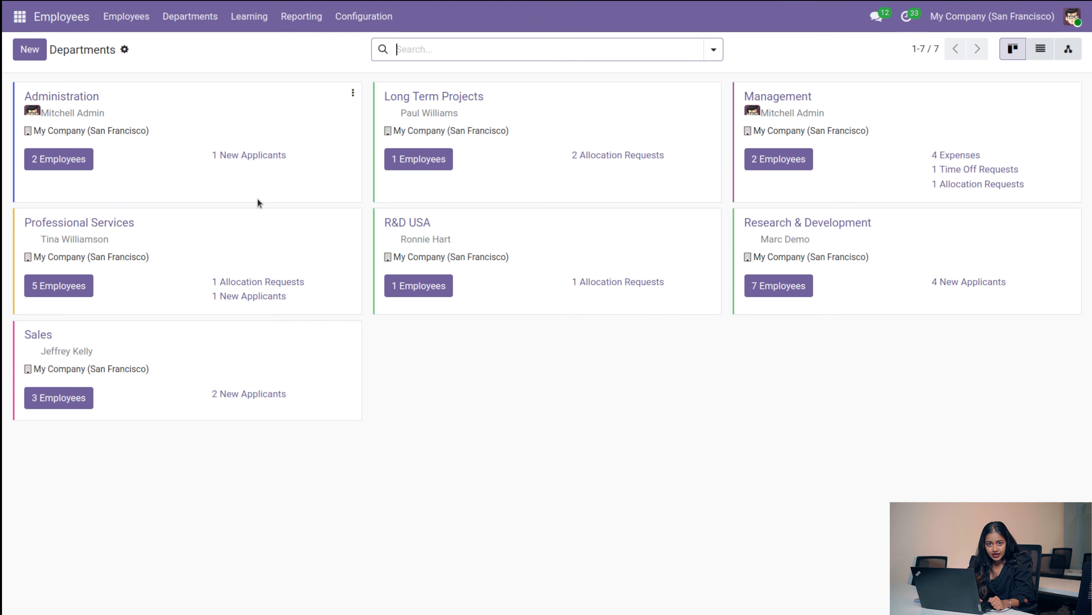
Step: Look over the Learning, Reporting and Configuration options of the Employees app
click(250, 23)
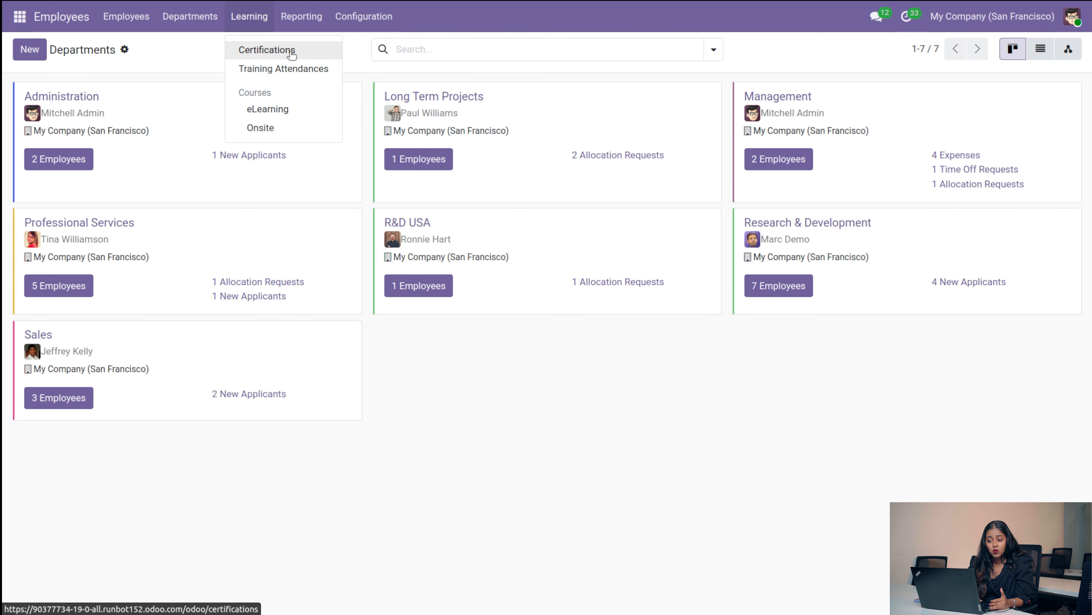
mouse_move(297, 18)
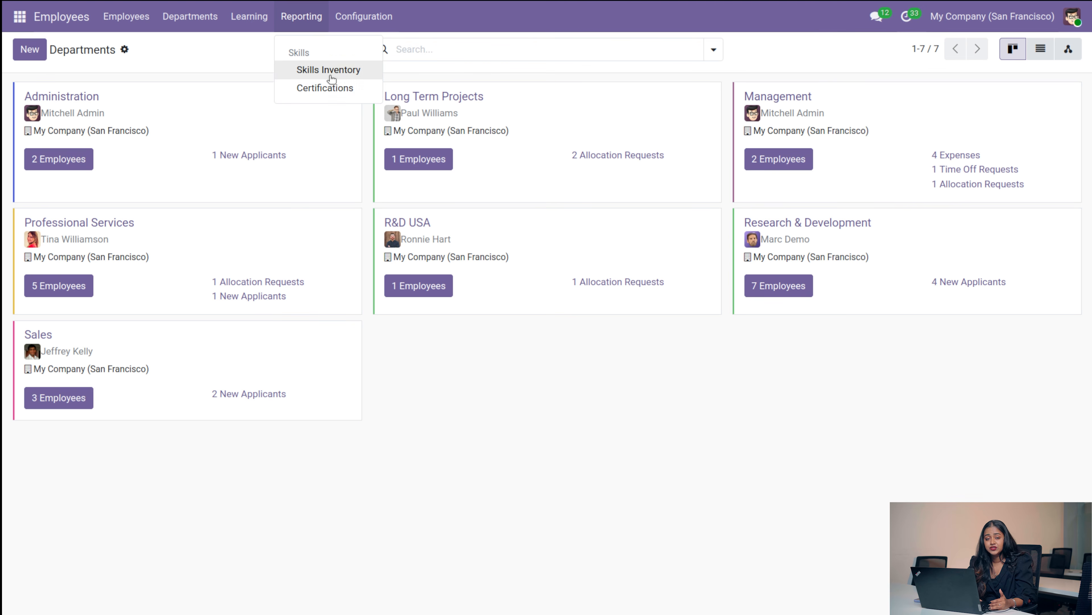
mouse_move(356, 19)
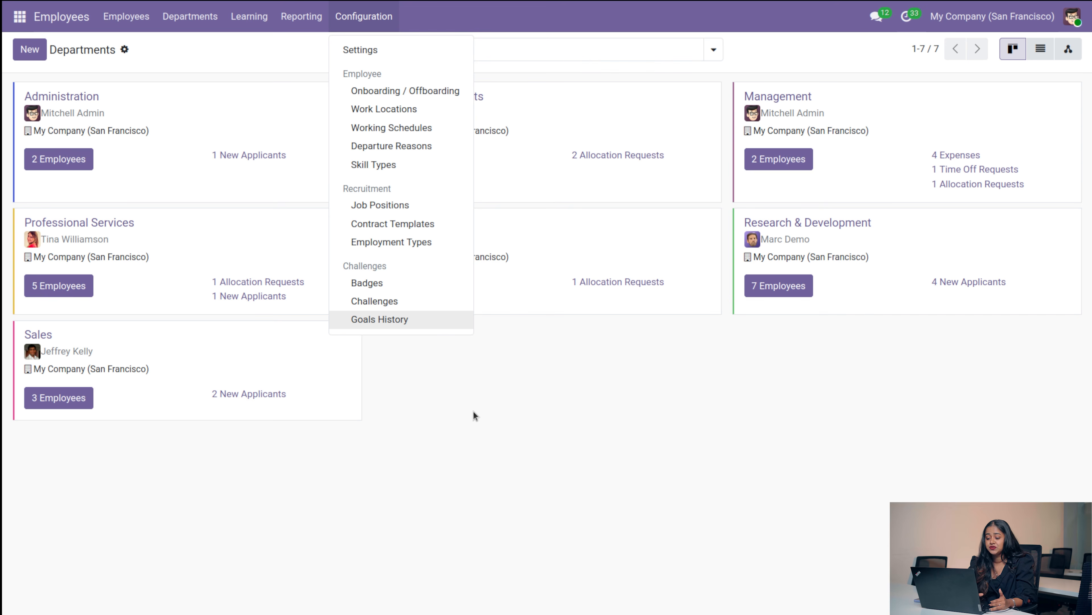
Step: Switch to the Attendances app, inspect the September 2025 group, remove the month and employee grouping and look over the Configuration options
click(24, 20)
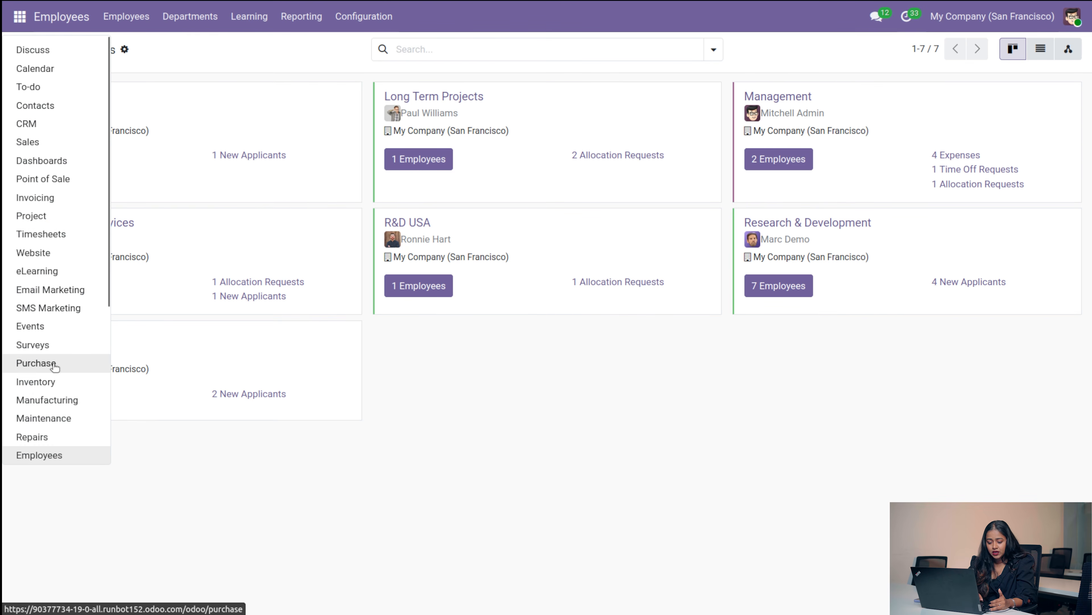
scroll(54, 366, down, 5)
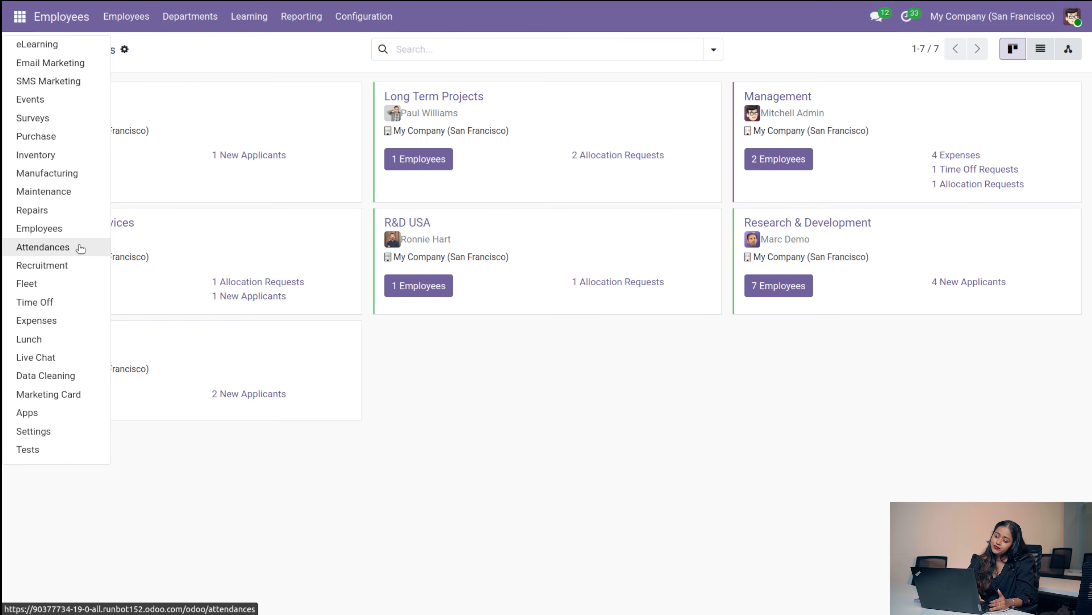
click(43, 246)
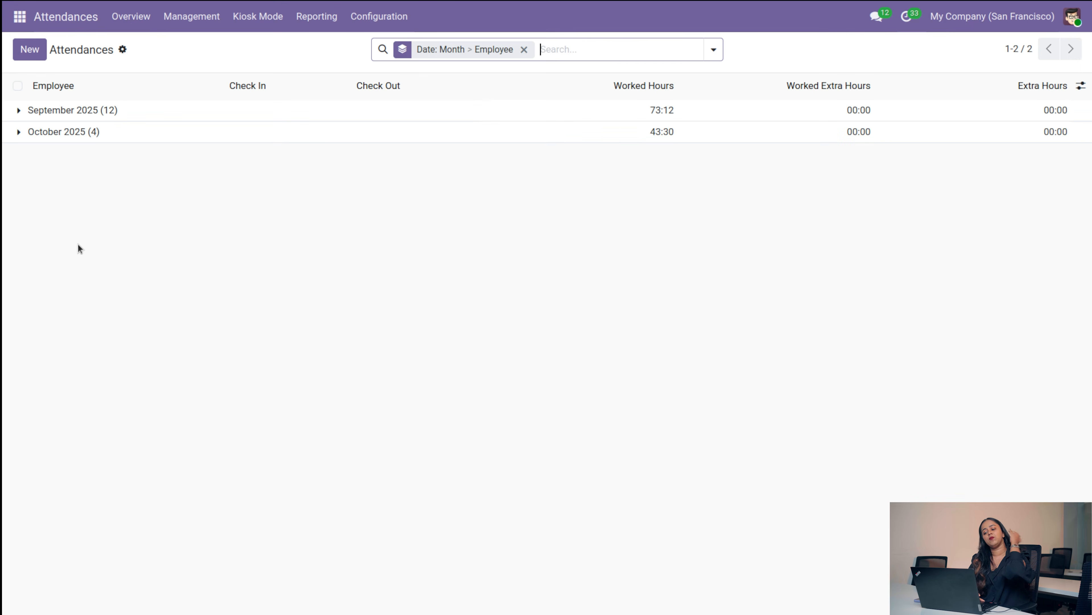
click(18, 111)
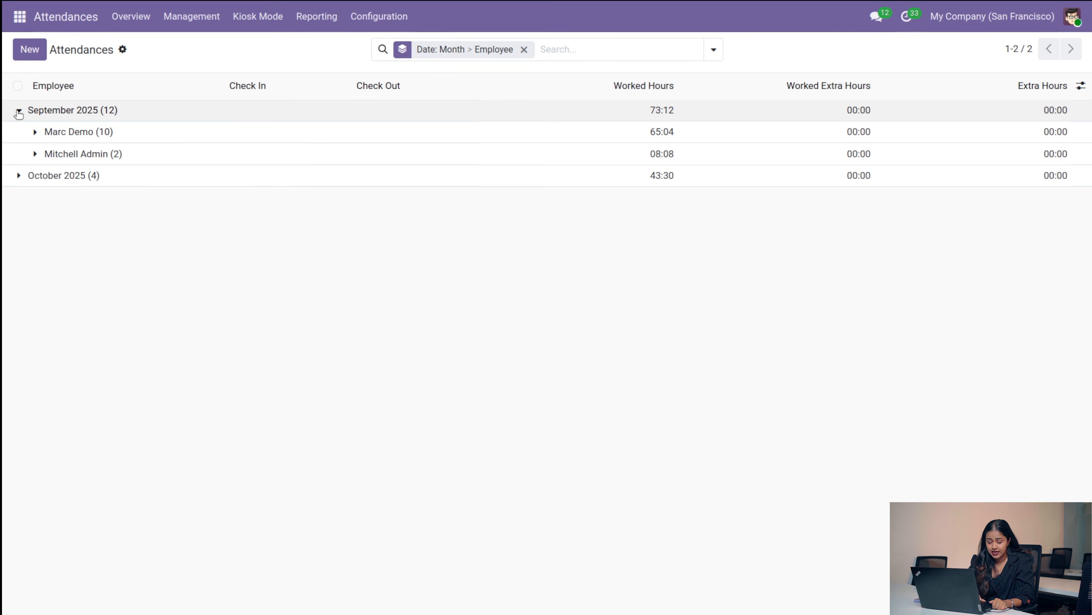
click(19, 111)
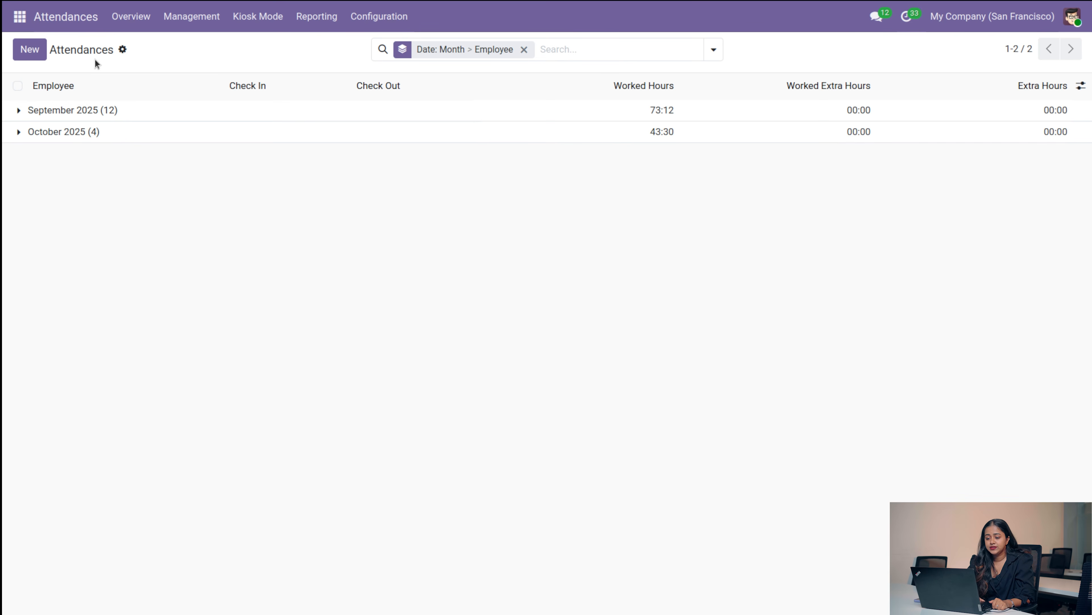
click(524, 49)
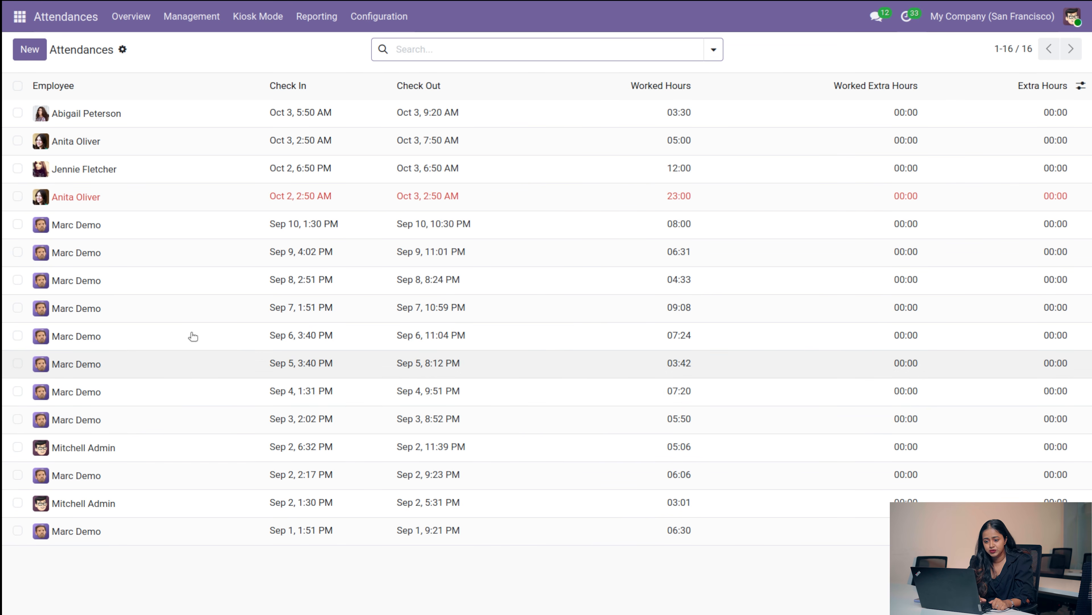
click(126, 23)
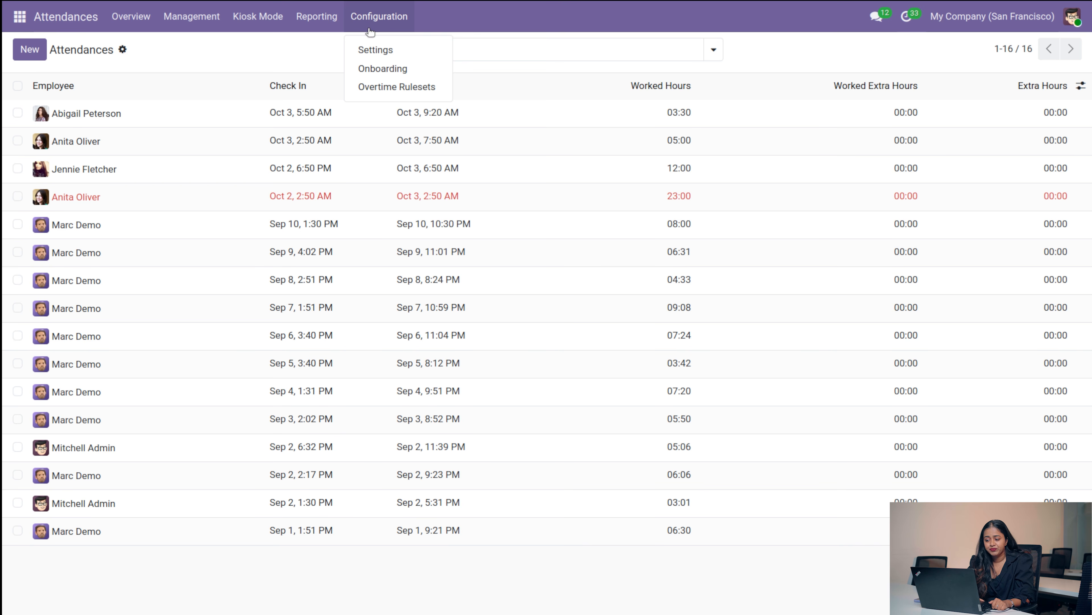
Step: Switch to the Recruitment app and look over its Job Positions list and the Applications and Configuration options
mouse_move(4, 25)
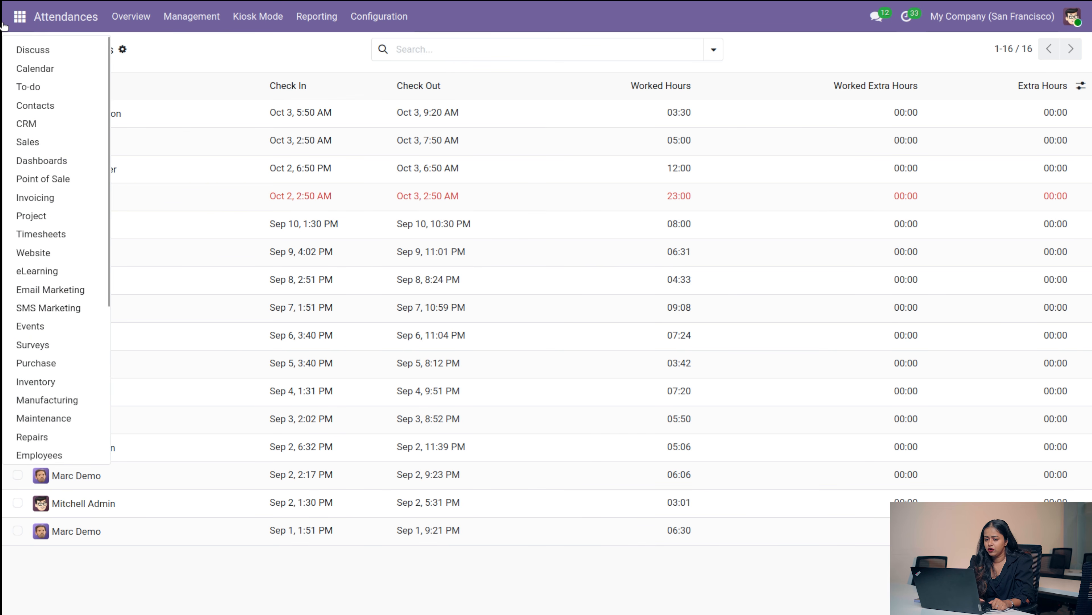
scroll(52, 359, down, 5)
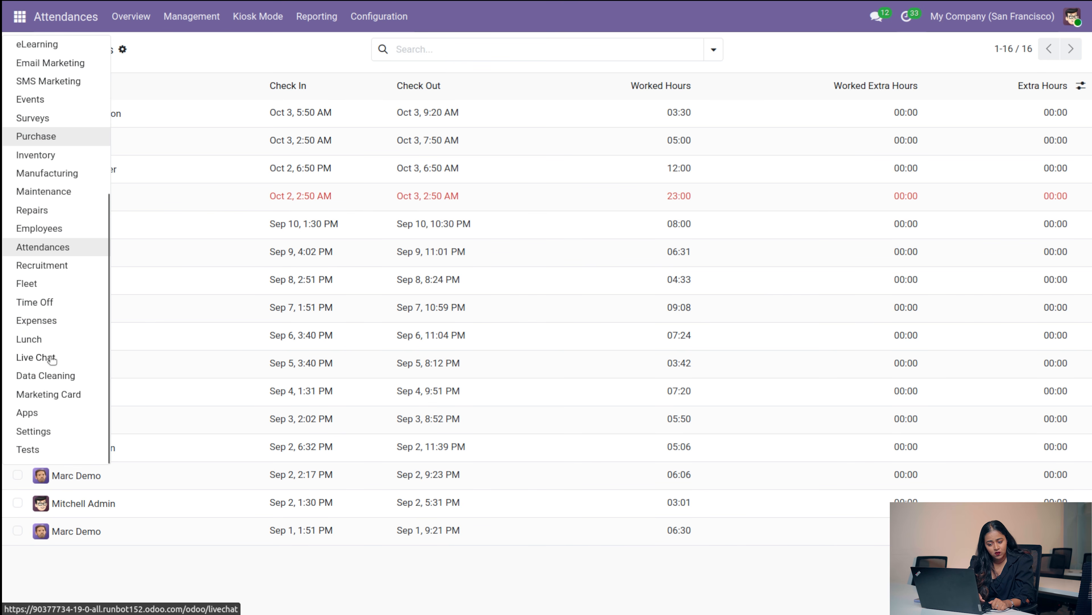
click(46, 264)
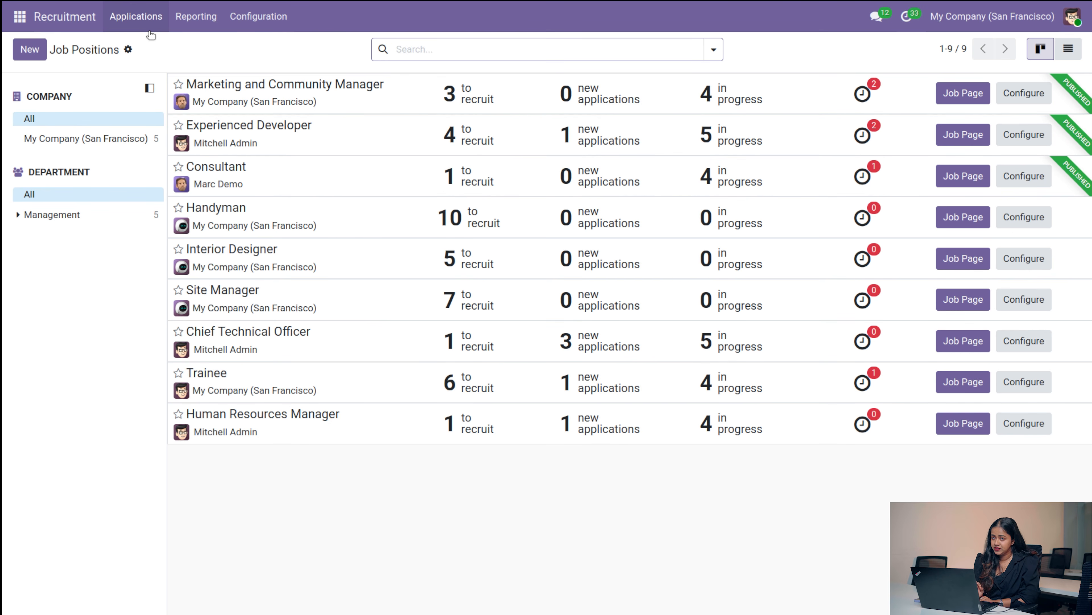
click(137, 18)
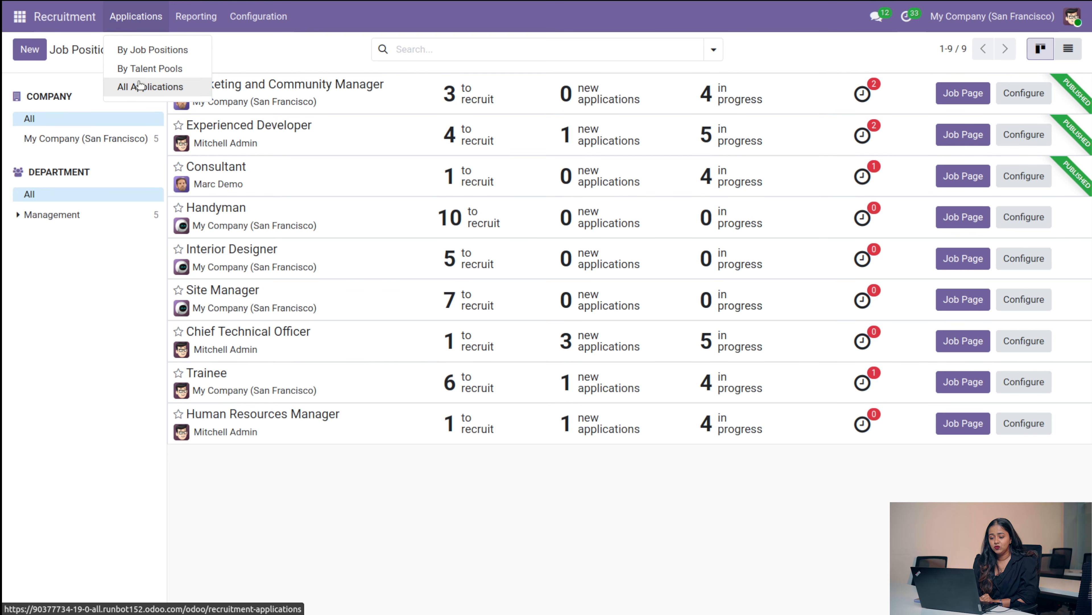
mouse_move(257, 18)
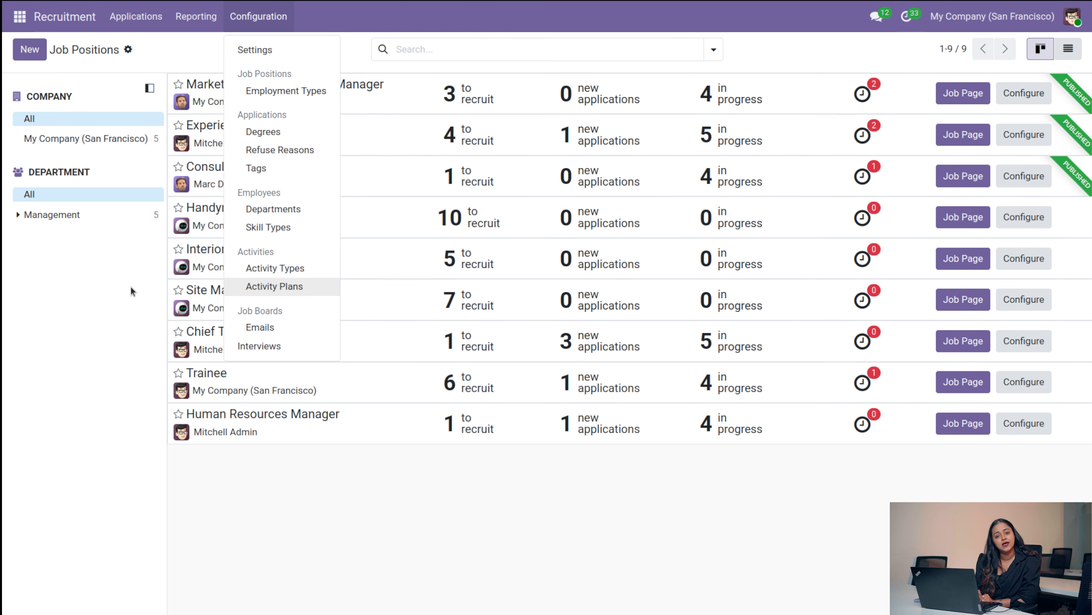
Step: Switch to the Expenses app and look over the My Expenses list
click(21, 17)
click(20, 17)
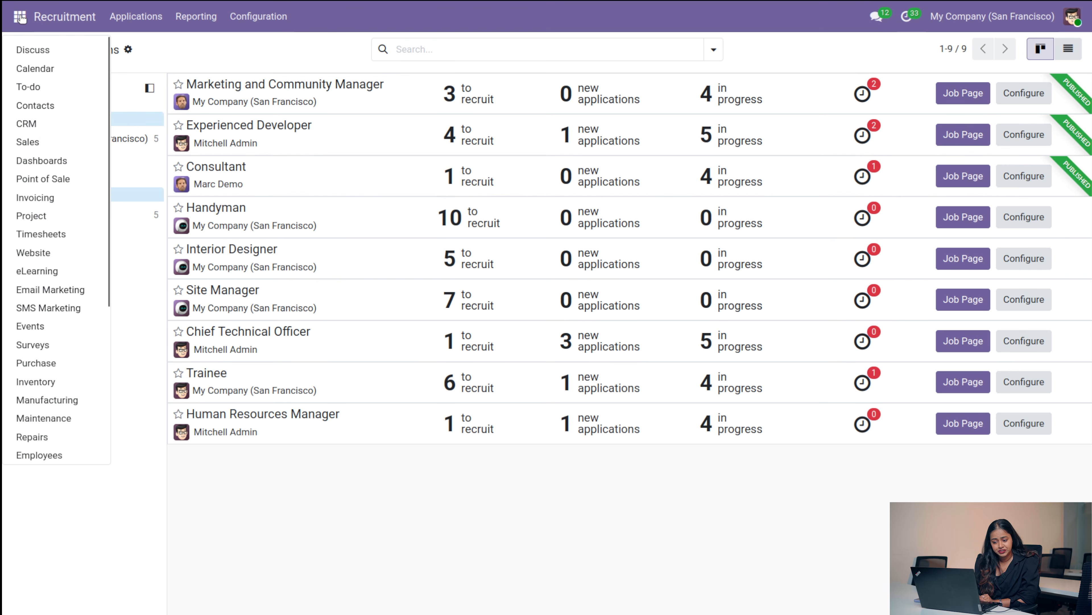
scroll(91, 414, down, 5)
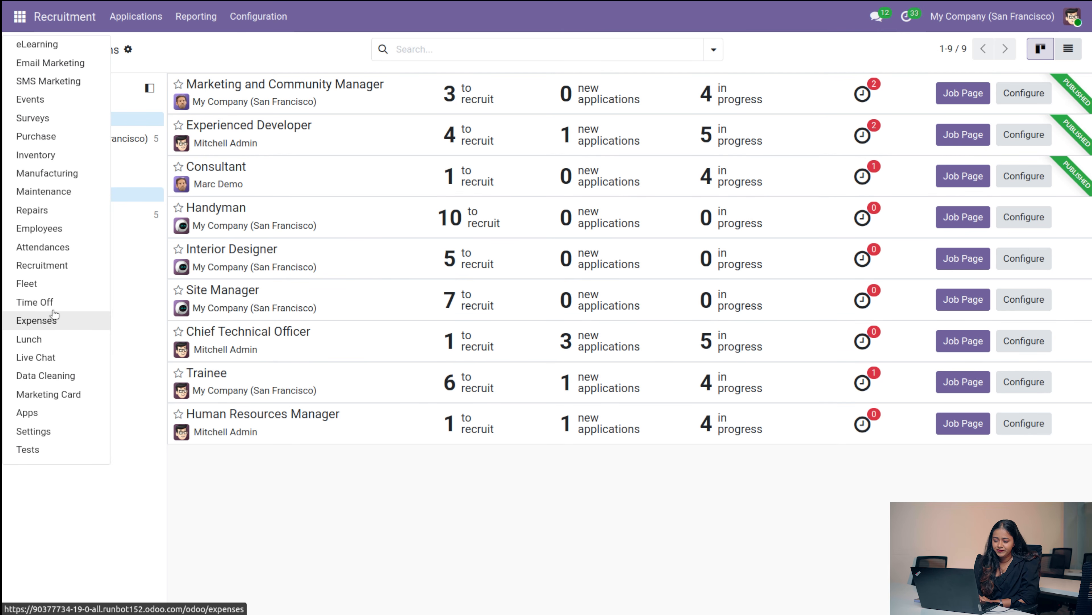
click(43, 326)
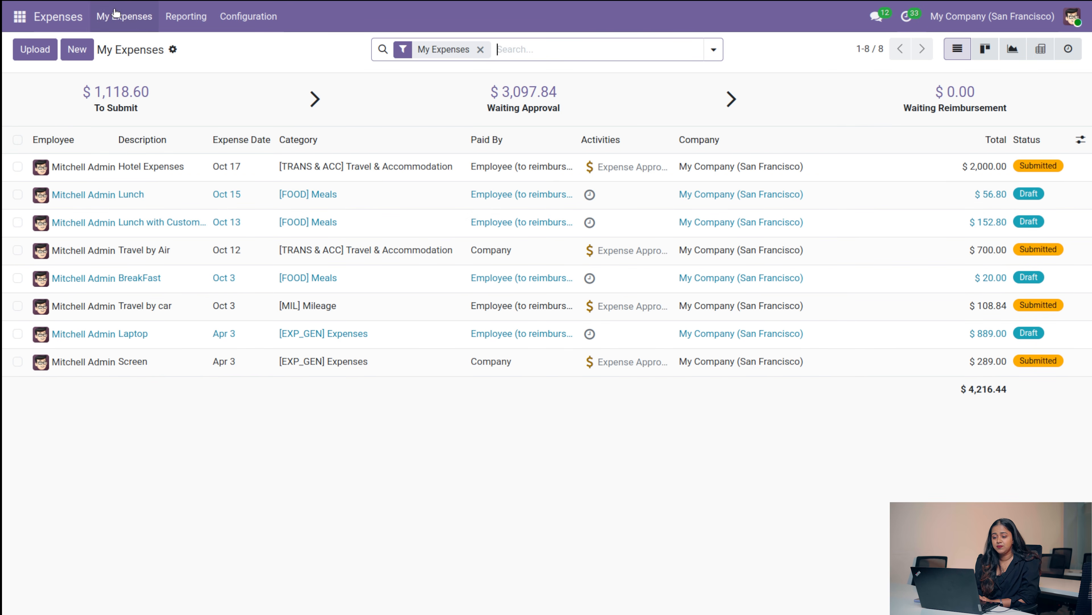
Step: Switch to the Live Chat app and look over its channels
click(20, 16)
scroll(41, 370, down, 5)
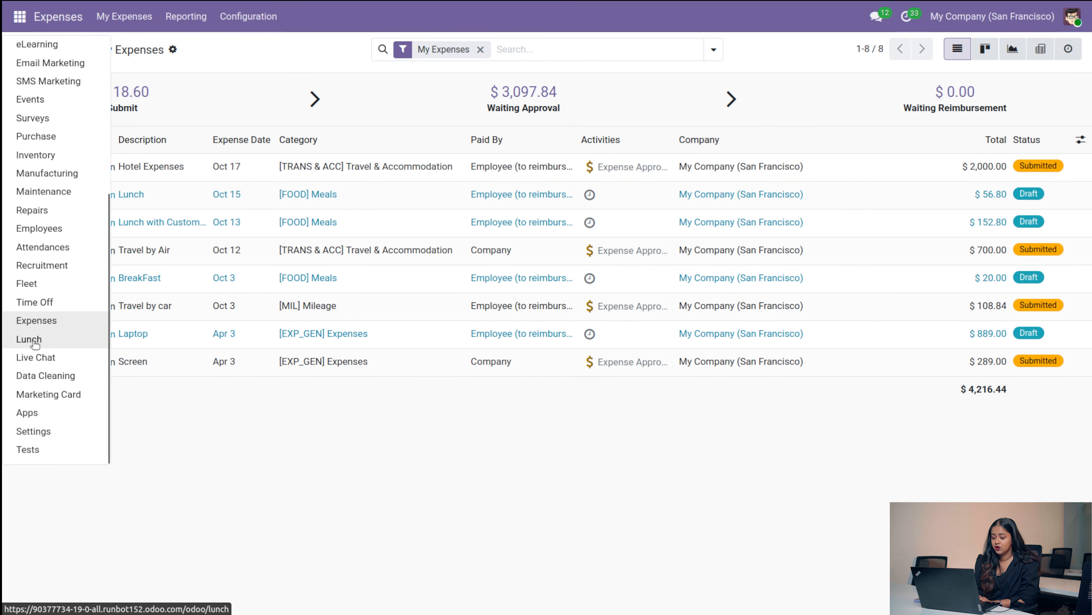
click(63, 358)
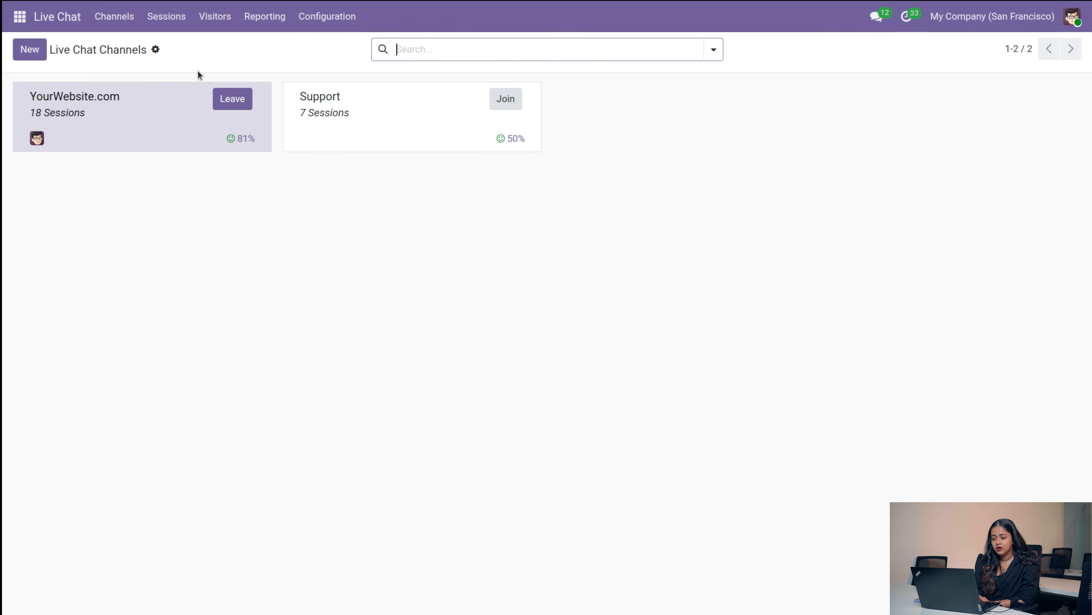
click(17, 20)
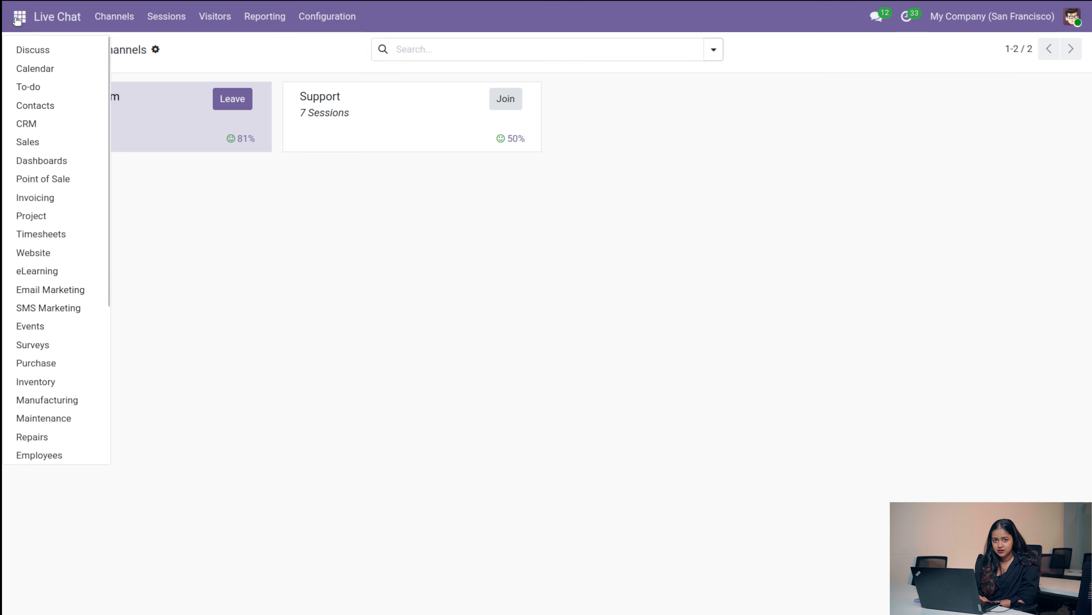
scroll(48, 387, down, 5)
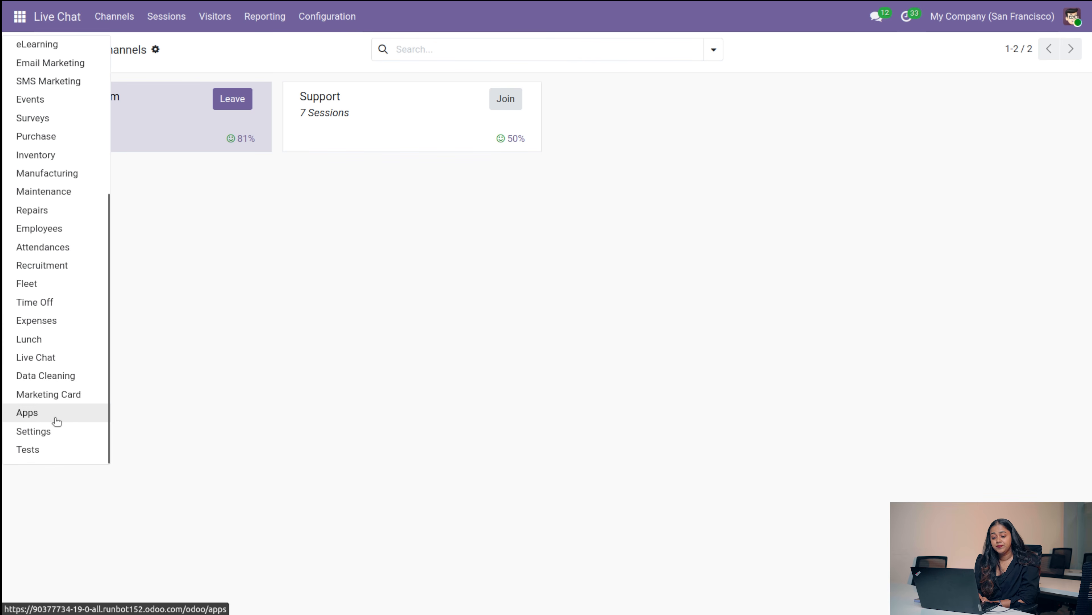
click(300, 339)
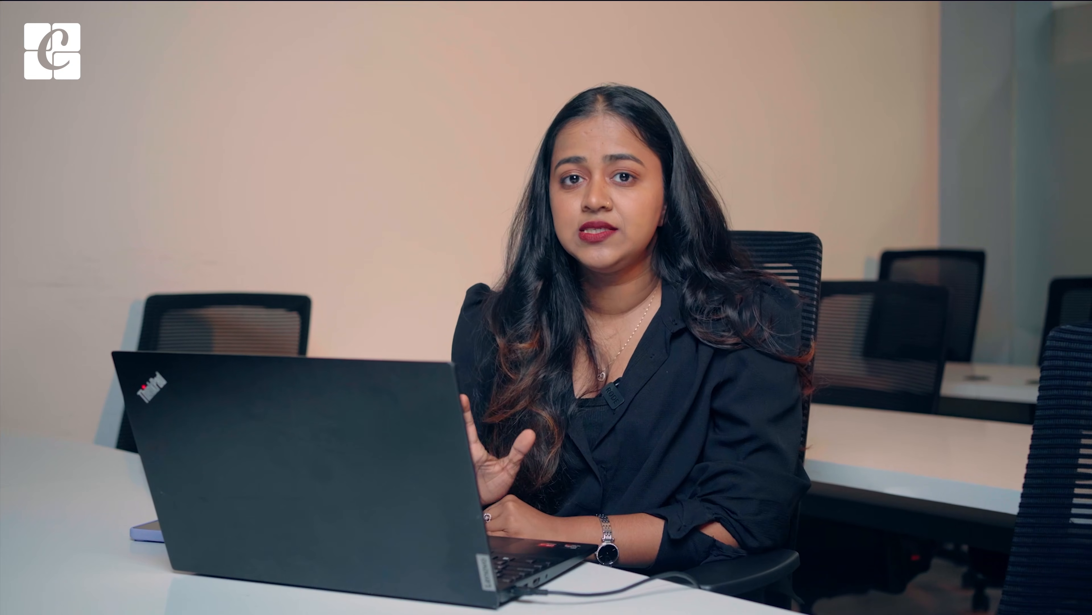